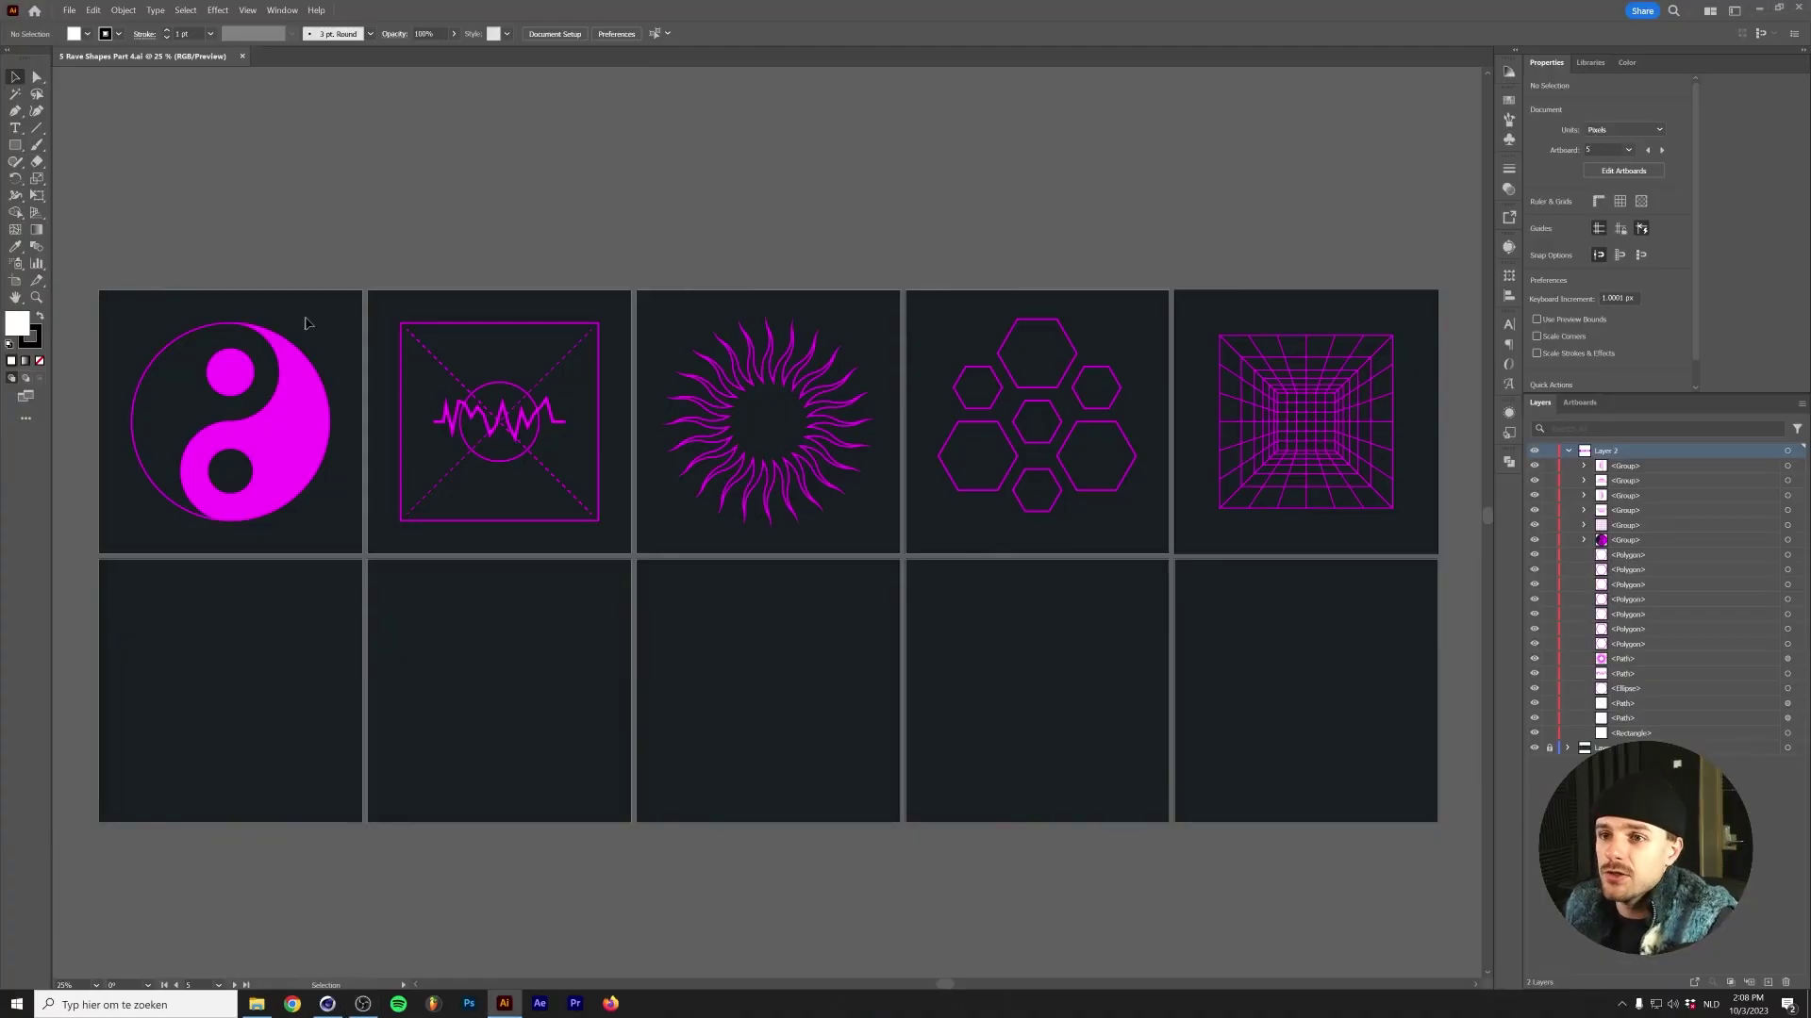
# Set the Ellipse tool to draw with no fill and the yin-yang's 5 pt magenta stroke.
pyautogui.scroll(1, 423, 463)
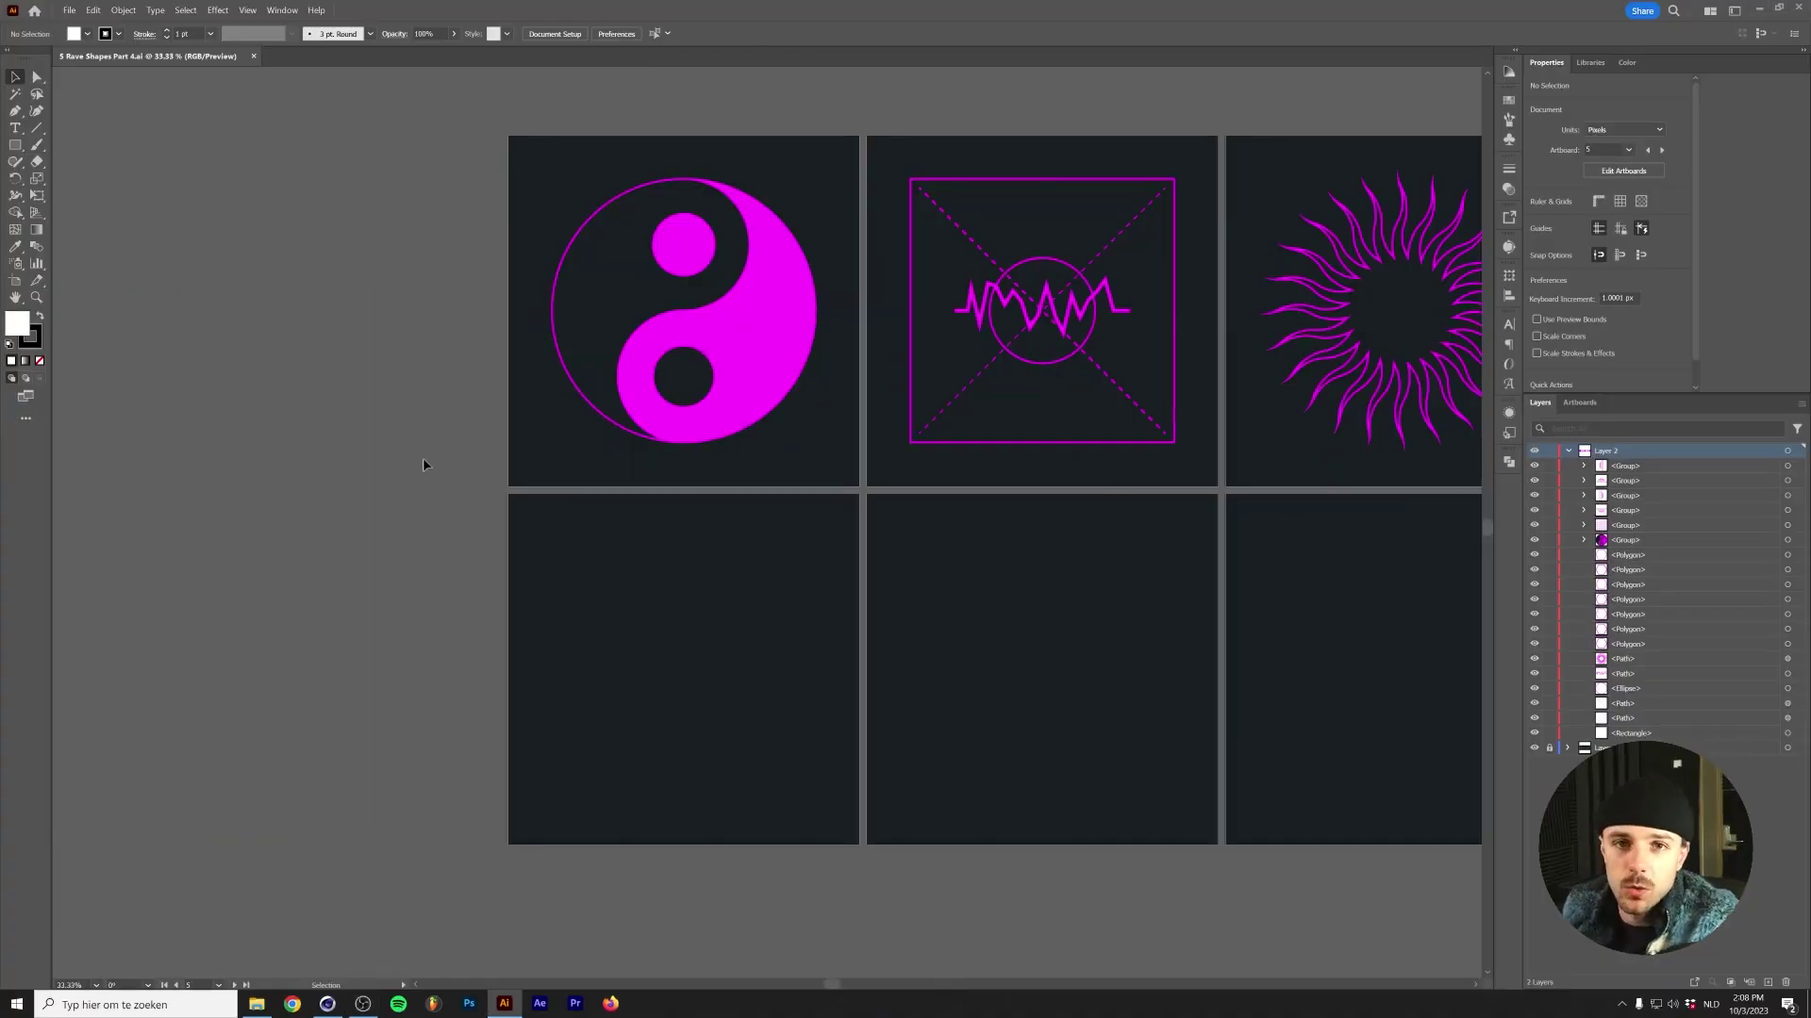
pyautogui.press('l')
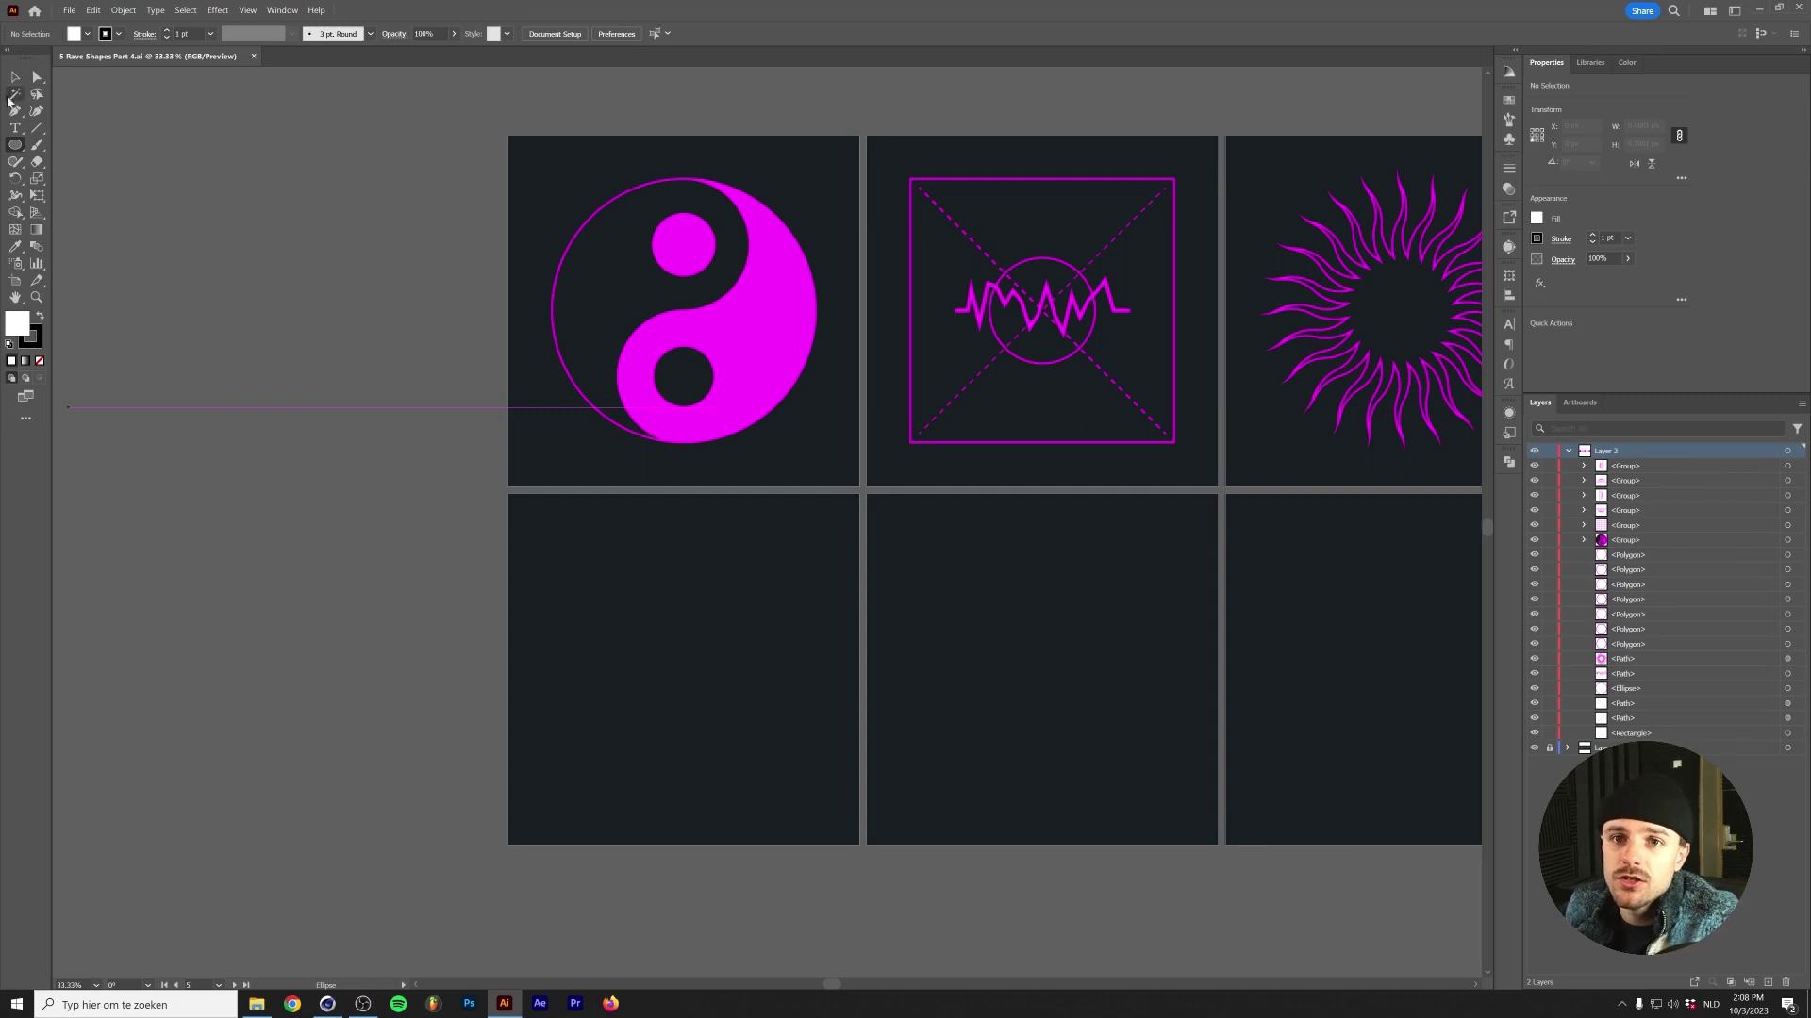
pyautogui.press('/')
pyautogui.click(28, 340)
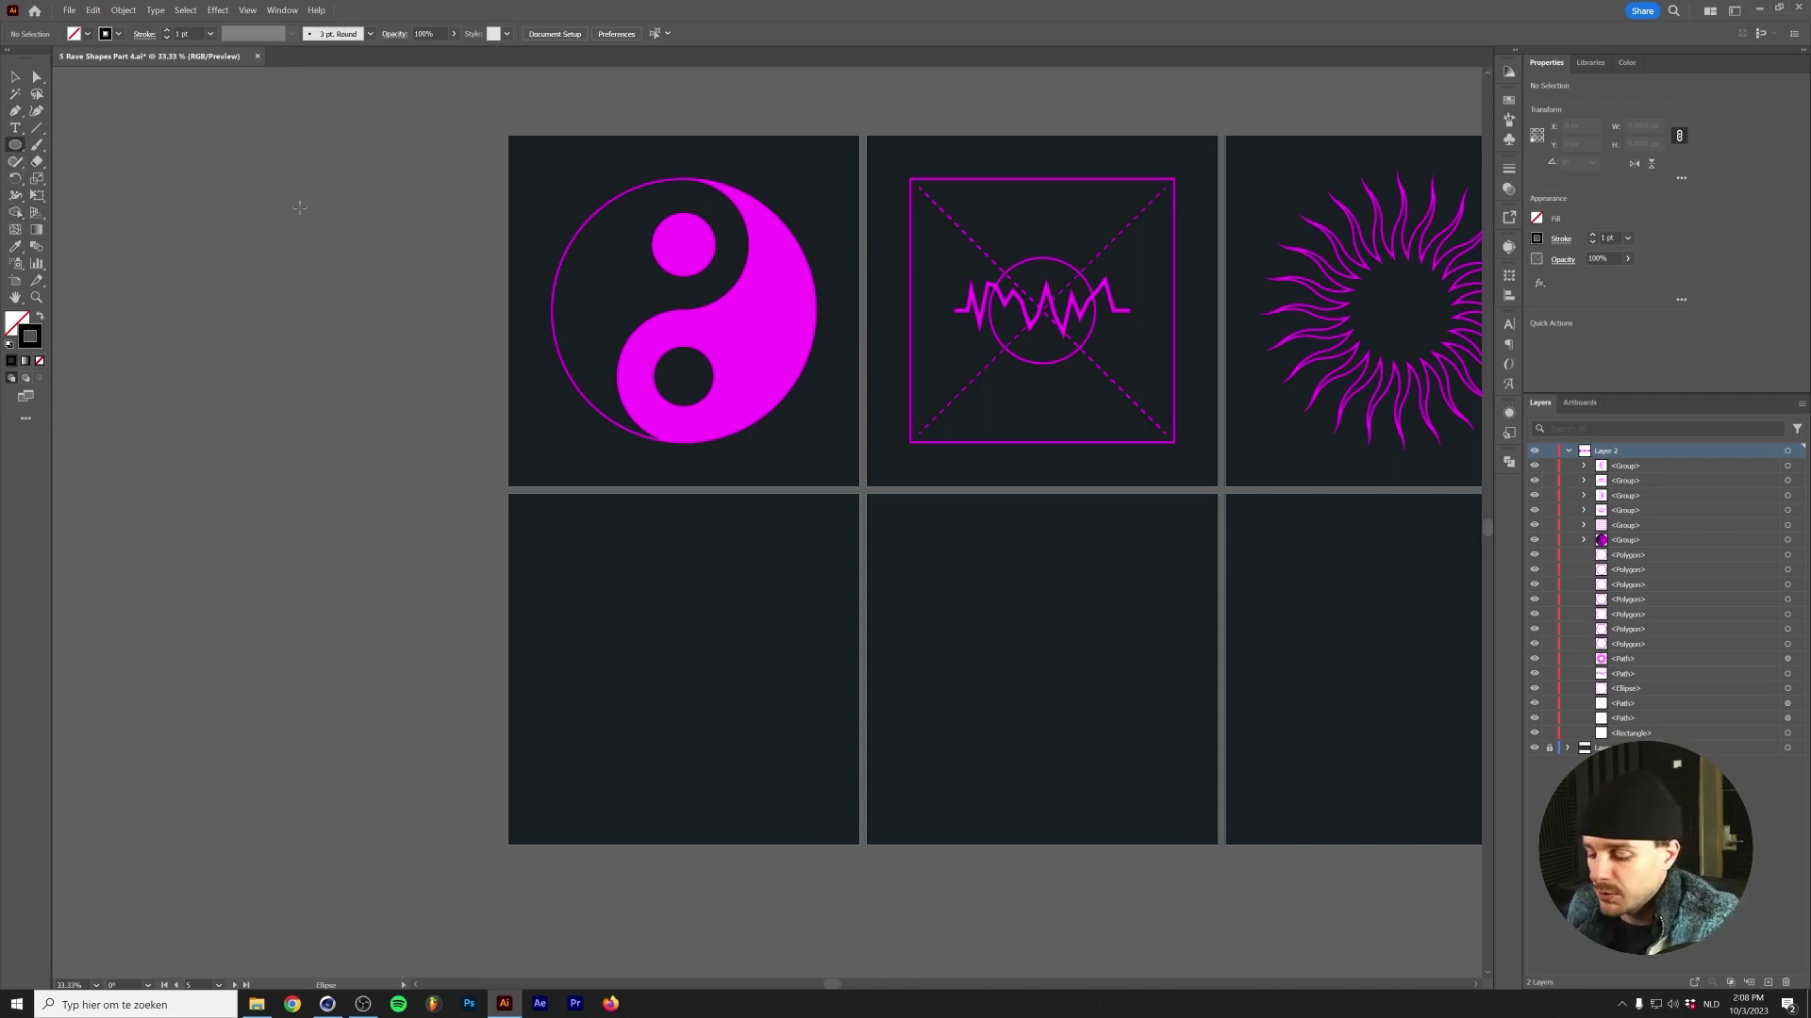
pyautogui.press('i')
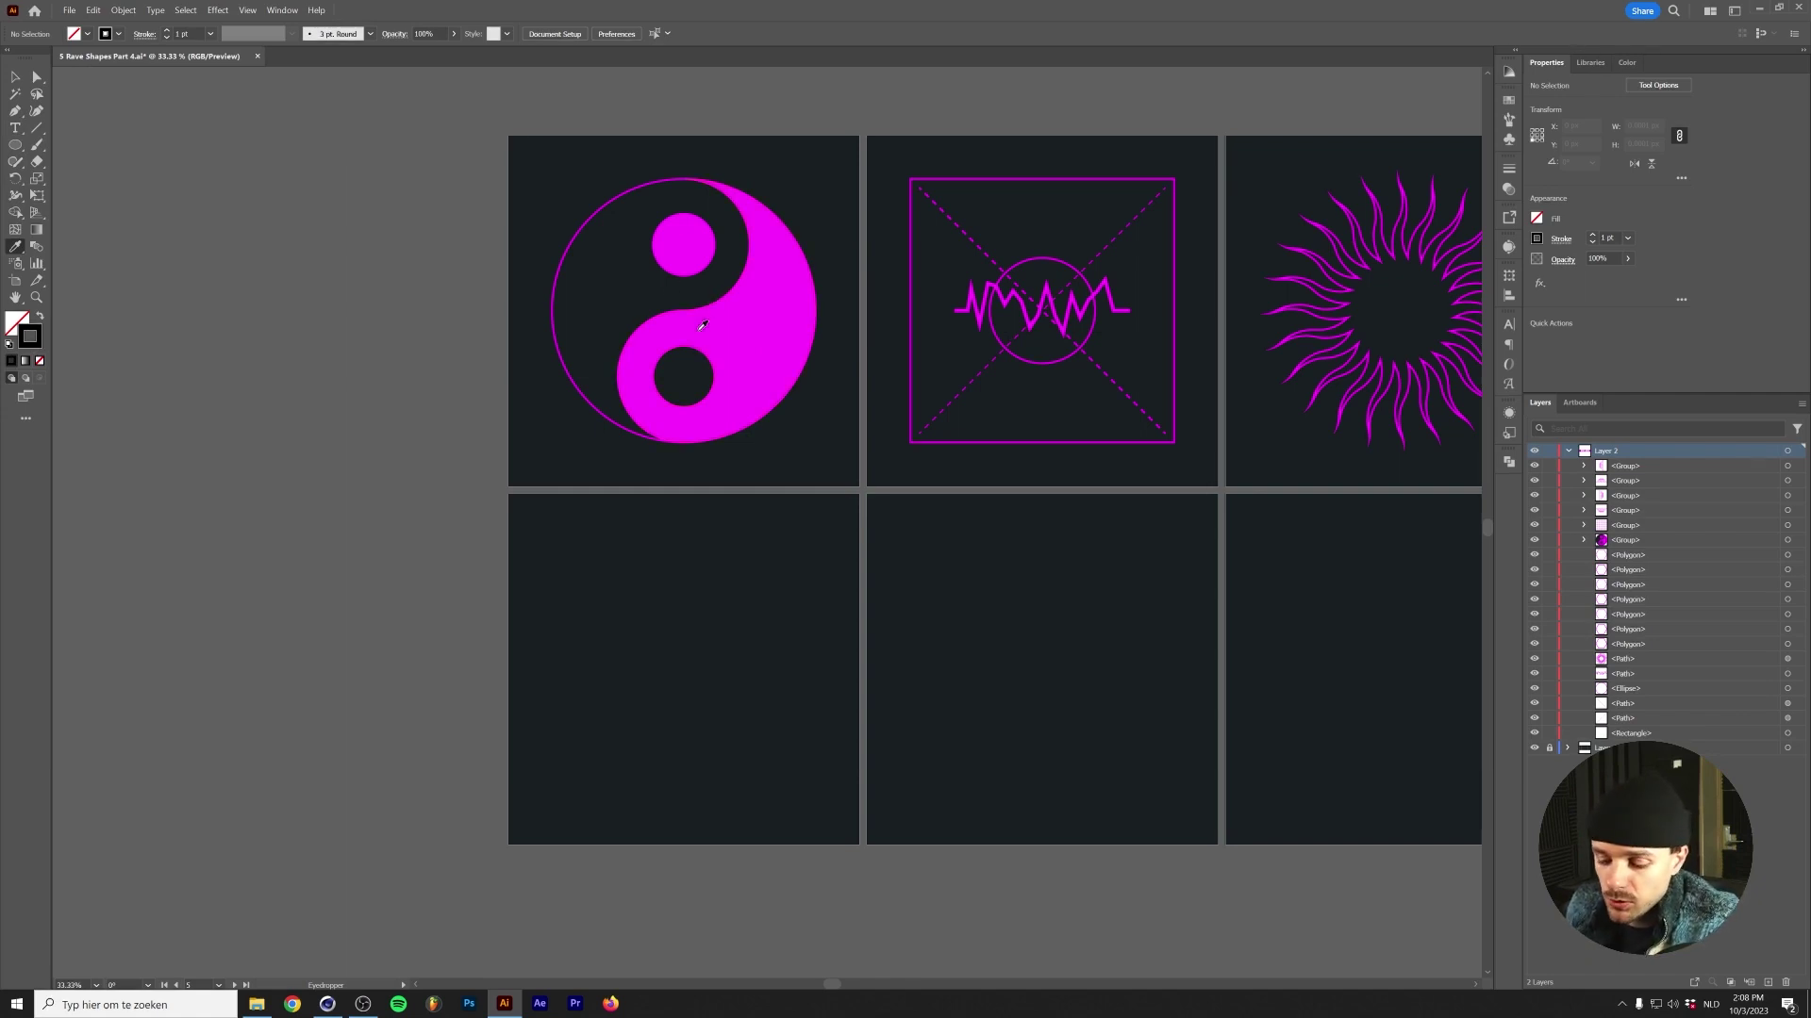
pyautogui.click(761, 337)
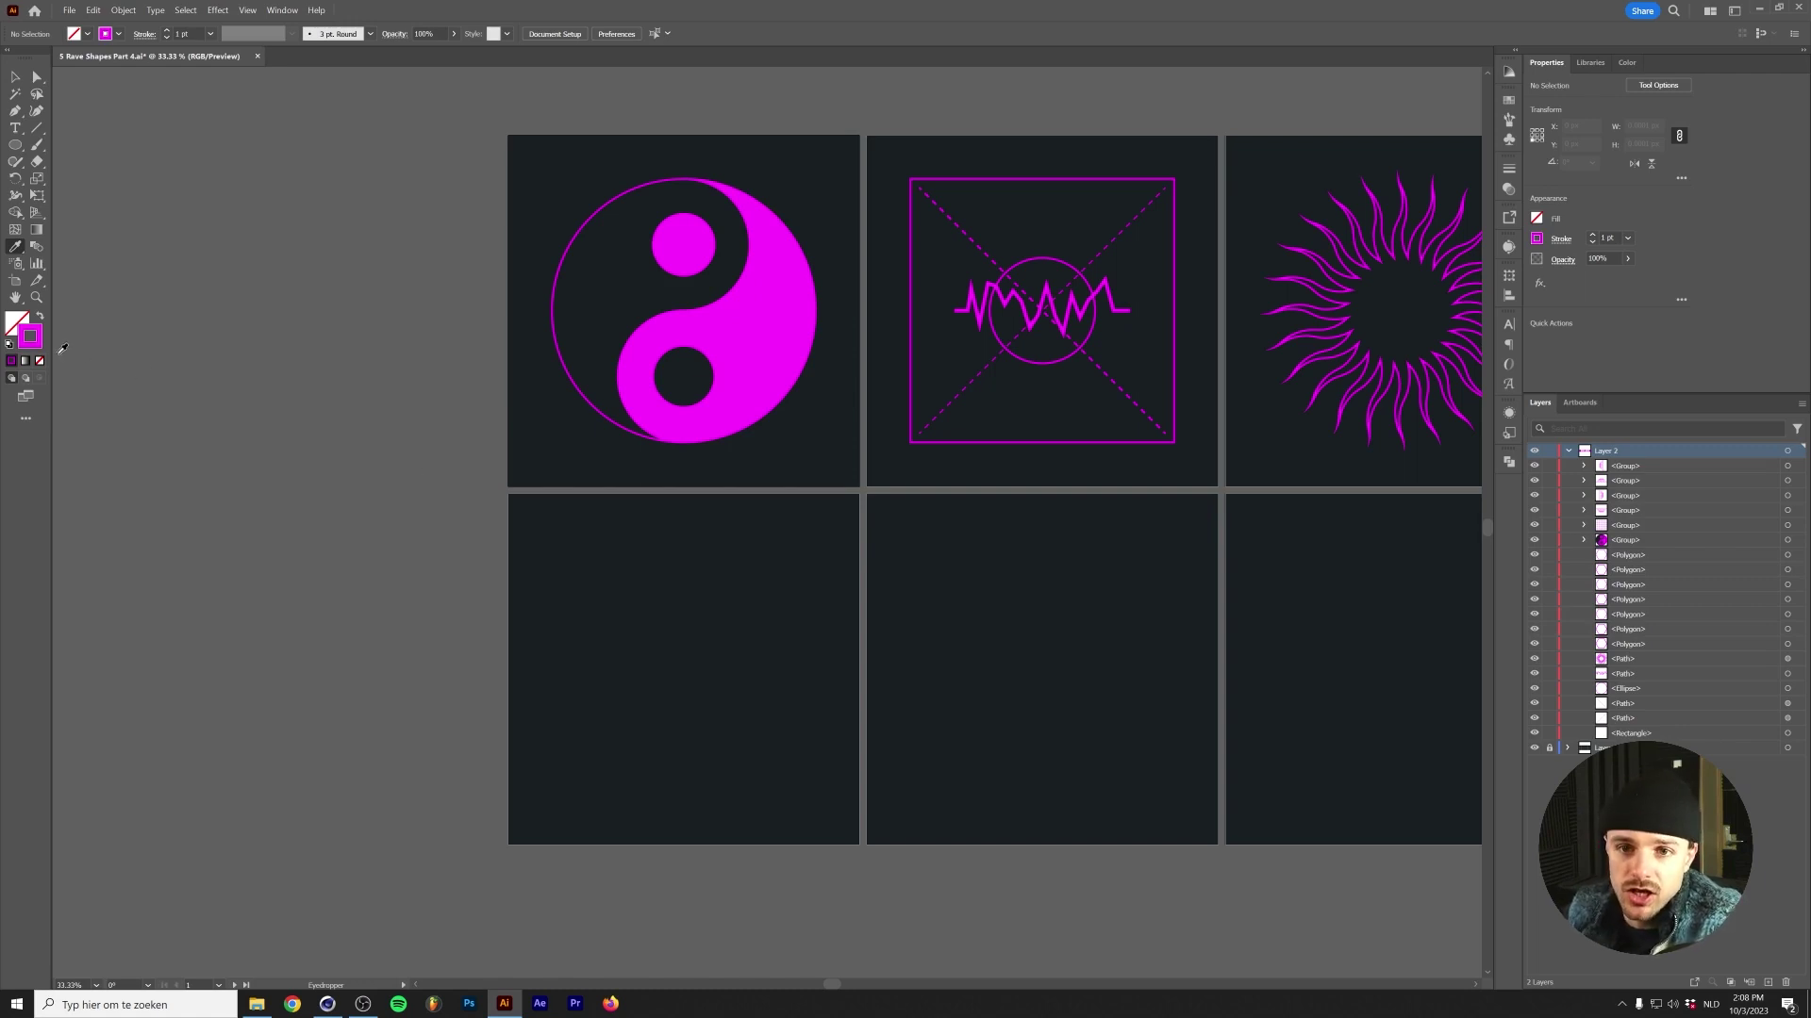
pyautogui.click(40, 318)
pyautogui.click(40, 318)
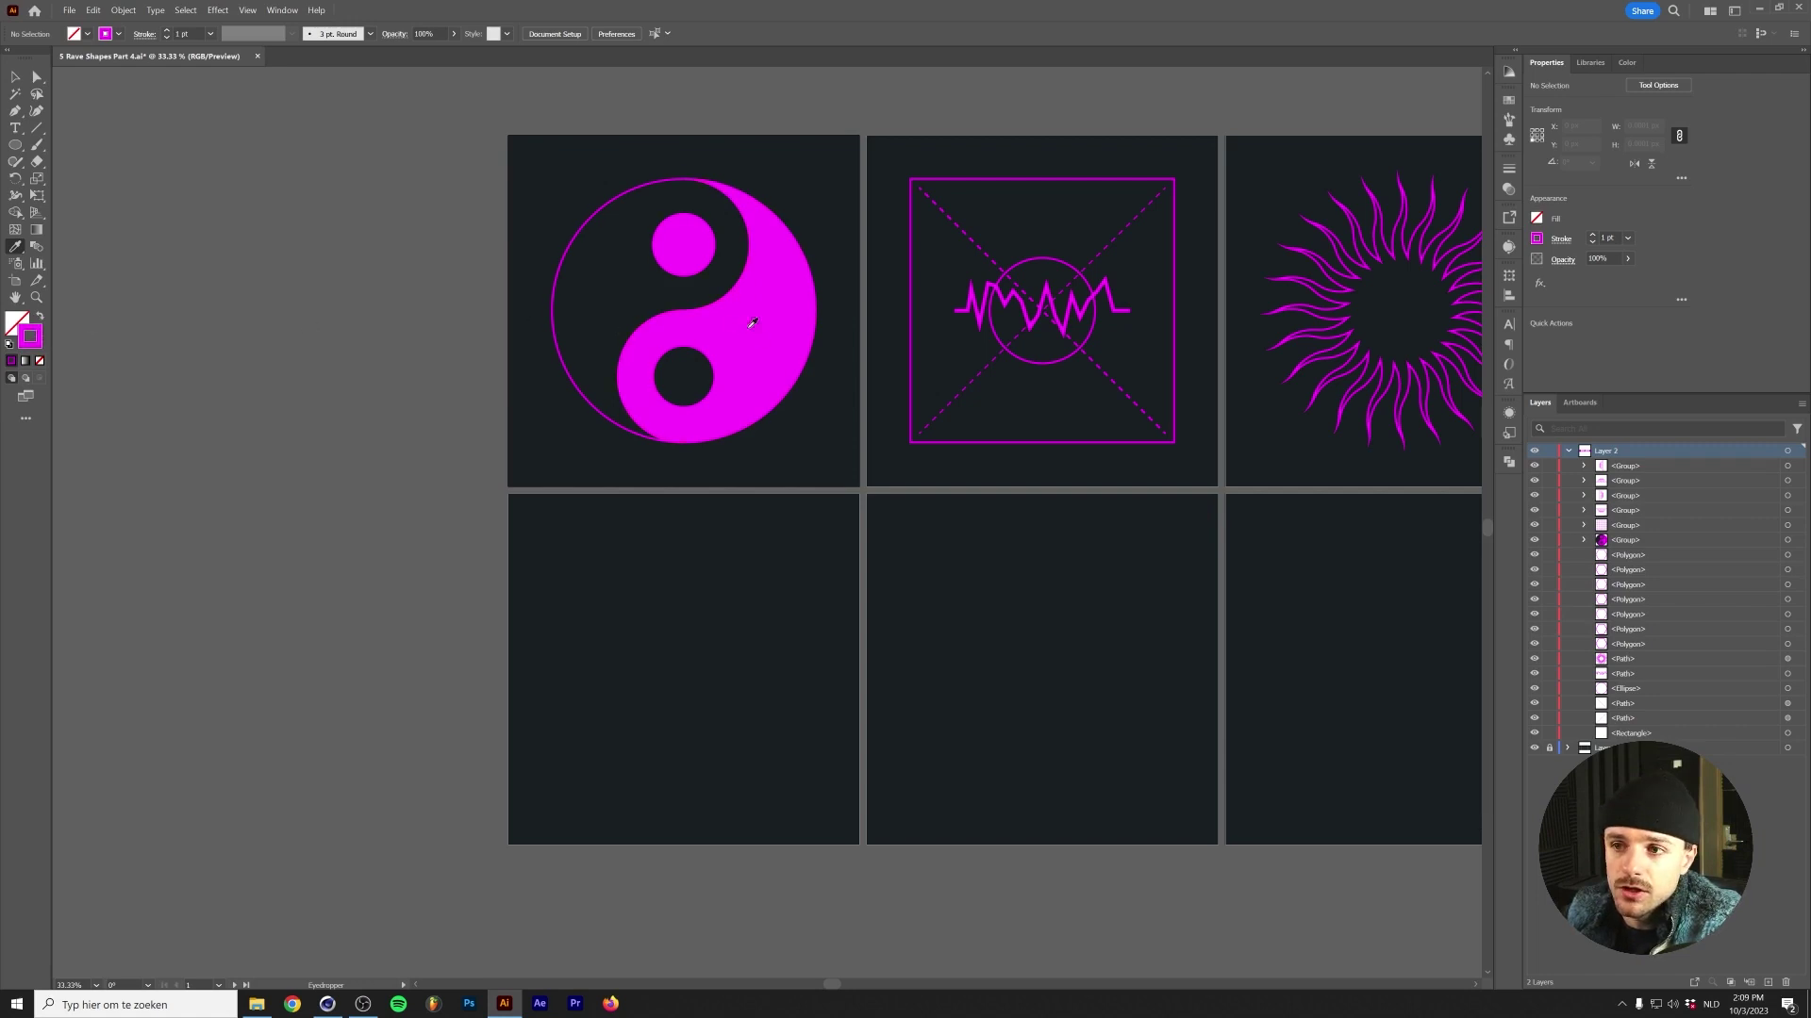
pyautogui.click(680, 324)
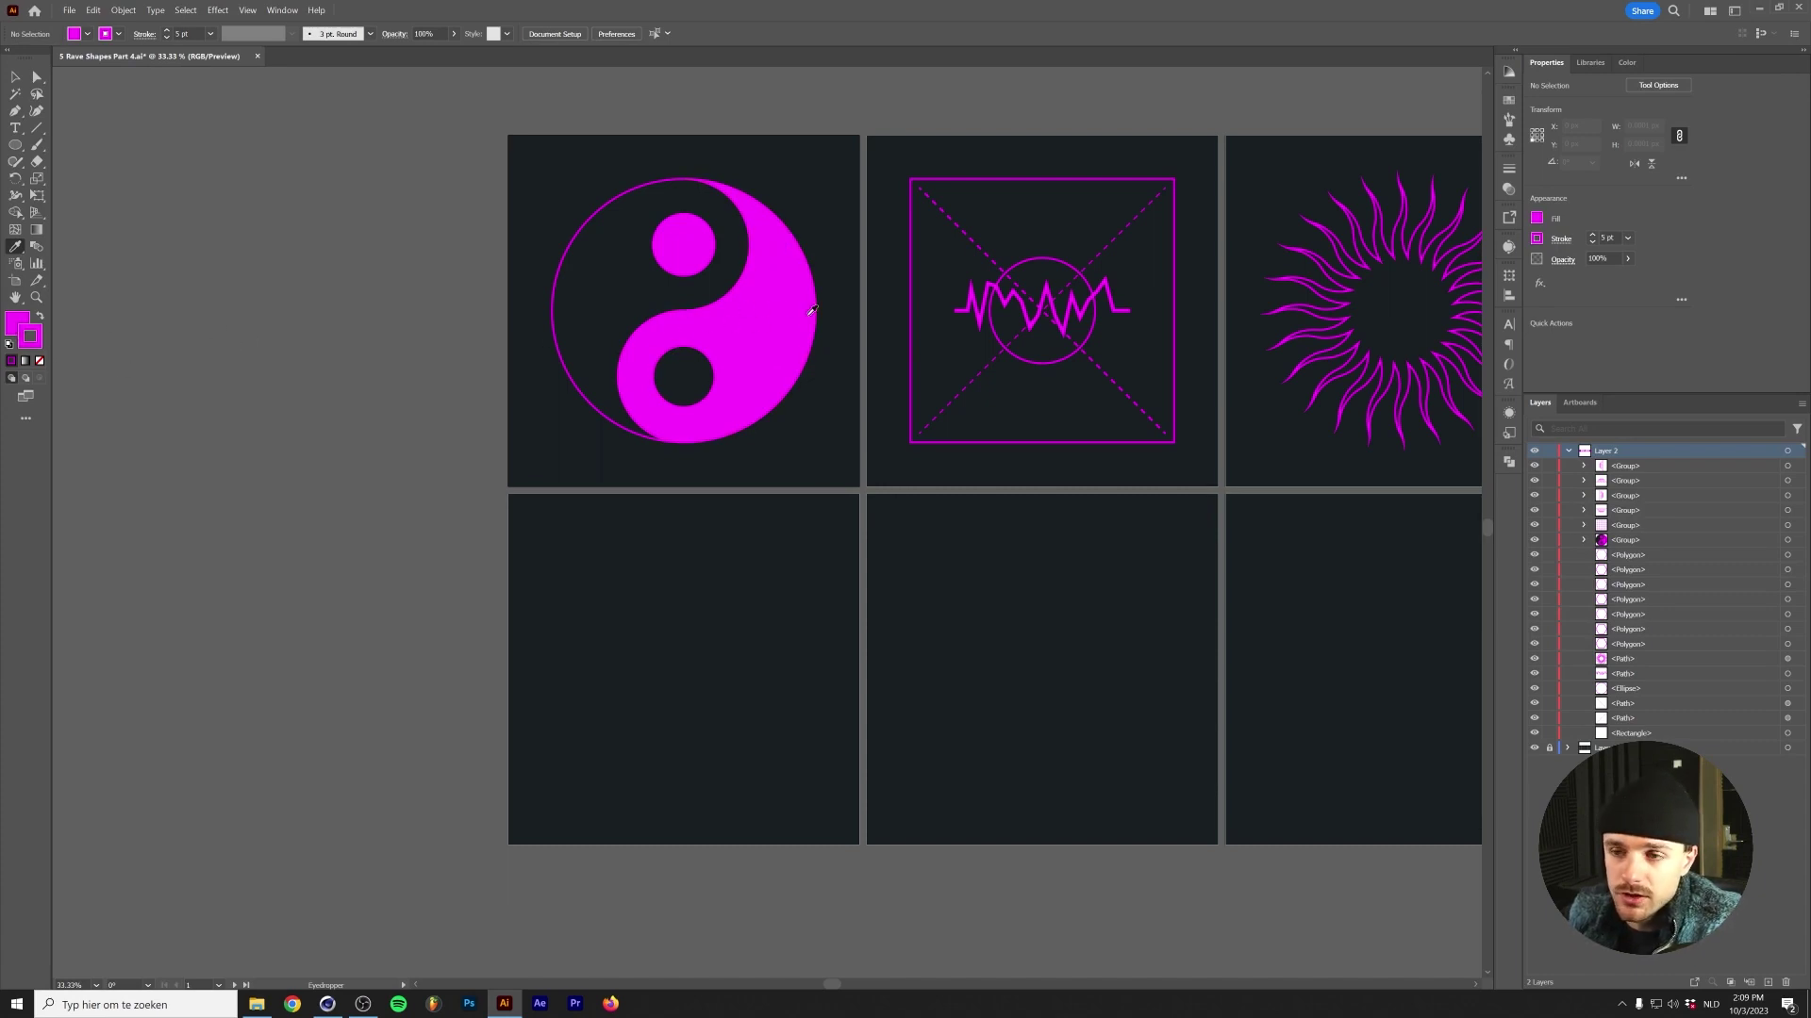
pyautogui.press('l')
pyautogui.press('/')
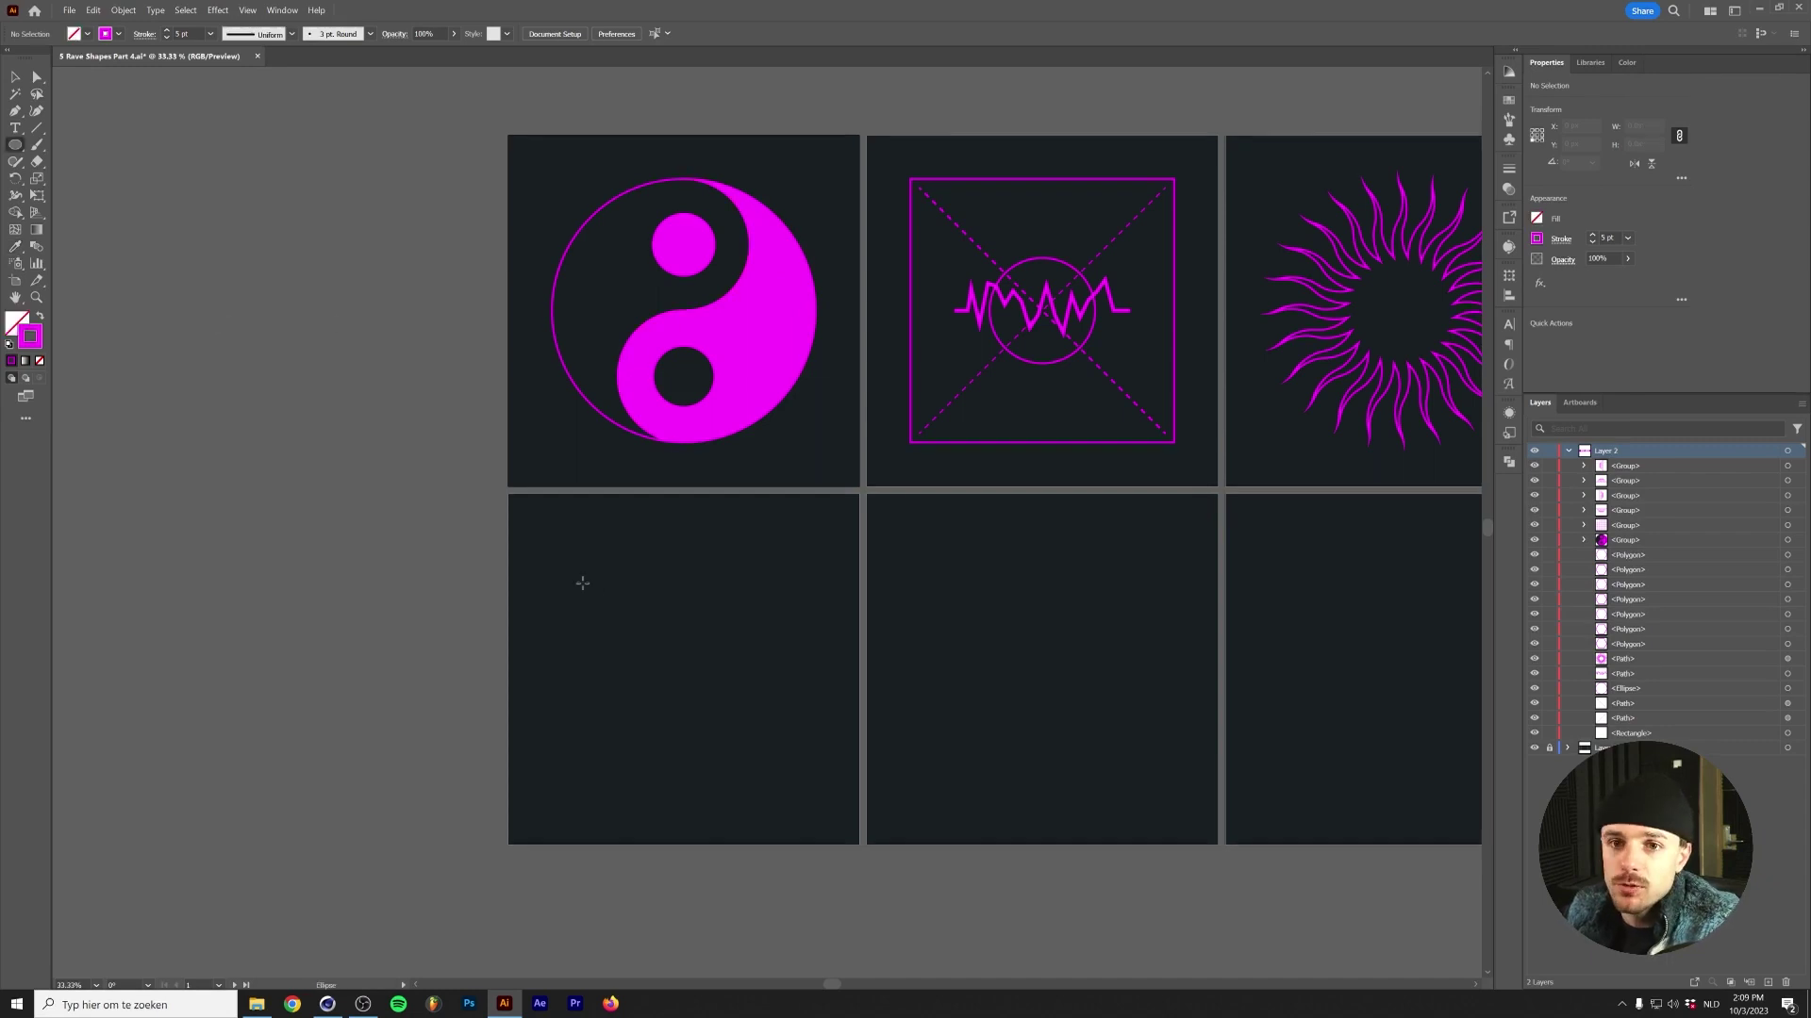
# Create a 750 × 750 px circle centred on the lower-left artboard.
pyautogui.click(661, 628)
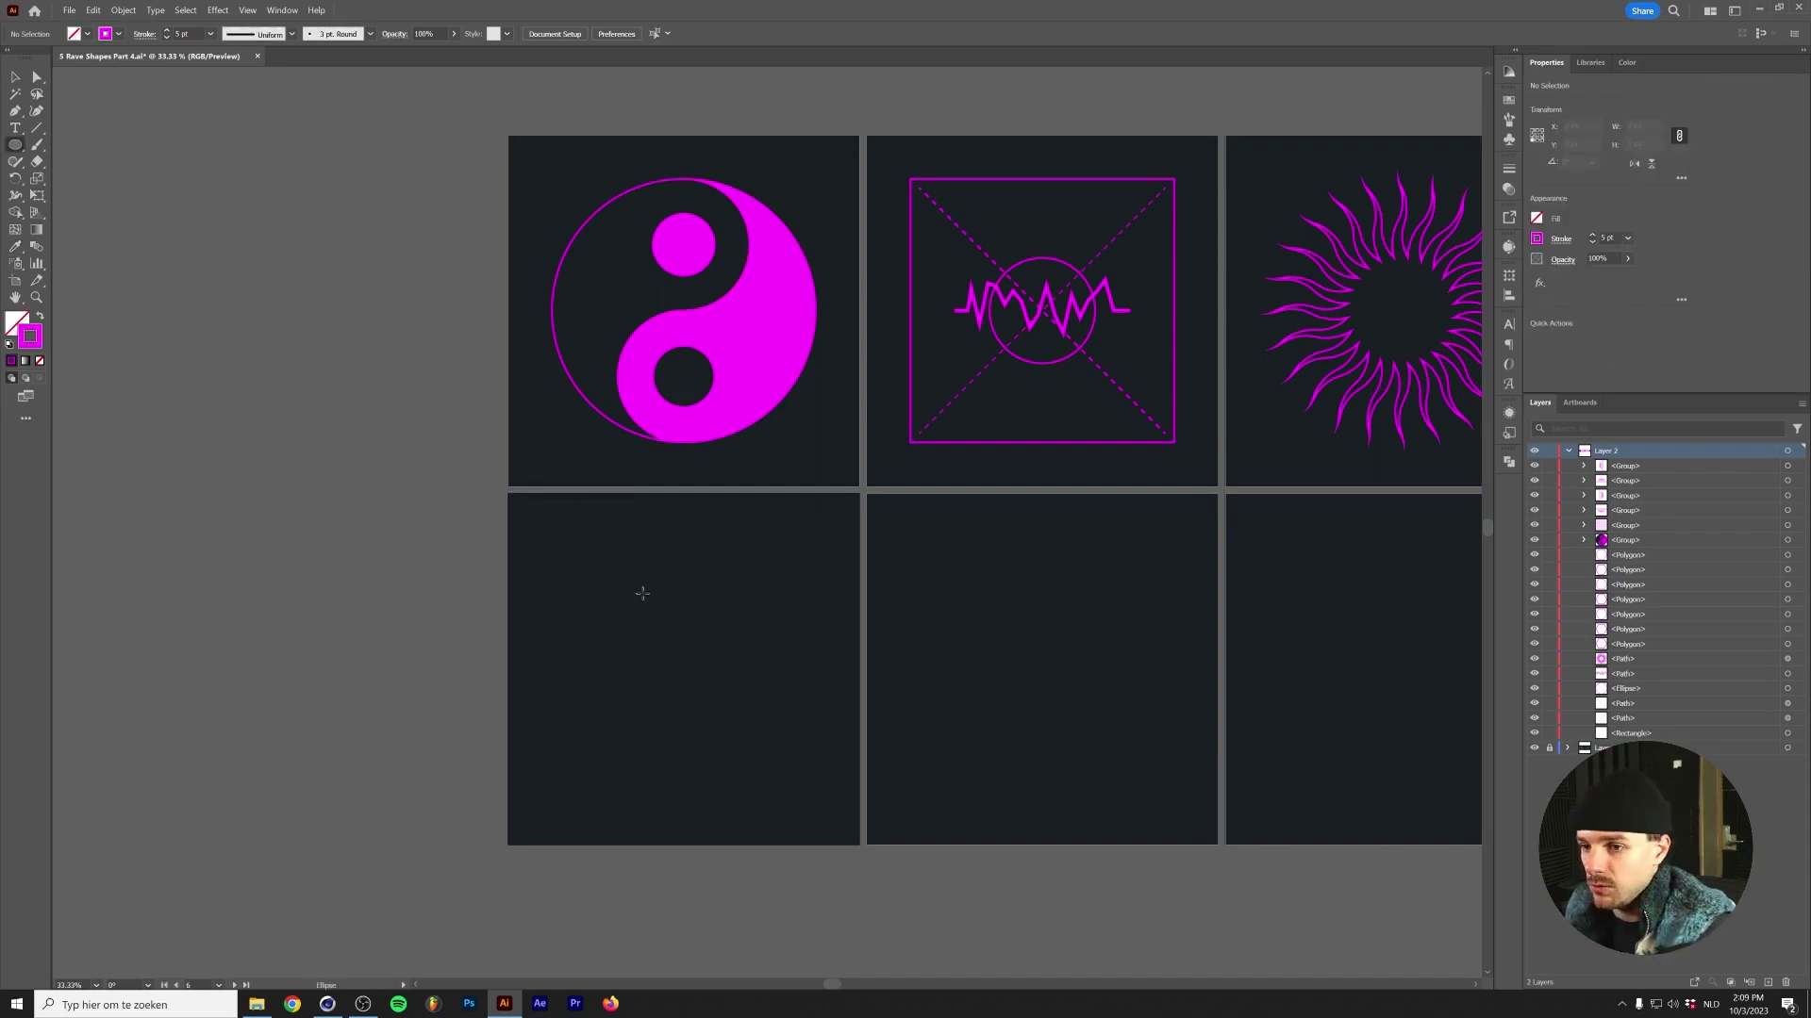
pyautogui.click(642, 593)
pyautogui.write('750')
pyautogui.press('Tab')
pyautogui.write('5')
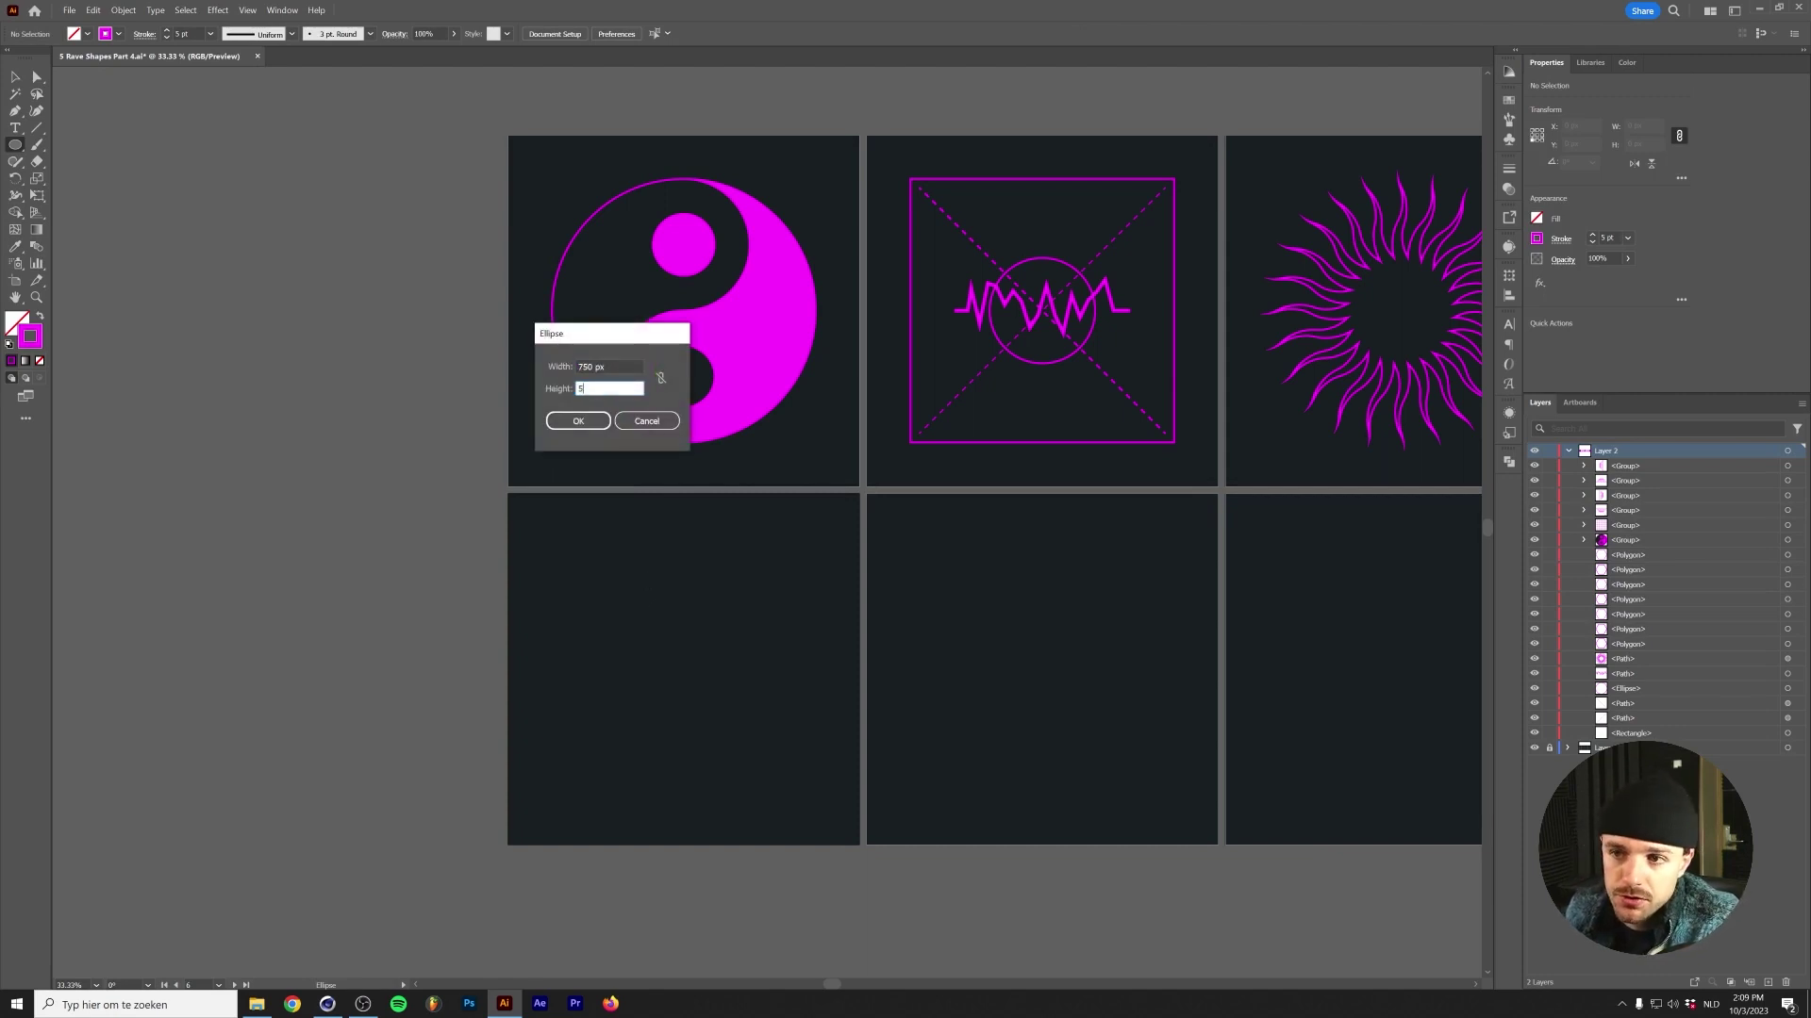
pyautogui.write('750')
pyautogui.press('Return')
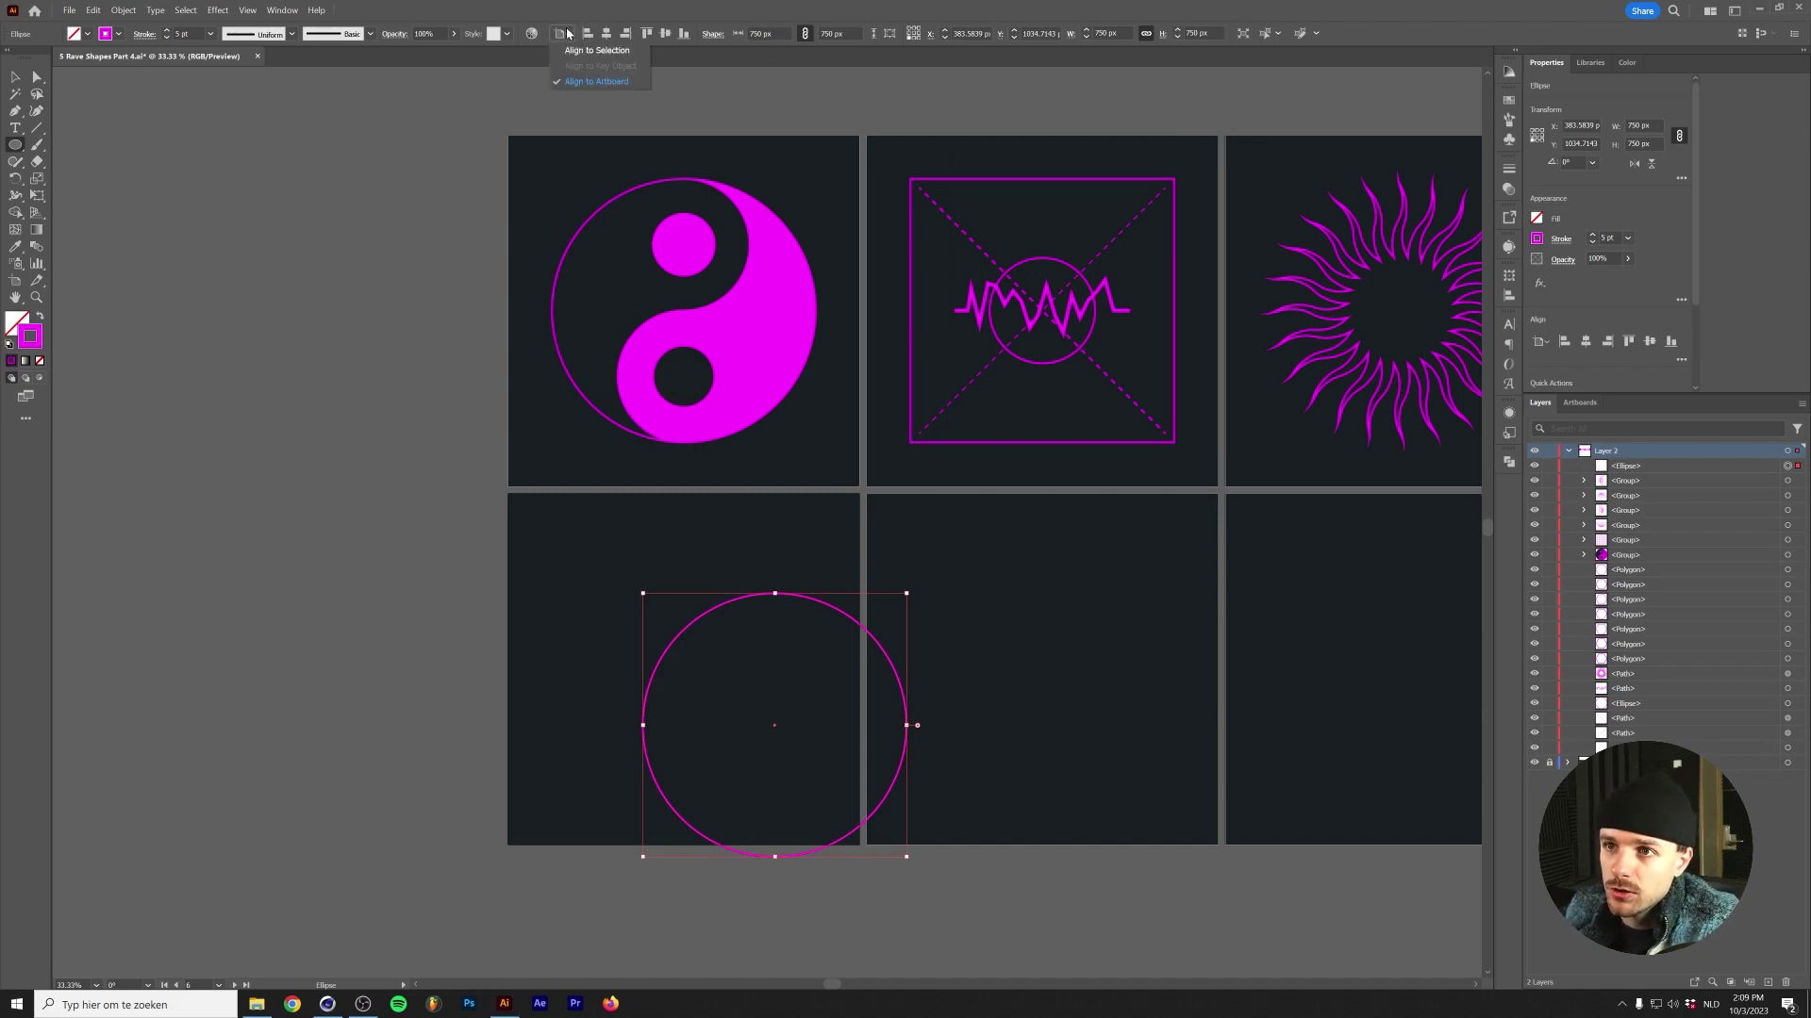
pyautogui.click(603, 34)
pyautogui.click(664, 34)
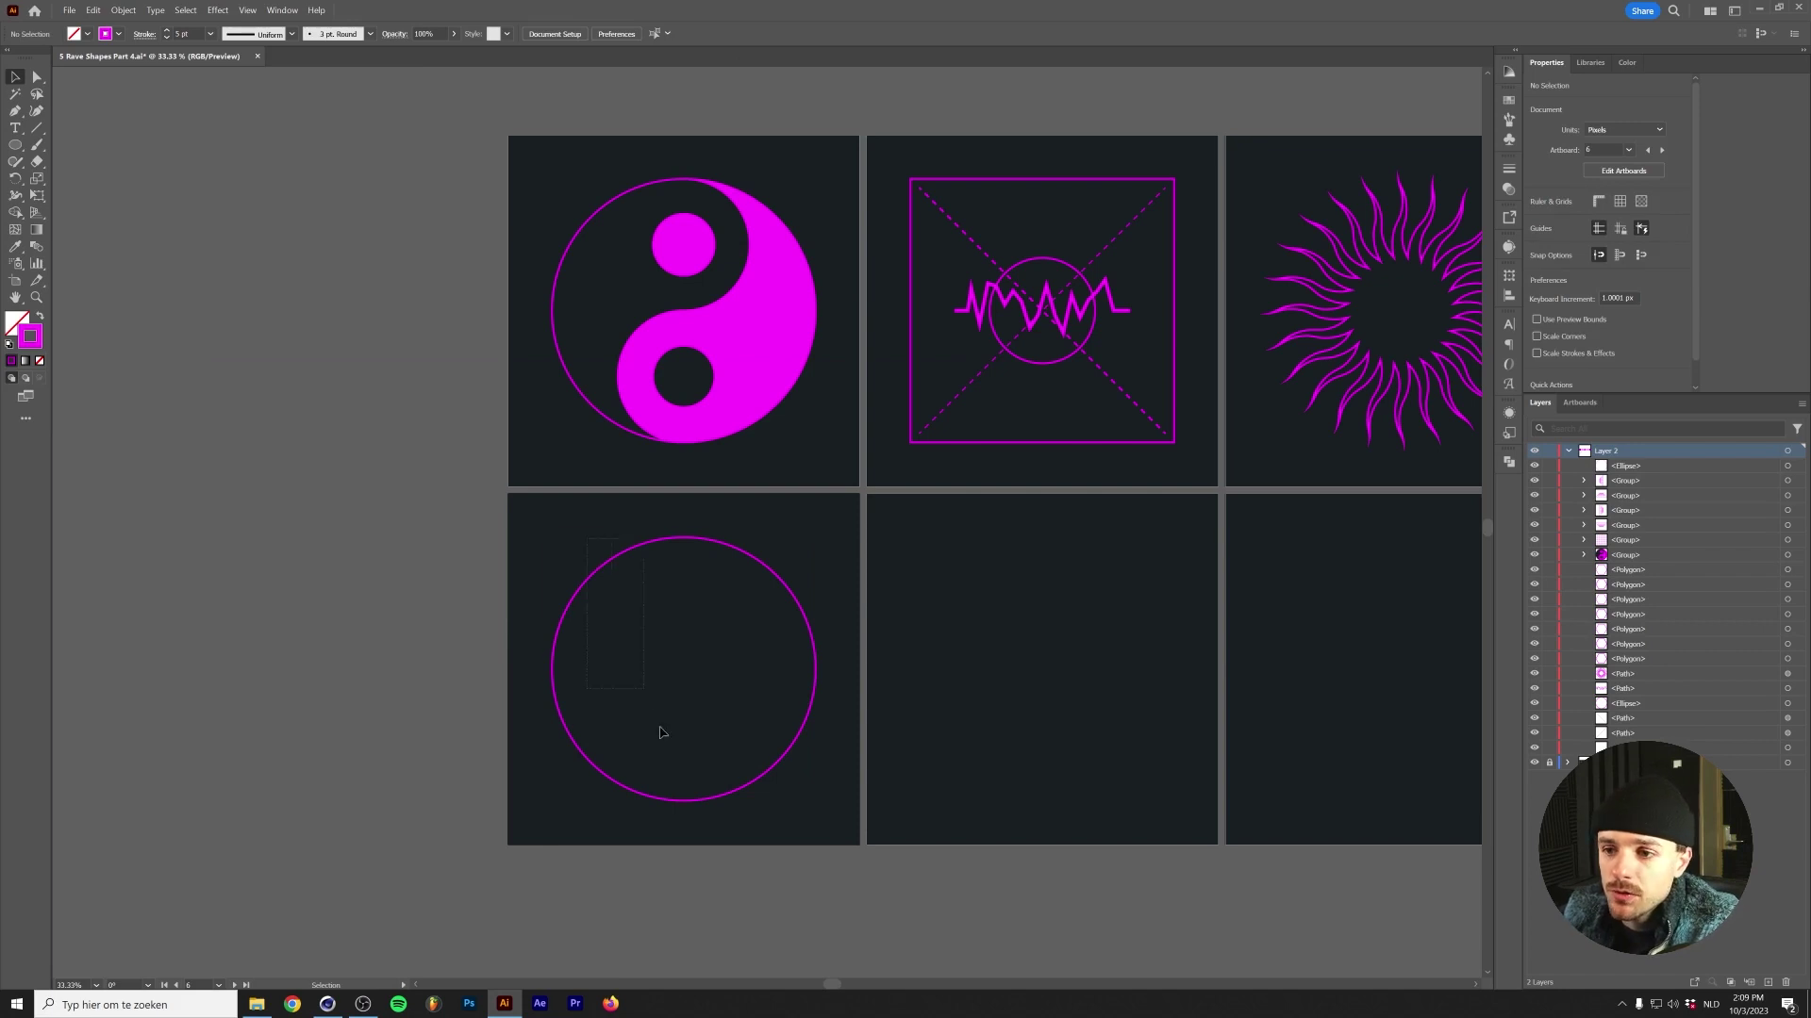
# Duplicate the 750 px circle in place.
pyautogui.press('v')
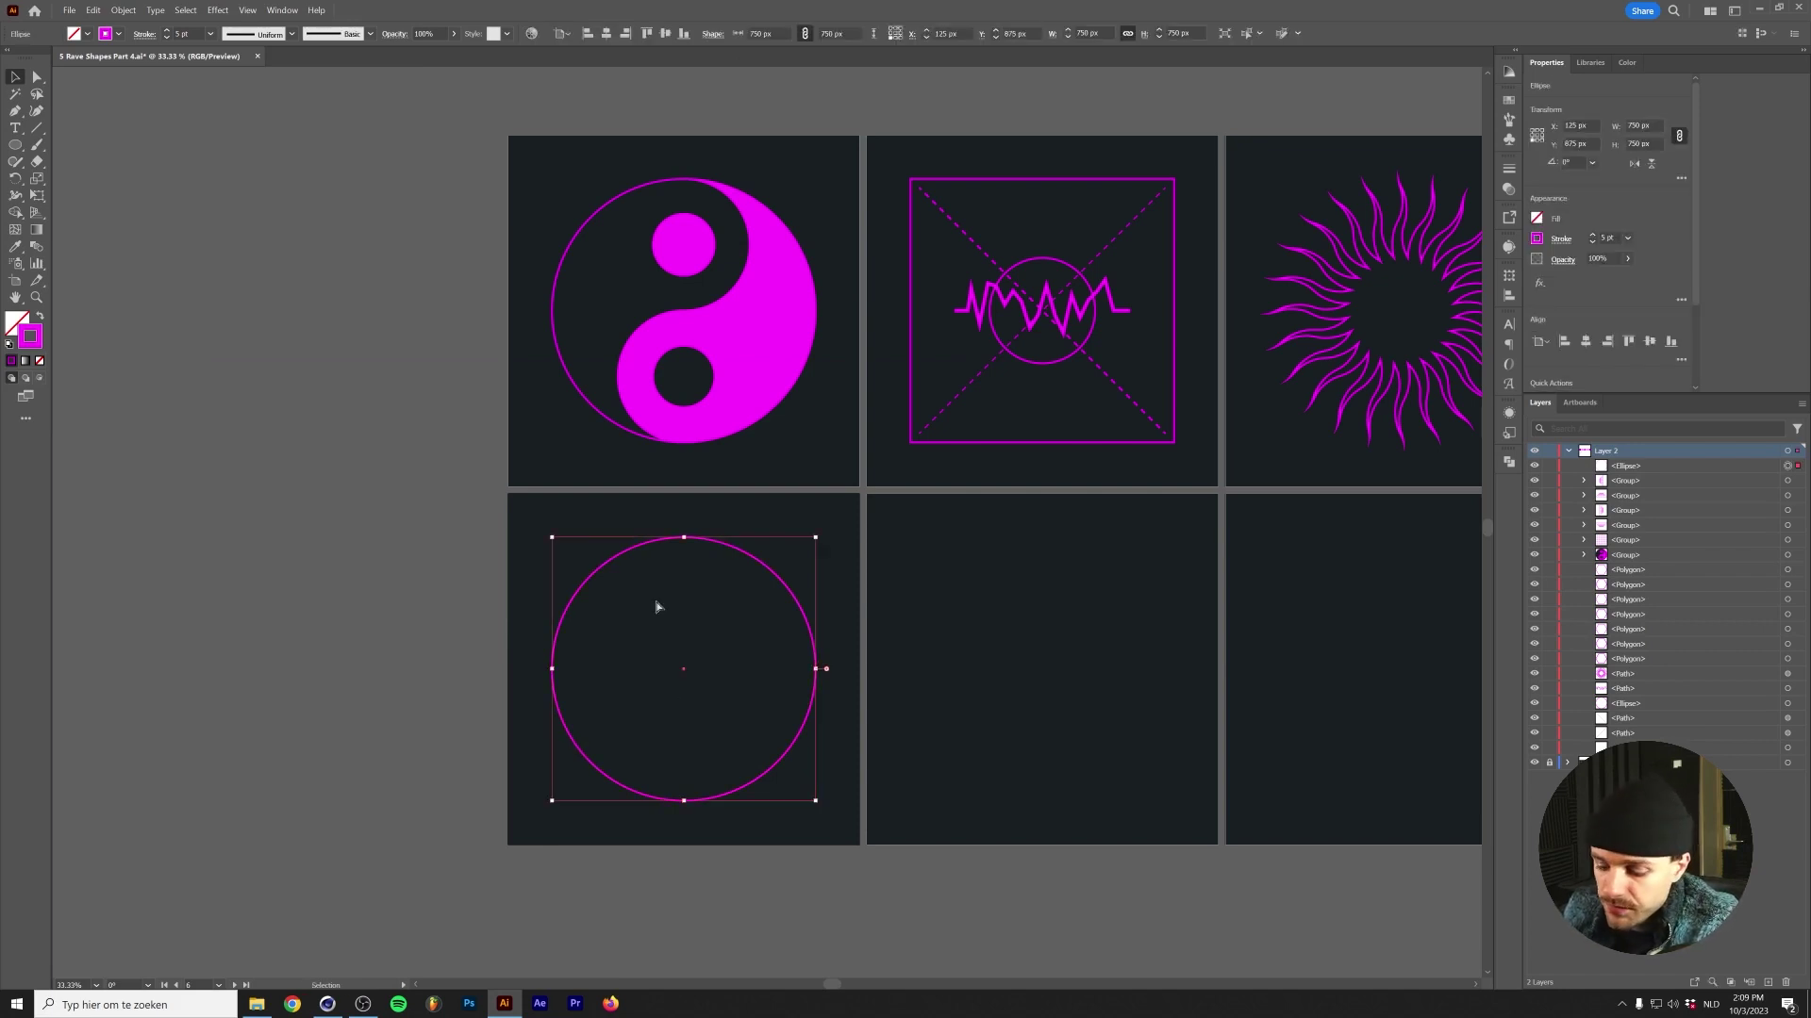
pyautogui.press('a')
pyautogui.press('v')
pyautogui.hotkey('ctrl', 'c')
pyautogui.hotkey('ctrl', 'f')
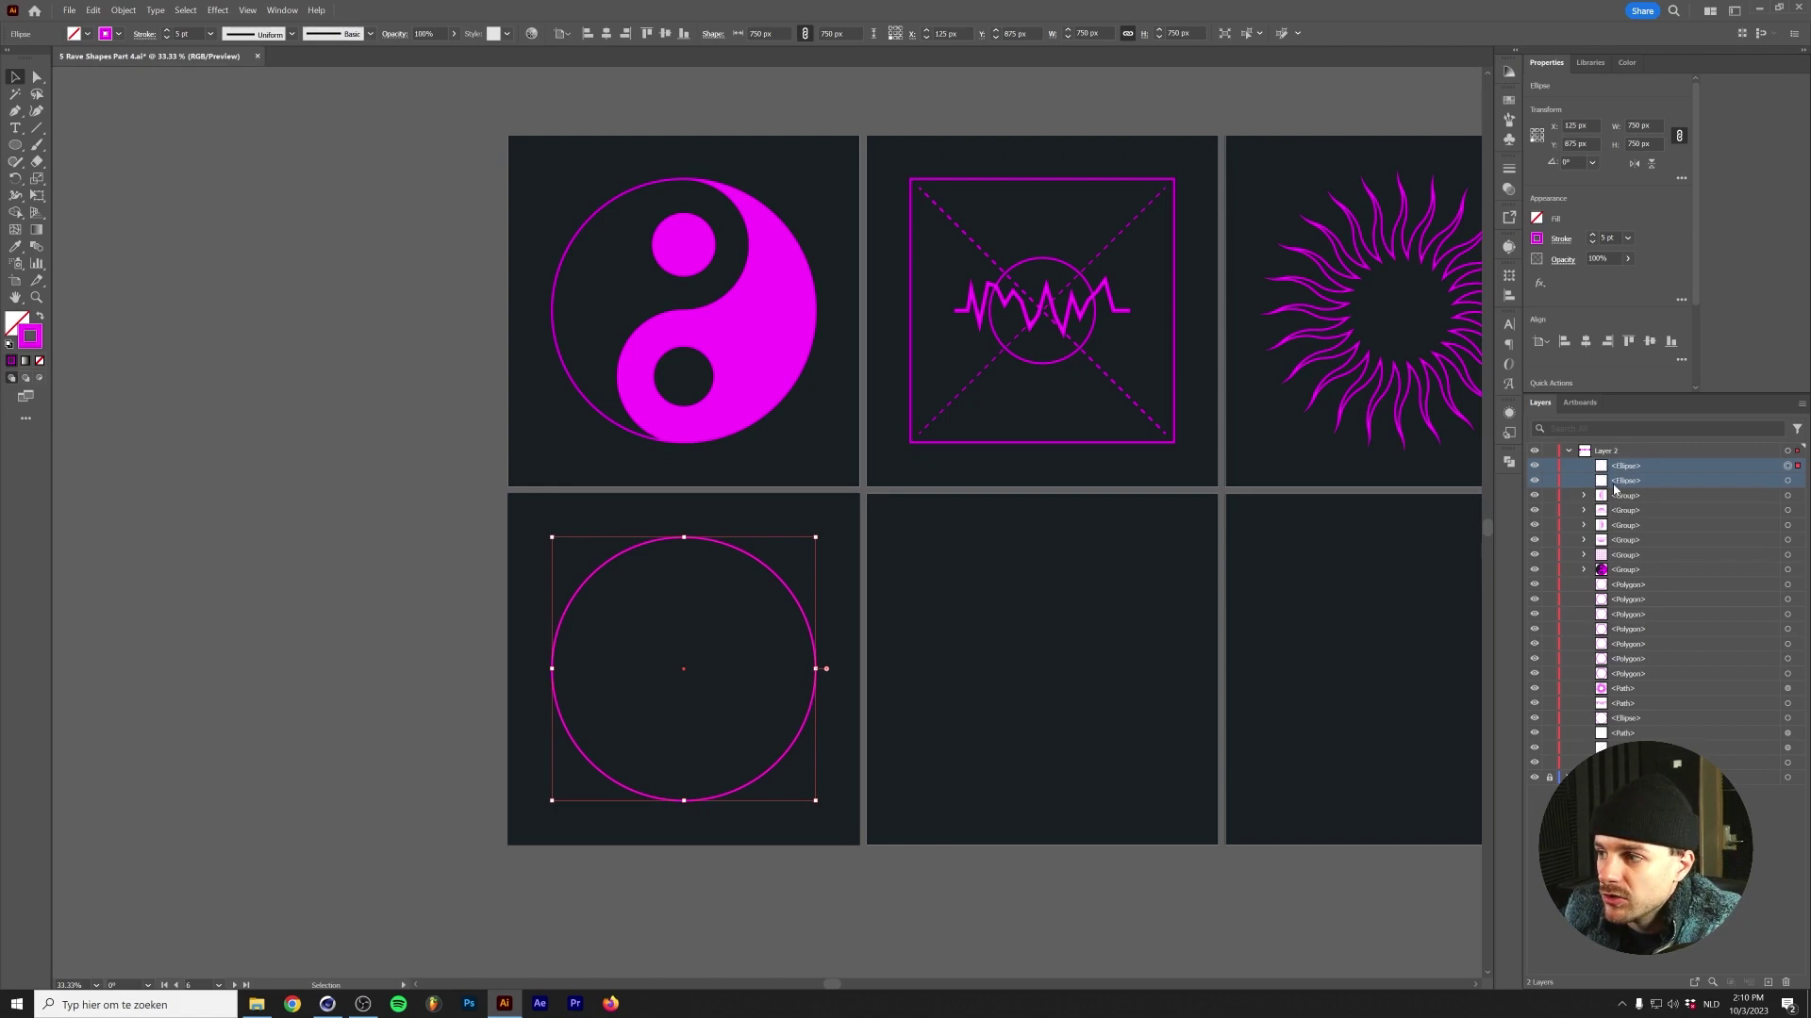
pyautogui.moveTo(780, 592)
pyautogui.mouseDown()
pyautogui.moveTo(954, 509)
pyautogui.moveTo(938, 538)
pyautogui.moveTo(781, 593)
pyautogui.mouseUp()
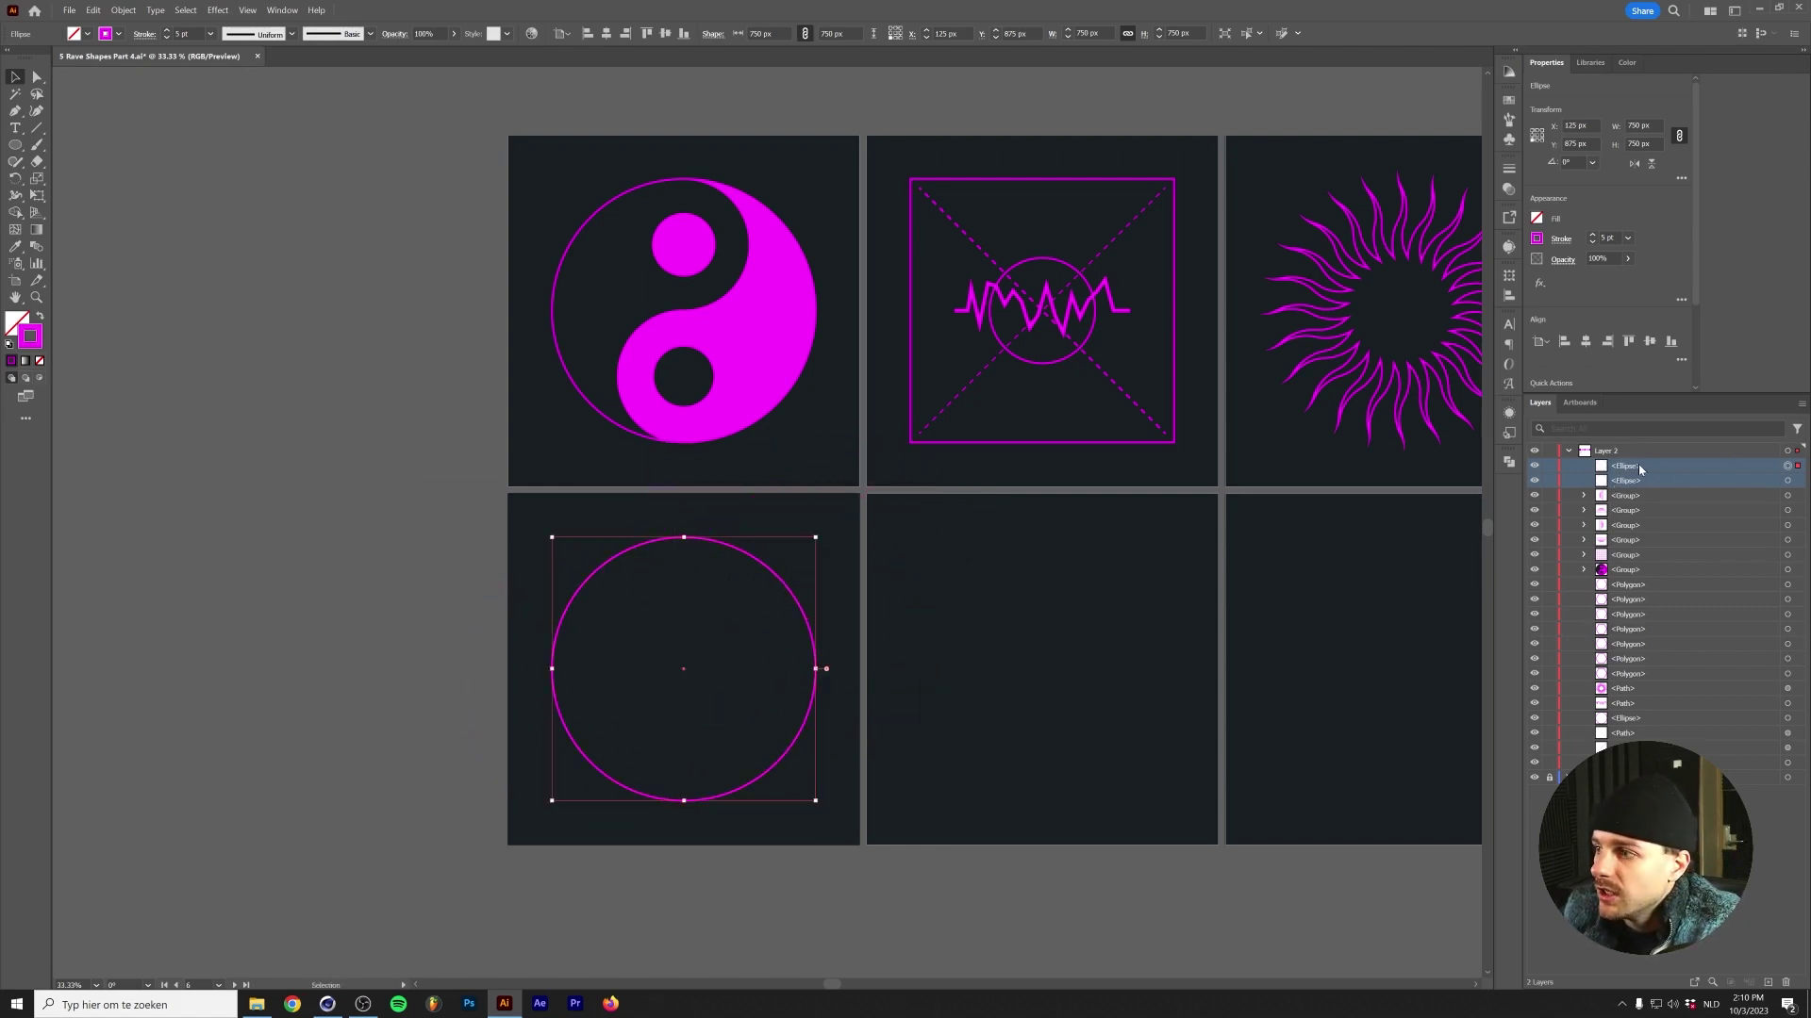
# Add a new Layer 3 and move both circles onto it.
pyautogui.click(1767, 984)
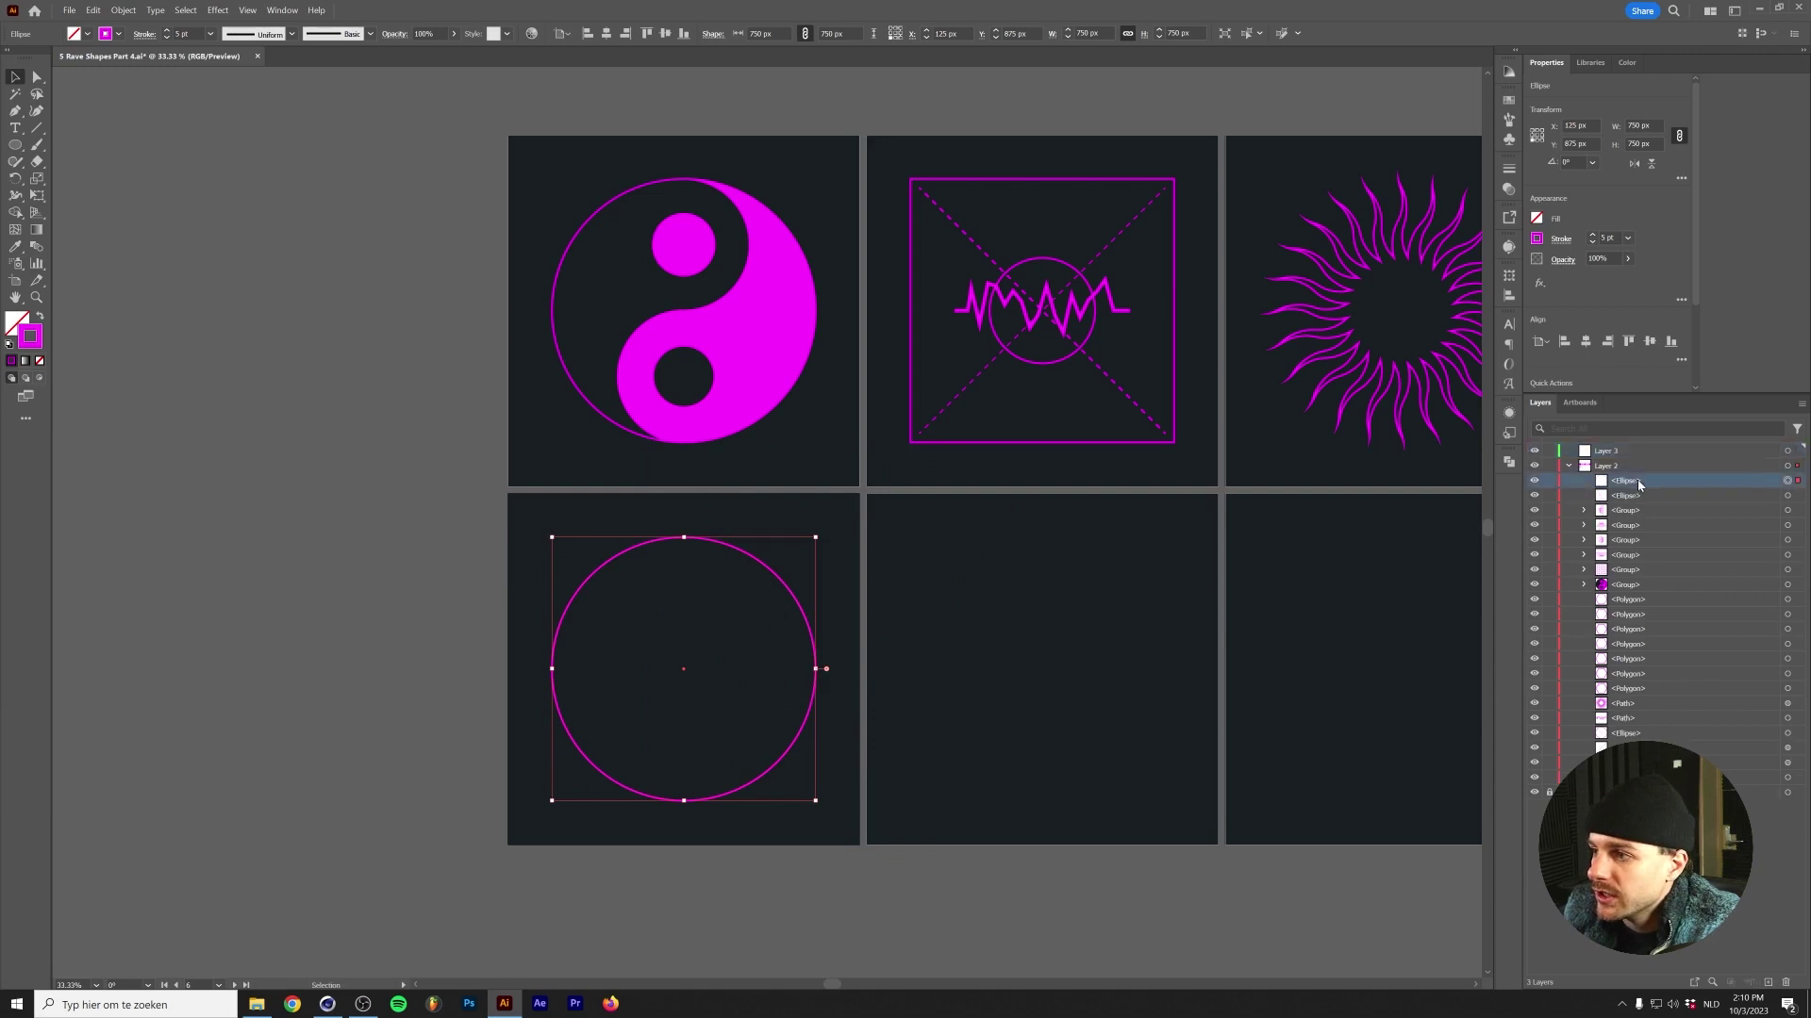
pyautogui.moveTo(1626, 488); pyautogui.dragTo(1603, 454)
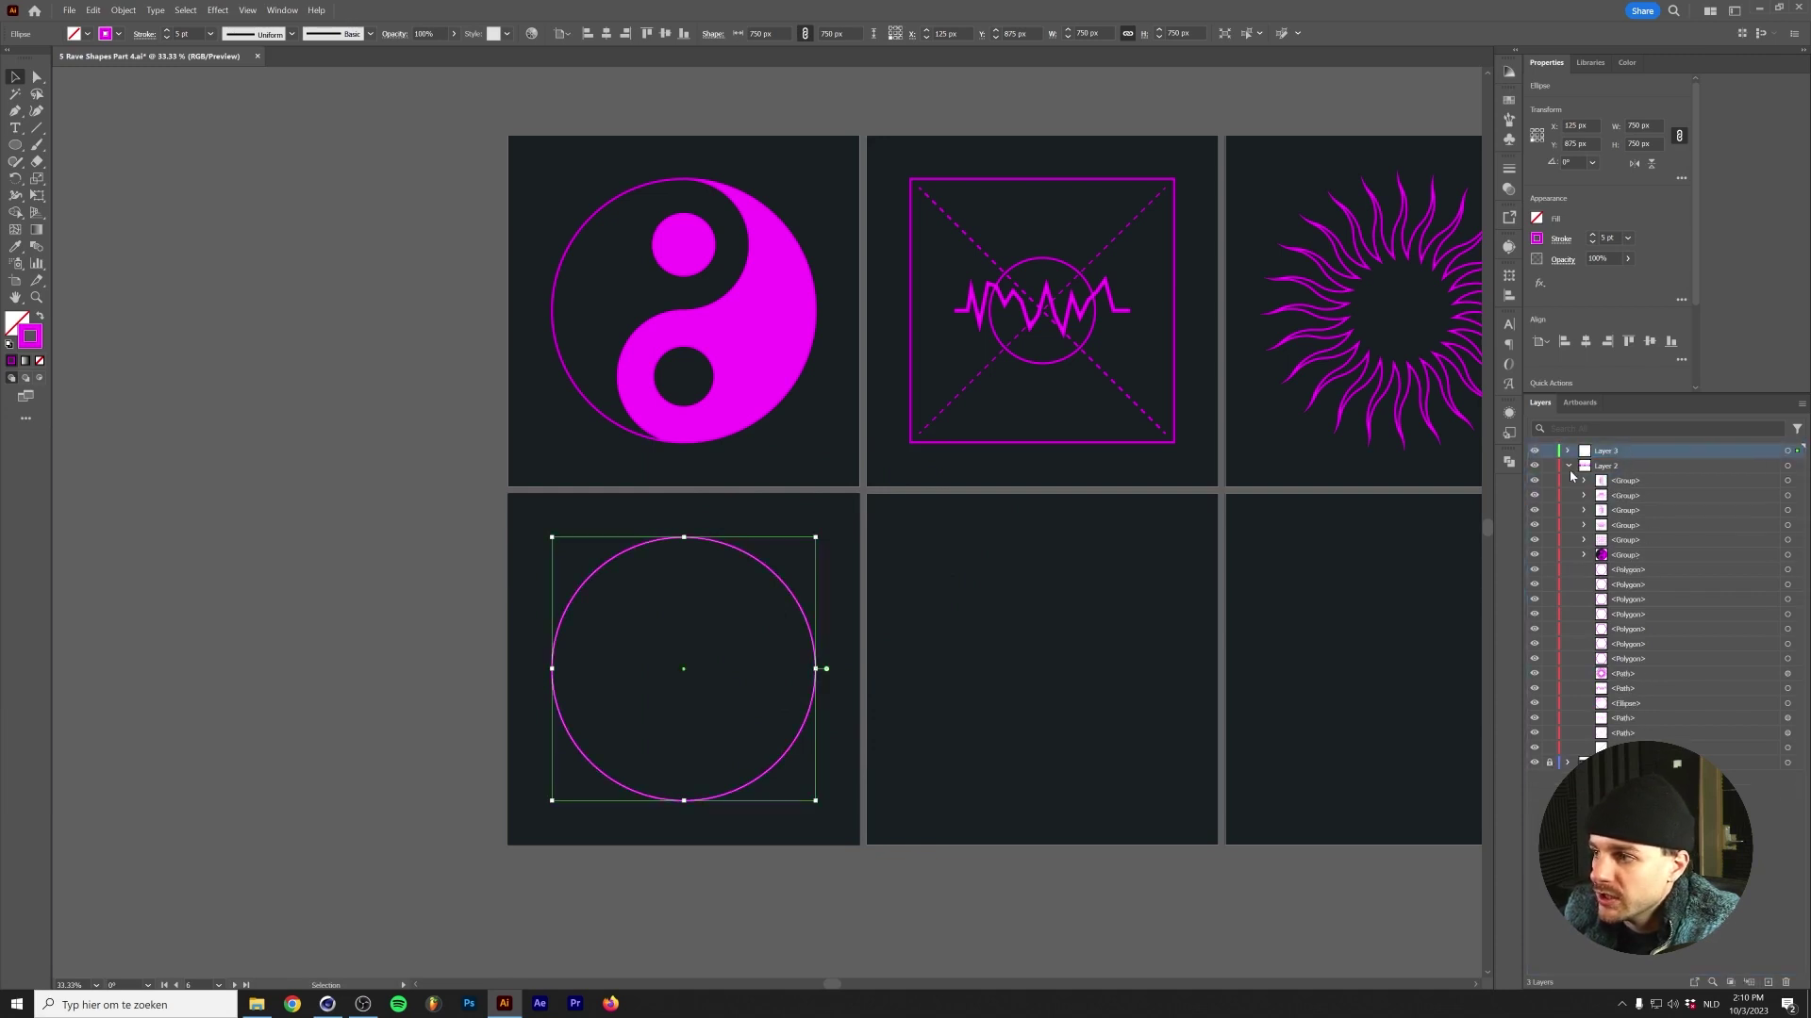
pyautogui.click(1567, 465)
pyautogui.click(1567, 451)
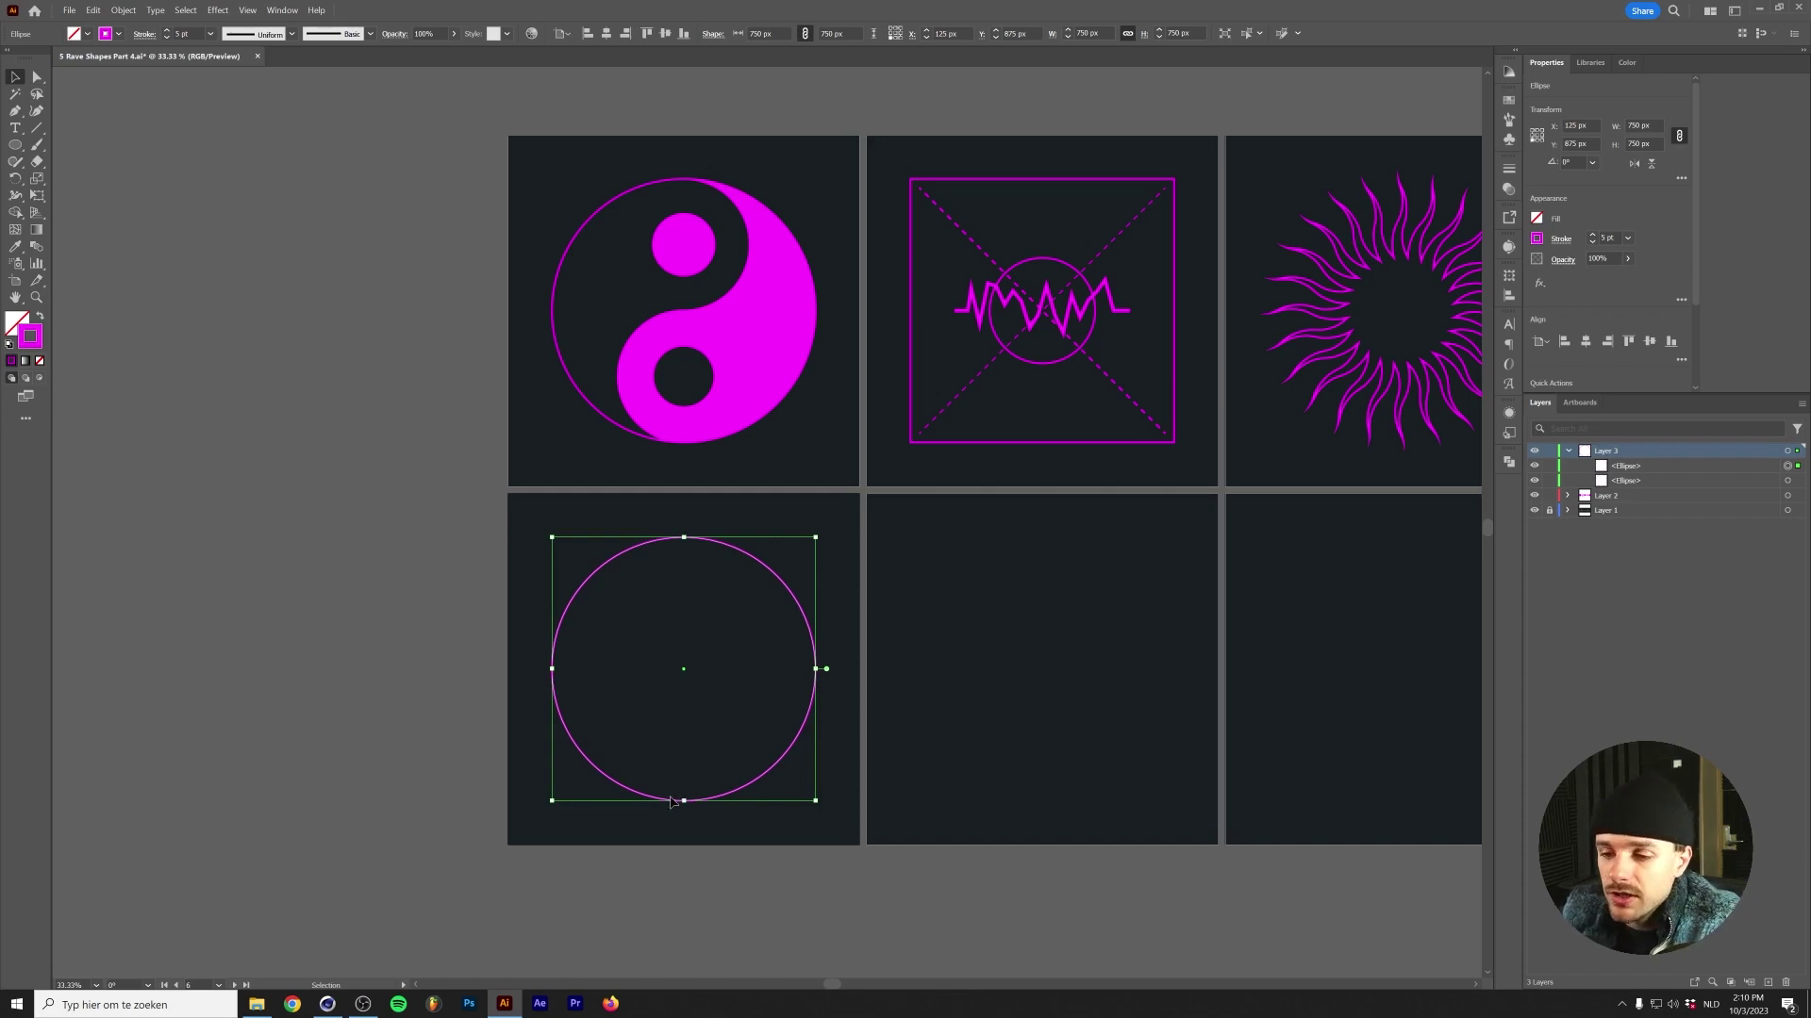
# Shrink the duplicate to a 375 px top circle, copy it 375 px down, and select both.
pyautogui.moveTo(685, 802); pyautogui.dragTo(687, 668)
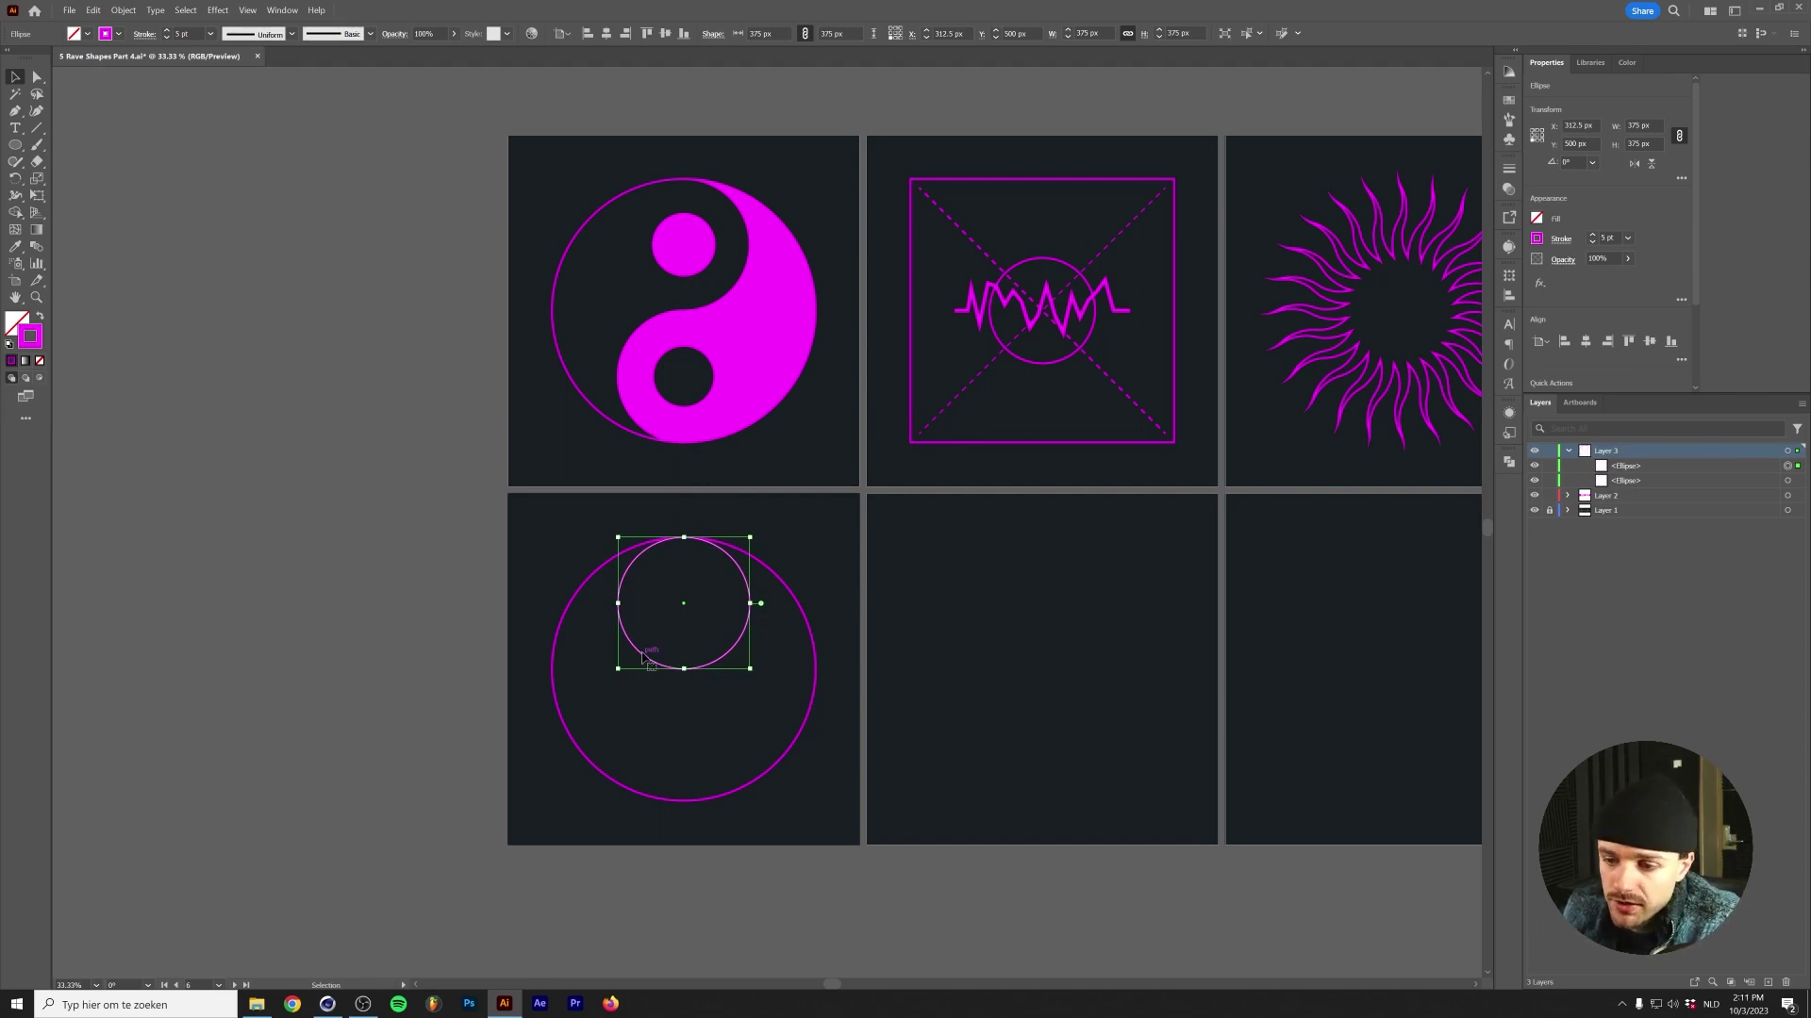
pyautogui.moveTo(642, 657); pyautogui.dragTo(664, 790)
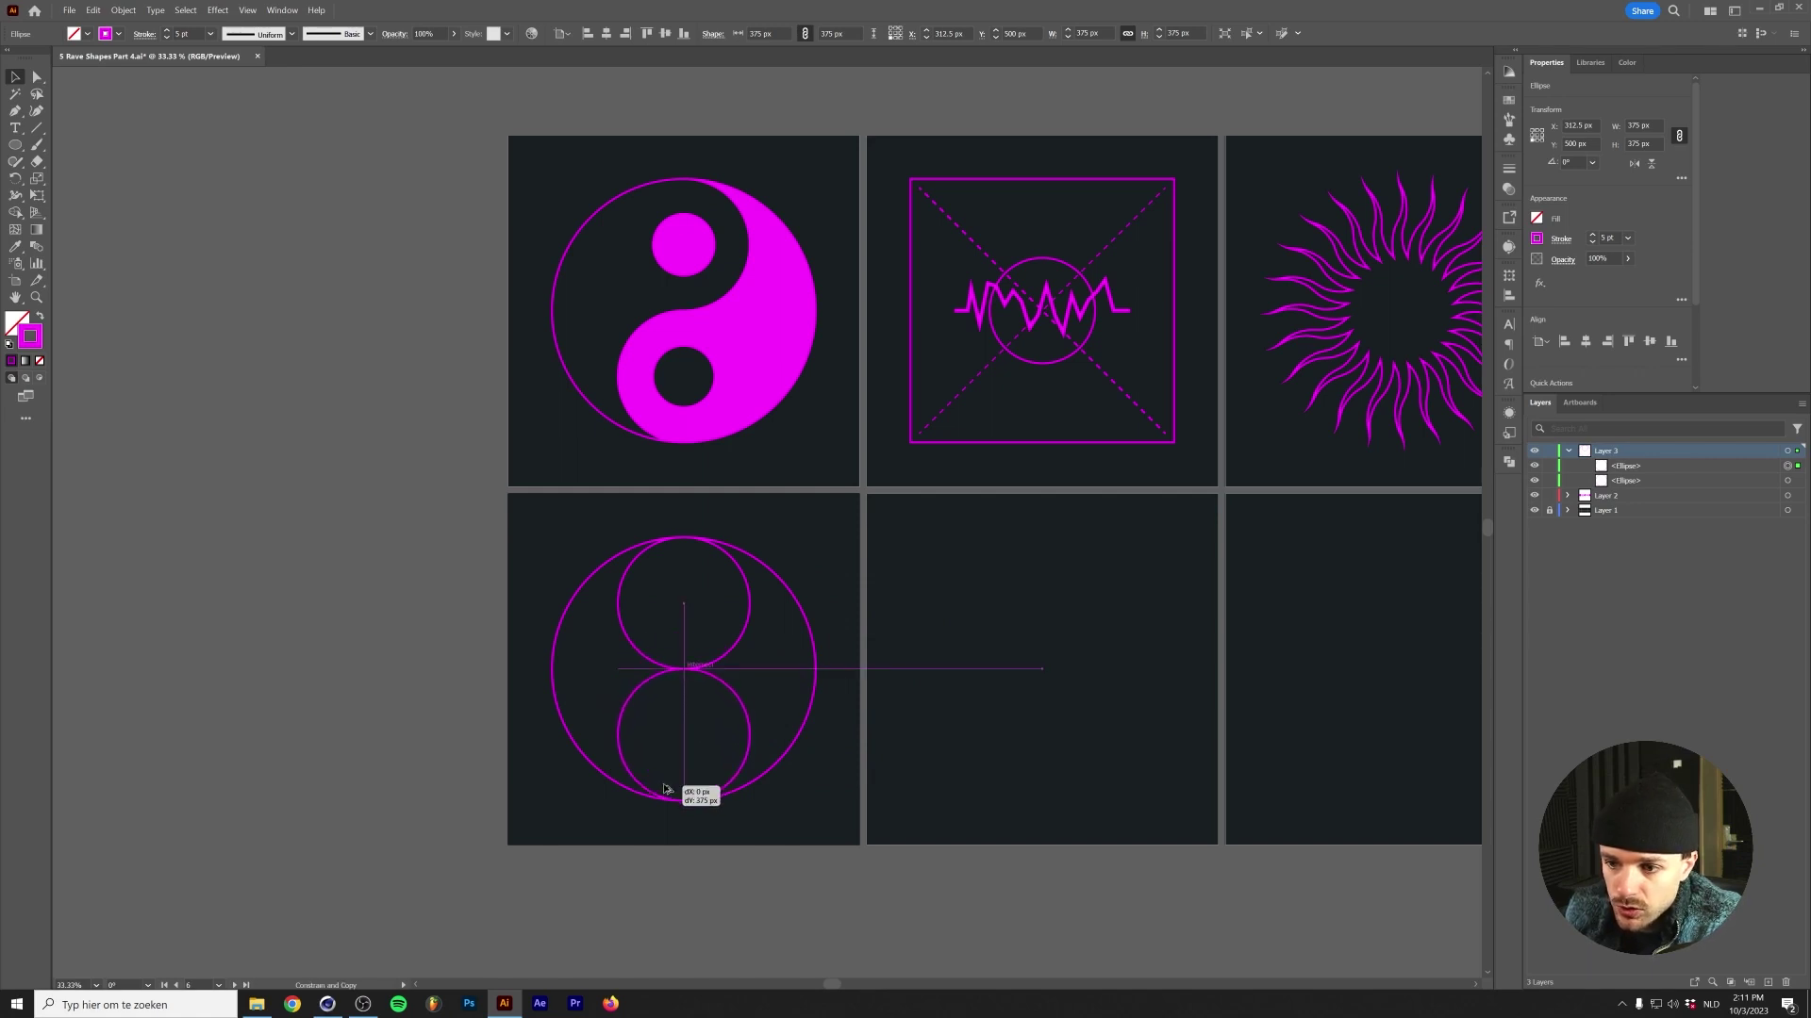
pyautogui.moveTo(665, 790); pyautogui.dragTo(665, 791)
pyautogui.click(534, 688)
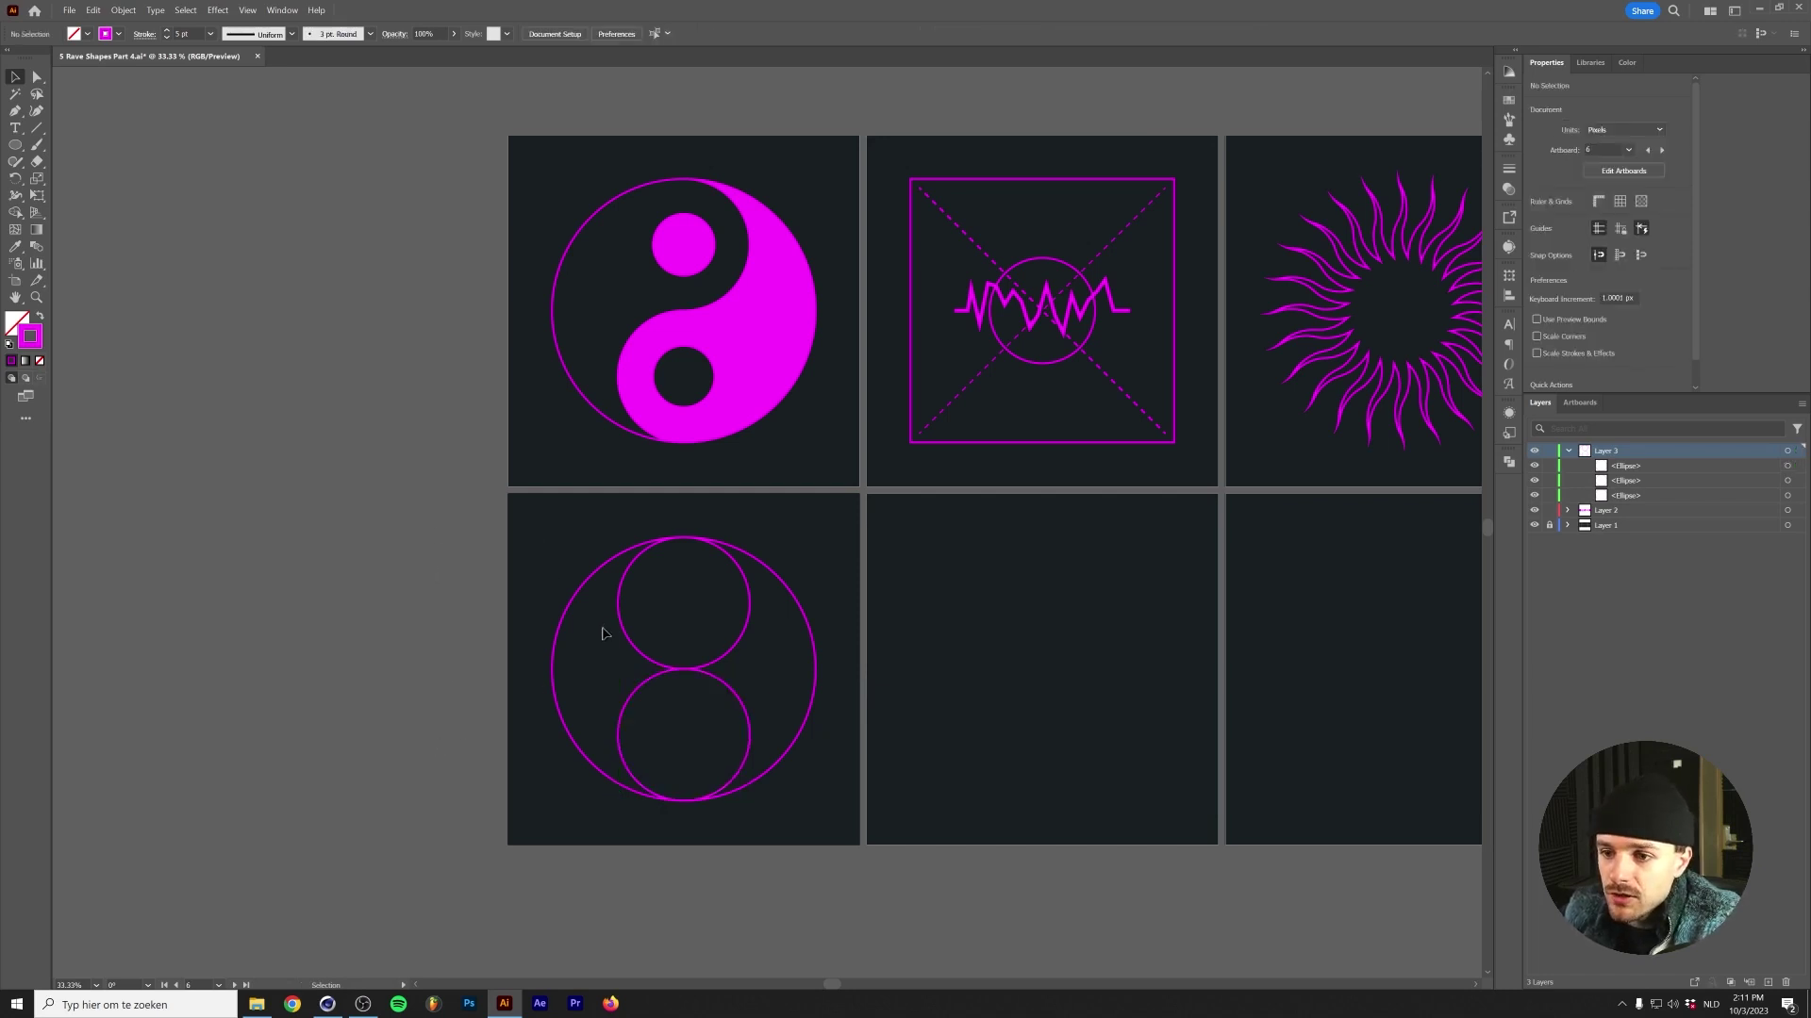
pyautogui.moveTo(665, 718); pyautogui.dragTo(578, 615)
# Offset both small circles 100 px inward with Offset Path to add inner rings.
pyautogui.click(124, 10)
pyautogui.moveTo(189, 333)
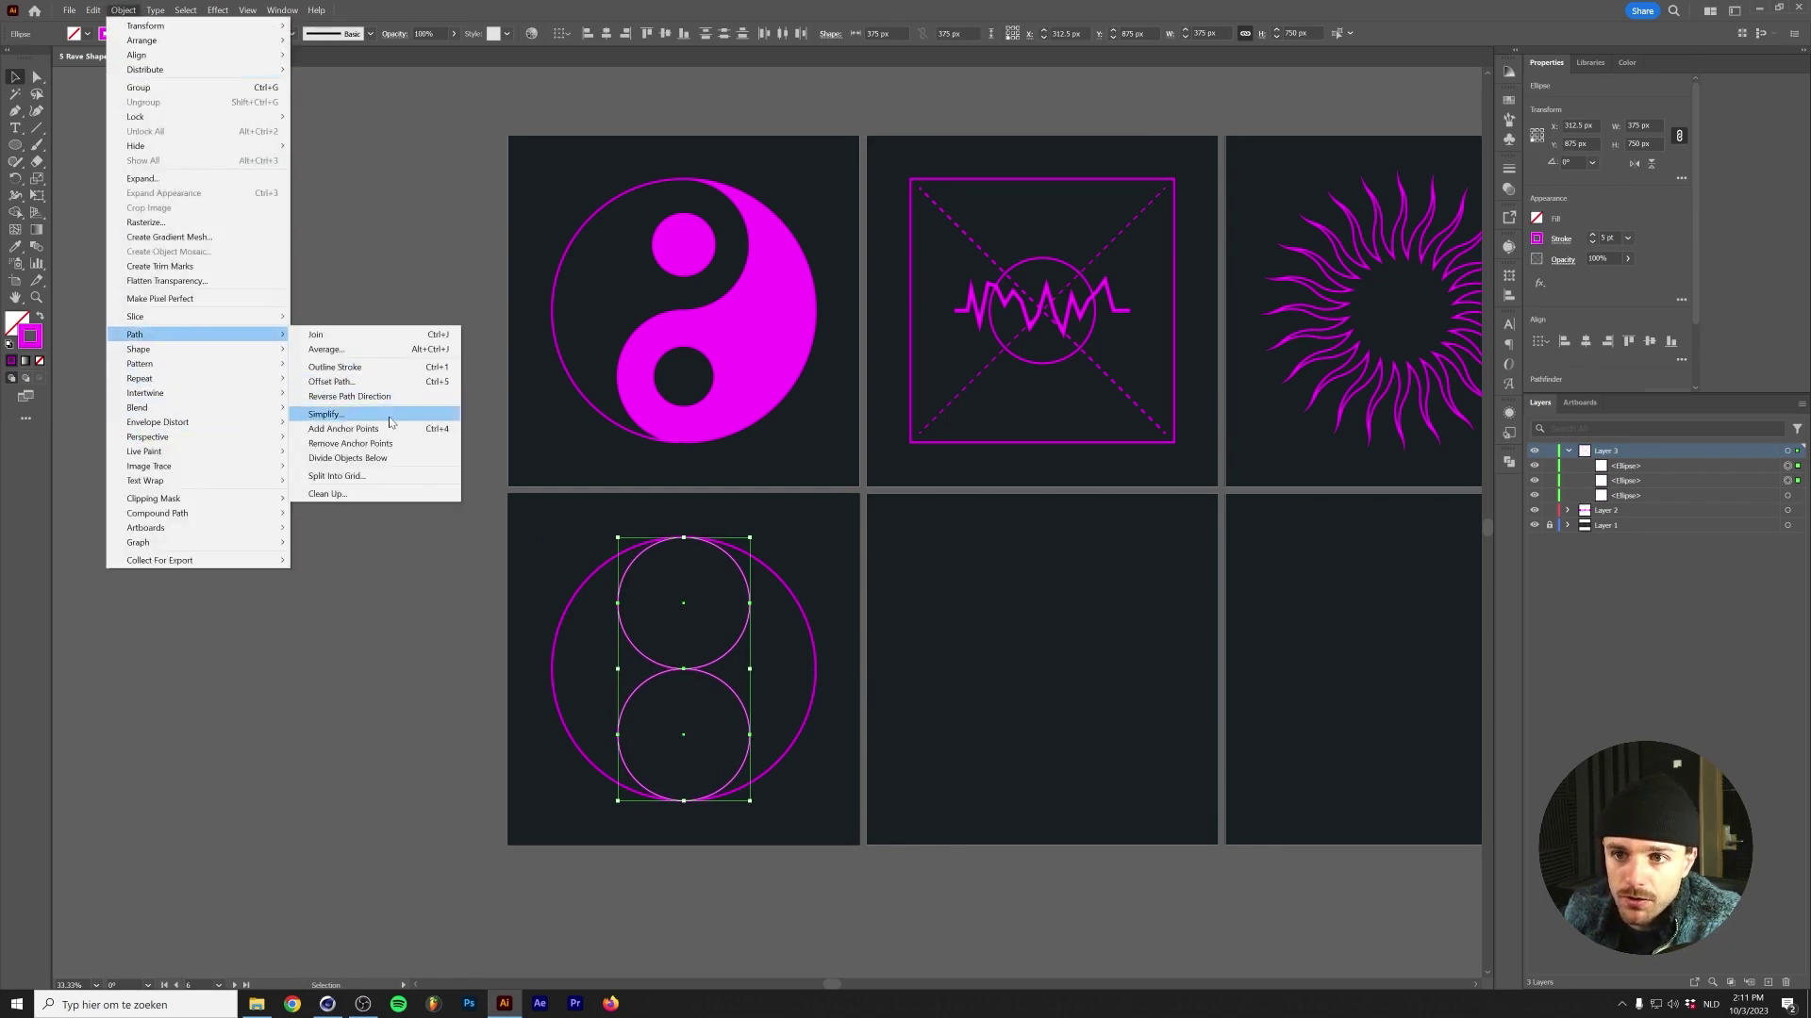
pyautogui.click(386, 382)
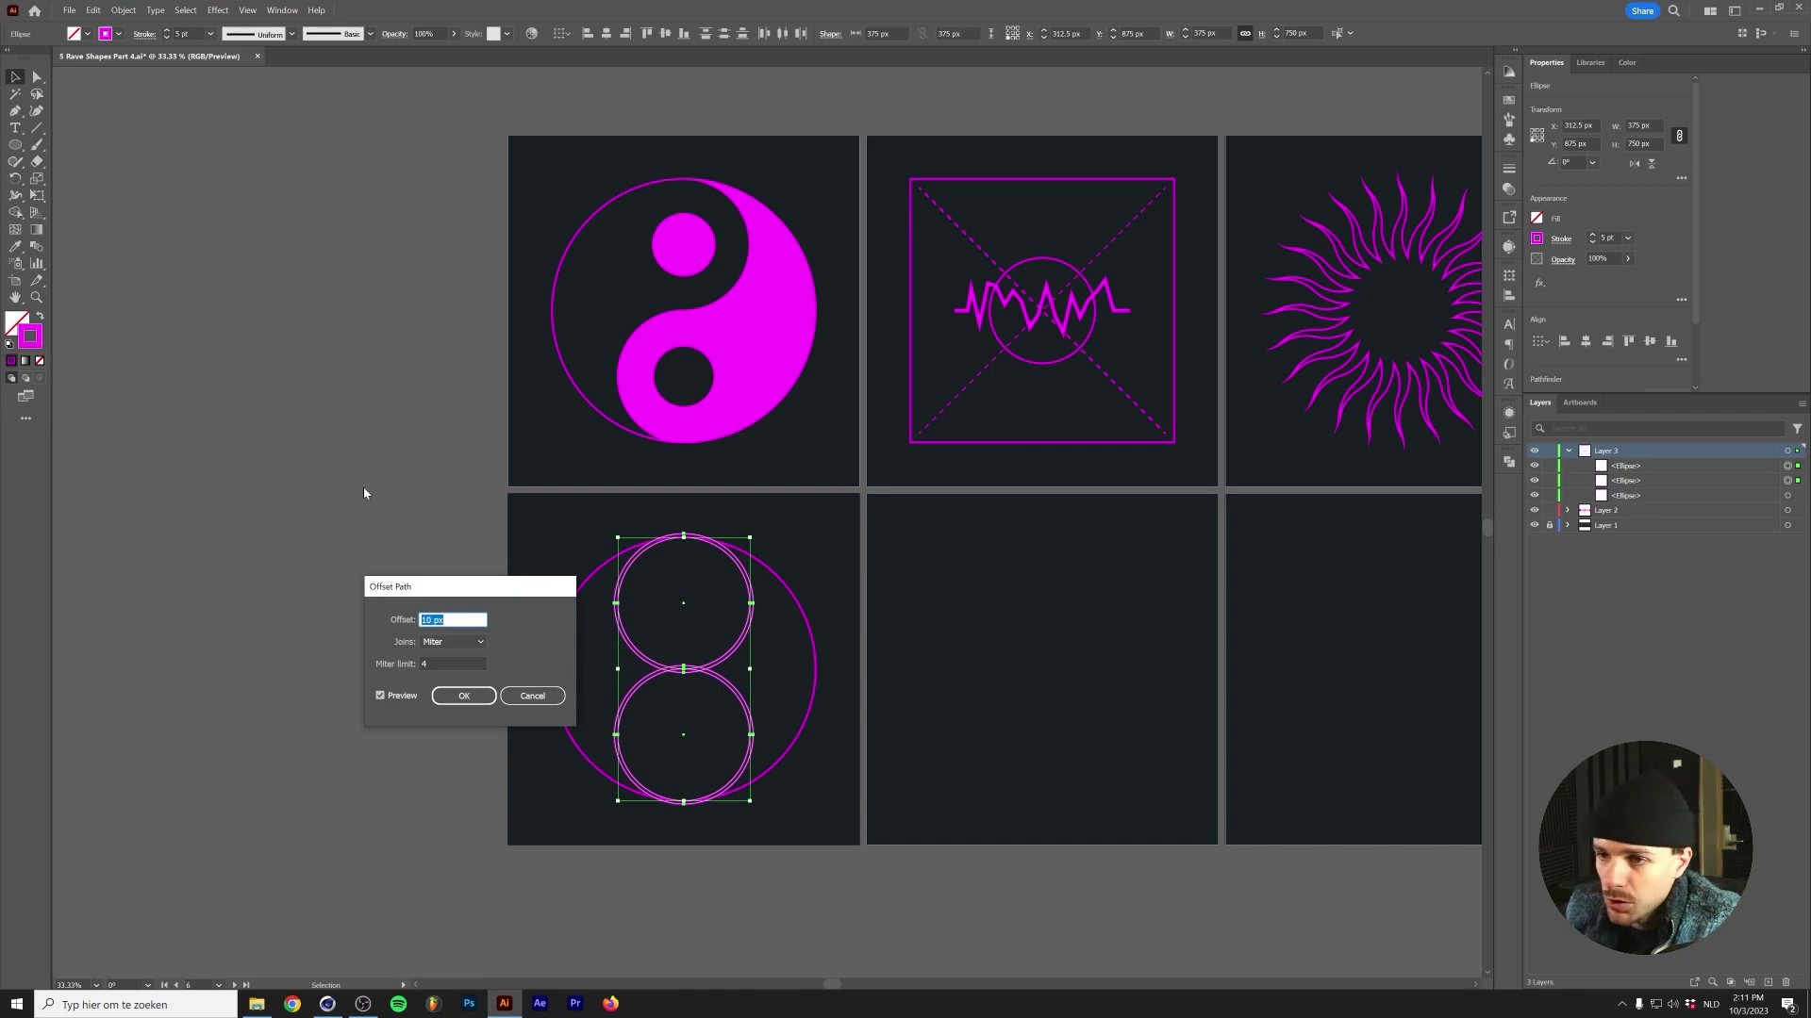
pyautogui.hotkey('shift', 'Down')
pyautogui.hotkey('shift', 'Down')
pyautogui.hotkey('shift', 'Down')
pyautogui.hotkey('shift', 'Down')
pyautogui.hotkey('shift', 'Down')
pyautogui.hotkey('shift', 'Down')
pyautogui.hotkey('shift', 'Down')
pyautogui.hotkey('shift', 'Down')
pyautogui.hotkey('shift', 'Down')
pyautogui.hotkey('shift', 'Down')
pyautogui.hotkey('shift', 'Down')
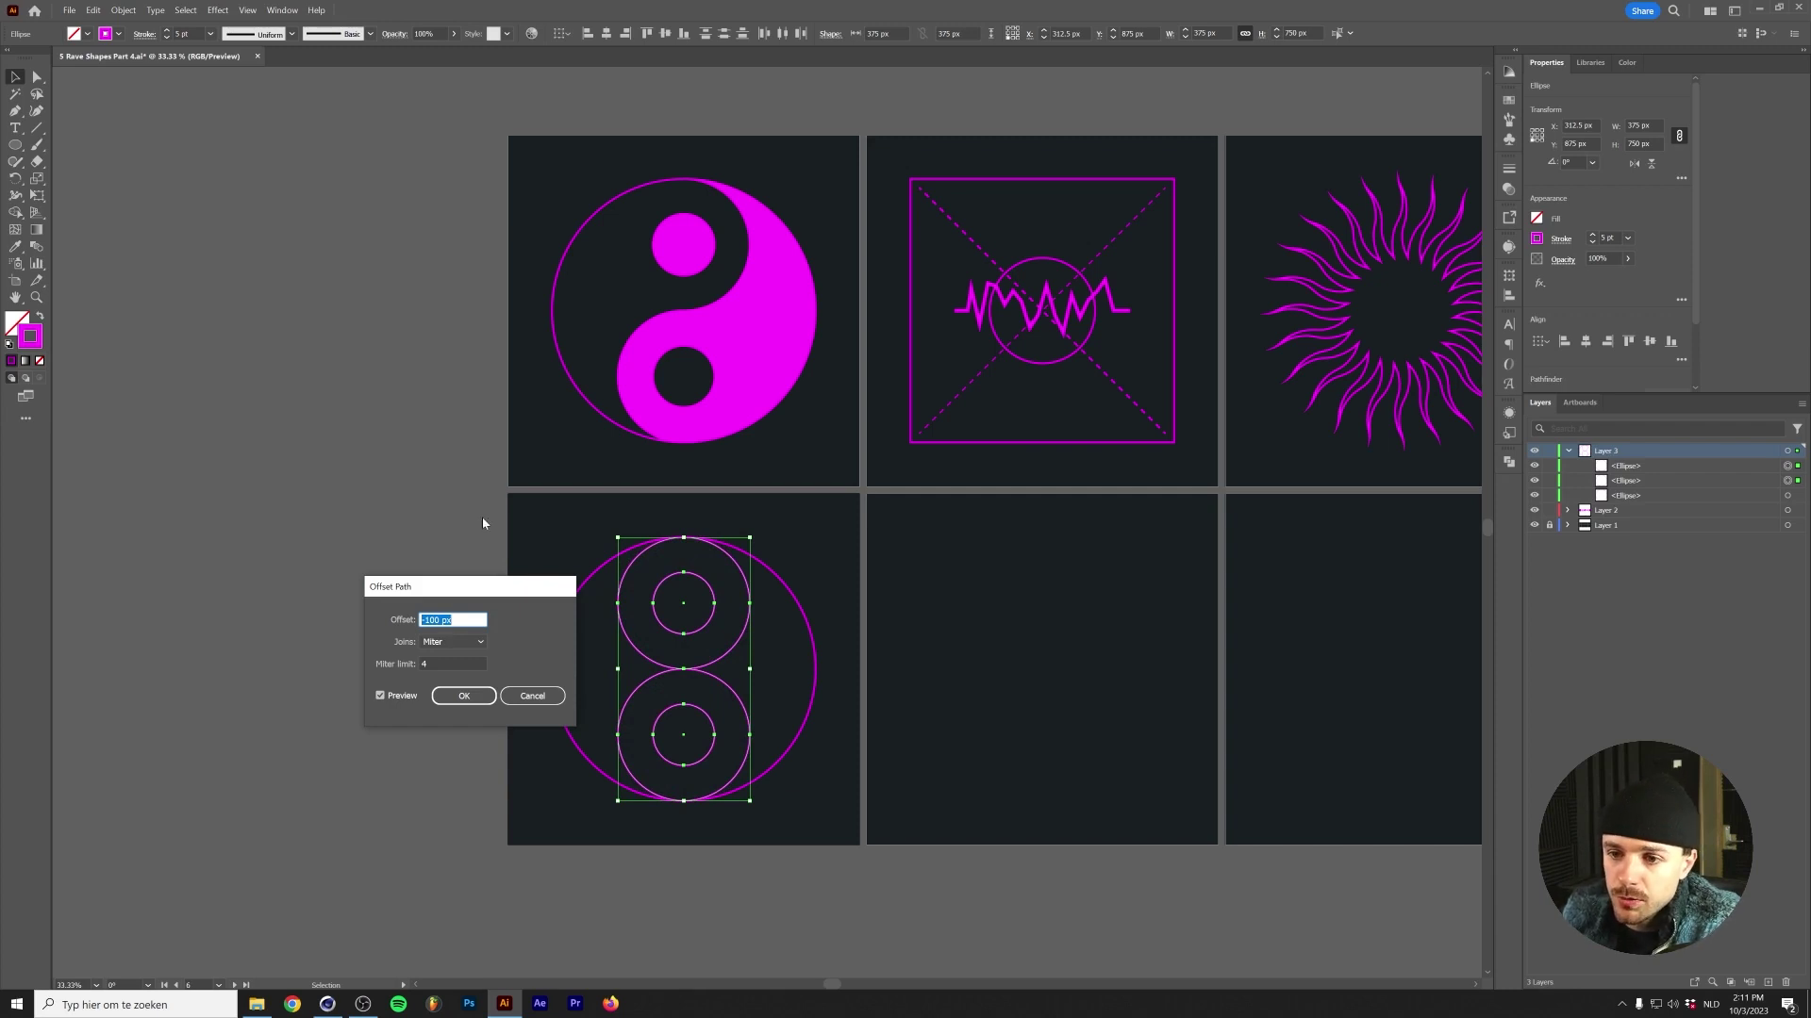
pyautogui.click(462, 696)
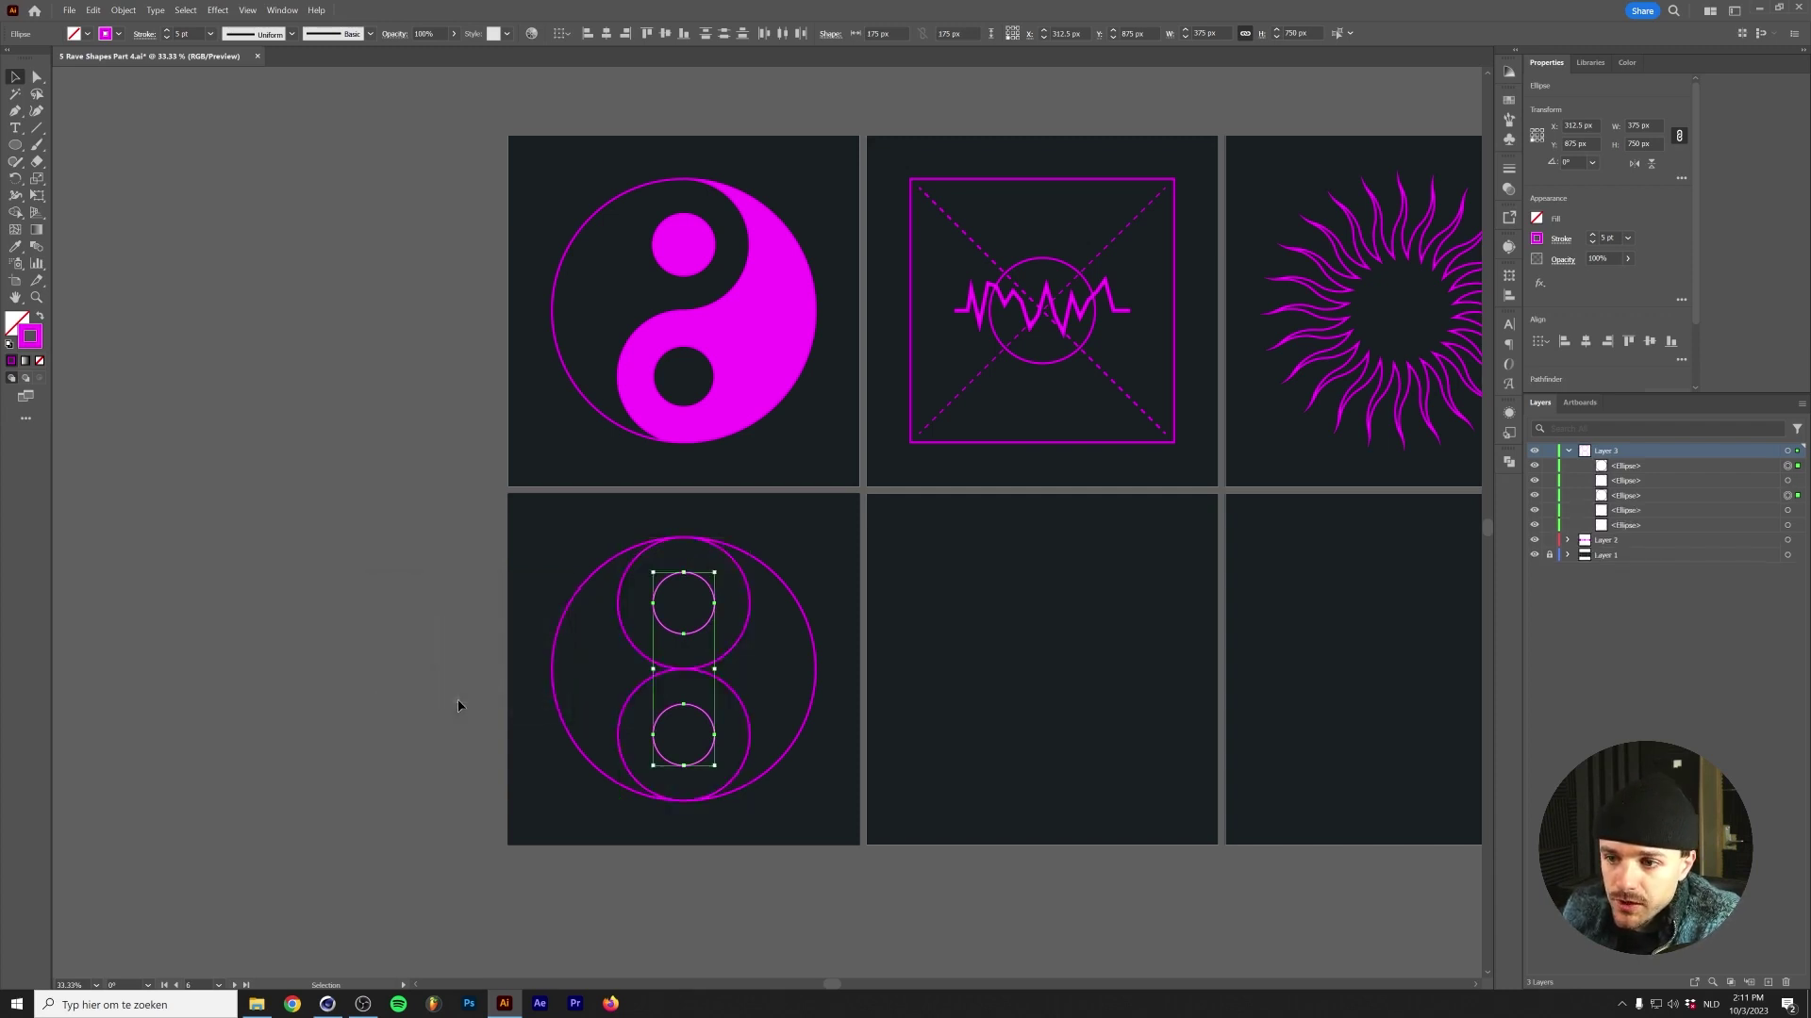
pyautogui.click(445, 609)
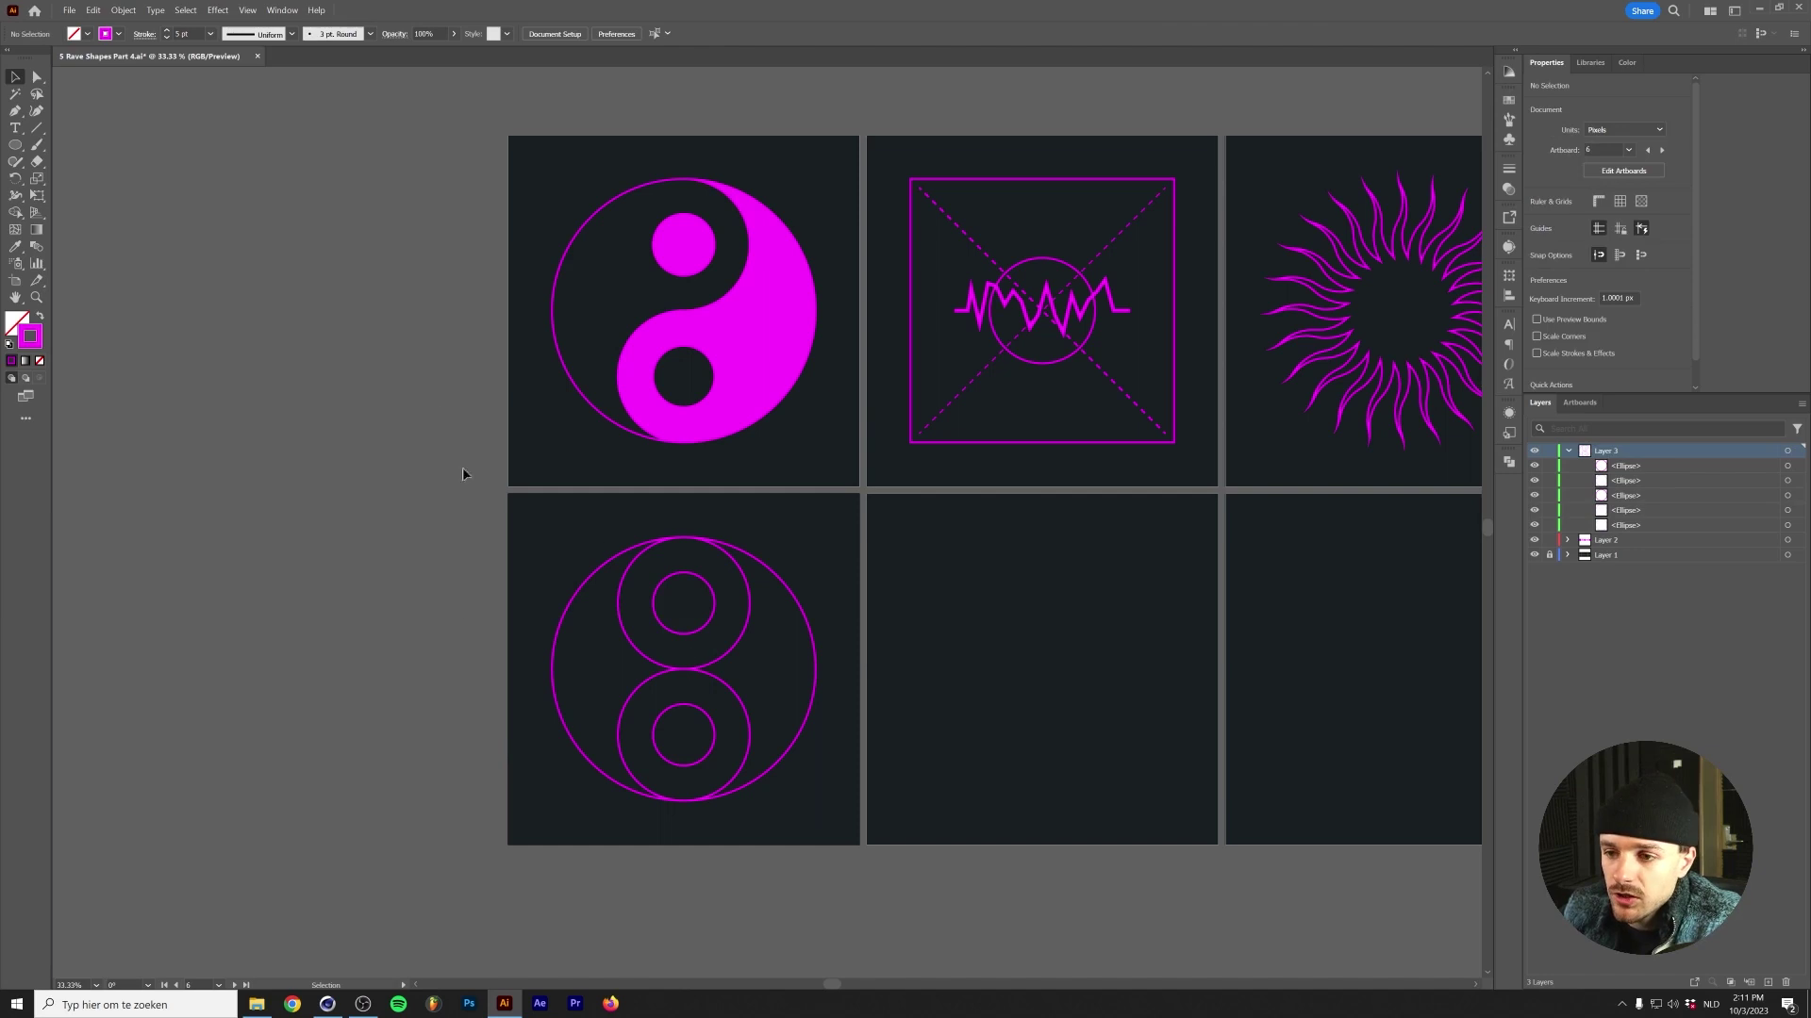
# Merge the ring and half-circle regions with the Shape Builder tool.
pyautogui.moveTo(503, 525); pyautogui.dragTo(830, 855)
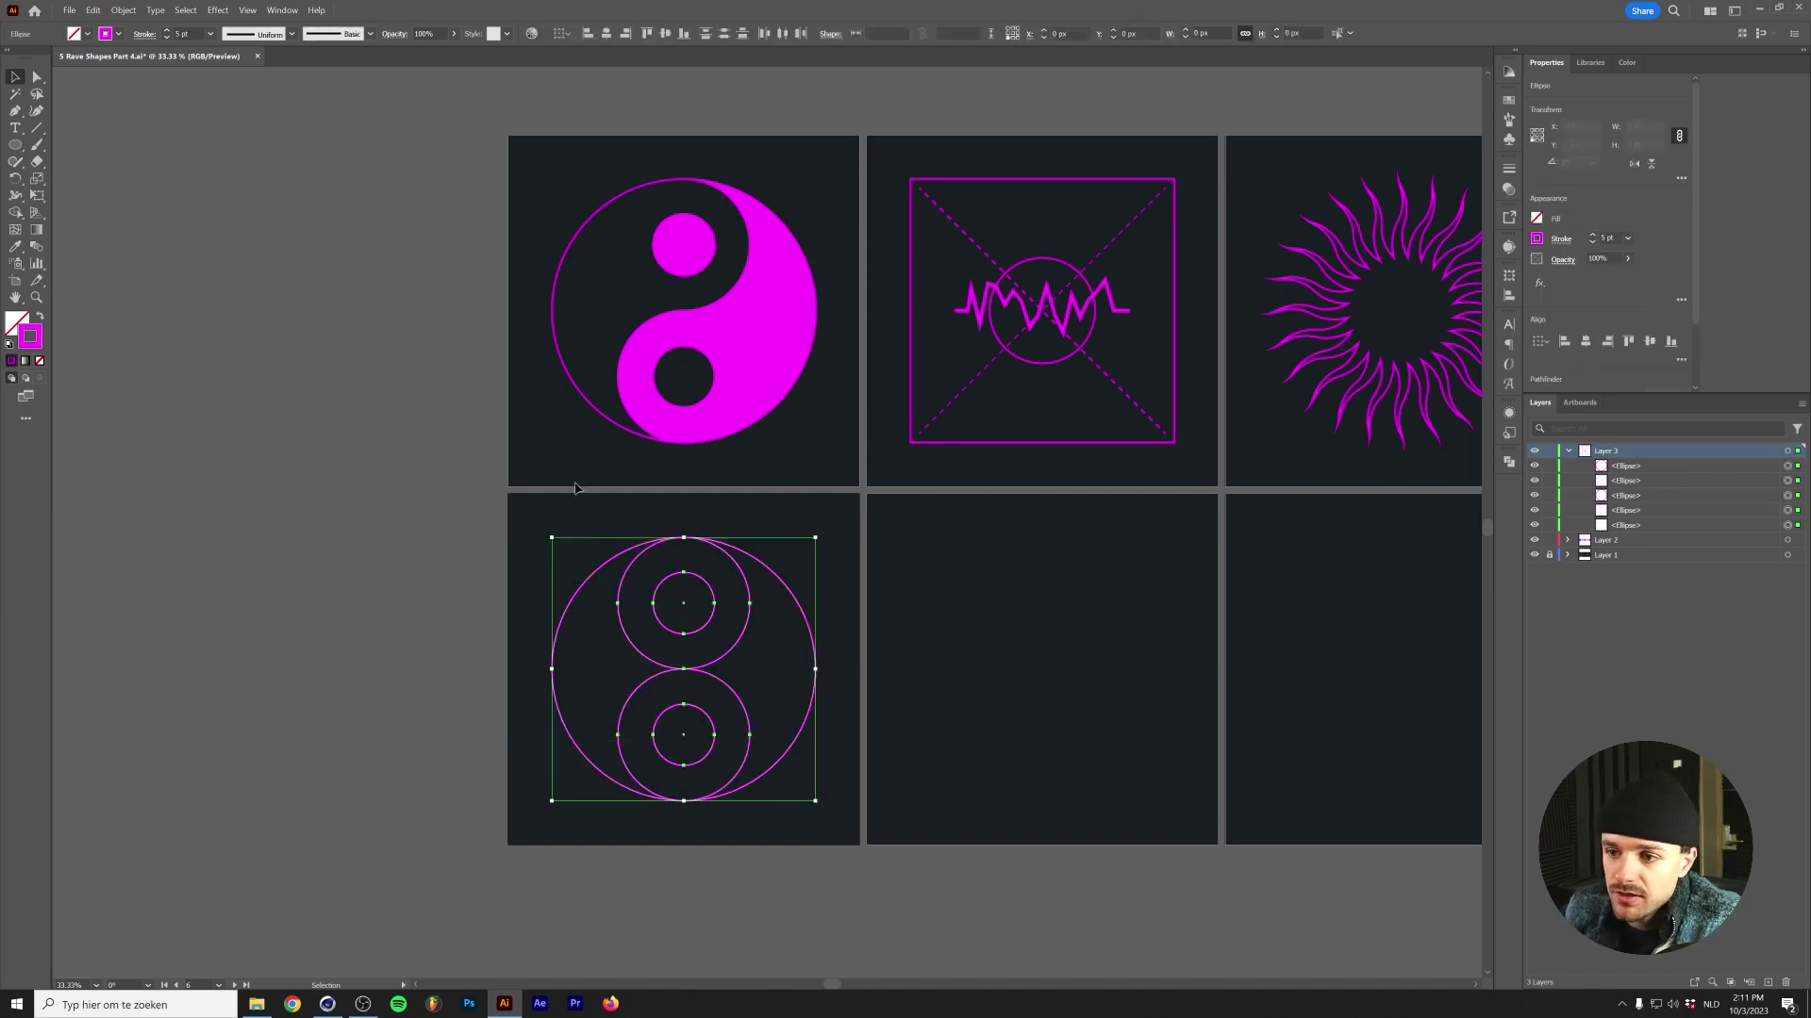
pyautogui.click(12, 214)
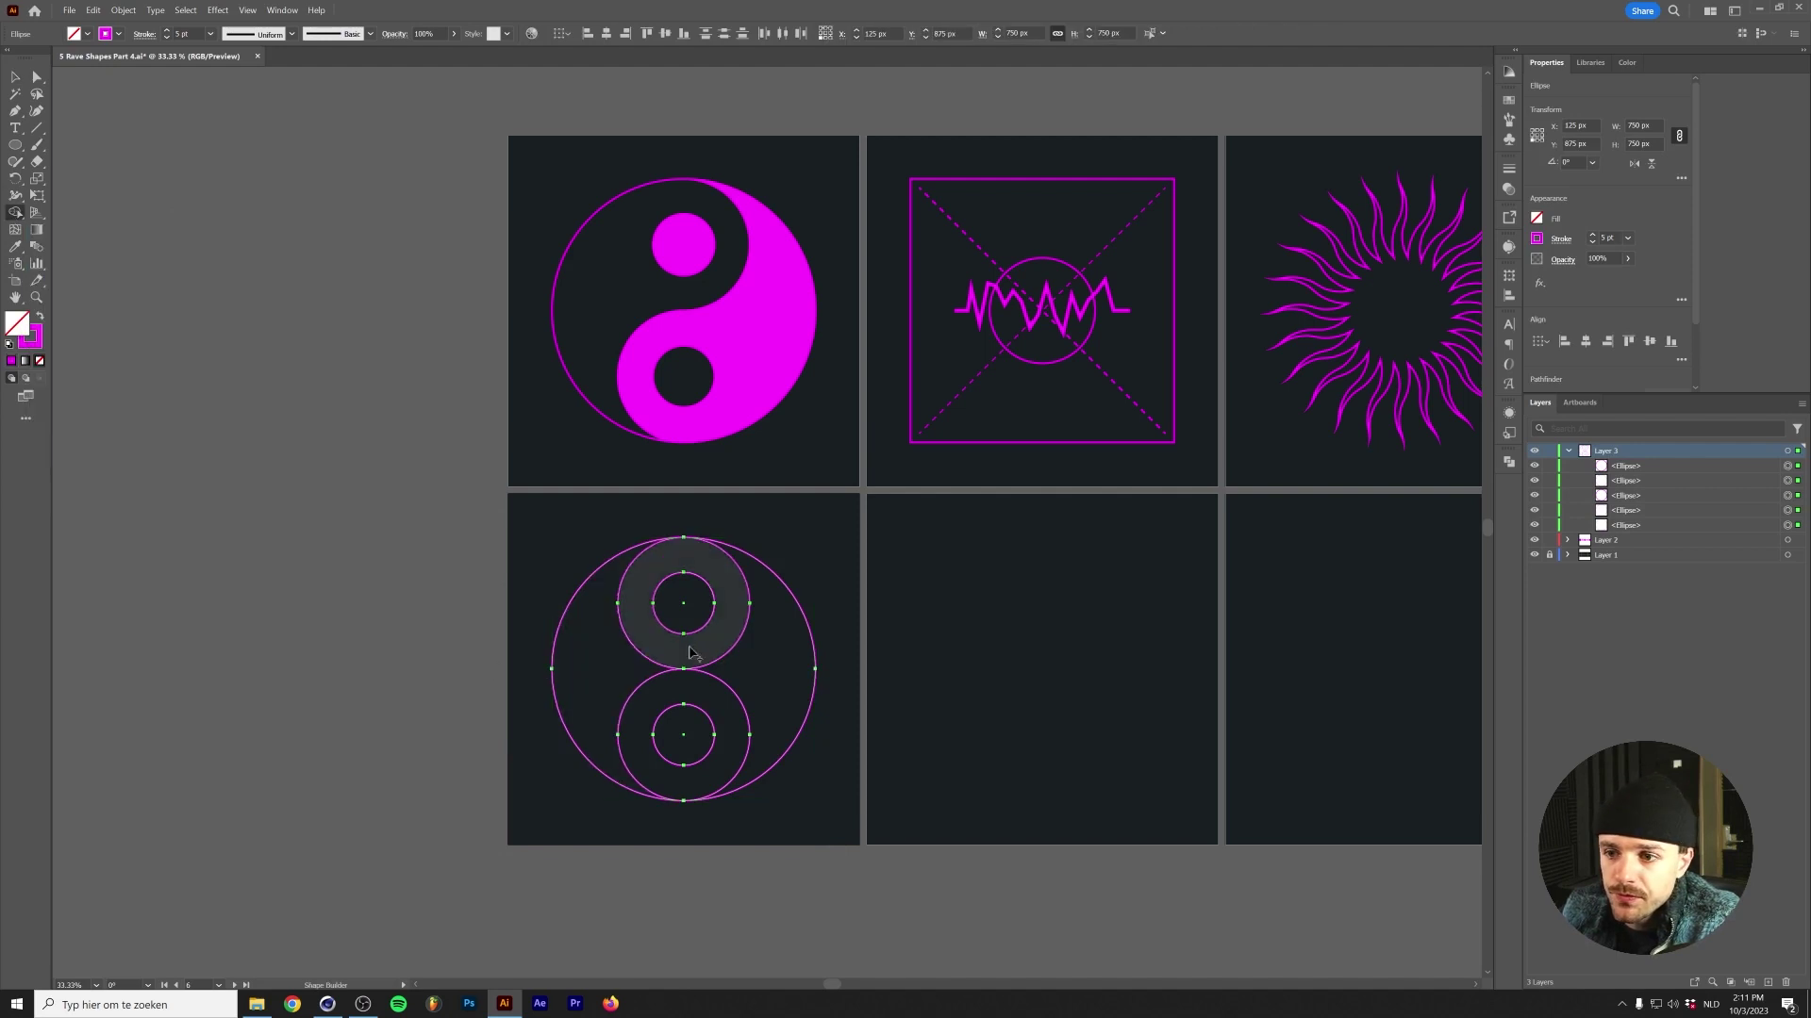
pyautogui.moveTo(632, 594); pyautogui.dragTo(601, 650)
pyautogui.moveTo(761, 719); pyautogui.dragTo(731, 747)
# Fill the upper small circle and right outer curve with magenta to complete the yin-yang.
pyautogui.press('v')
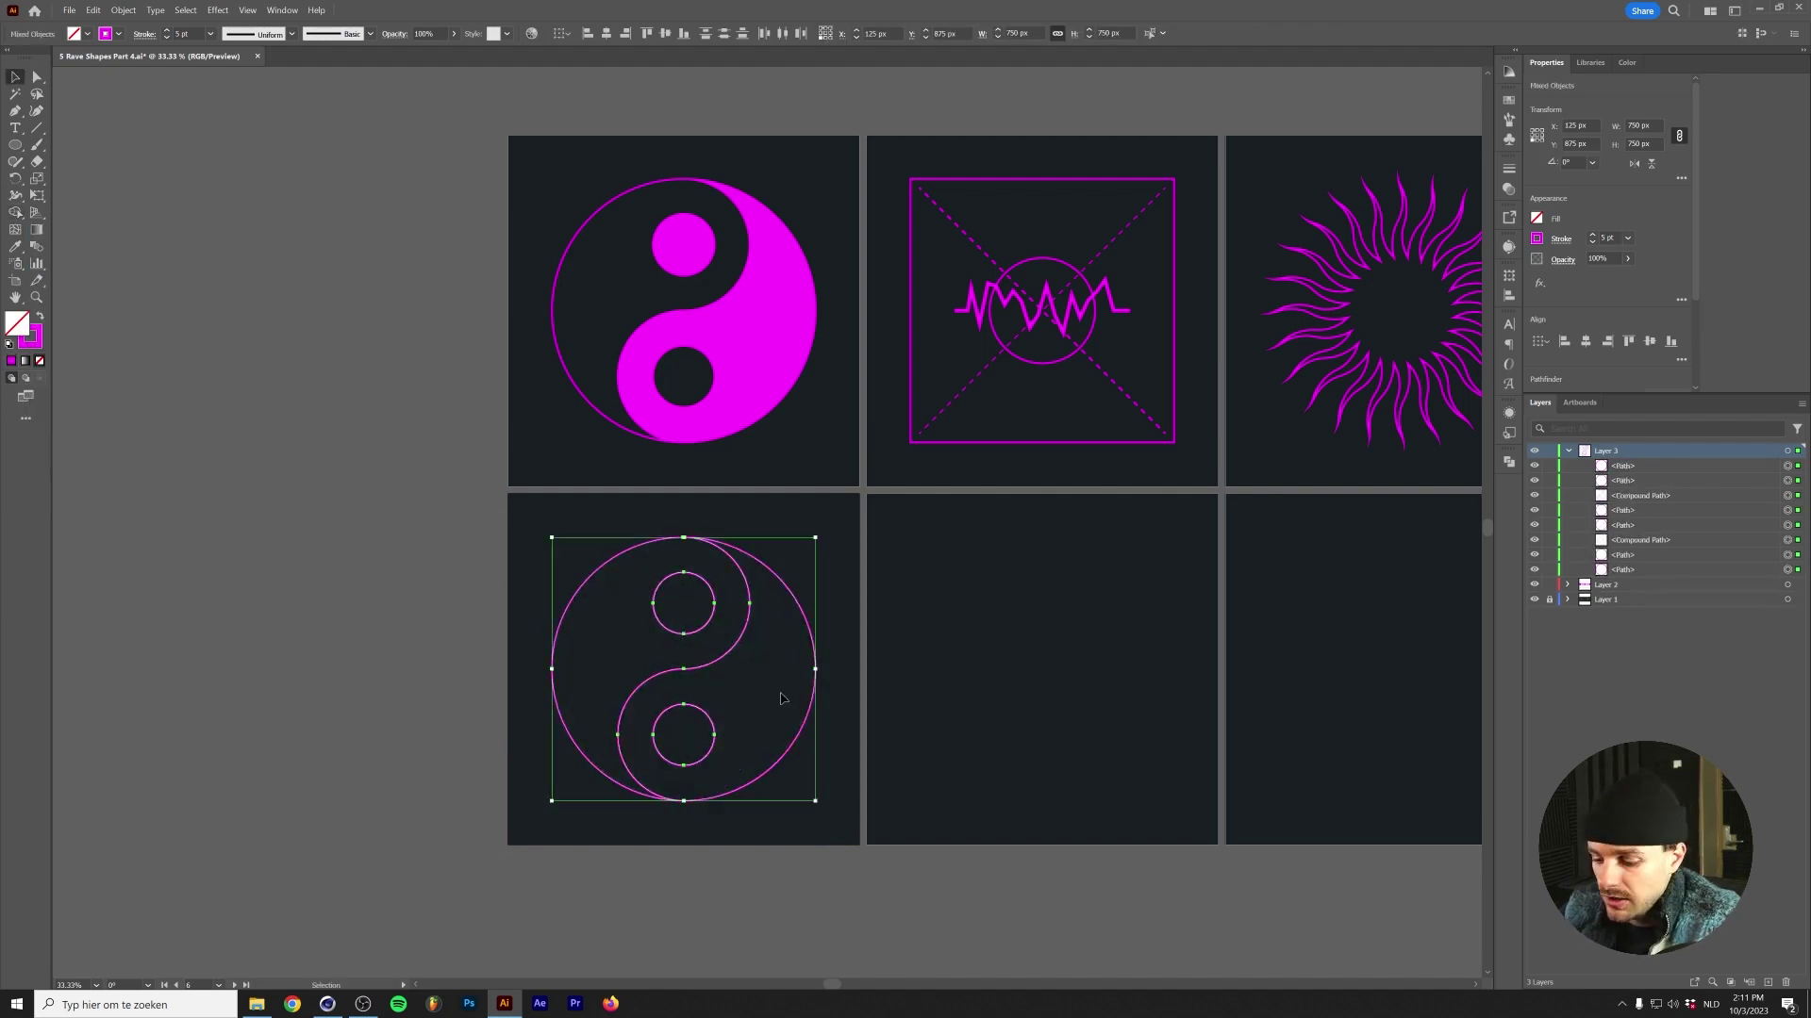
pyautogui.click(807, 584)
pyautogui.click(665, 633)
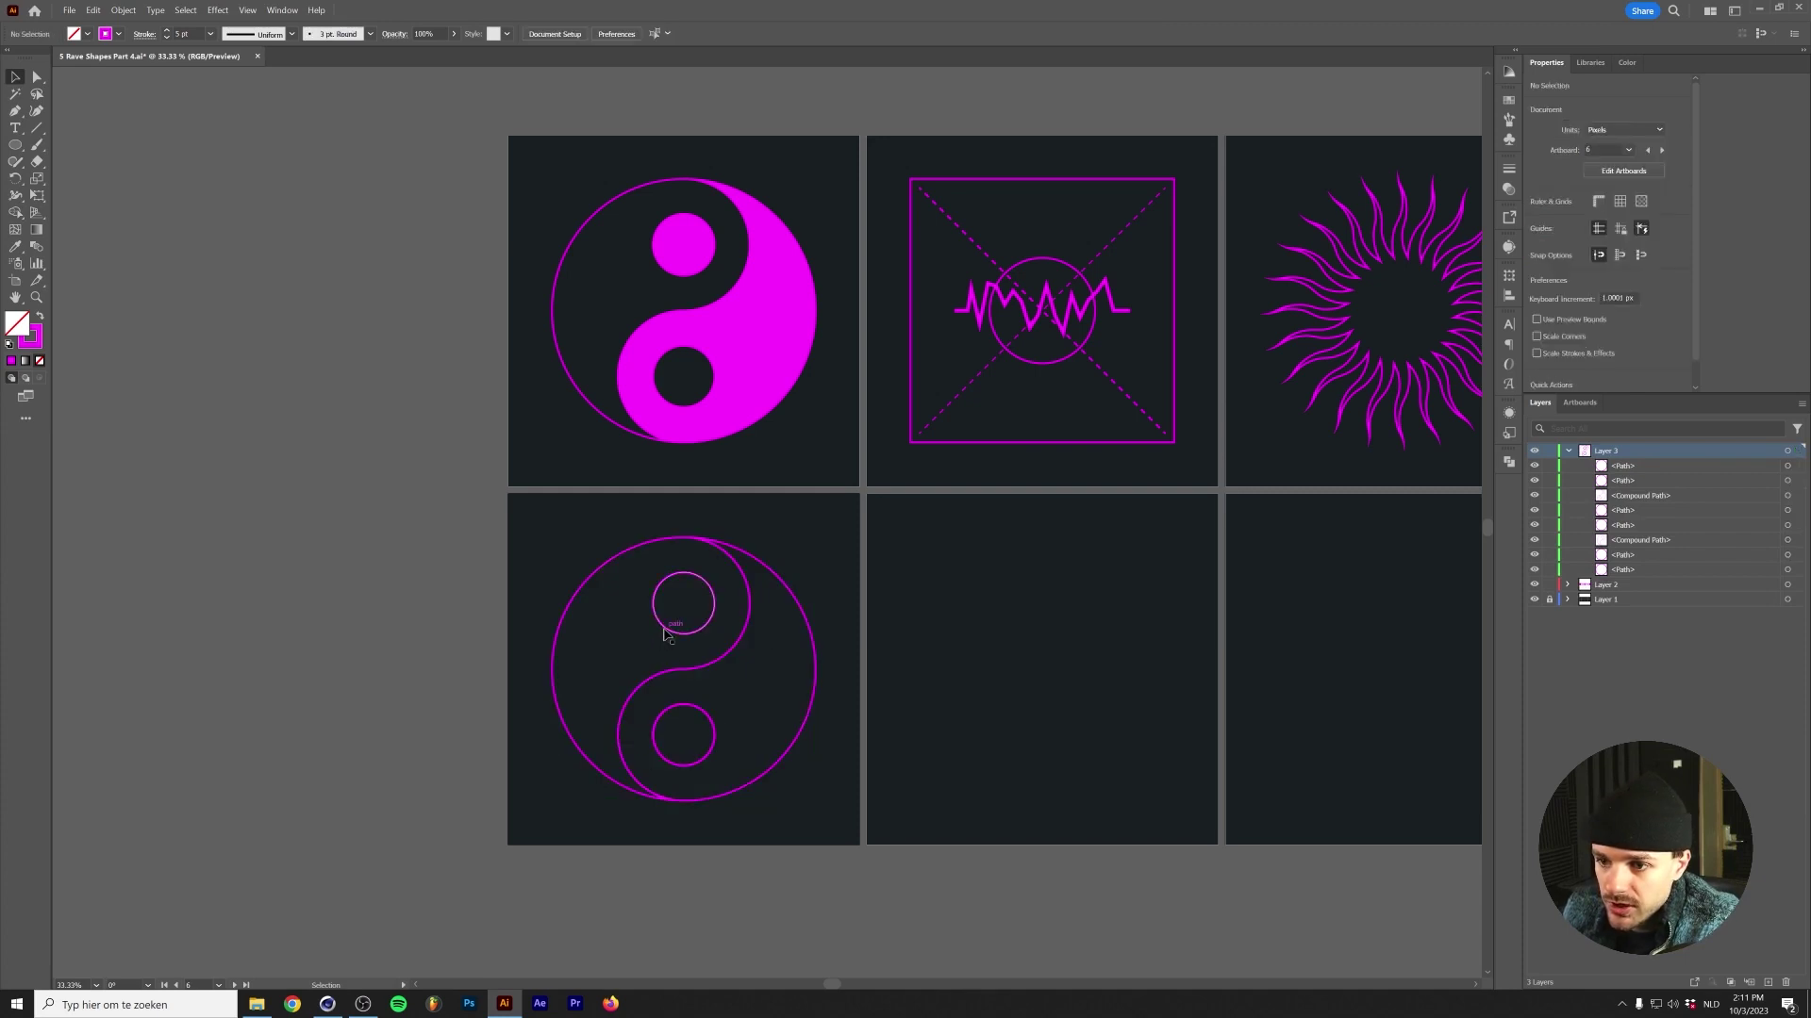
pyautogui.keyDown('shift'); pyautogui.click(813, 637); pyautogui.keyUp('shift')
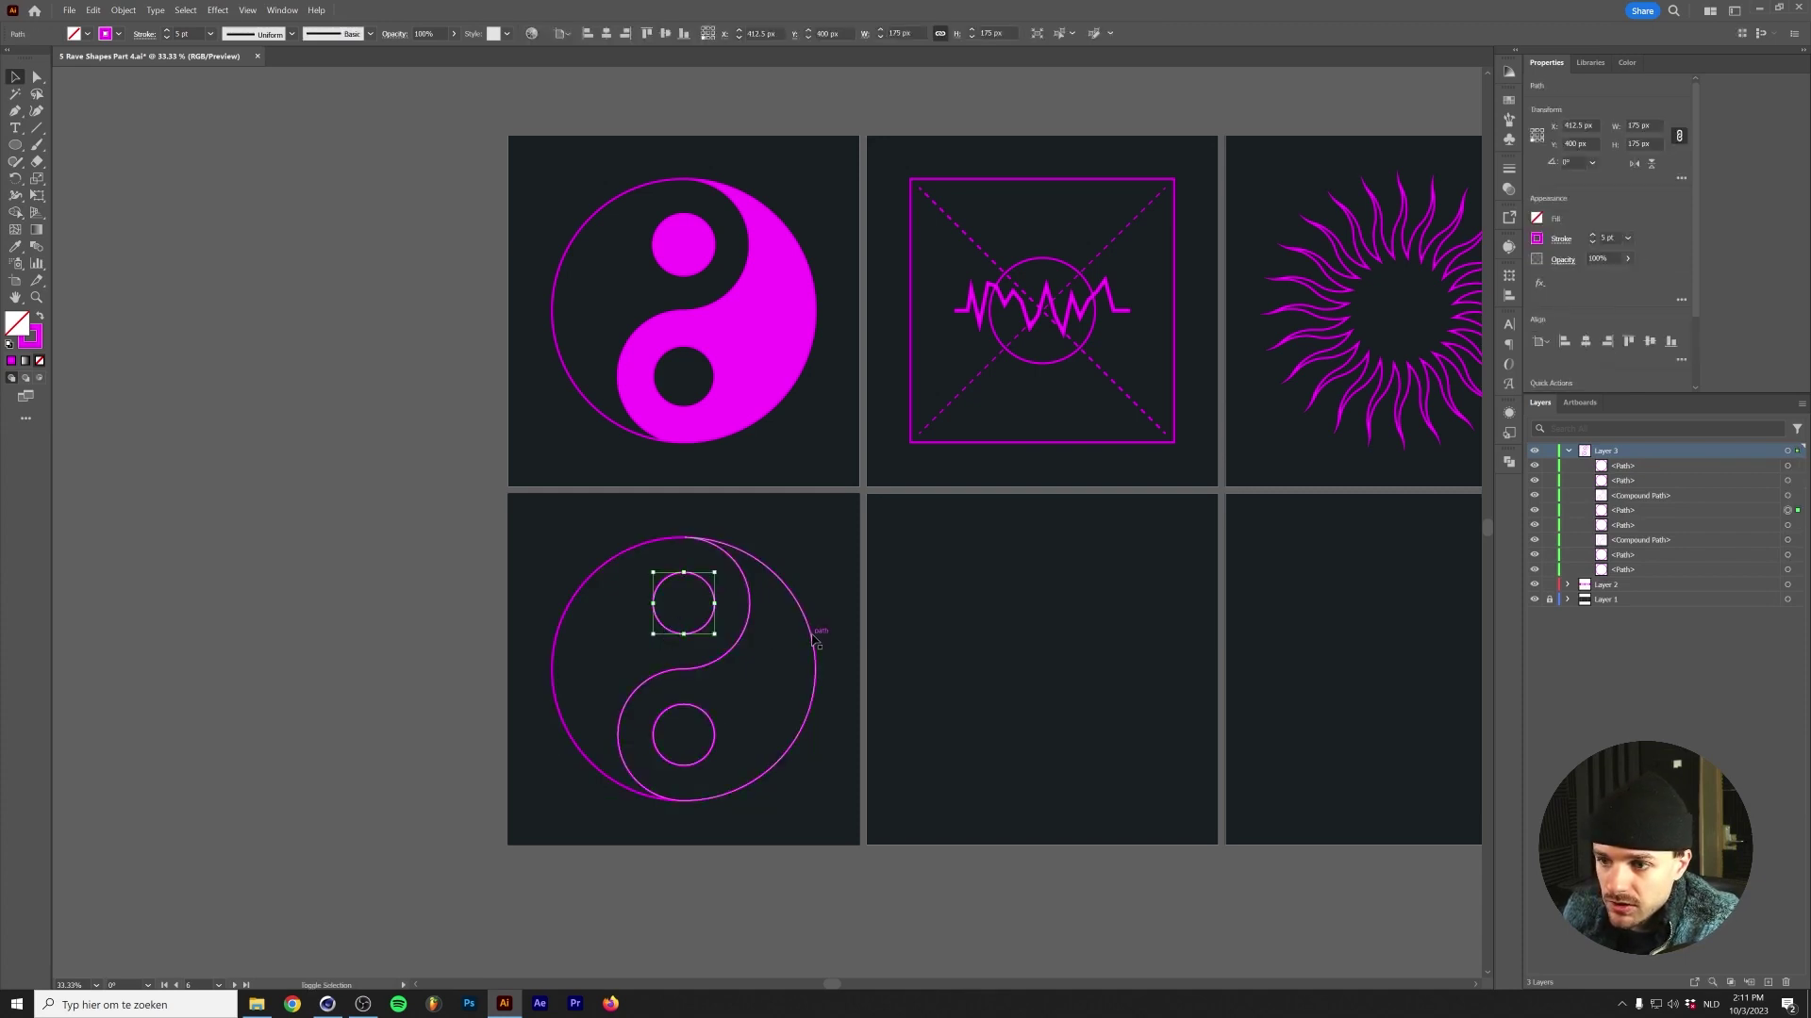
pyautogui.click(13, 361)
pyautogui.click(322, 482)
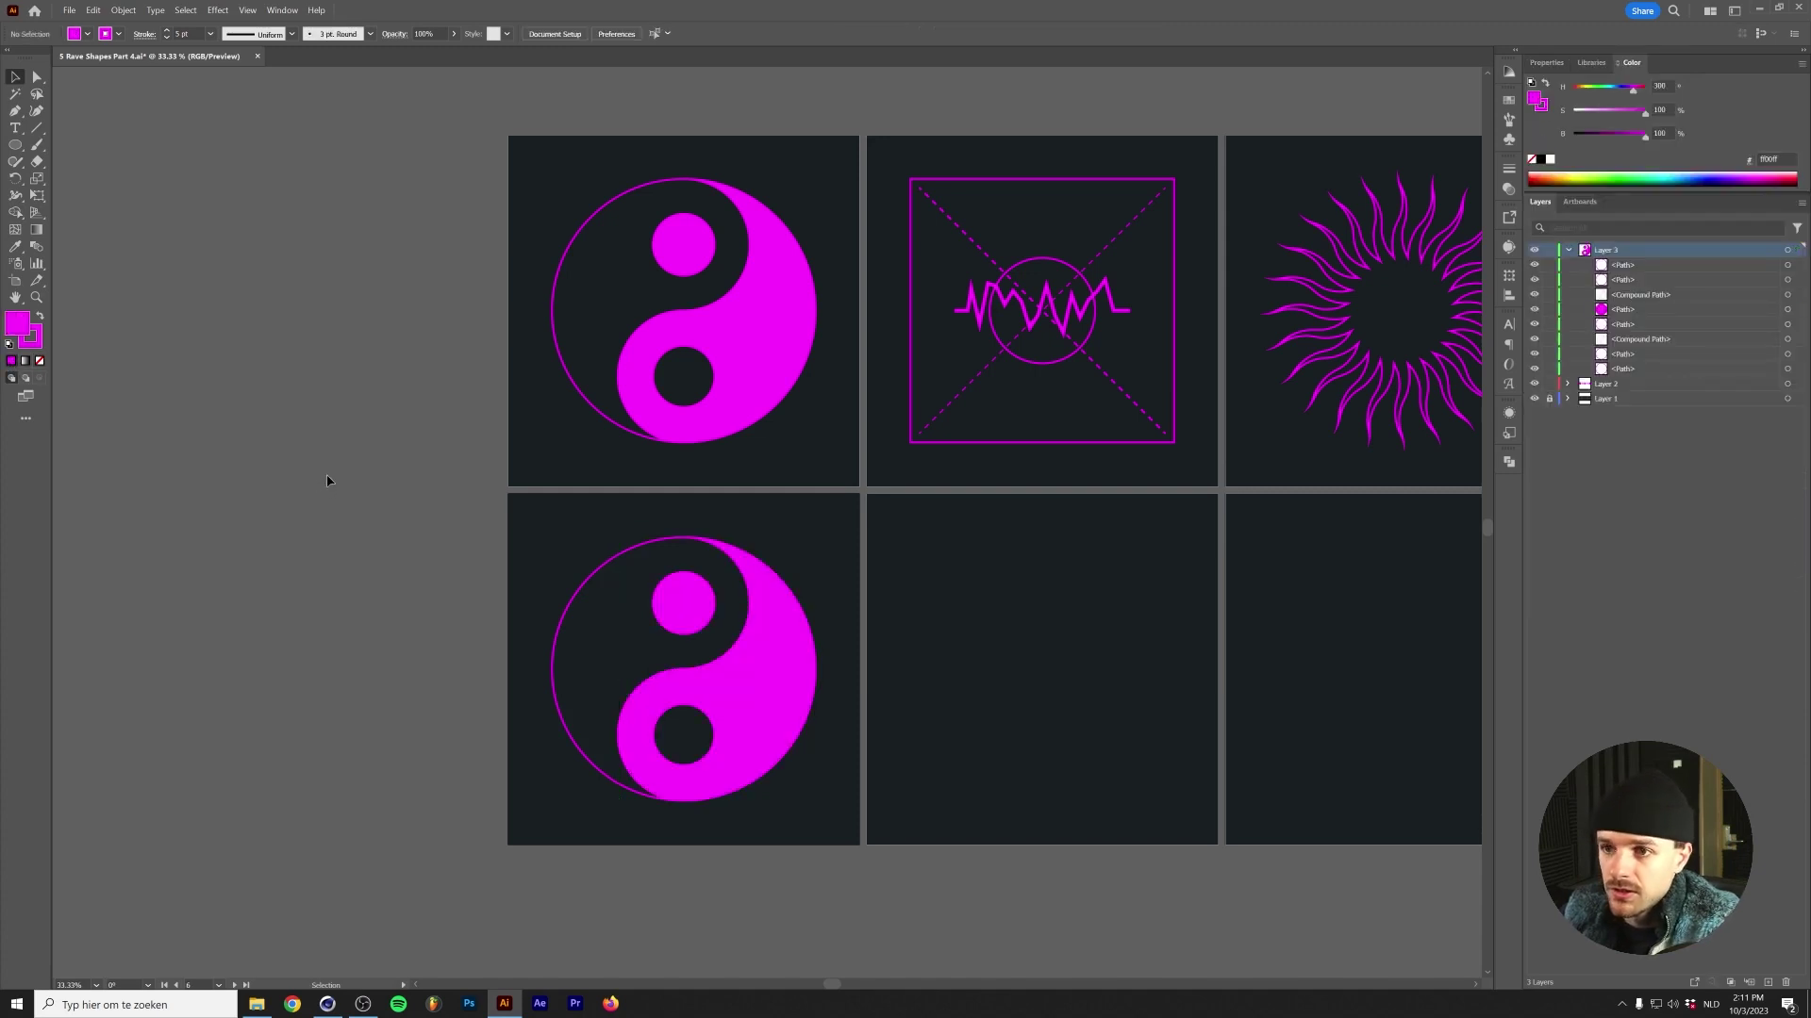
pyautogui.hscroll(3, 634, 575)
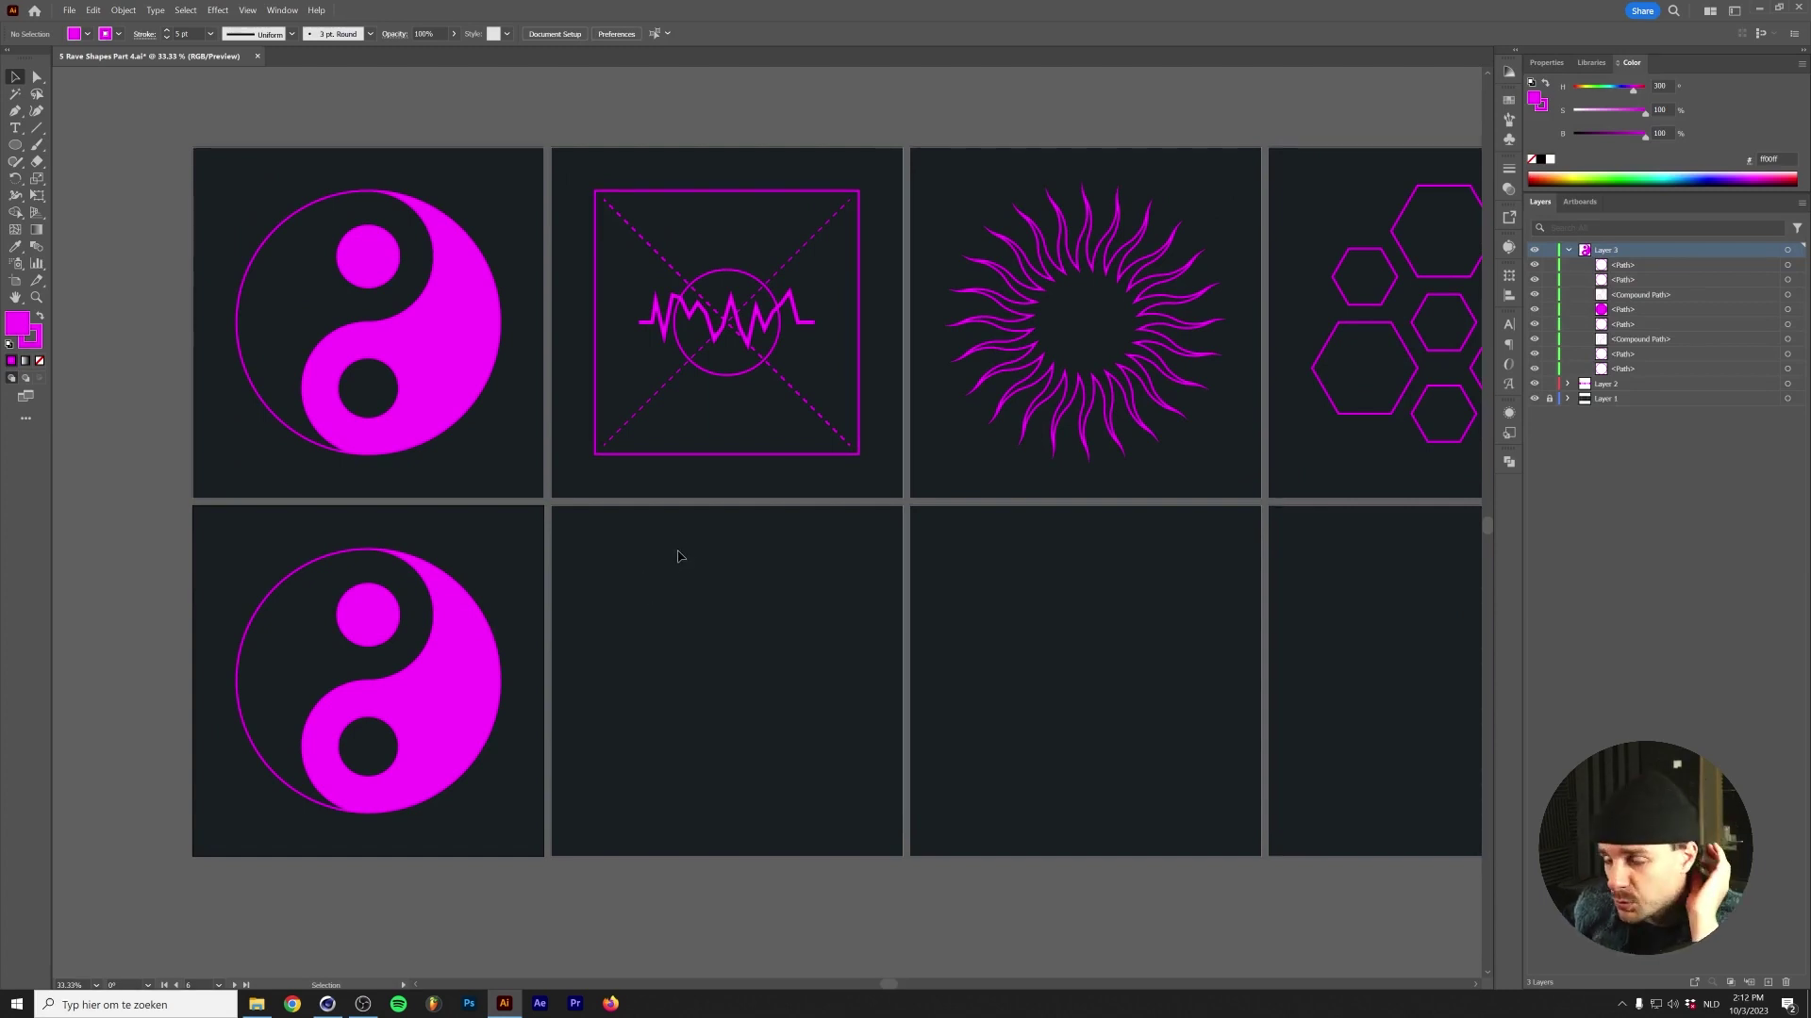
# Draw an unfilled 725 px magenta square on the second bottom artboard.
pyautogui.press('m')
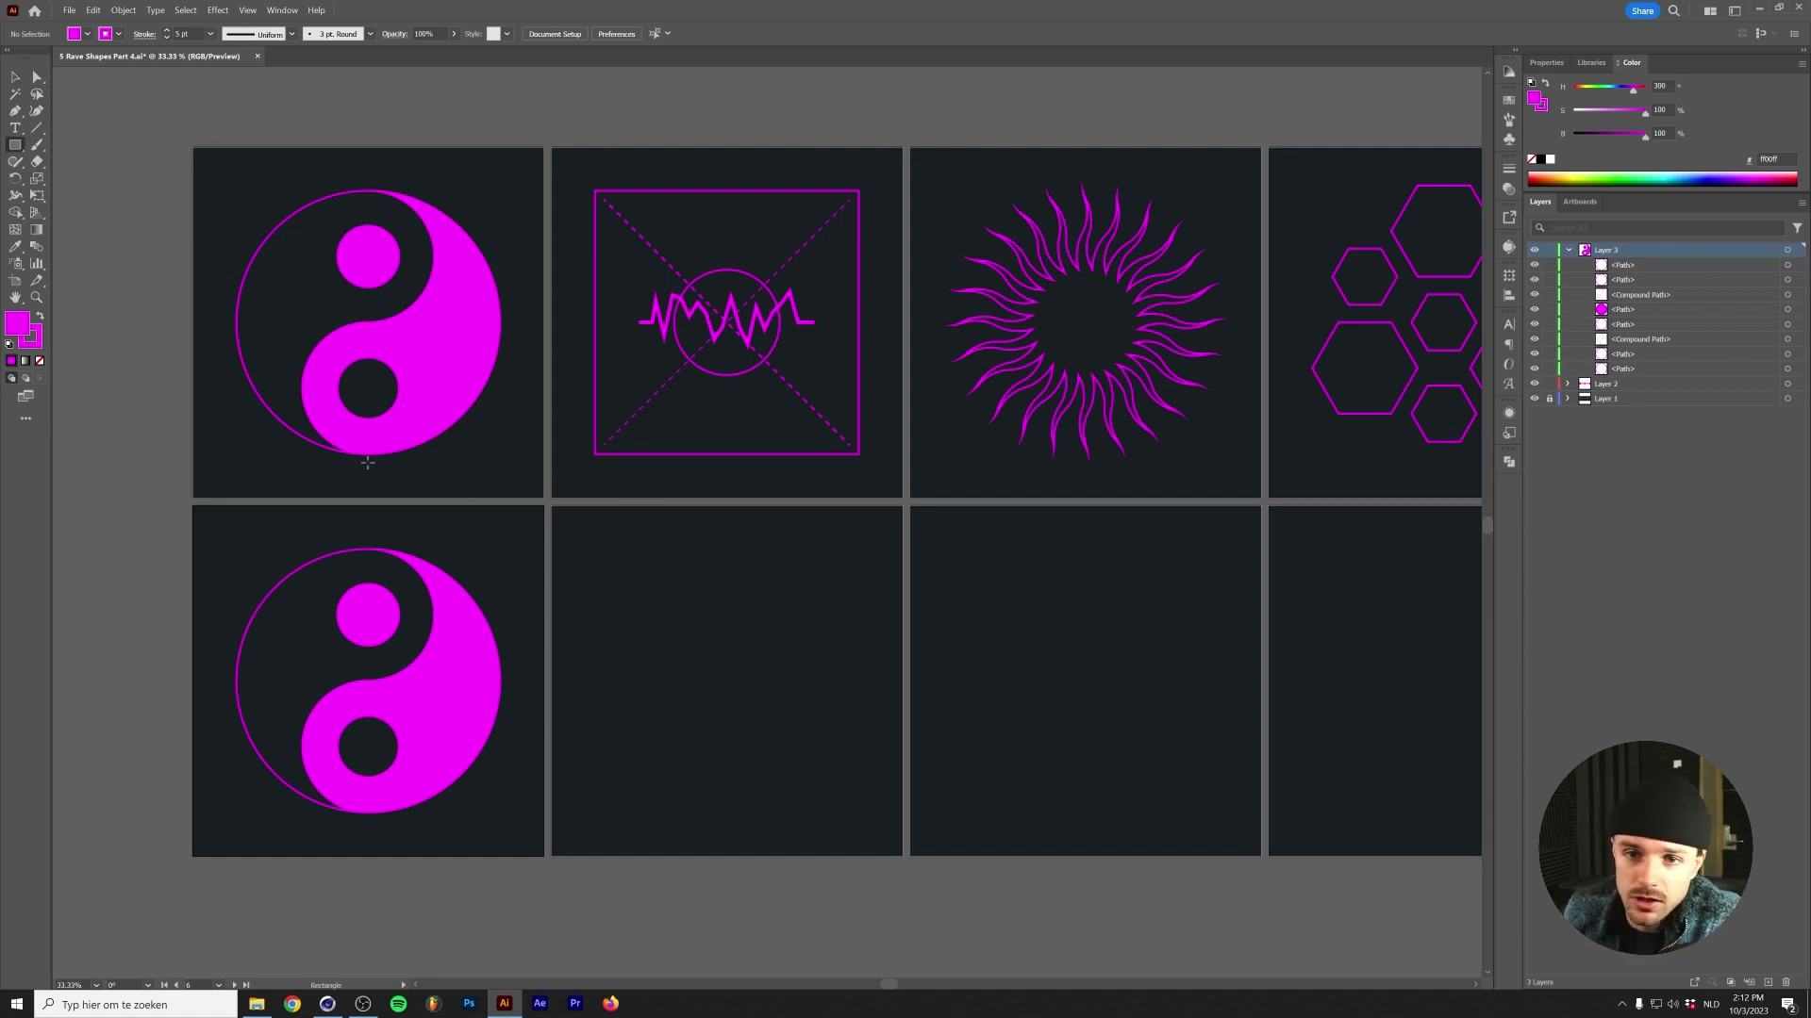
pyautogui.click(39, 361)
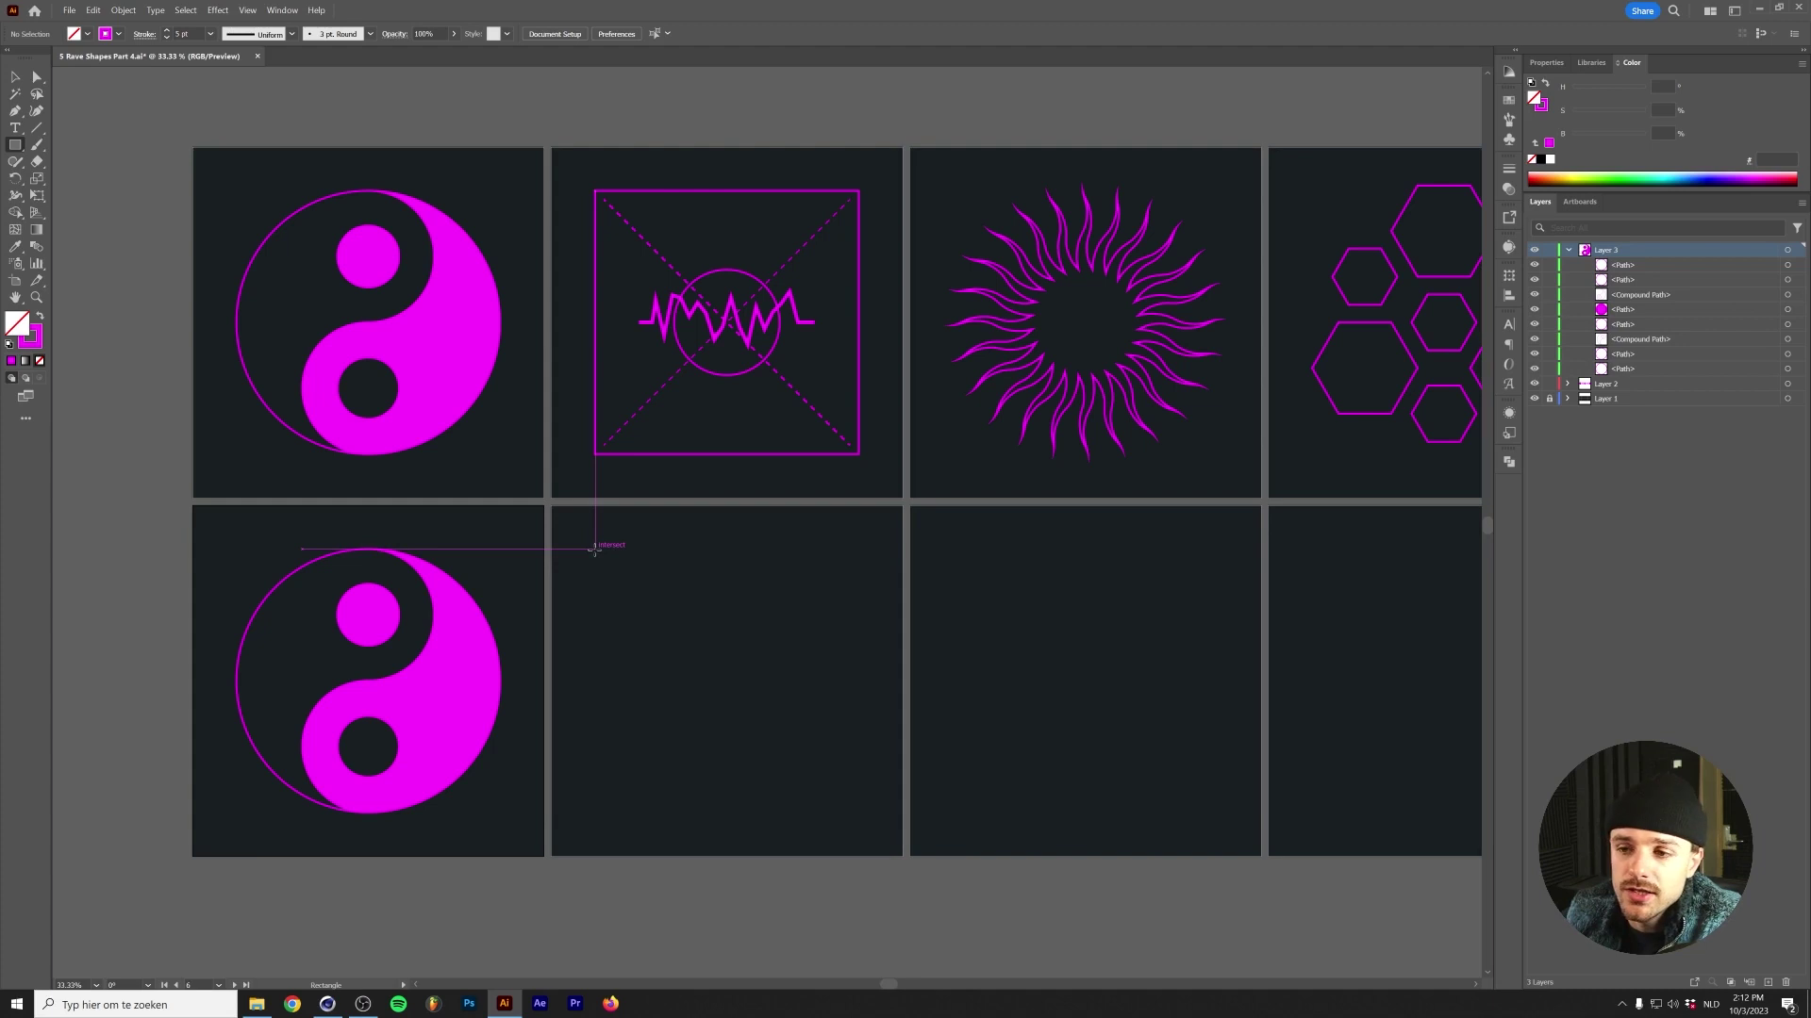
pyautogui.moveTo(595, 549); pyautogui.dragTo(849, 804)
pyautogui.press('v')
pyautogui.click(651, 698)
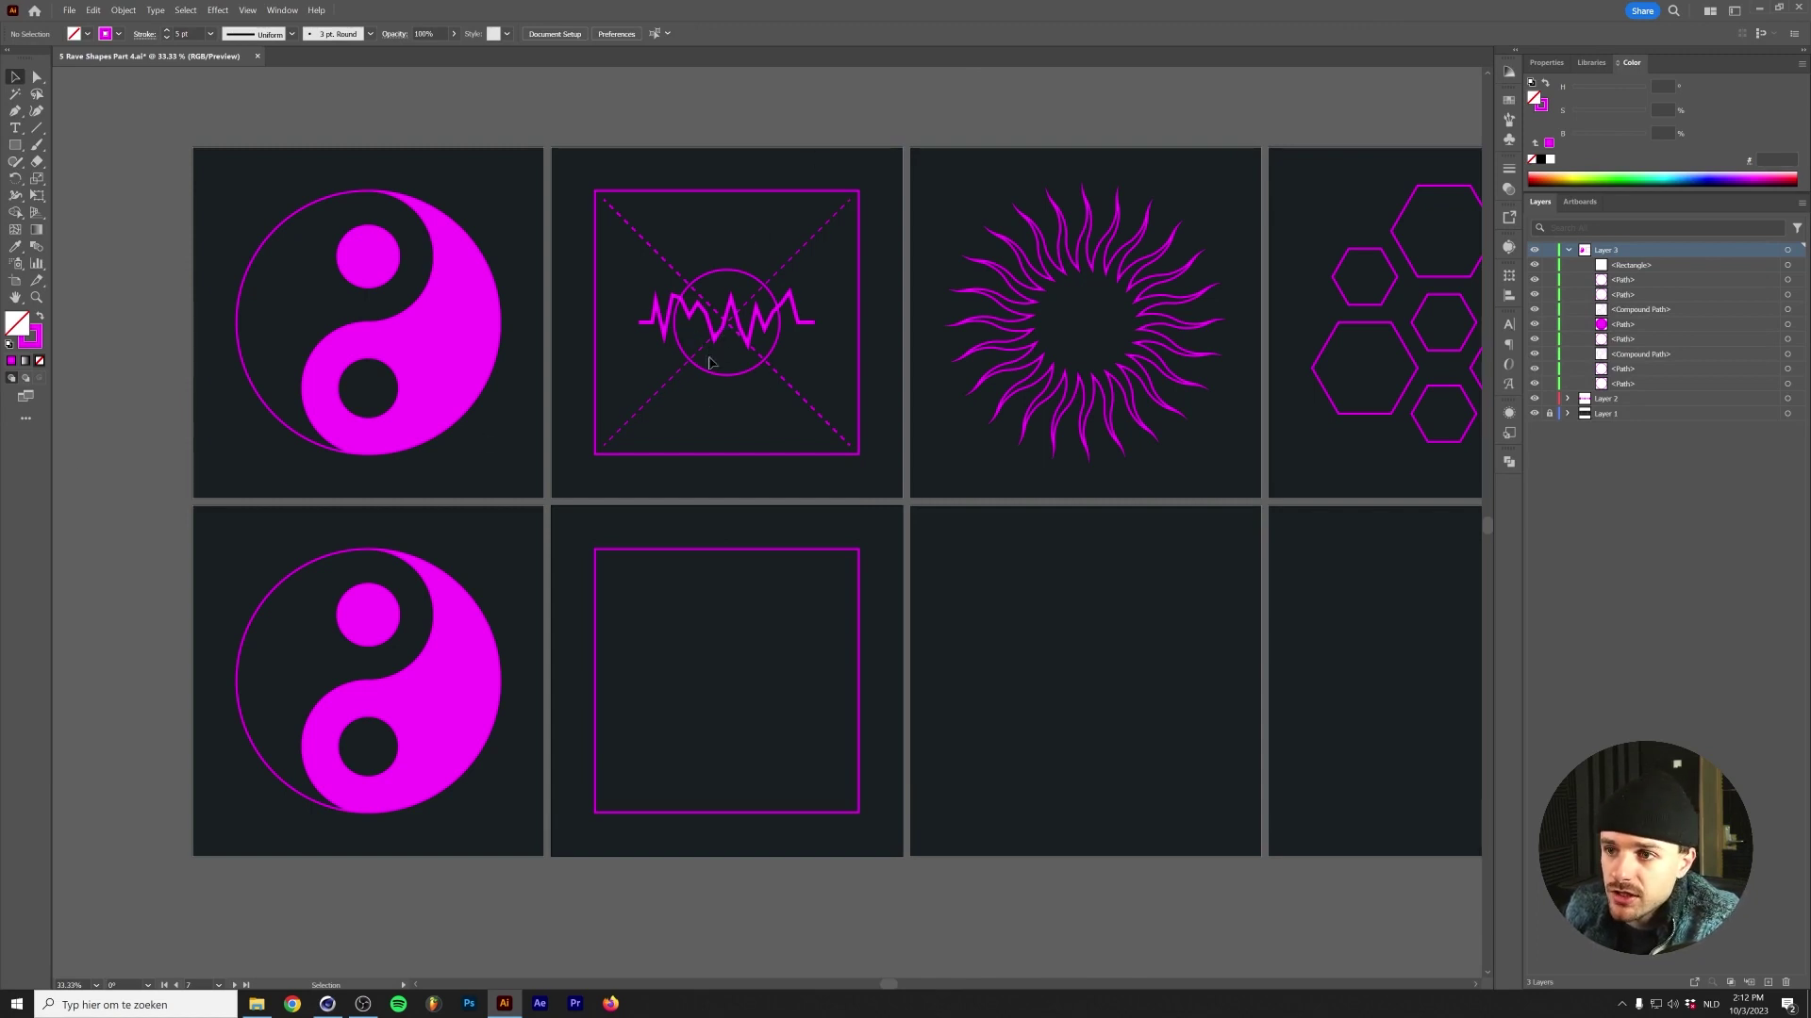
# Draw a dashed diagonal from the square's bottom-left to top-right corner.
pyautogui.press('p')
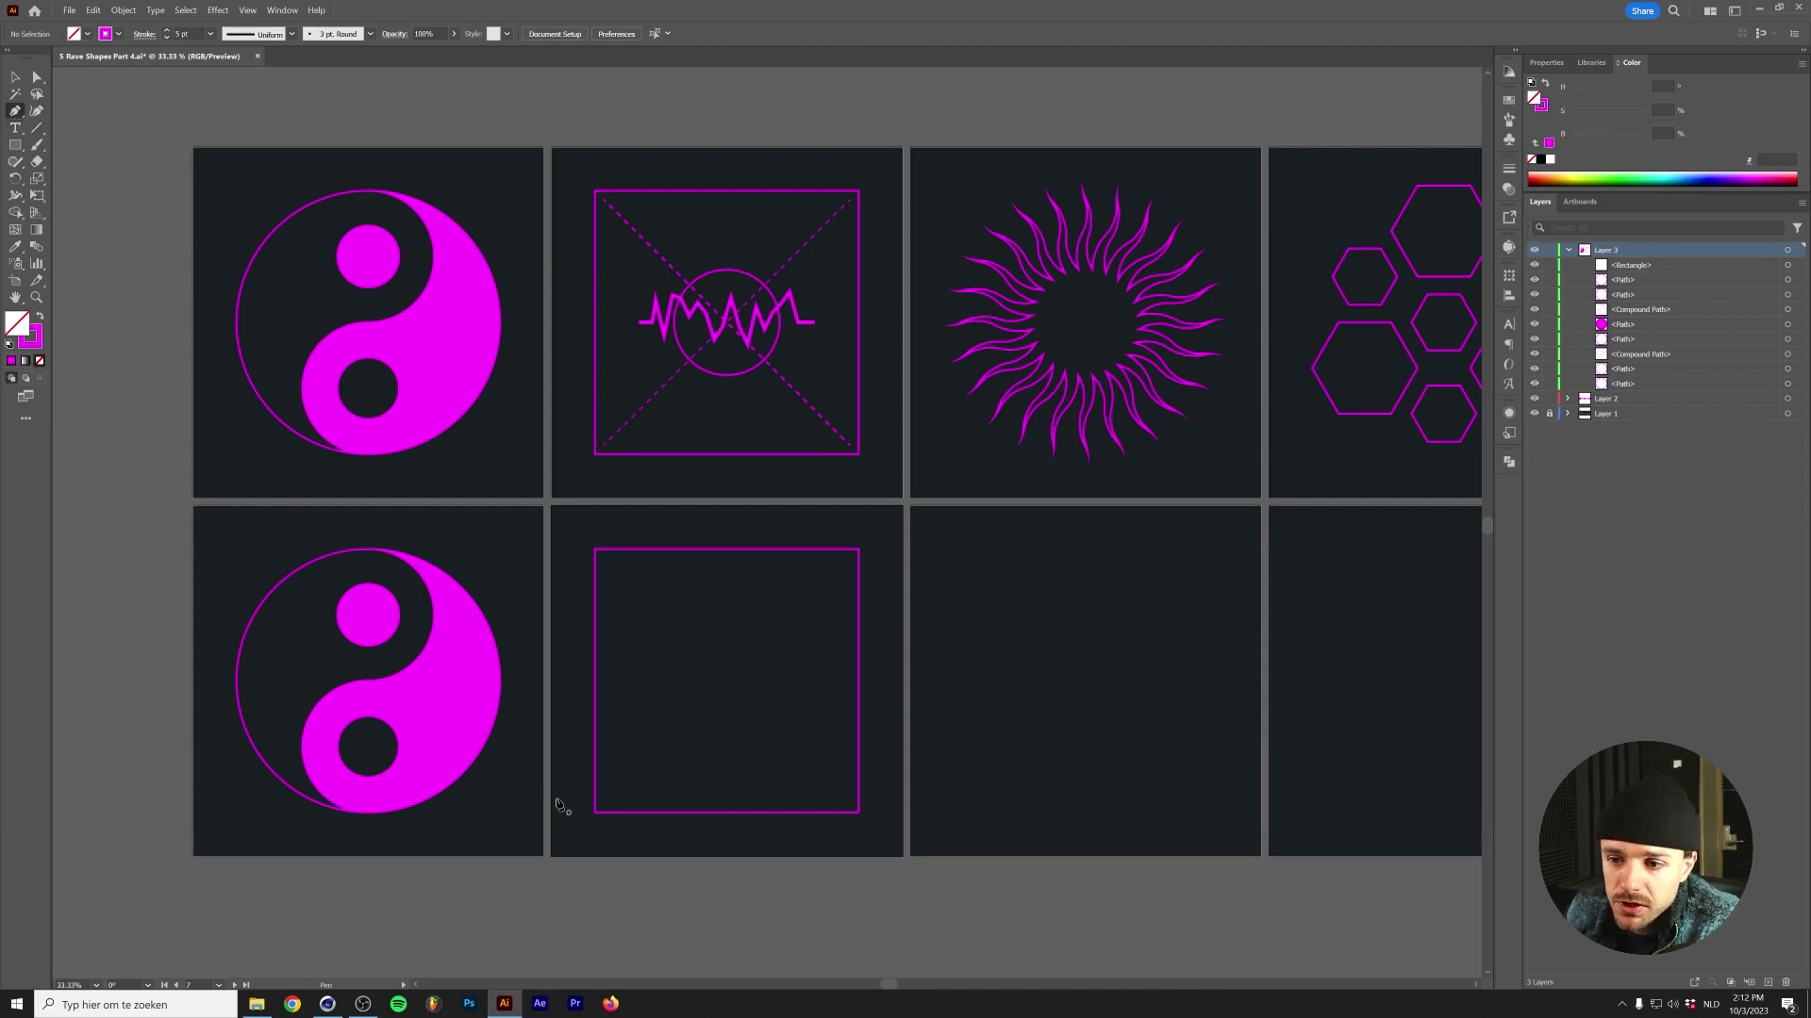
pyautogui.click(595, 813)
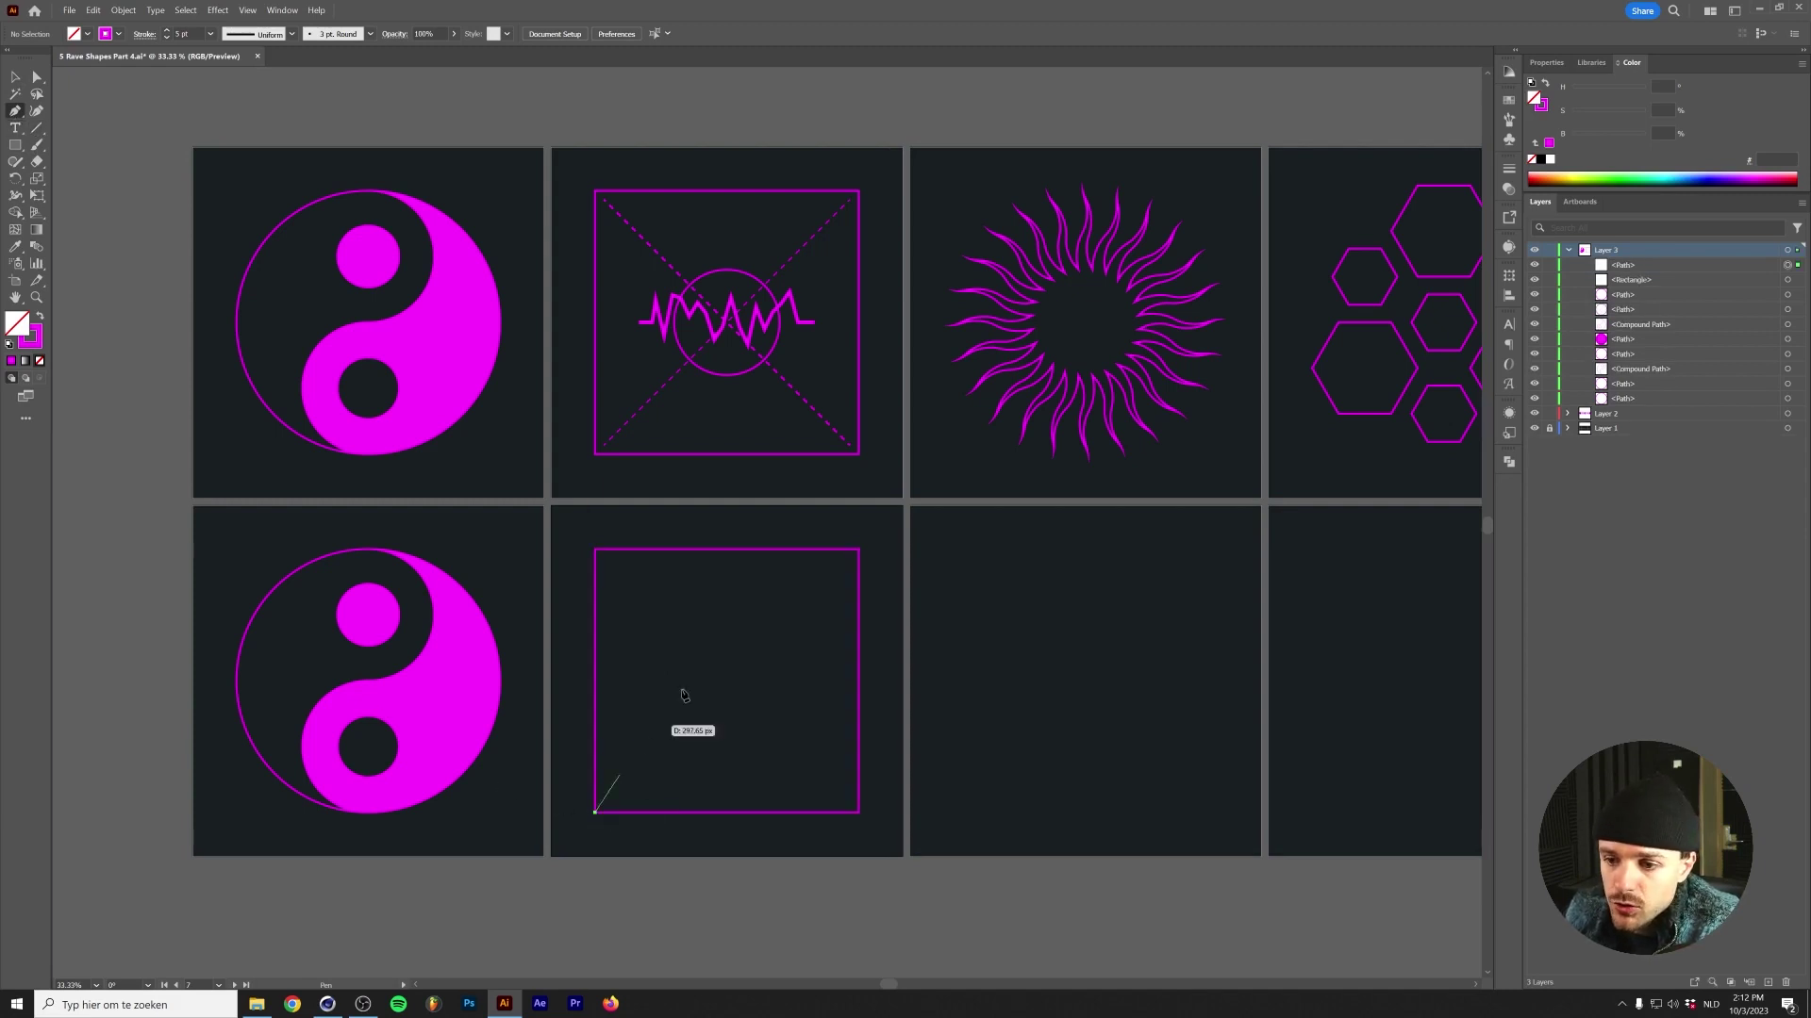
pyautogui.click(859, 549)
pyautogui.press('v')
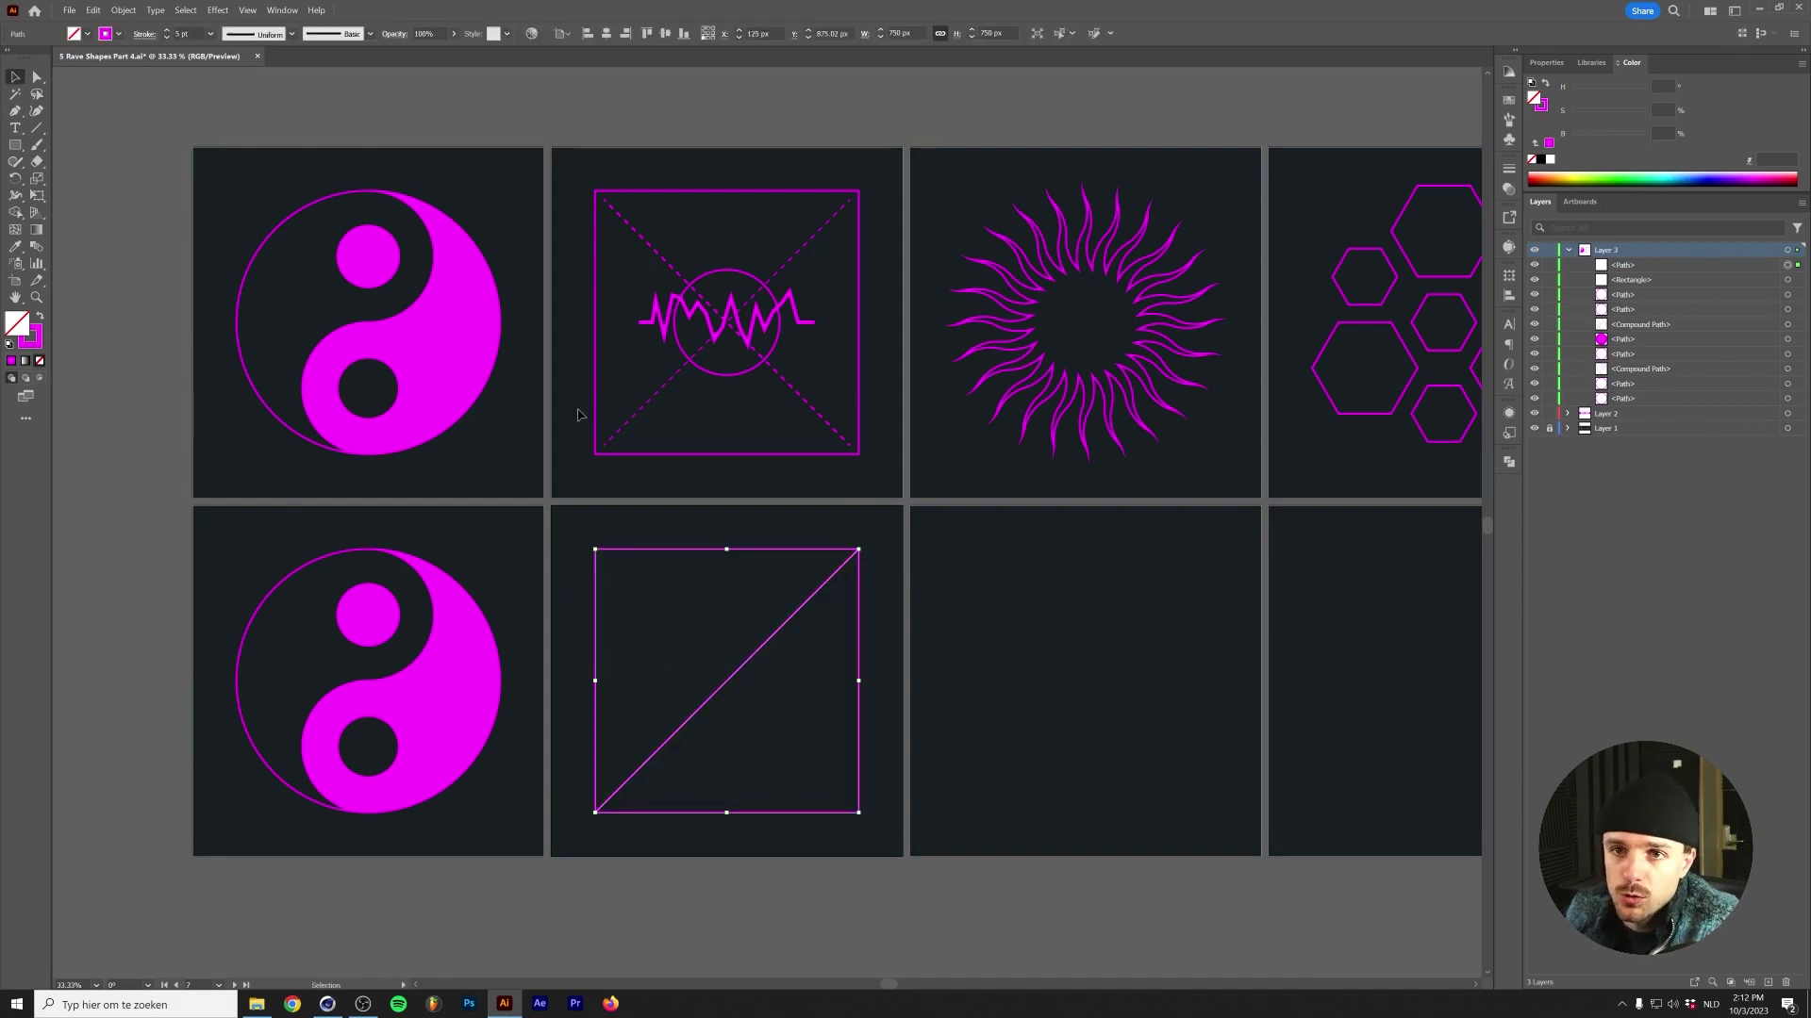
pyautogui.click(144, 35)
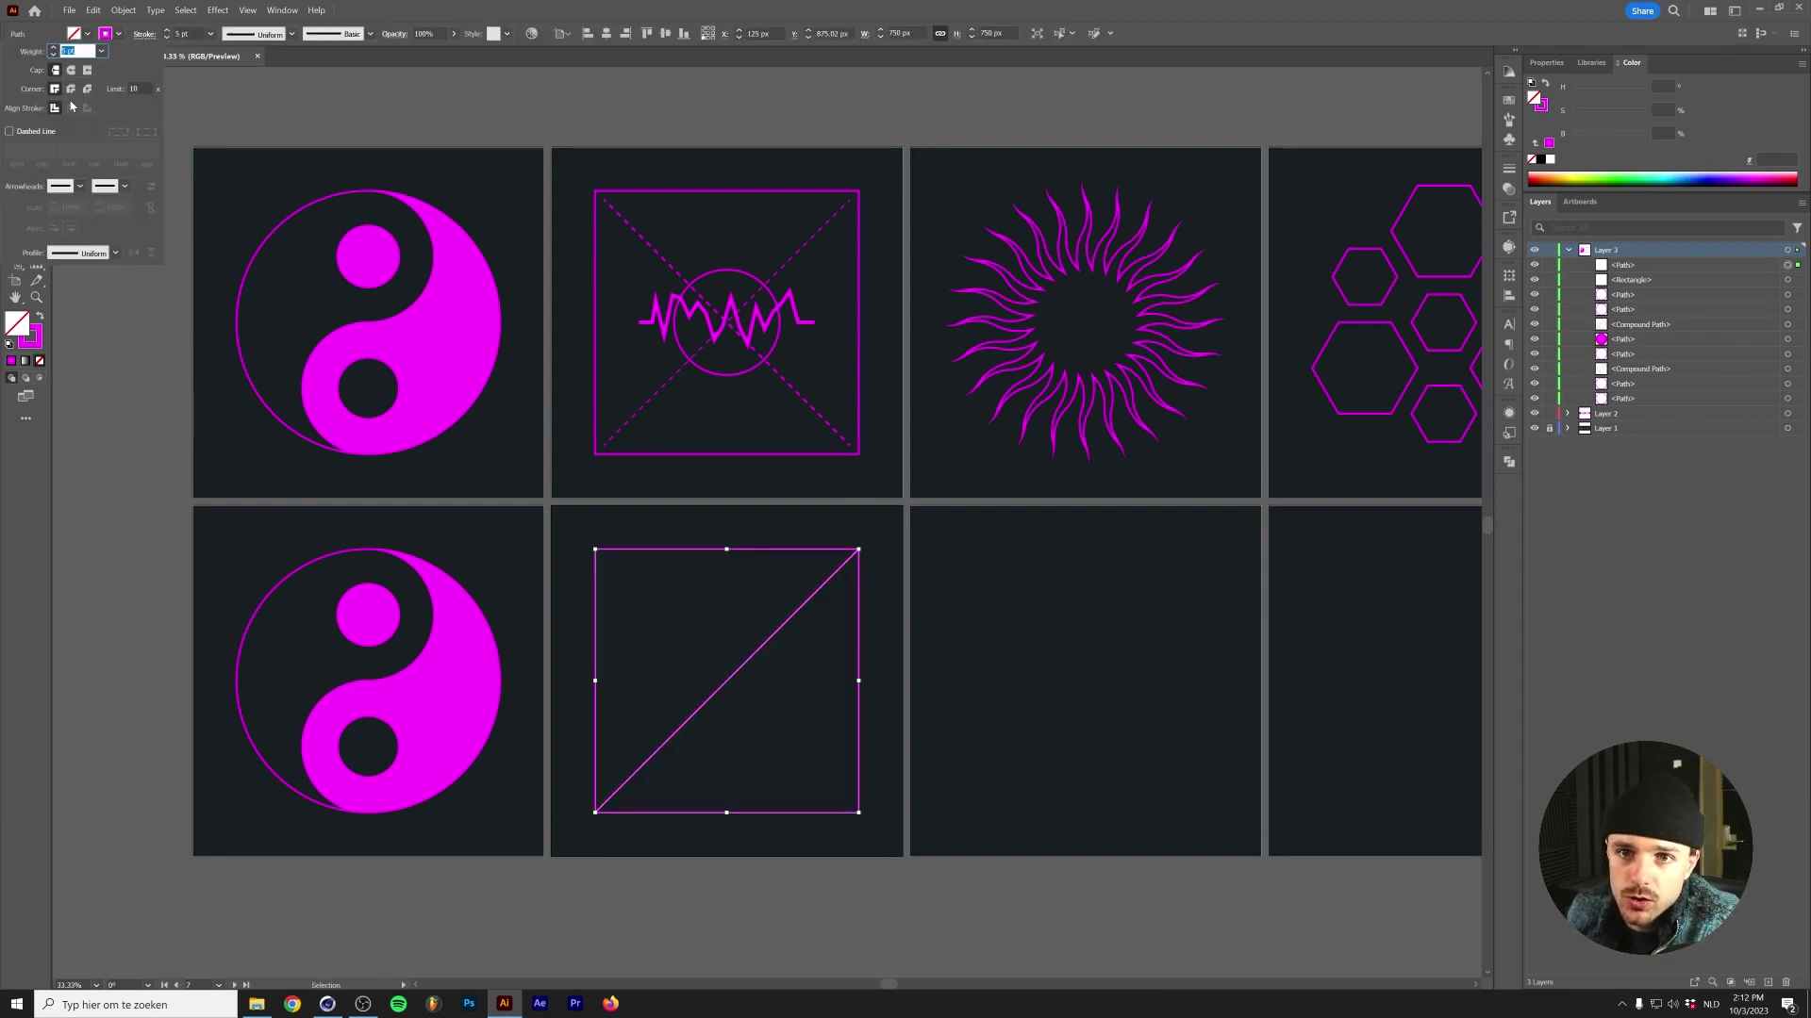
pyautogui.click(26, 133)
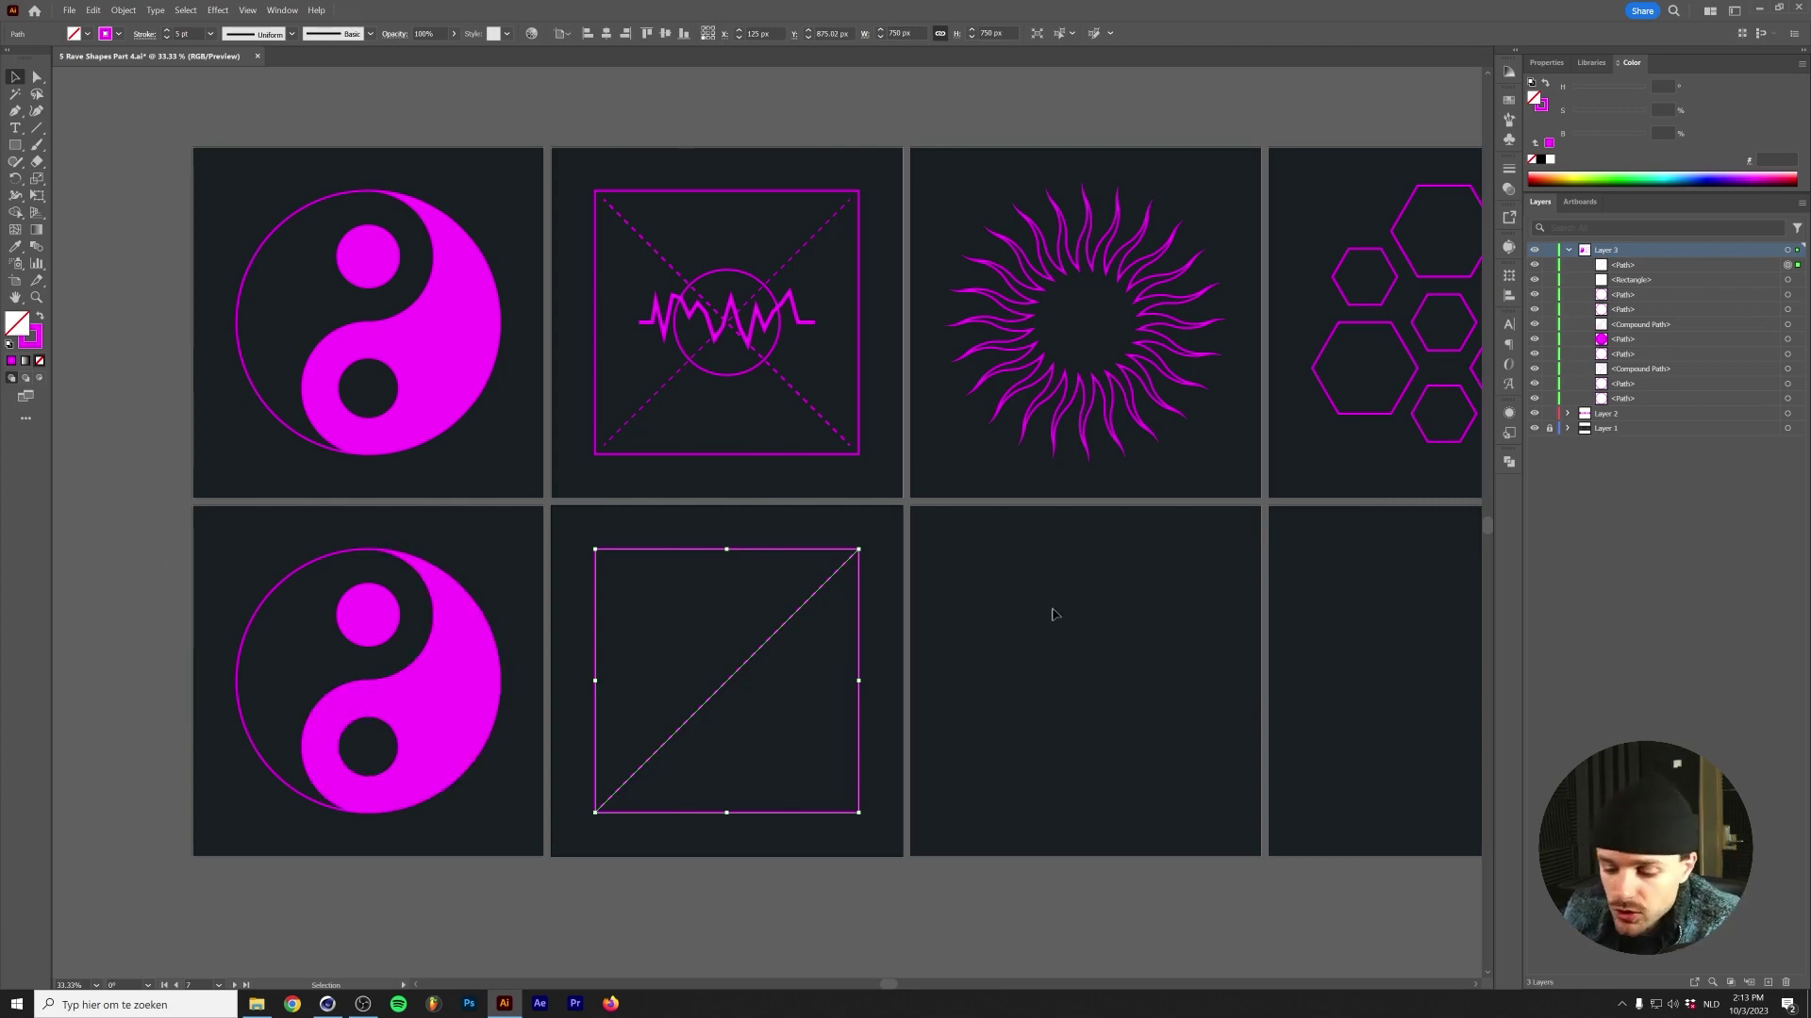
# Paste a copy of the dashed diagonal in place.
pyautogui.press('a')
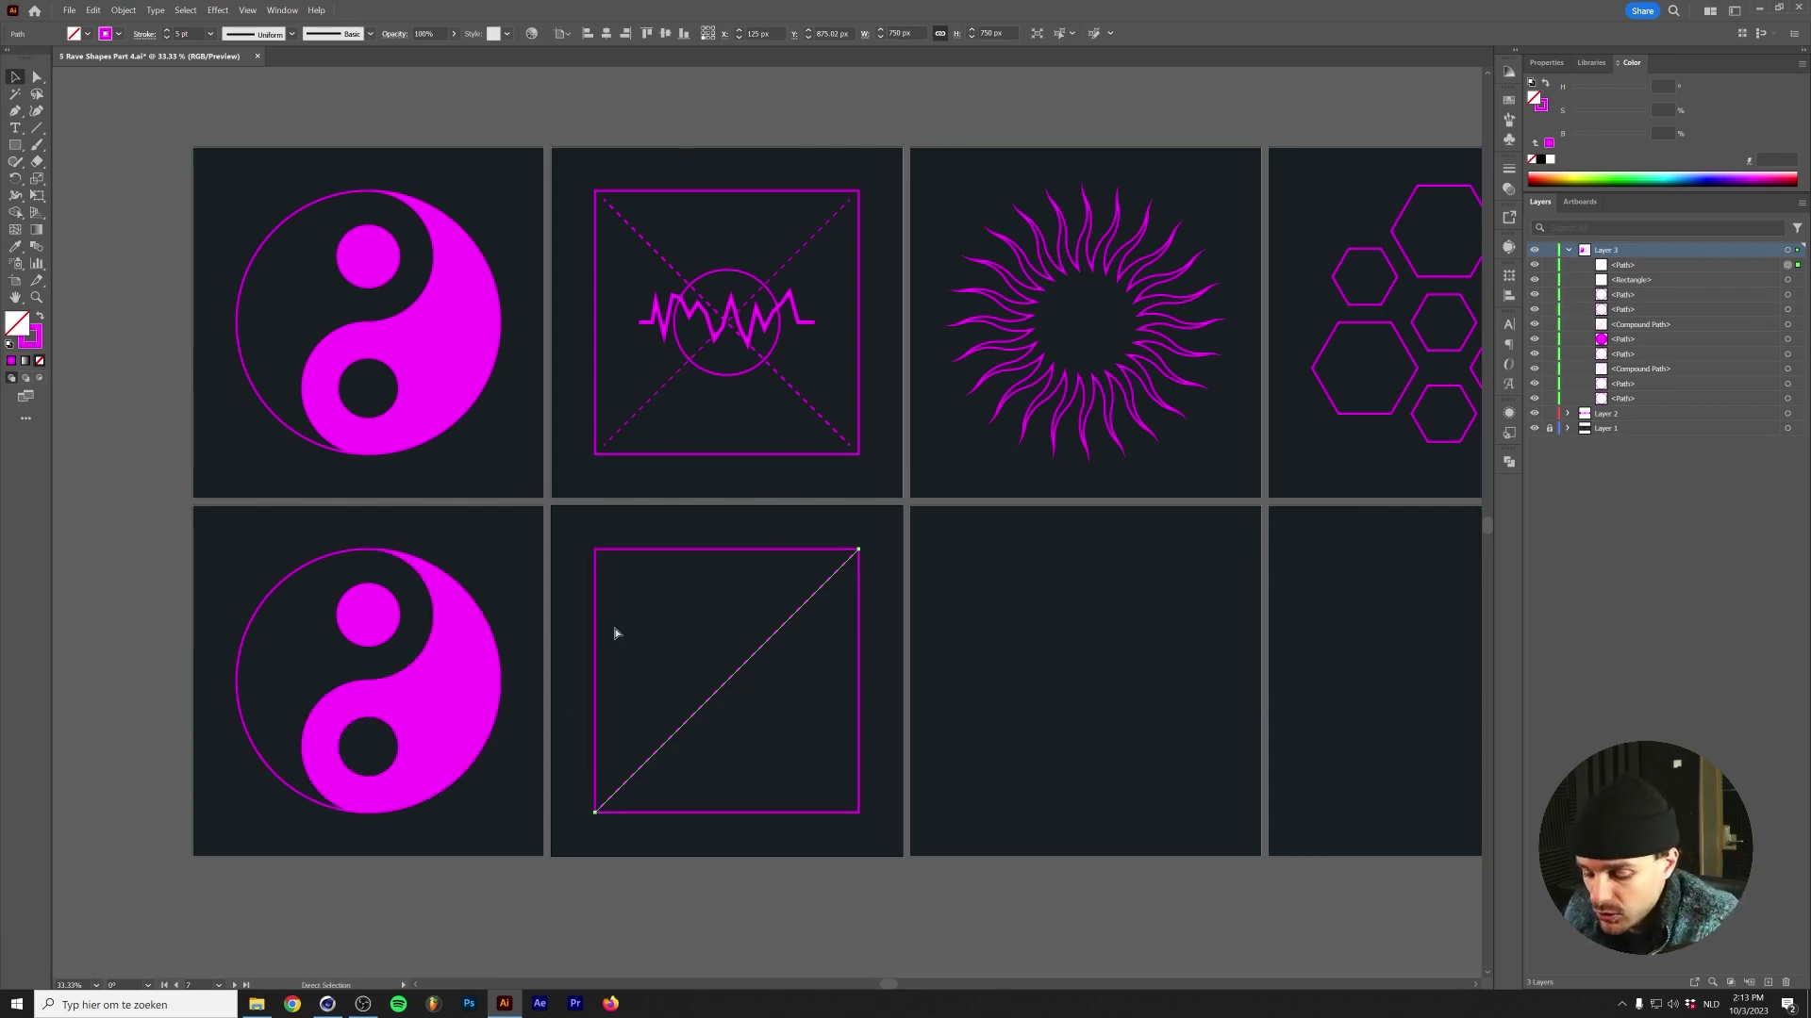
pyautogui.hotkey('ctrl', 'c')
pyautogui.hotkey('ctrl', 'f')
pyautogui.press('v')
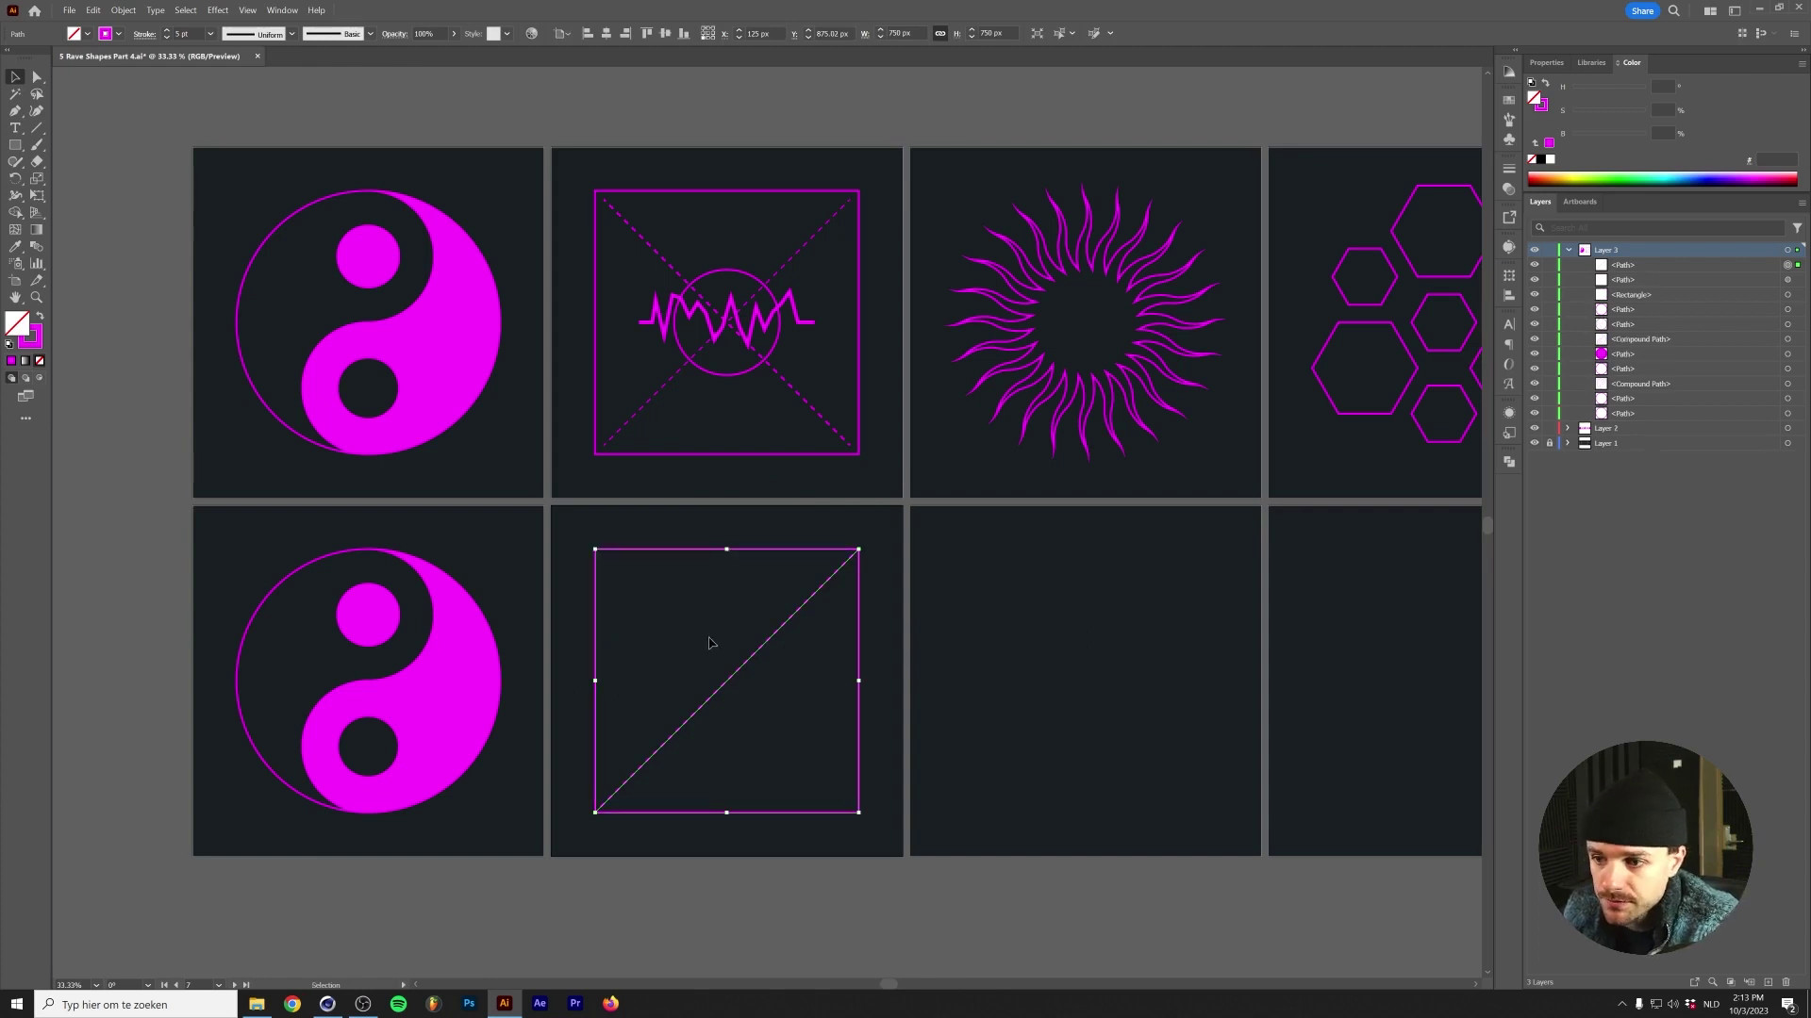
# Rotate the copied diagonal 90° so the two dashed lines form an X.
pyautogui.click(17, 178)
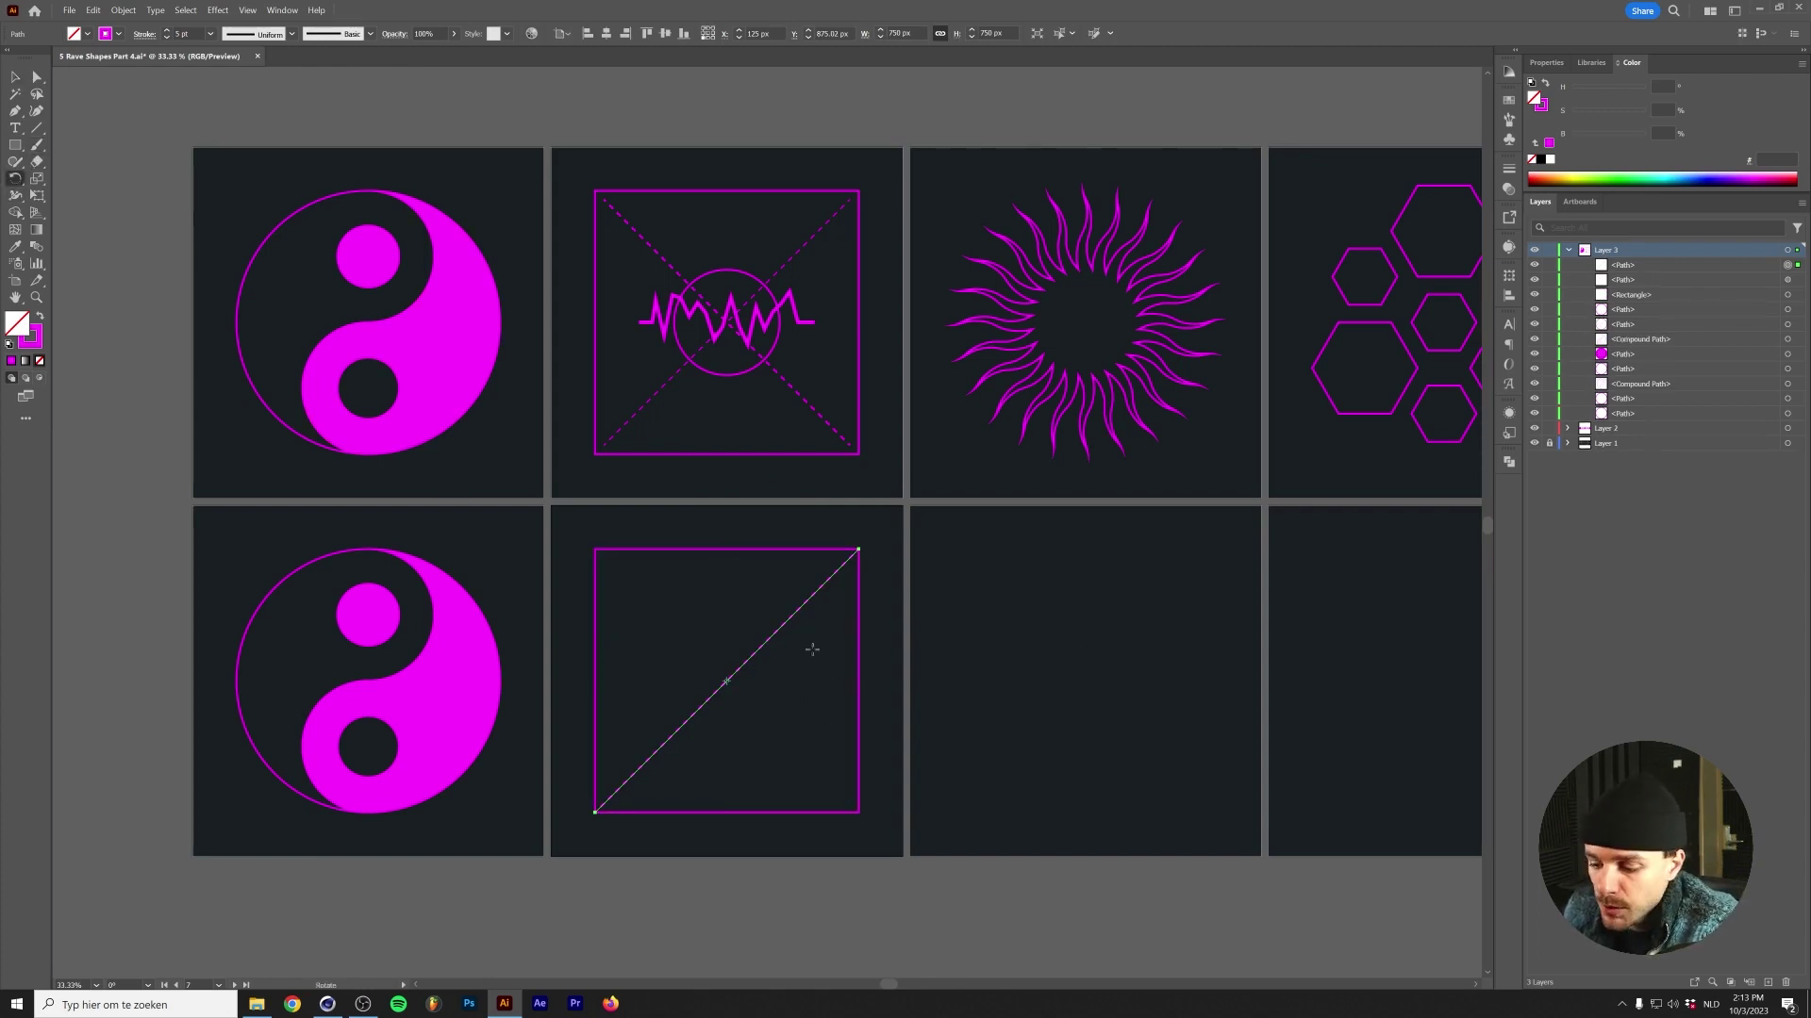
pyautogui.moveTo(802, 596); pyautogui.dragTo(642, 604)
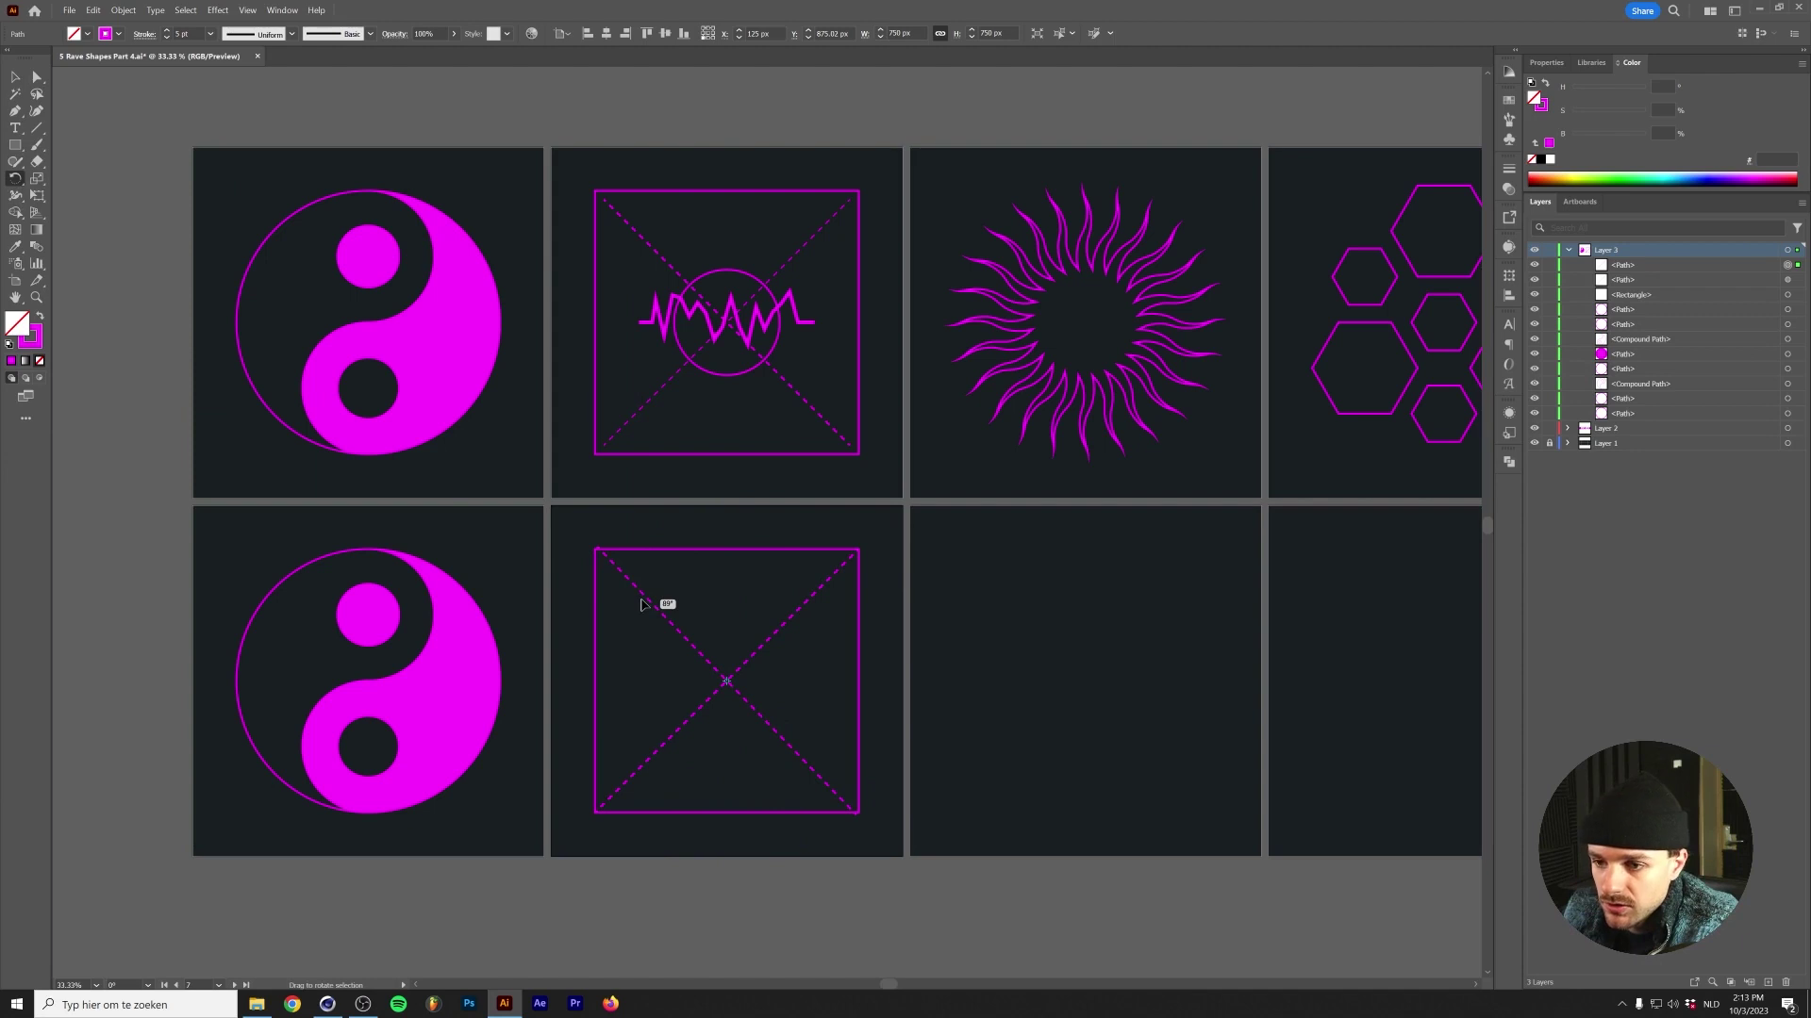
pyautogui.moveTo(641, 605)
pyautogui.mouseDown()
pyautogui.moveTo(661, 585)
pyautogui.moveTo(640, 594)
pyautogui.moveTo(659, 607)
pyautogui.moveTo(647, 638)
pyautogui.moveTo(664, 623)
pyautogui.mouseUp()
pyautogui.press('v')
pyautogui.hotkey('ctrl', 'shift', 'a')
pyautogui.press('l')
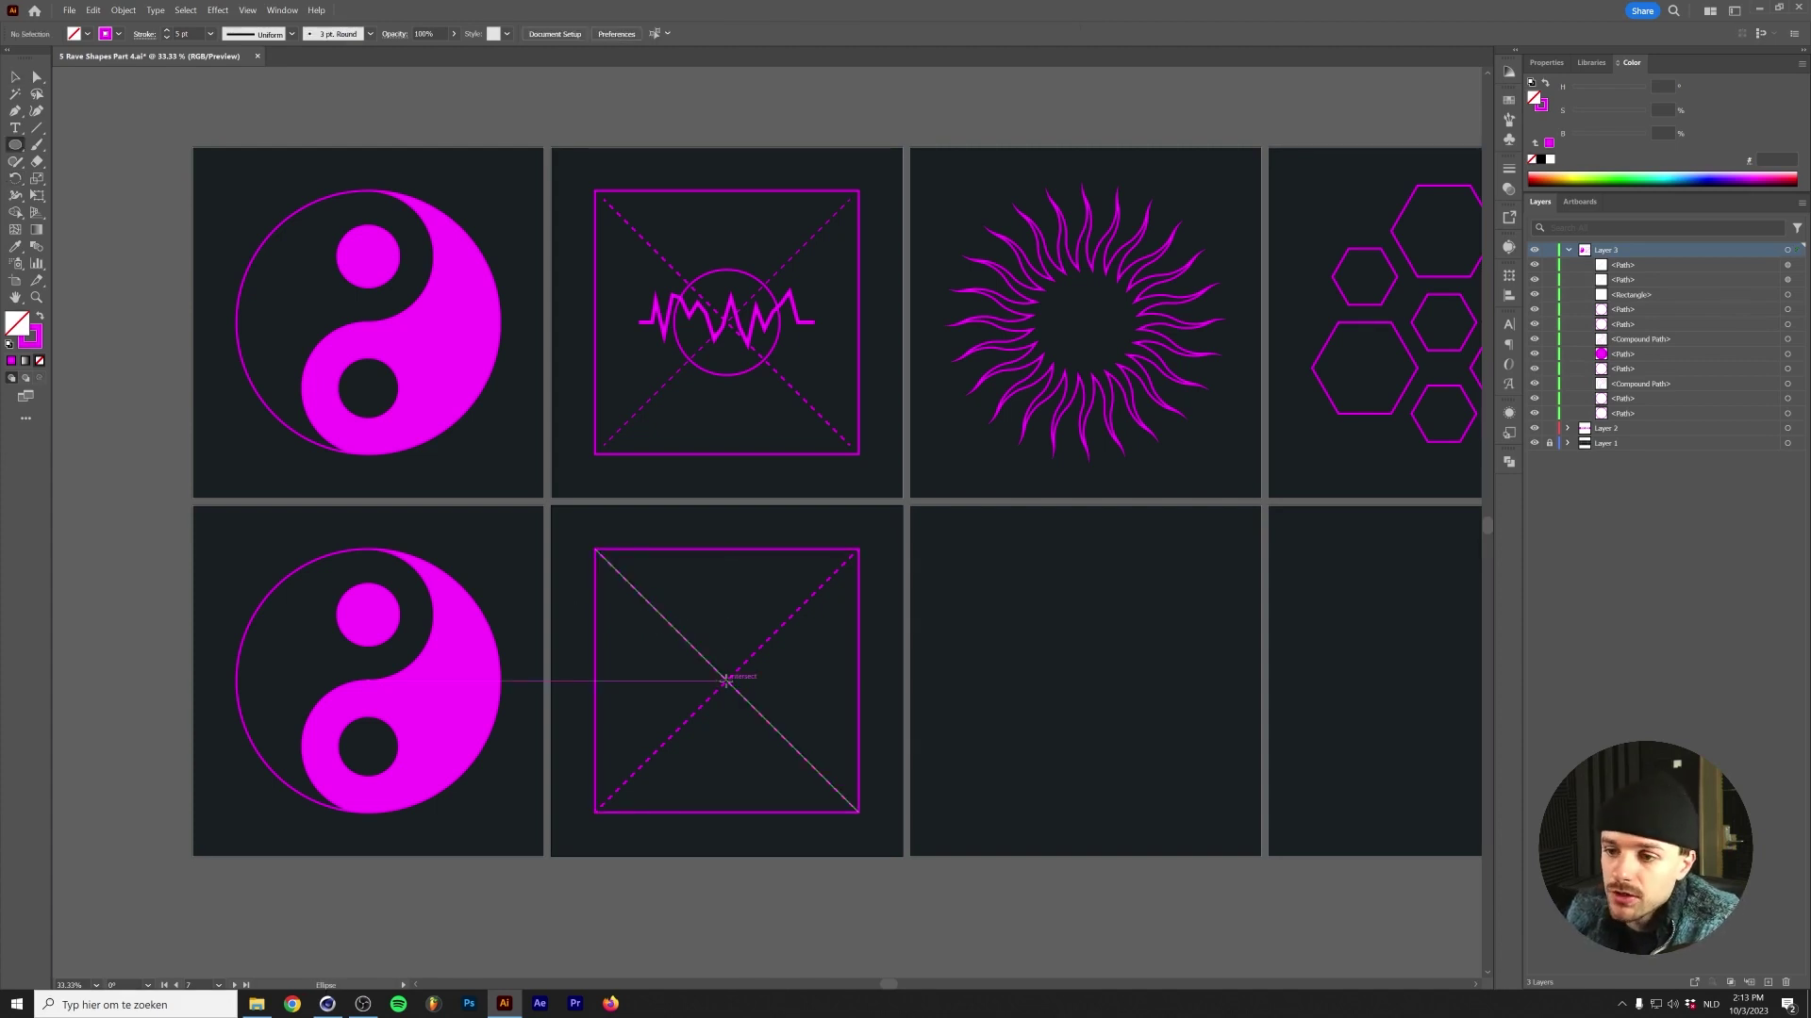
# Draw a solid magenta circle about 300 px wide centred on the X's crossing point.
pyautogui.moveTo(726, 679); pyautogui.dragTo(779, 649)
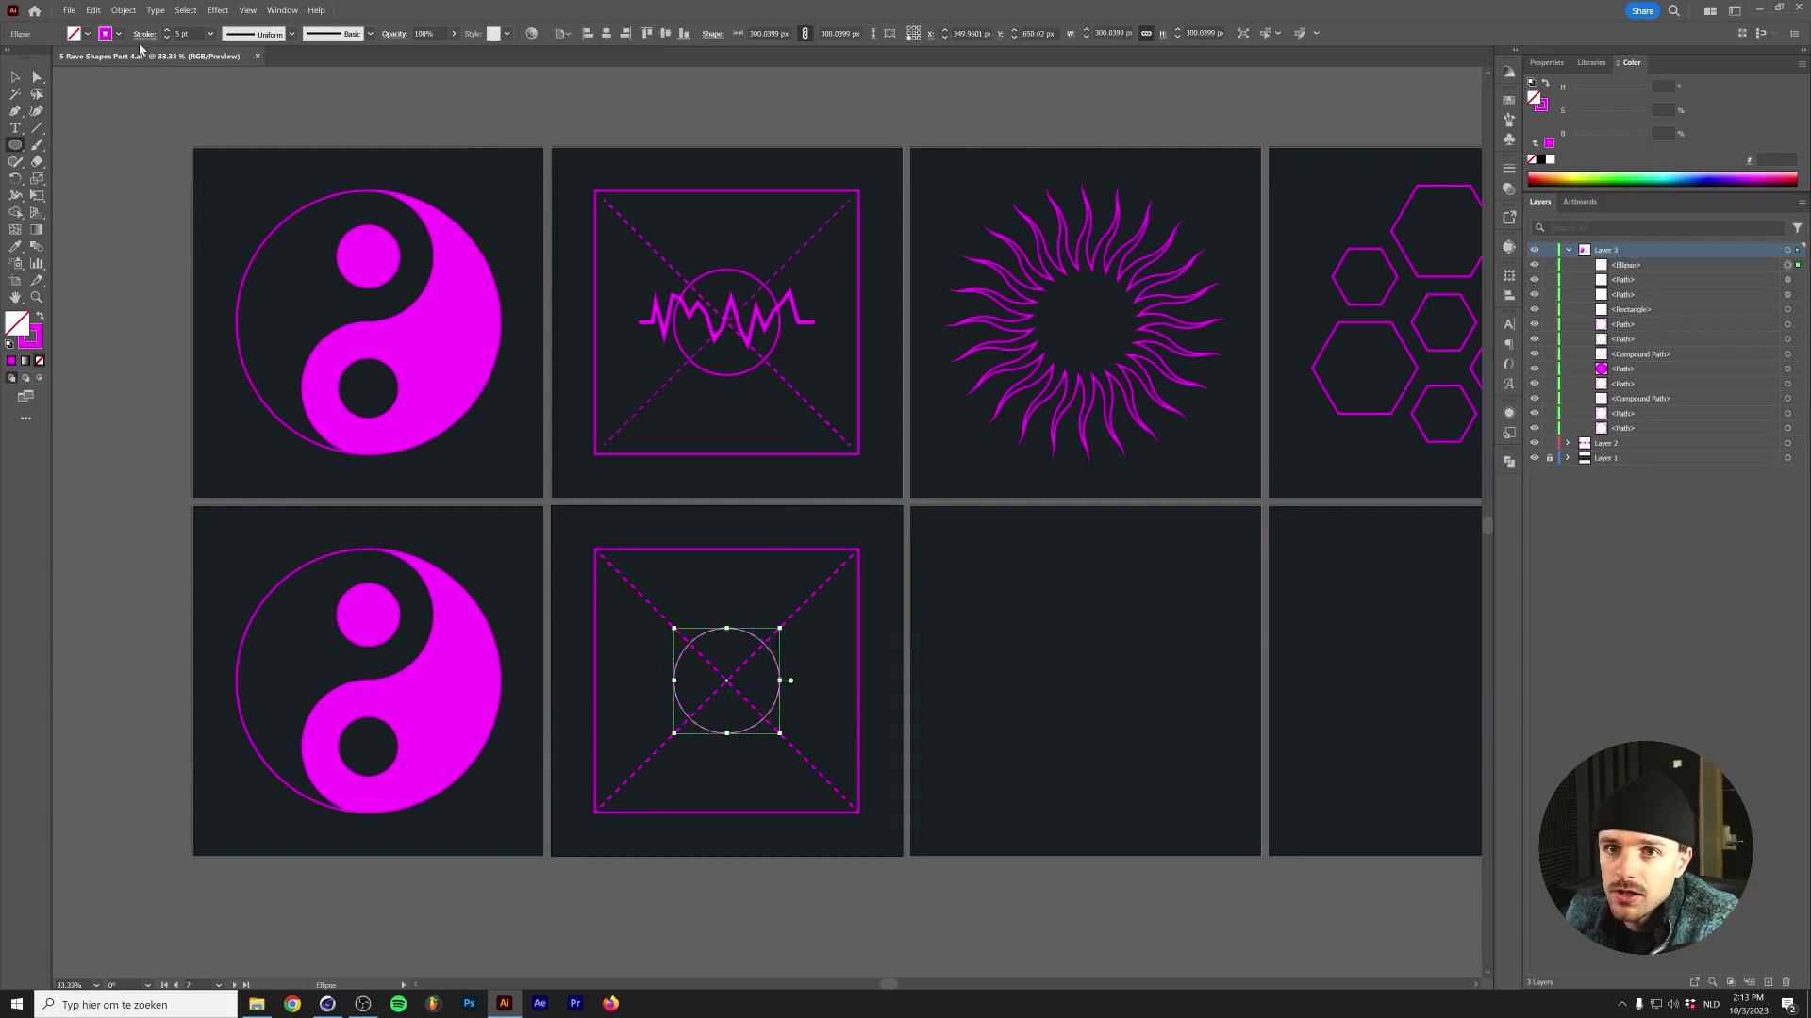
pyautogui.click(144, 33)
pyautogui.click(9, 132)
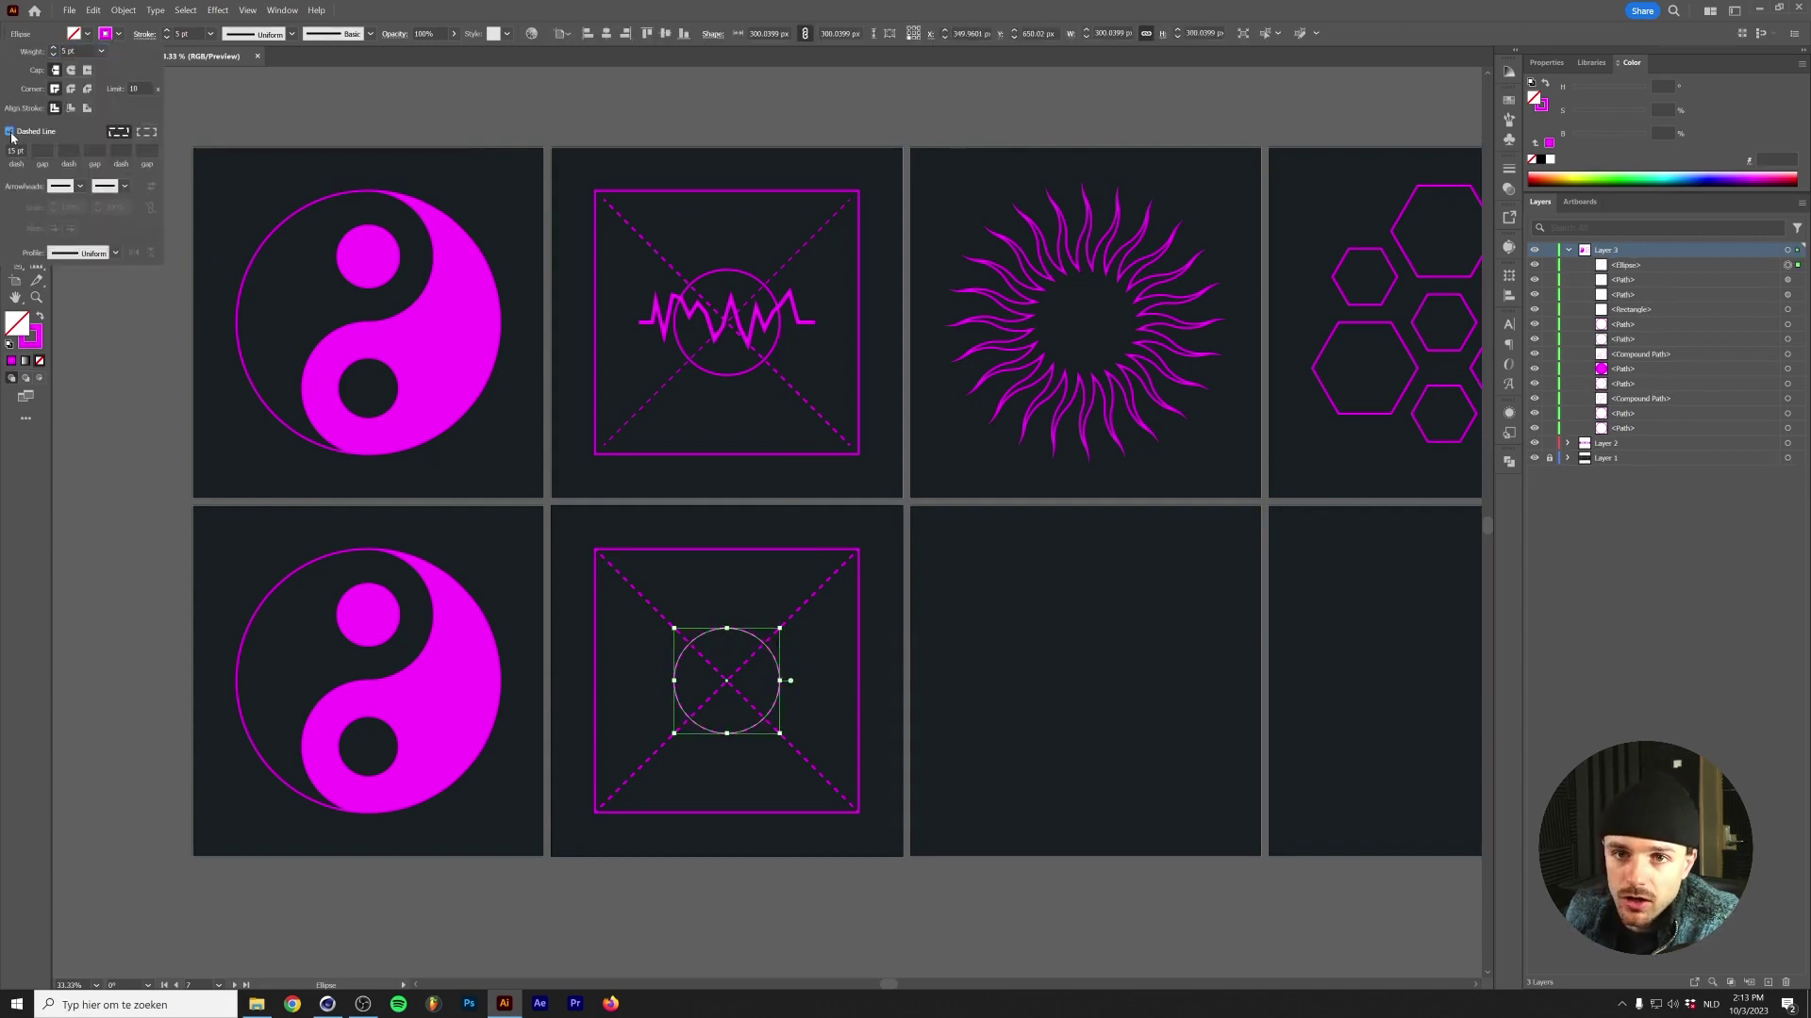
pyautogui.click(707, 278)
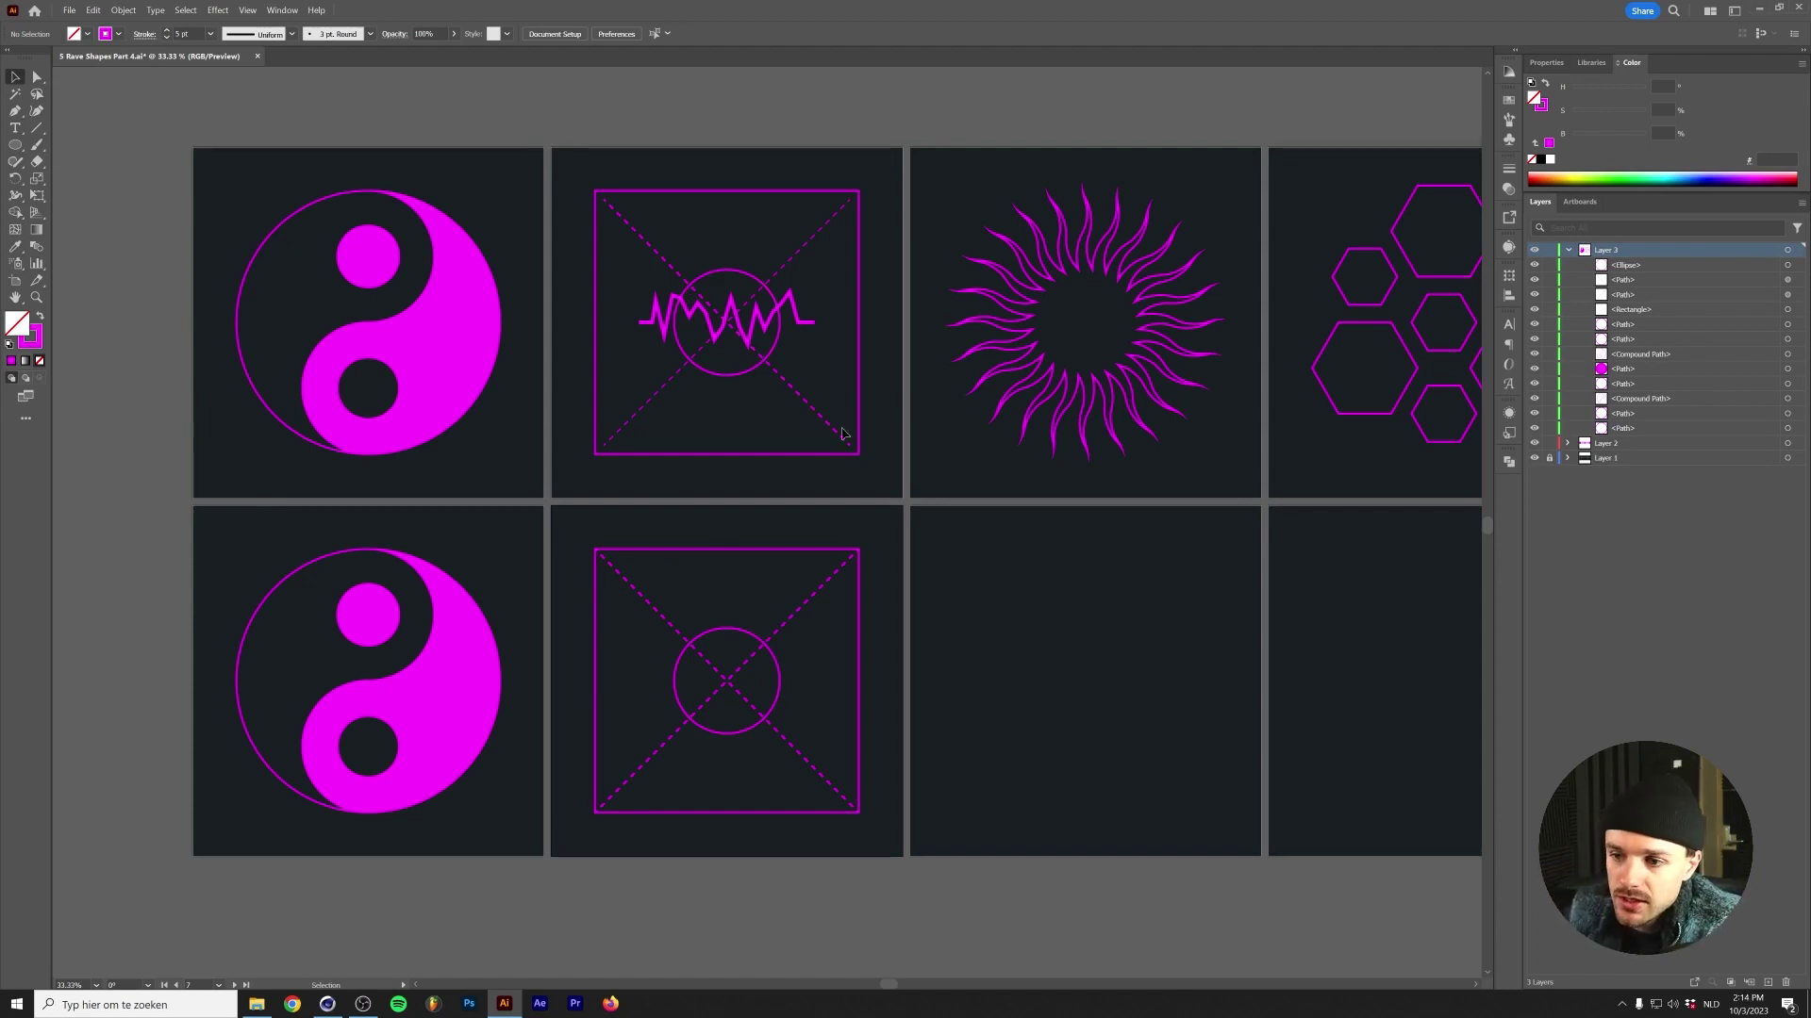
pyautogui.press('p')
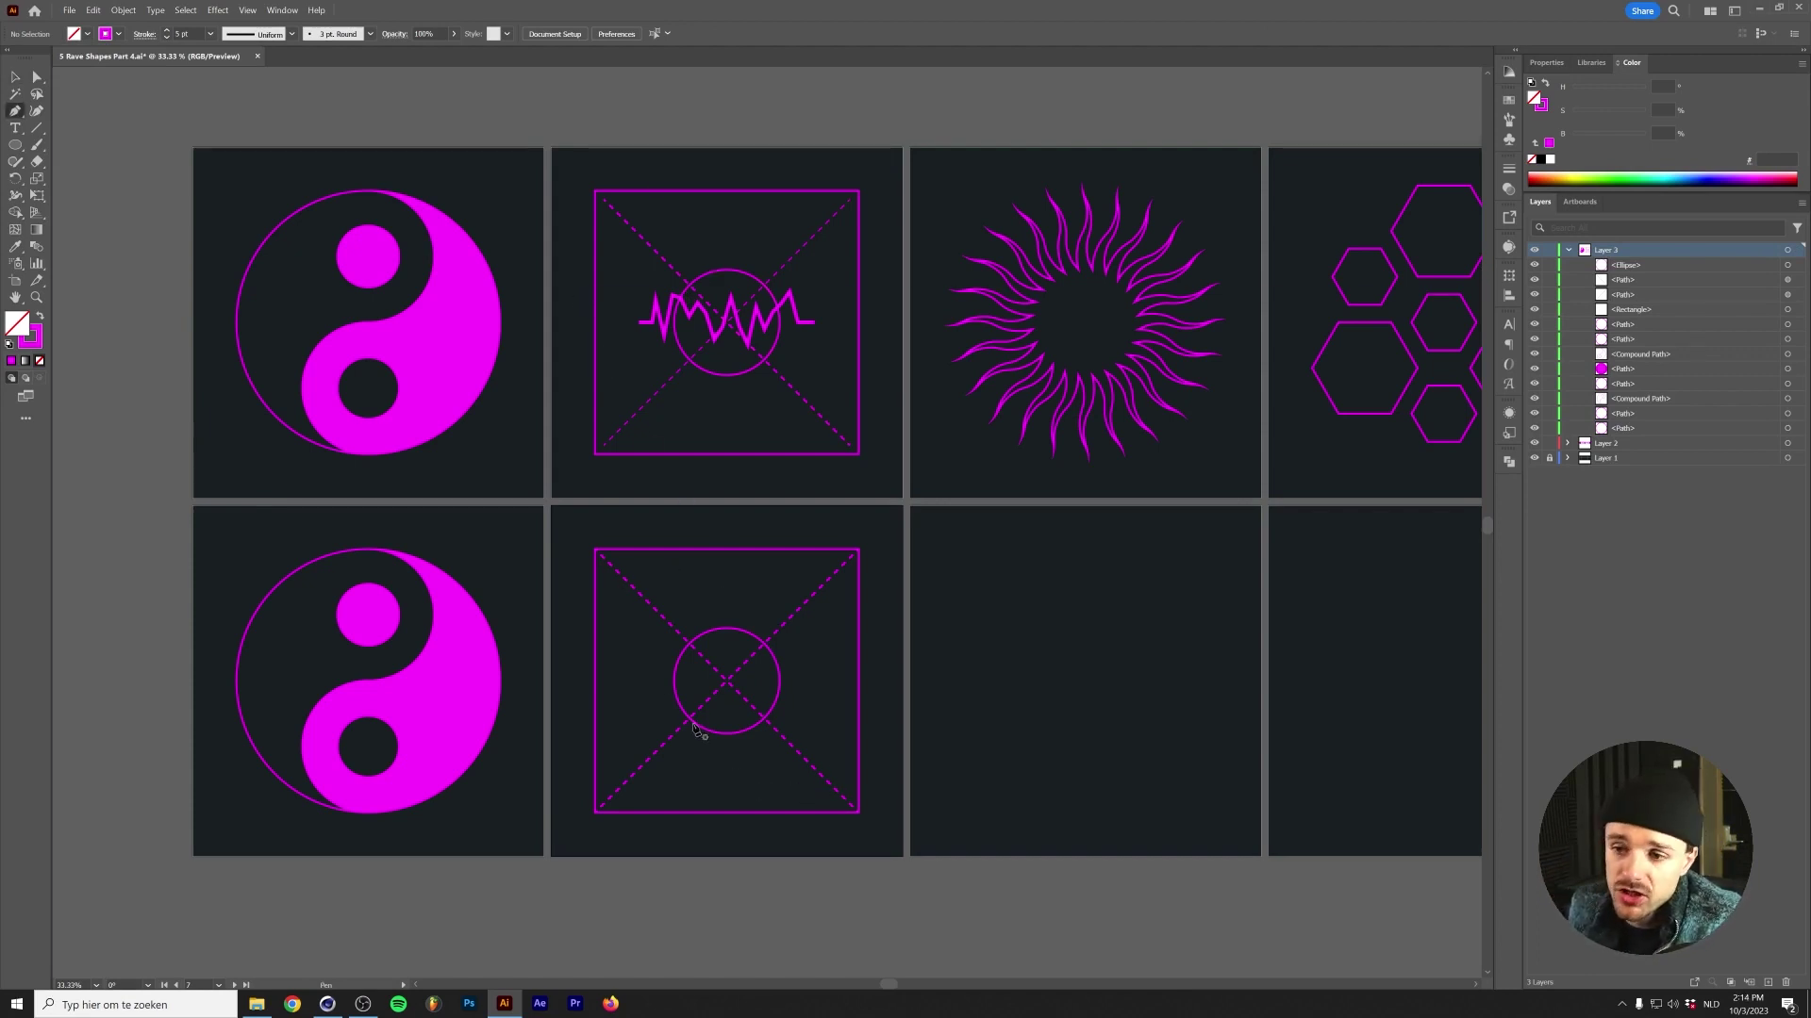
# Draw a horizontal line across the circle and centre it on the artboard.
pyautogui.click(650, 680)
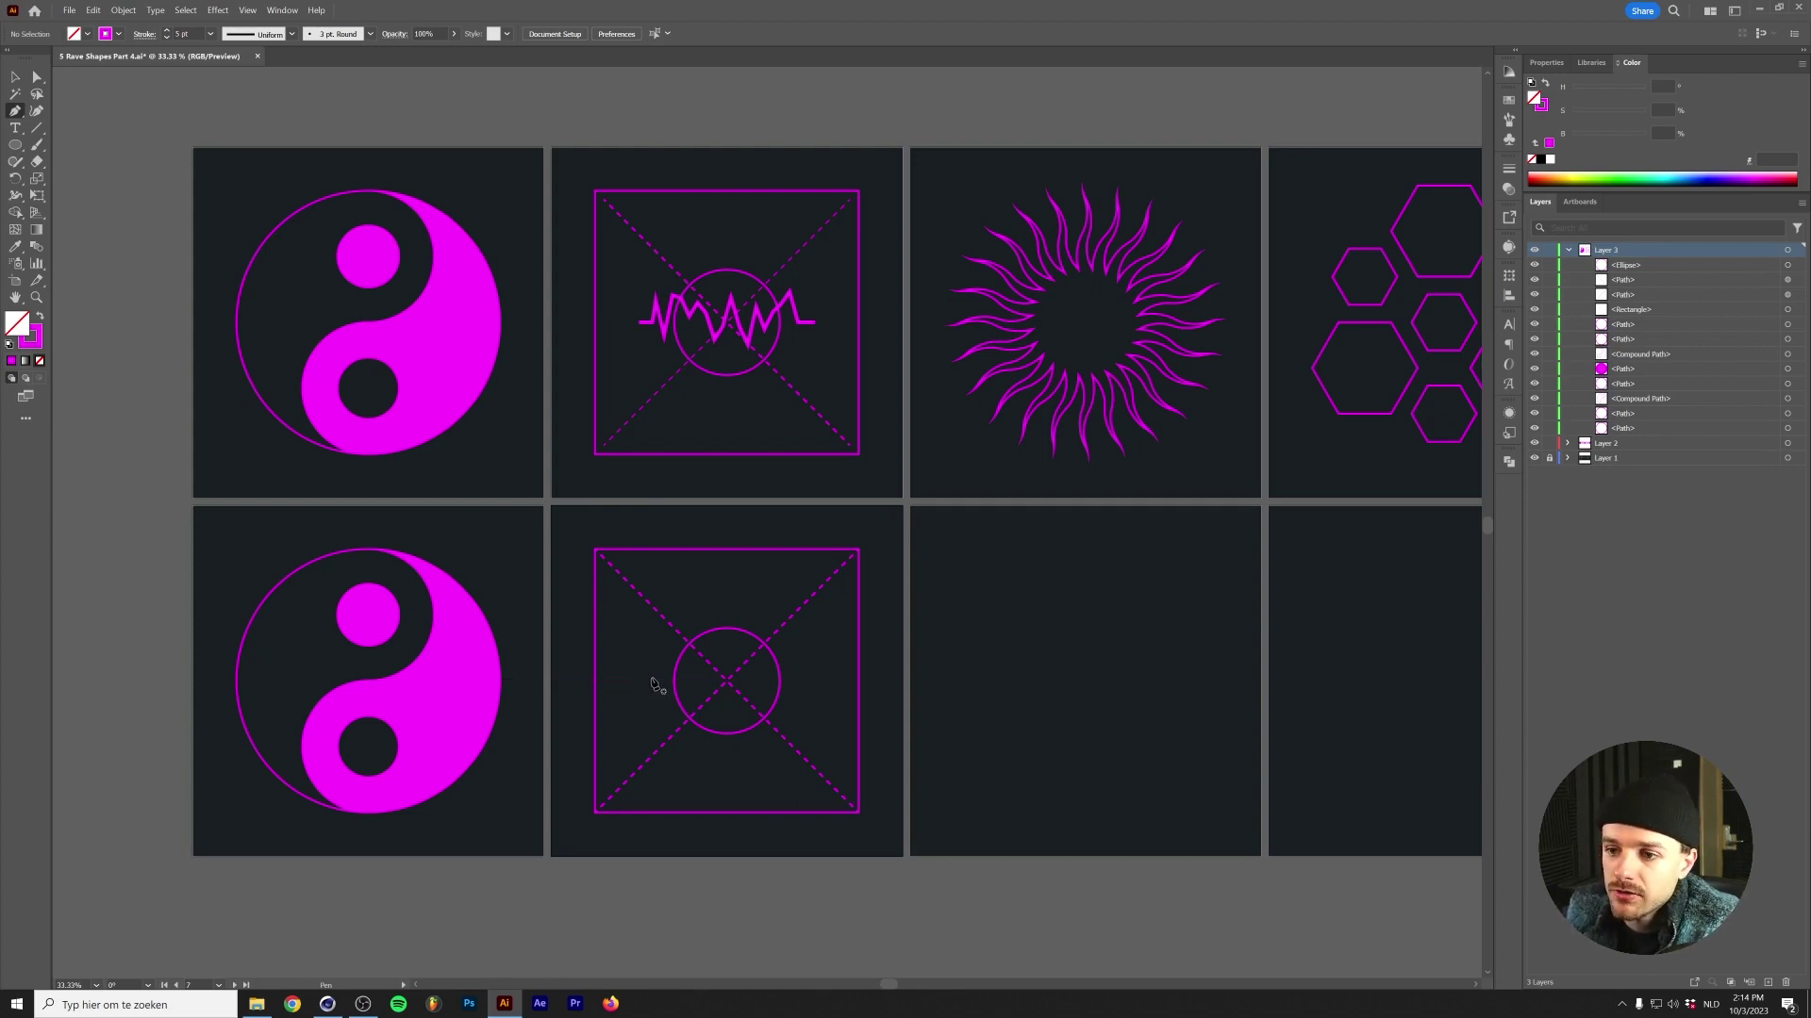
pyautogui.click(817, 681)
pyautogui.press('v')
pyautogui.click(376, 36)
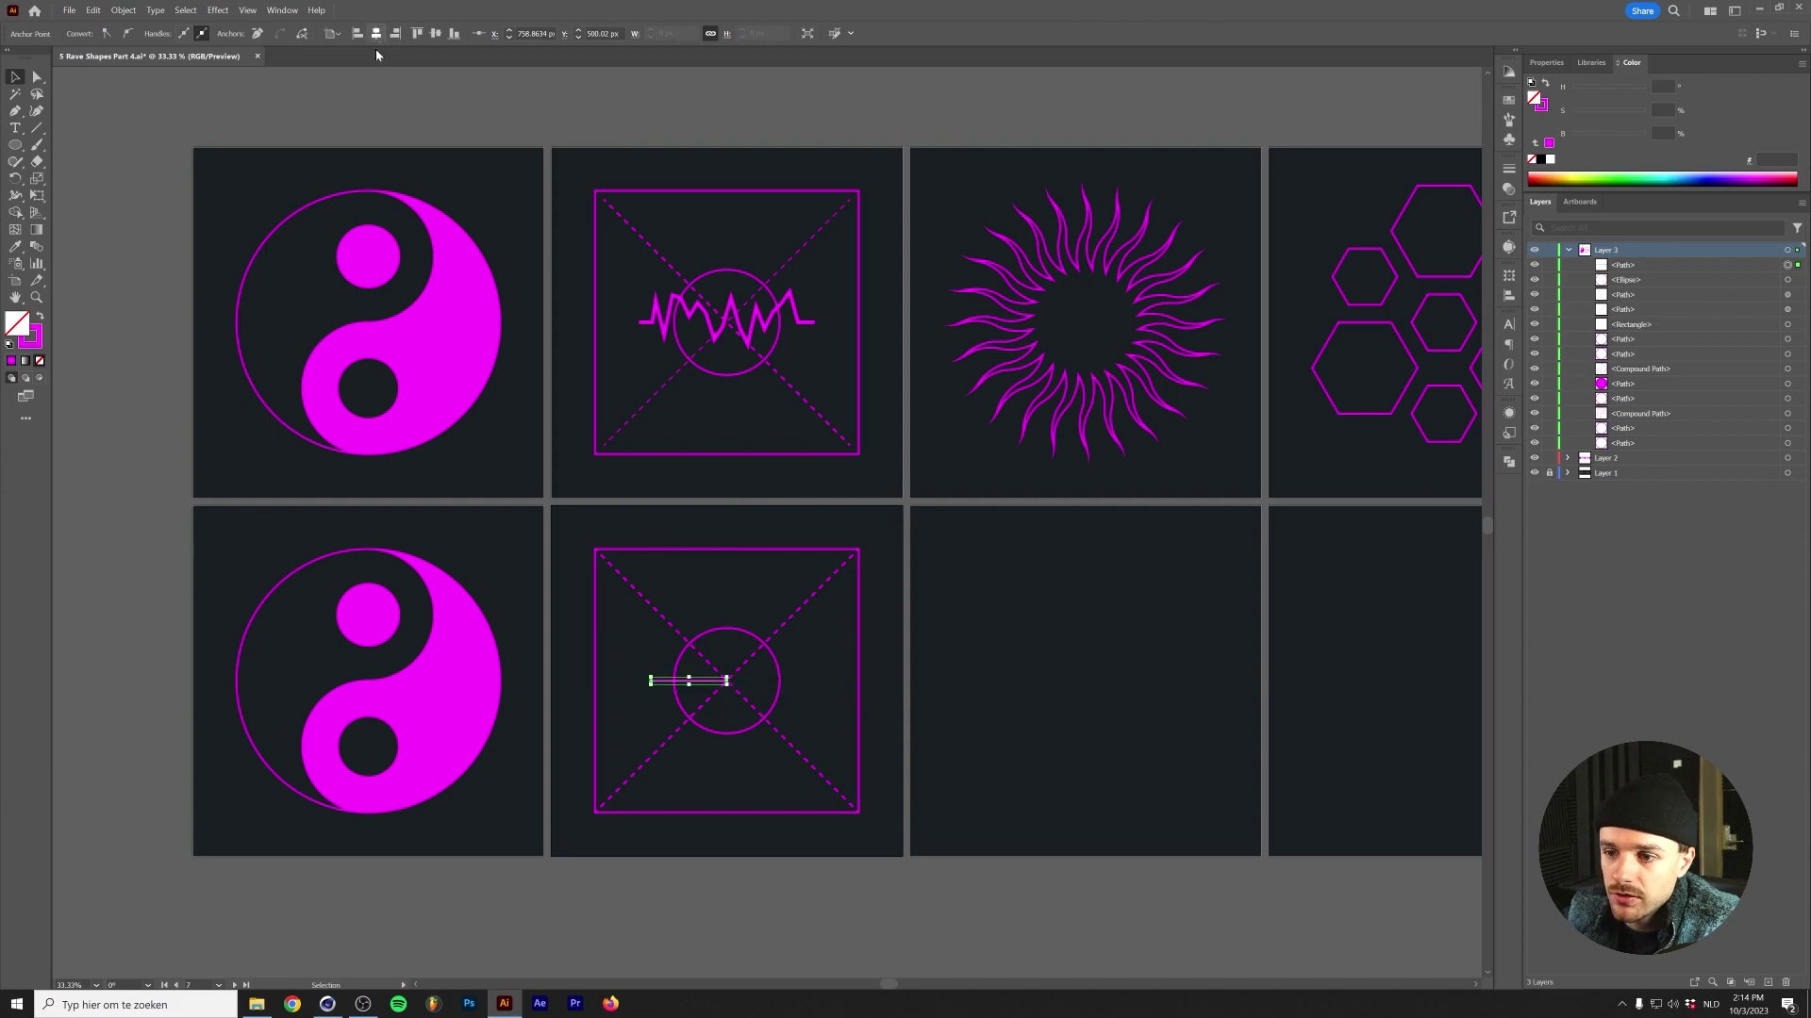
pyautogui.click(209, 13)
# Apply Roughen to the line: Size 8% Relative, Detail 3/in, Corner points.
pyautogui.moveTo(283, 135)
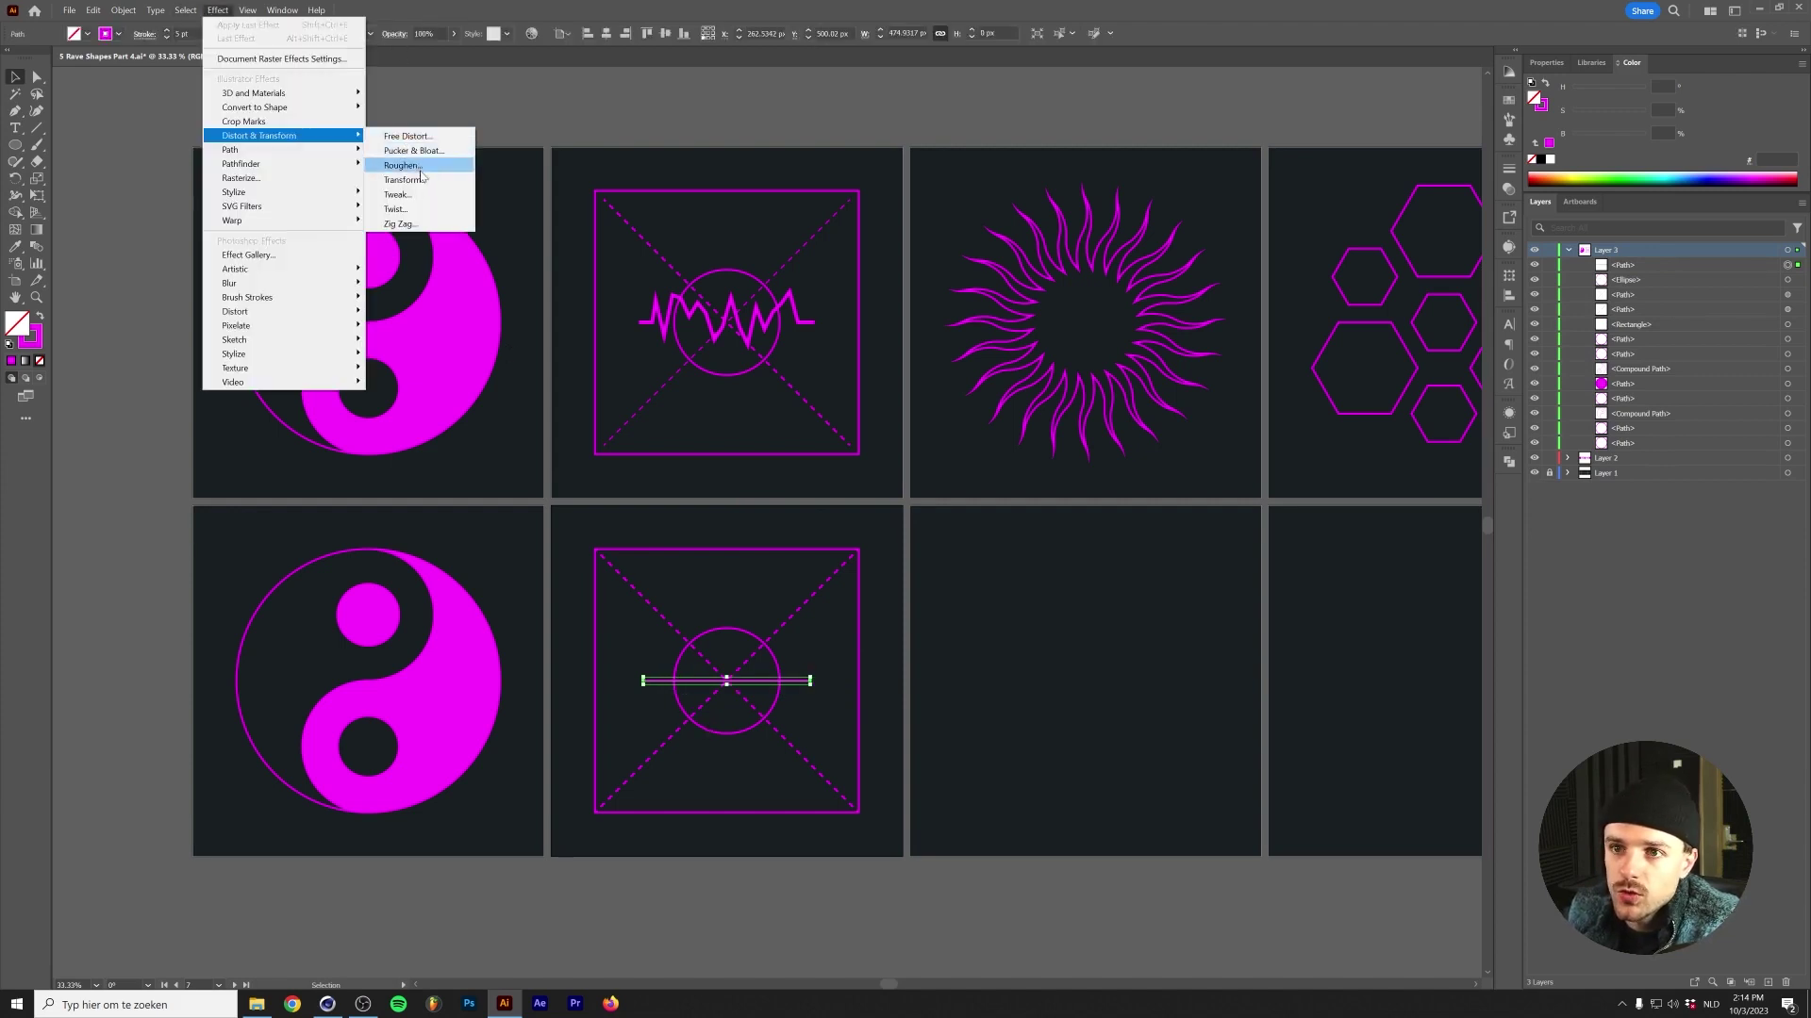
pyautogui.click(420, 169)
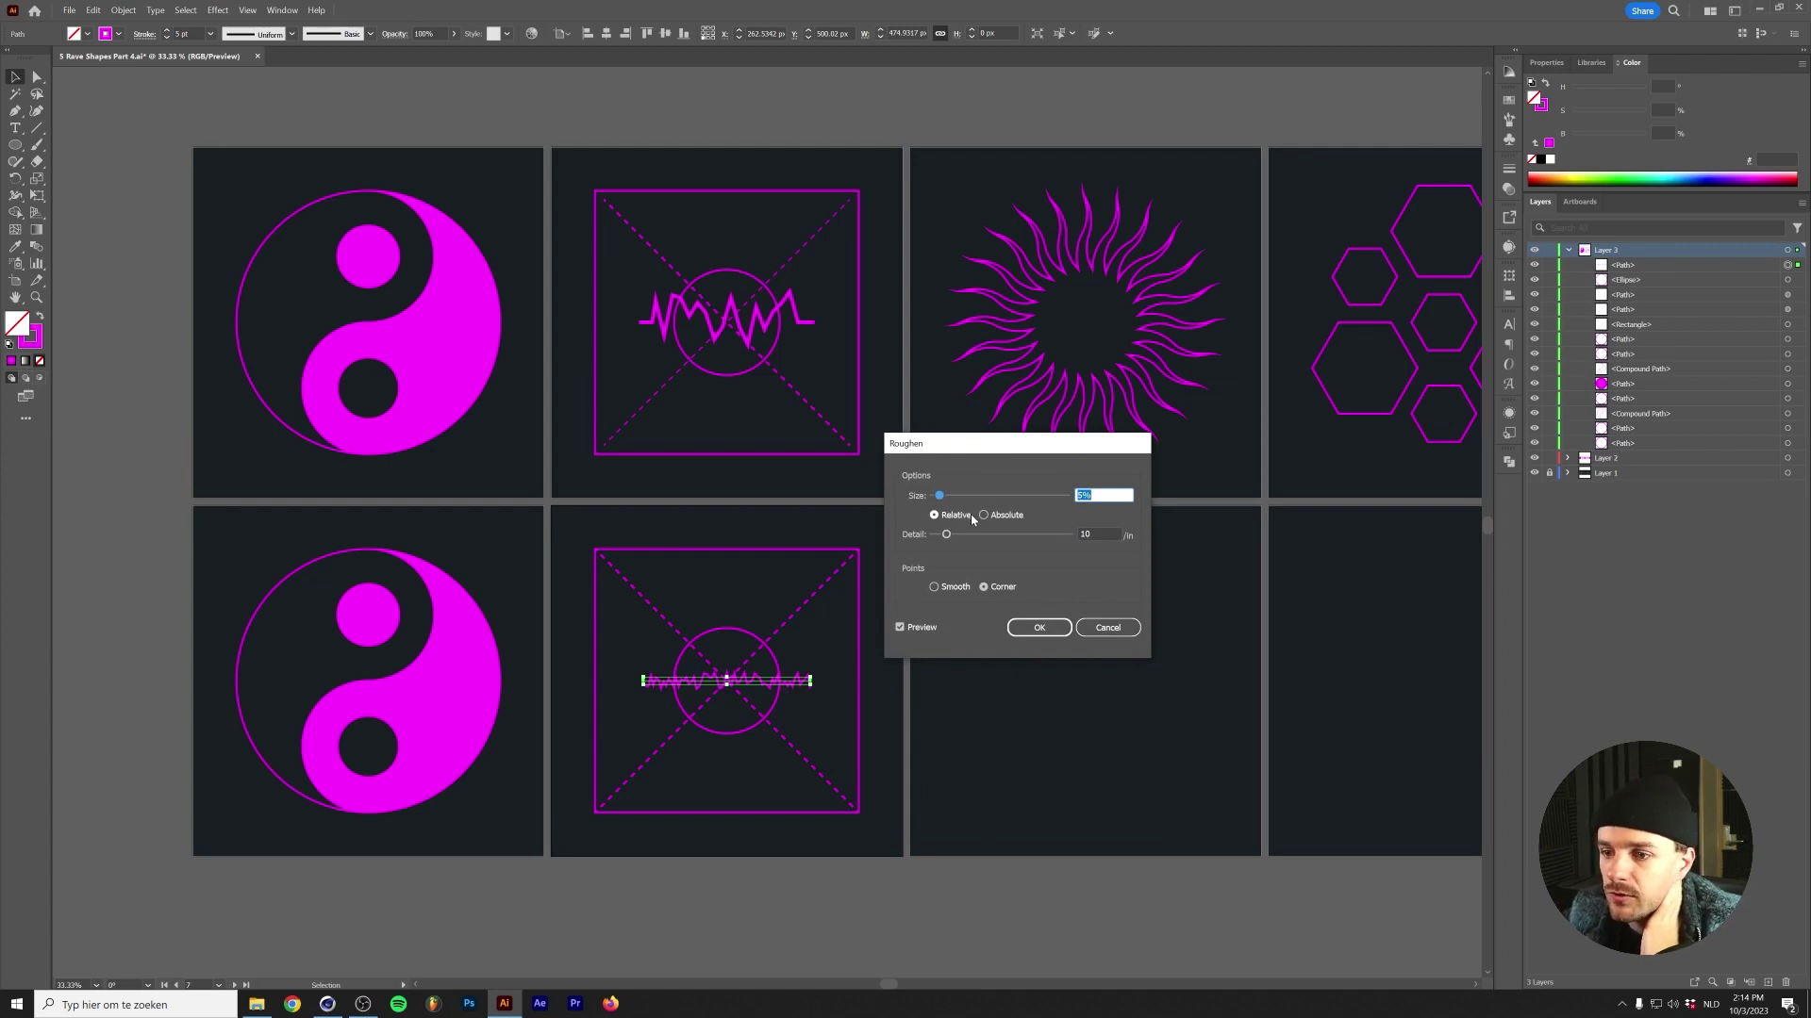
pyautogui.scroll(20, 1106, 495)
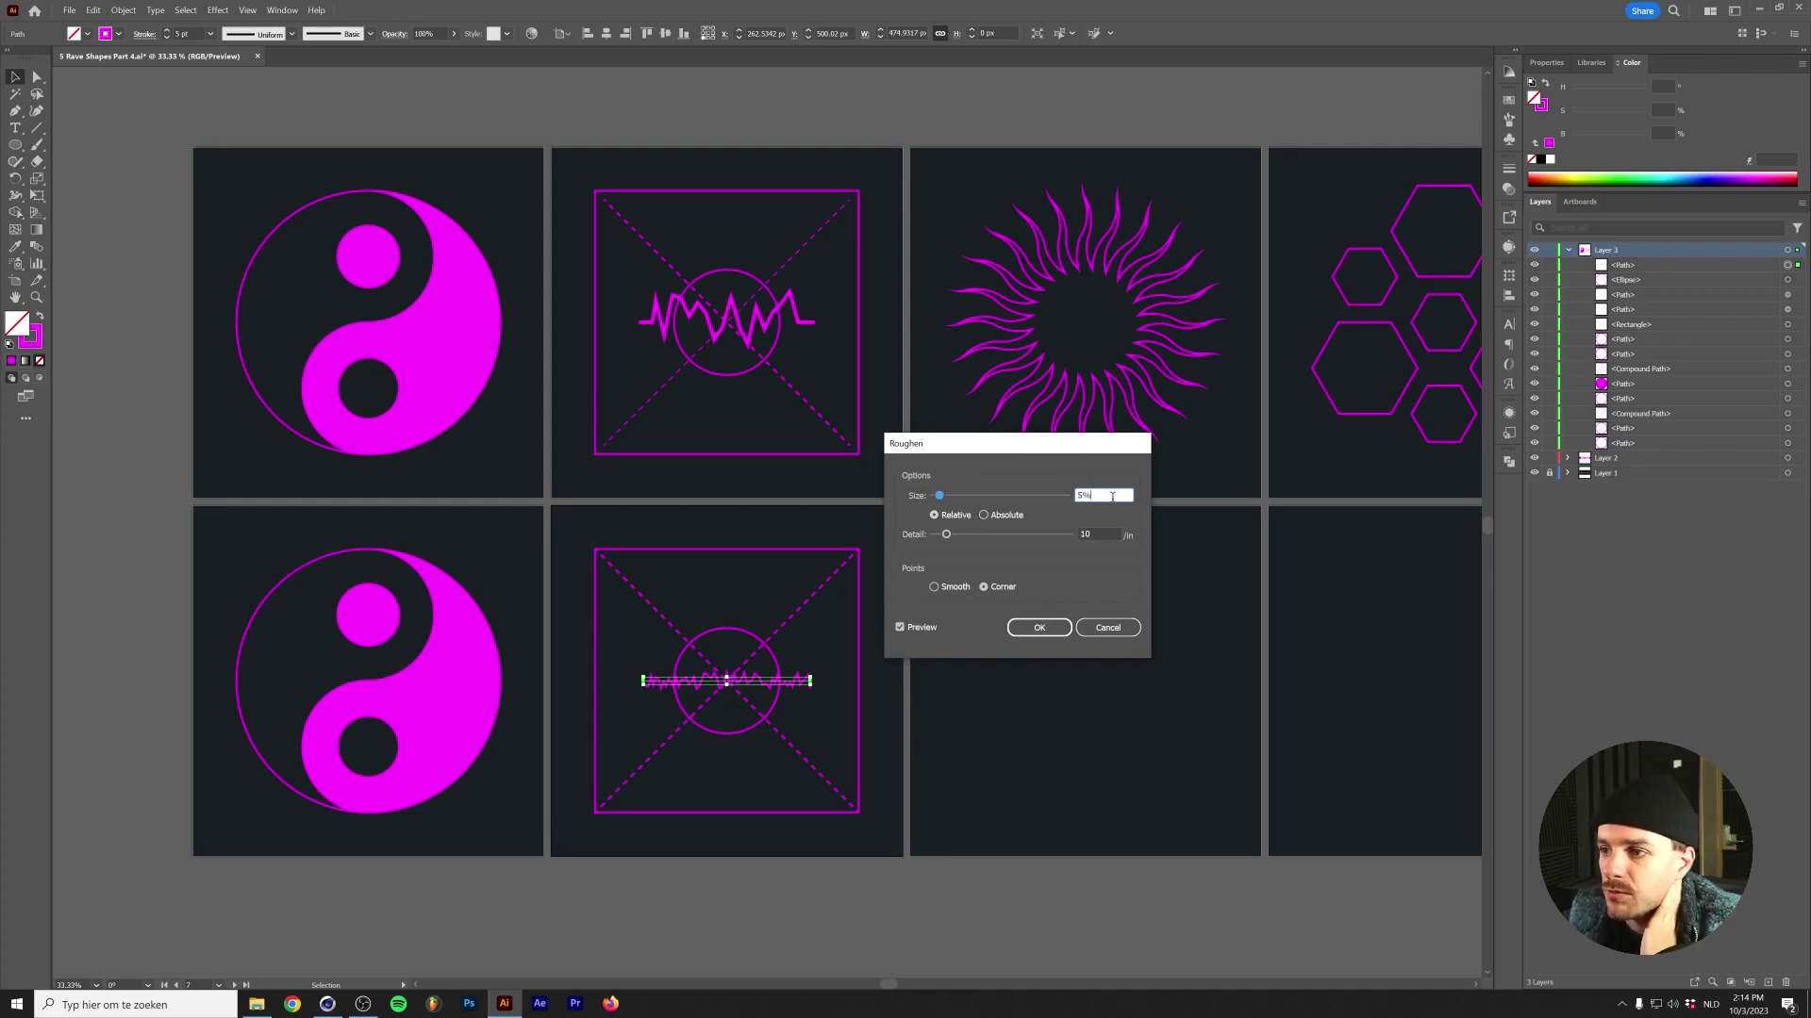
pyautogui.scroll(-16, 1106, 495)
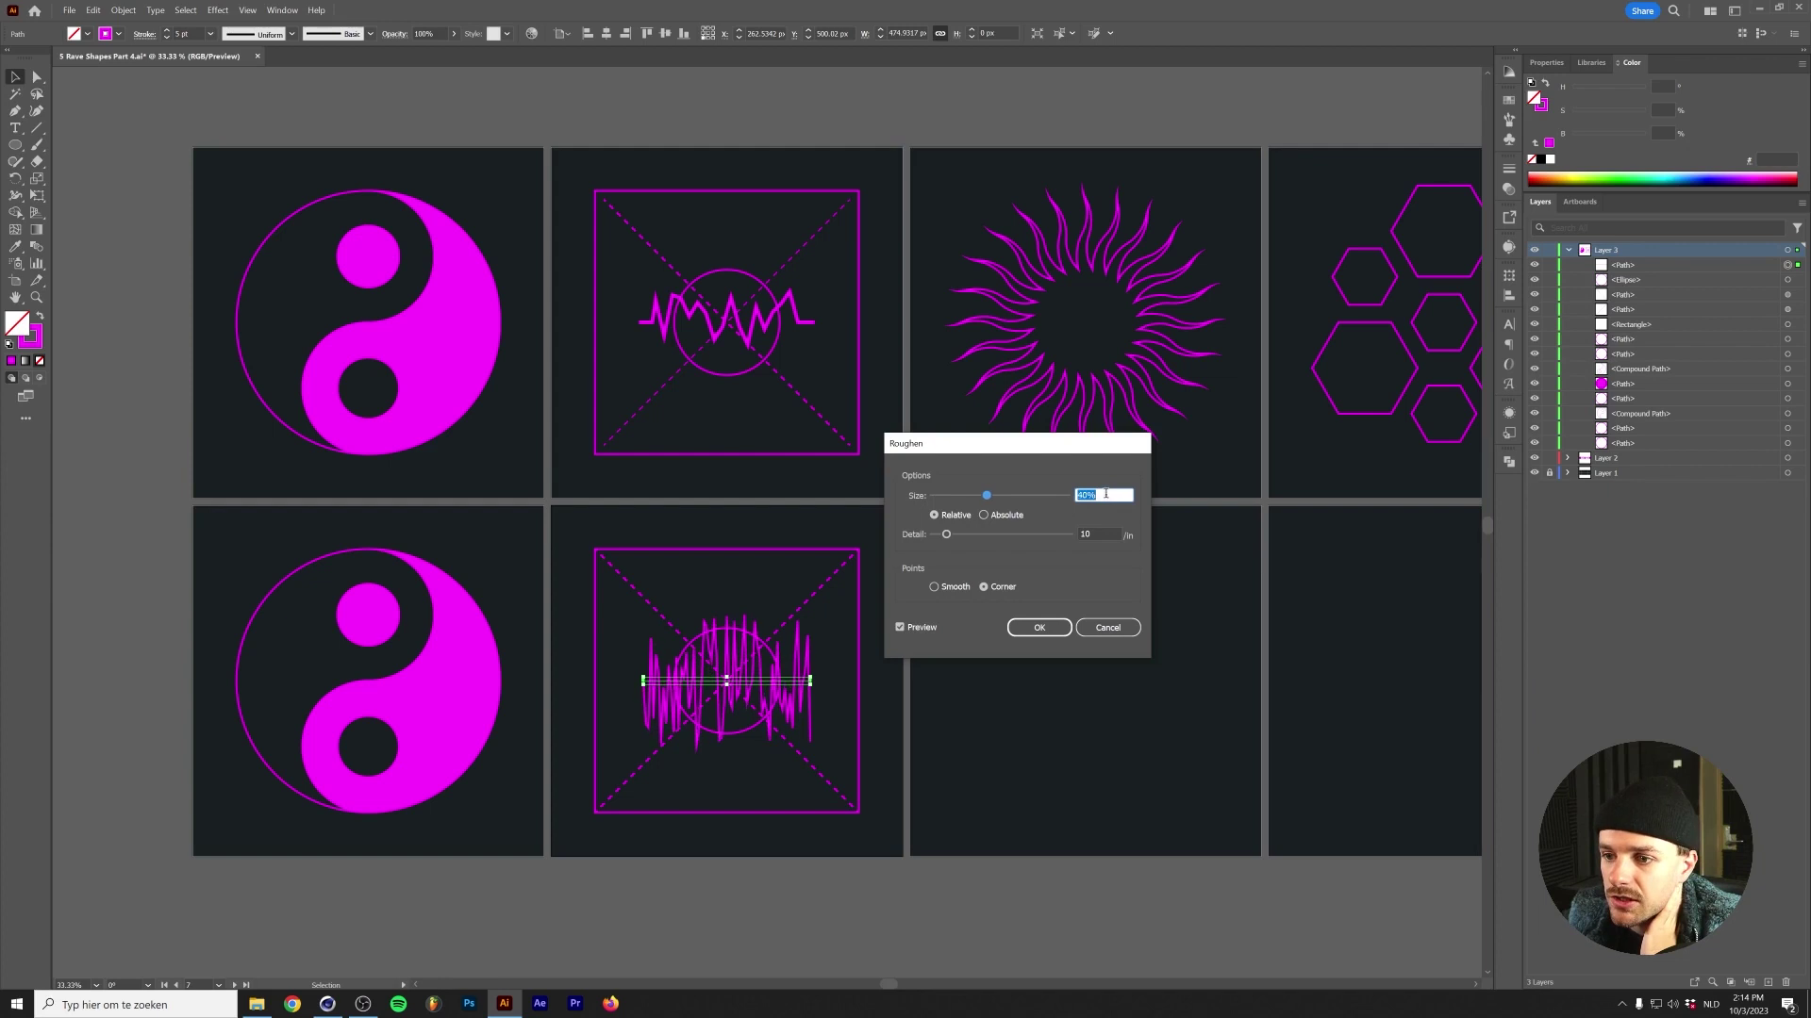
pyautogui.click(986, 516)
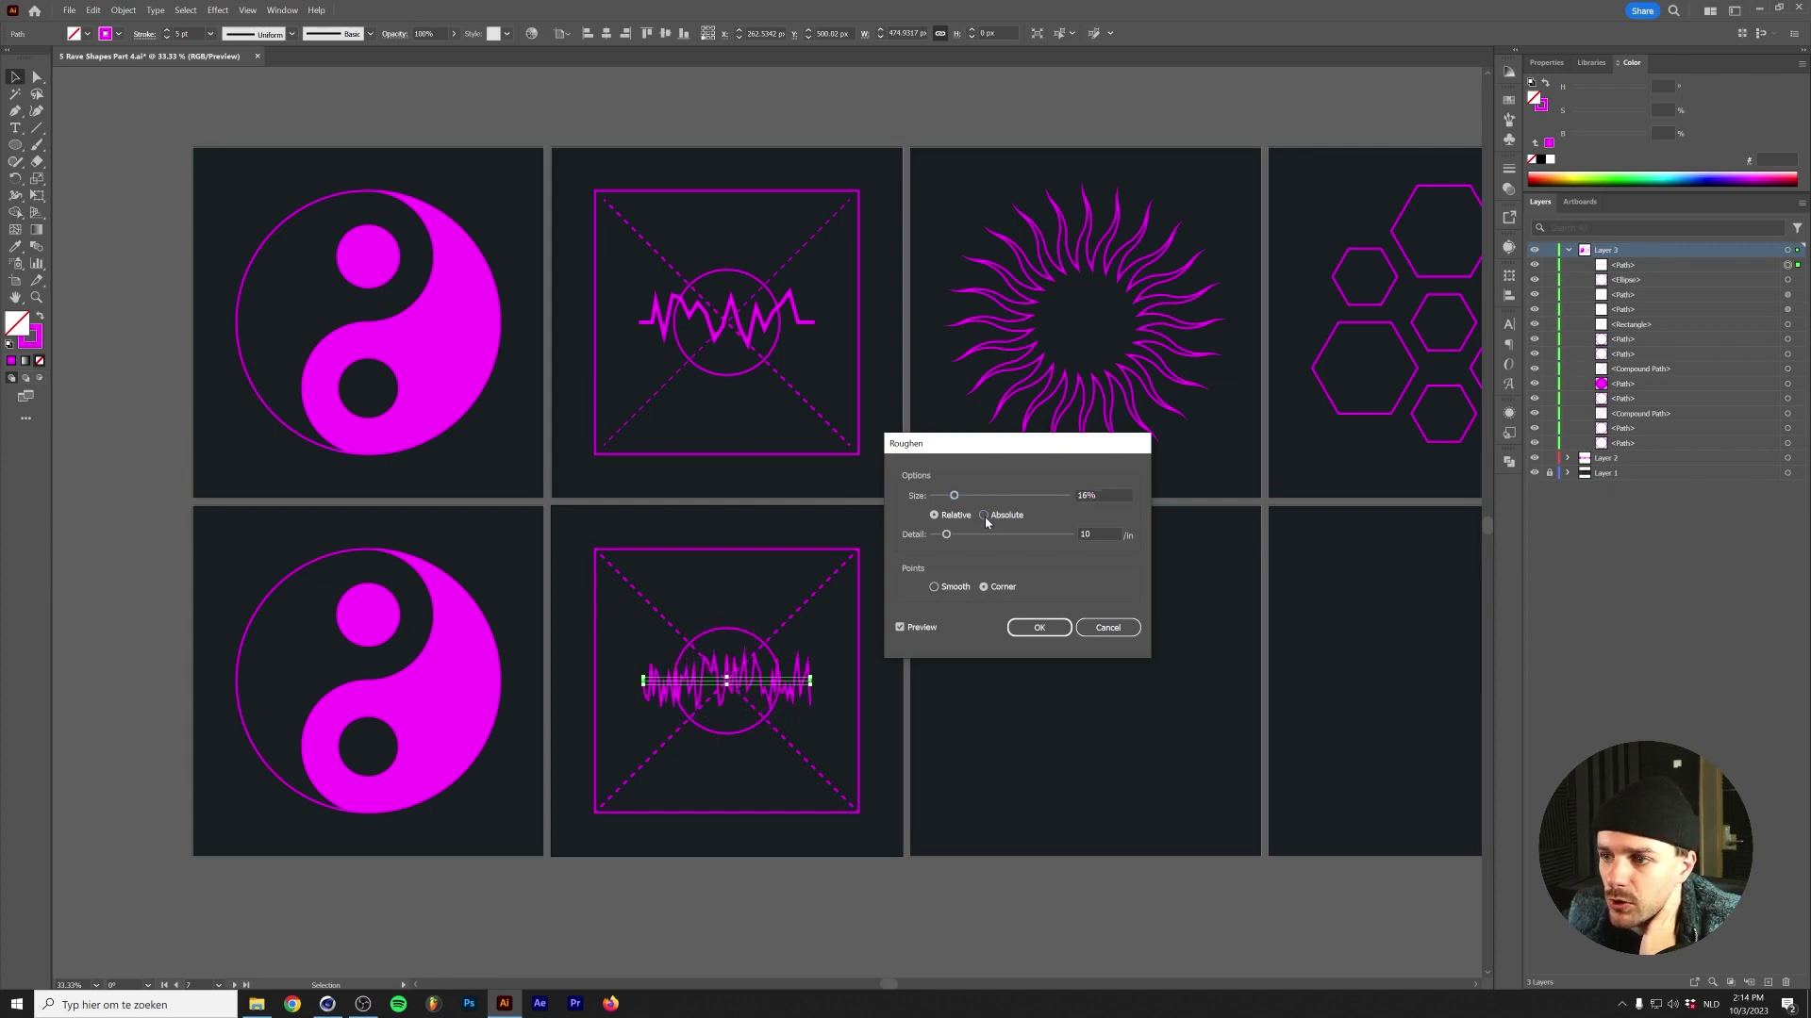
pyautogui.moveTo(954, 496)
pyautogui.mouseDown()
pyautogui.moveTo(974, 502)
pyautogui.moveTo(945, 497)
pyautogui.mouseUp()
pyautogui.click(934, 514)
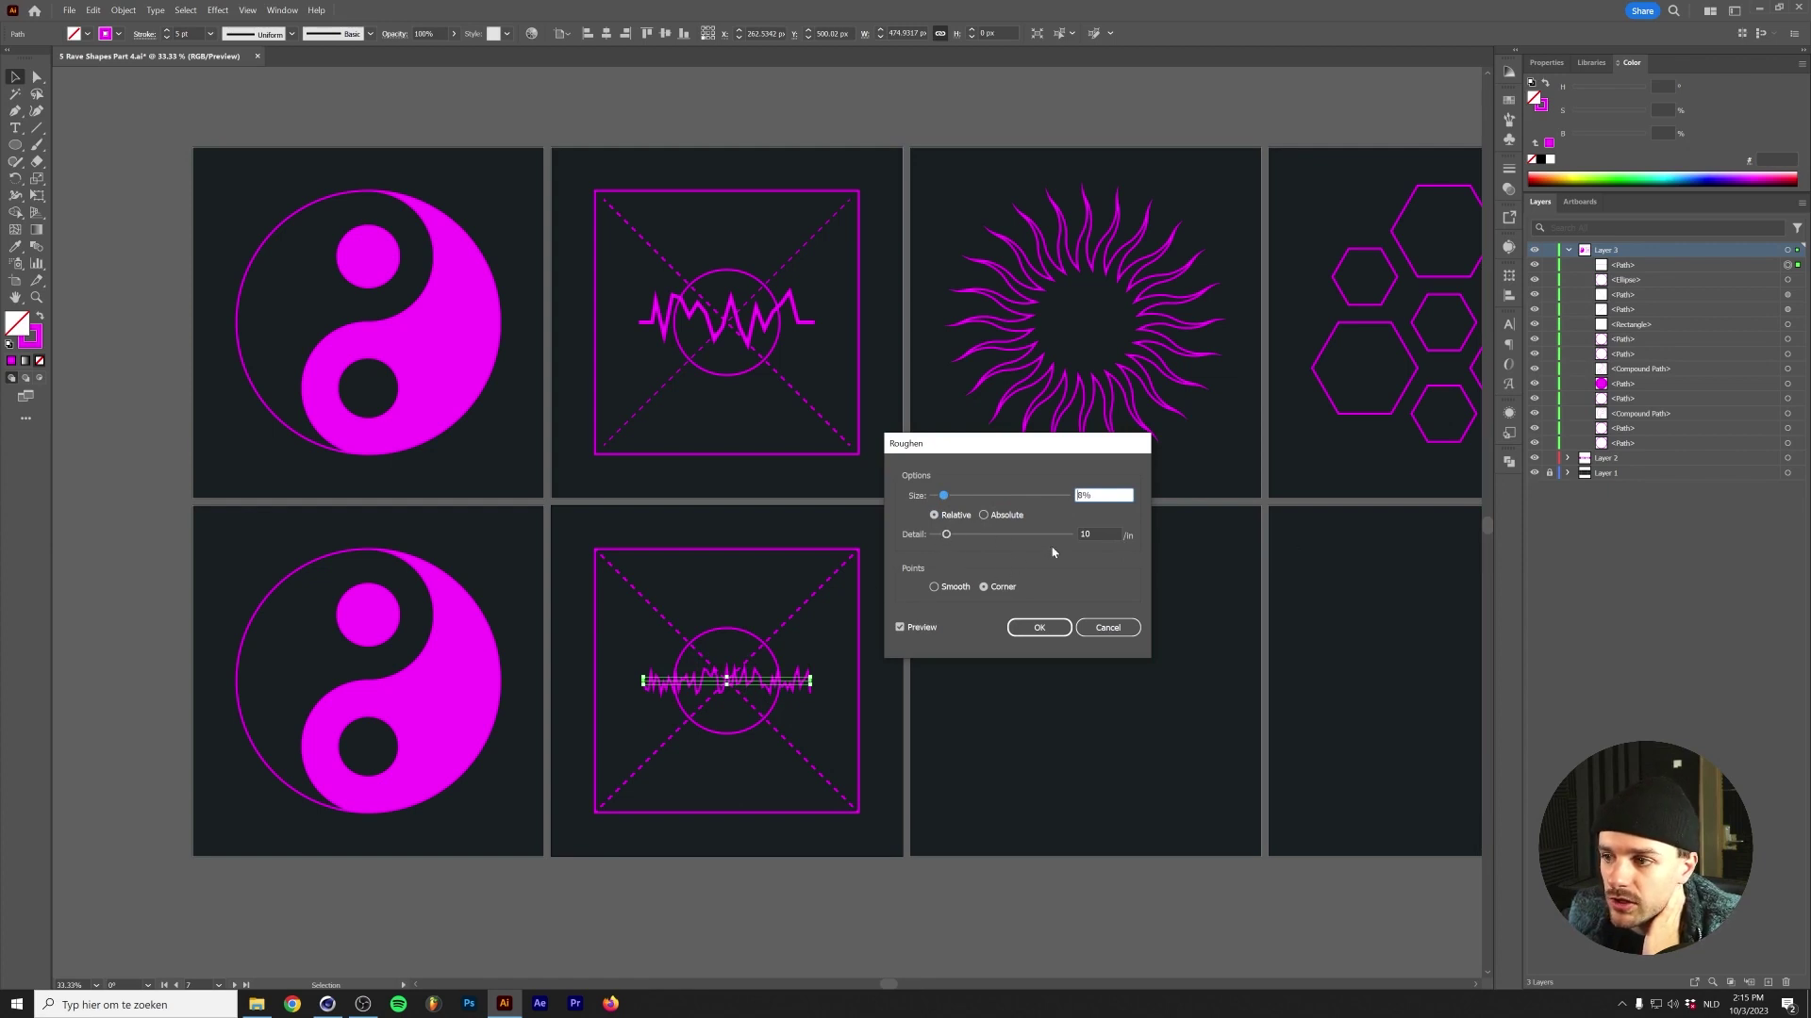
pyautogui.moveTo(946, 537)
pyautogui.mouseDown()
pyautogui.moveTo(989, 541)
pyautogui.moveTo(952, 537)
pyautogui.mouseUp()
pyautogui.scroll(-8, 1085, 534)
pyautogui.scroll(-2, 1086, 534)
pyautogui.scroll(-2, 1086, 534)
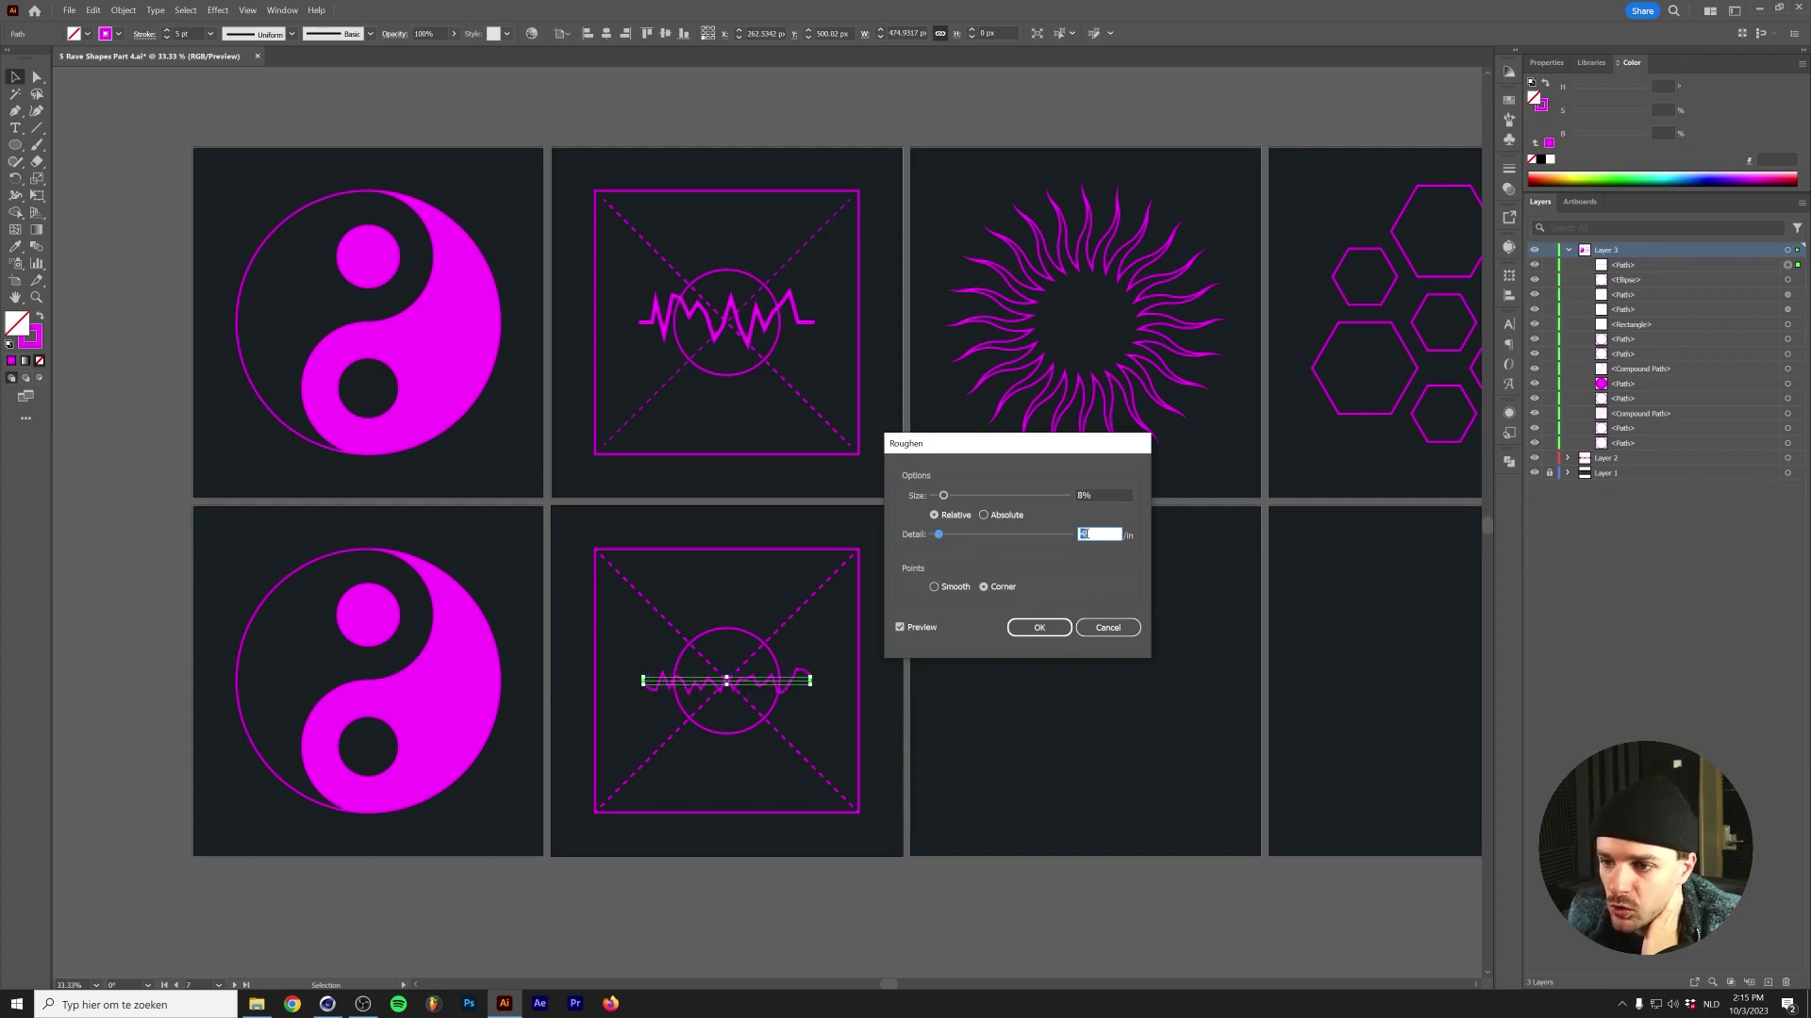
pyautogui.click(949, 591)
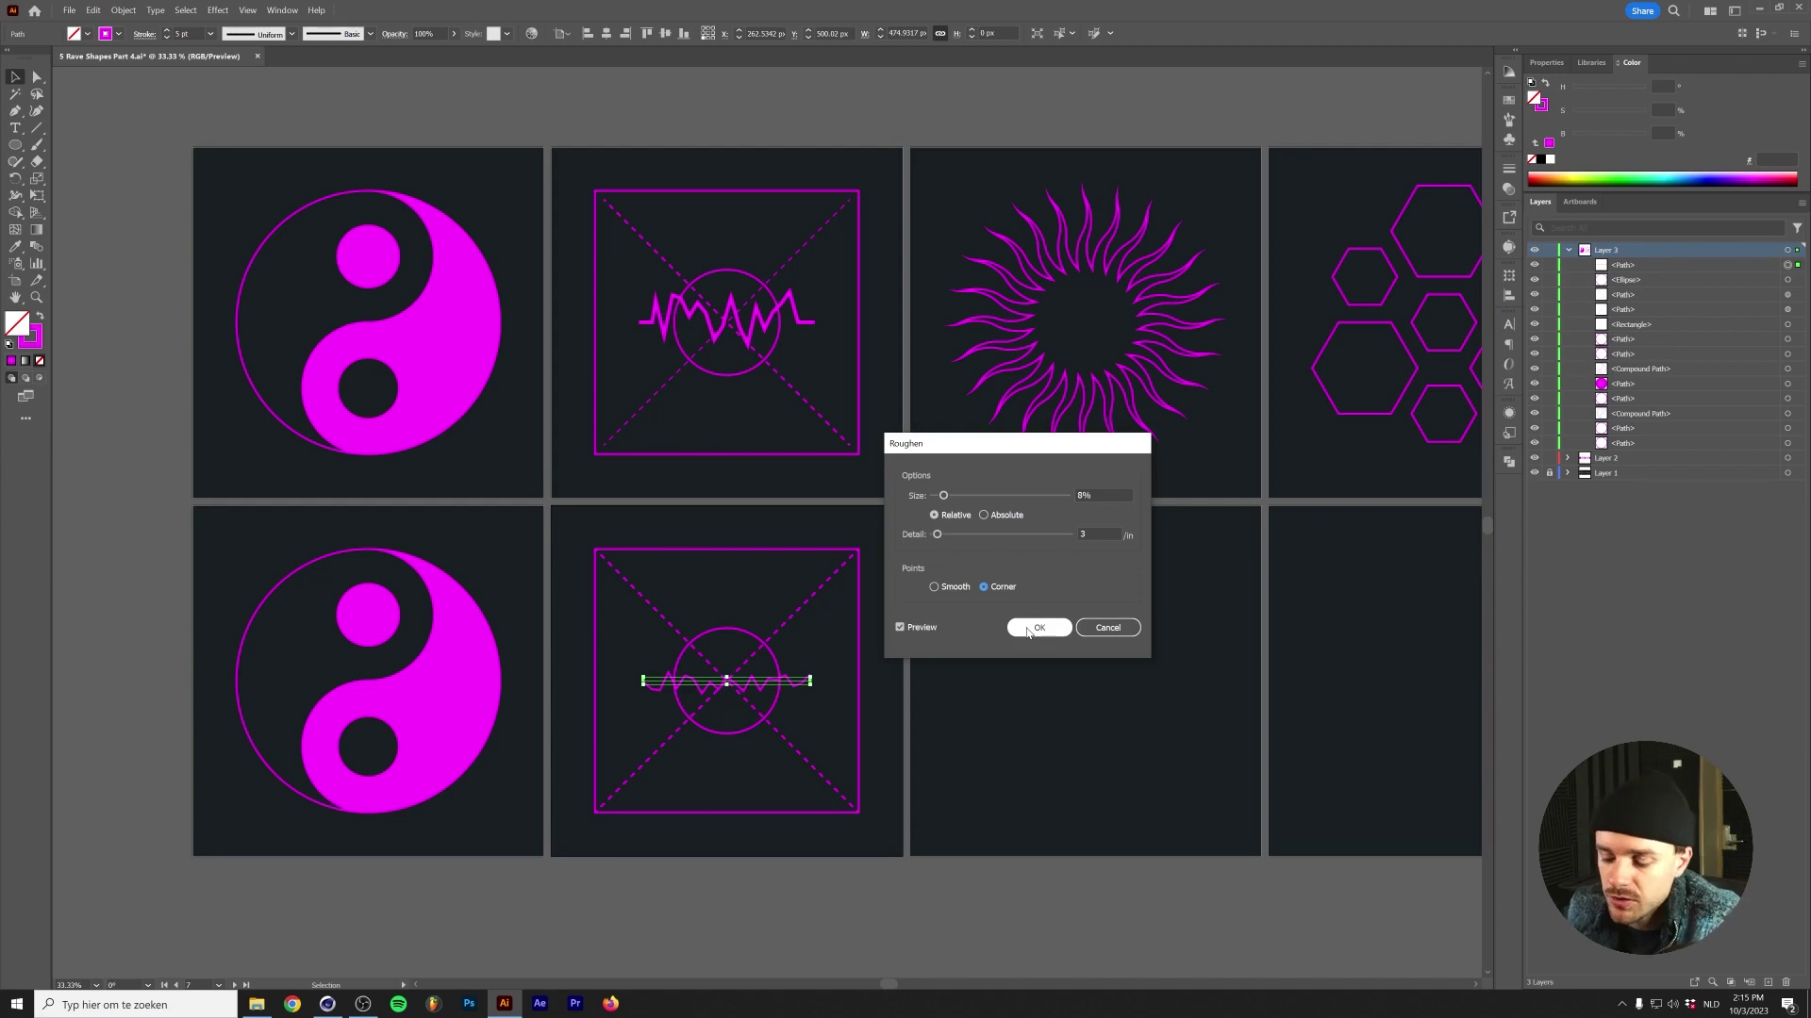
pyautogui.click(1037, 628)
pyautogui.hotkey('ctrl', '+')
pyautogui.hotkey('ctrl', 'shift', 'a')
# Expand the roughened line's appearance into an editable zigzag path of real anchor points.
pyautogui.click(956, 666)
pyautogui.click(123, 15)
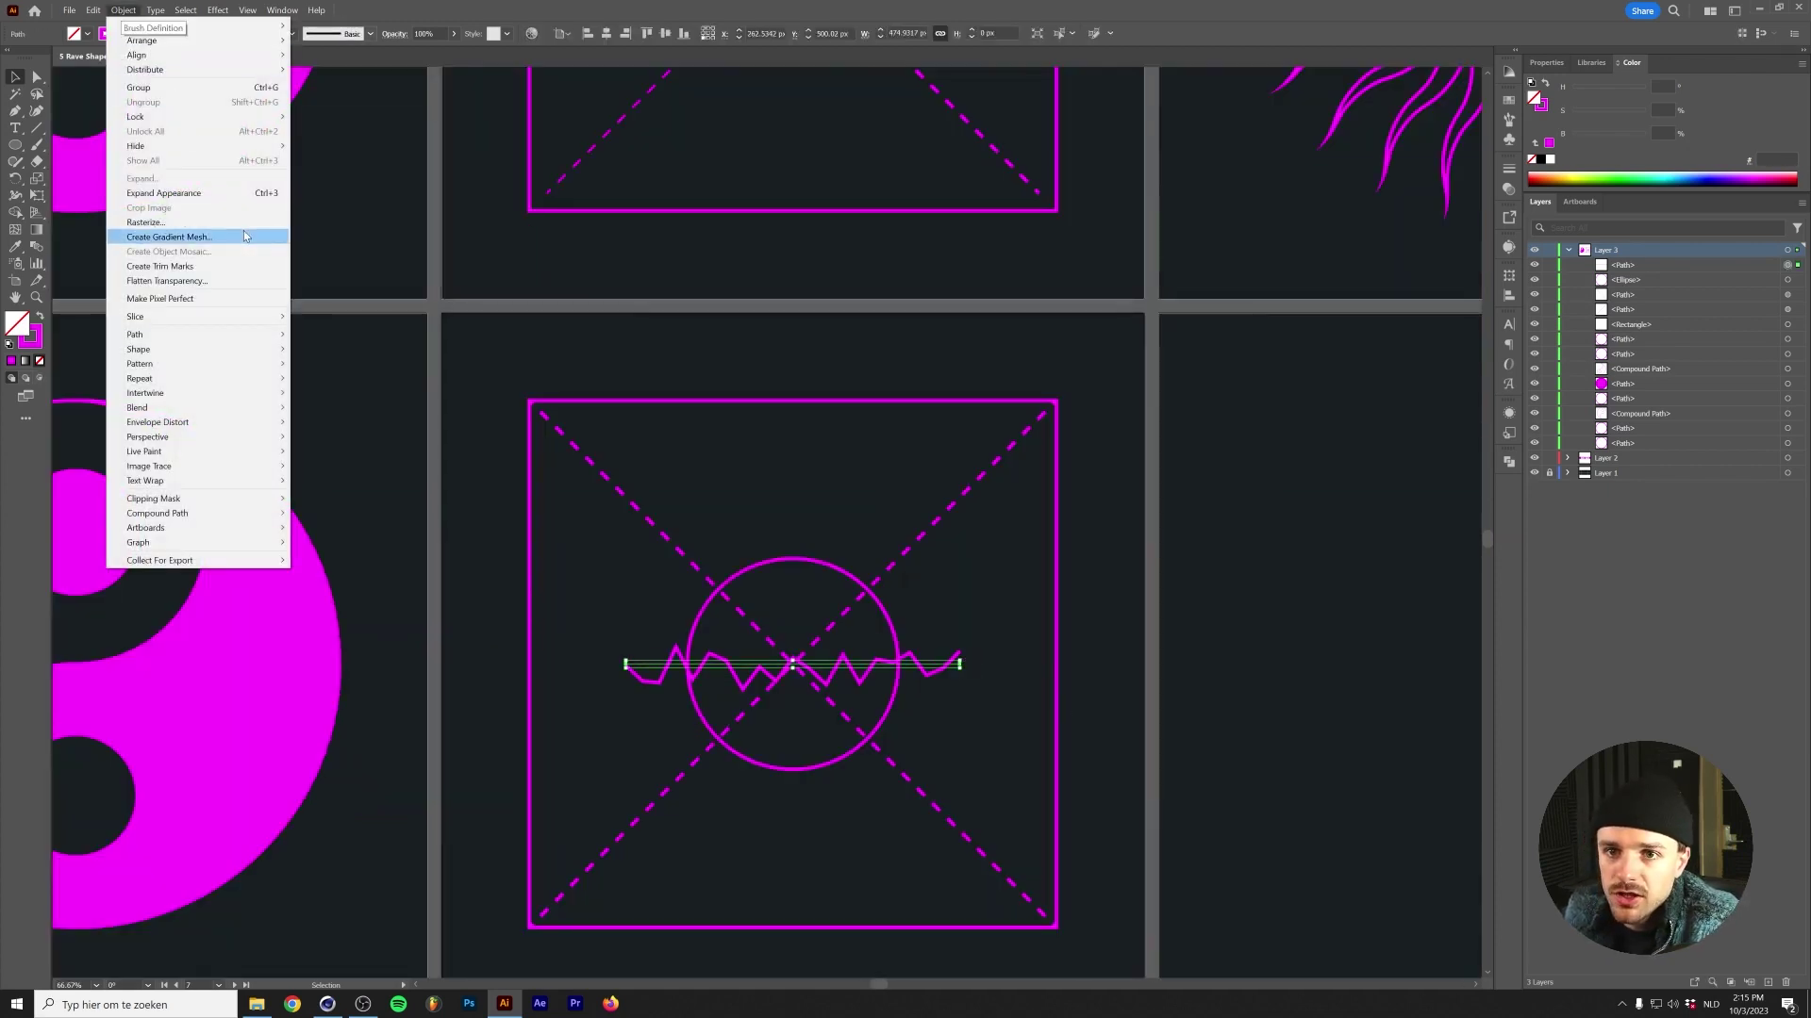
pyautogui.click(151, 193)
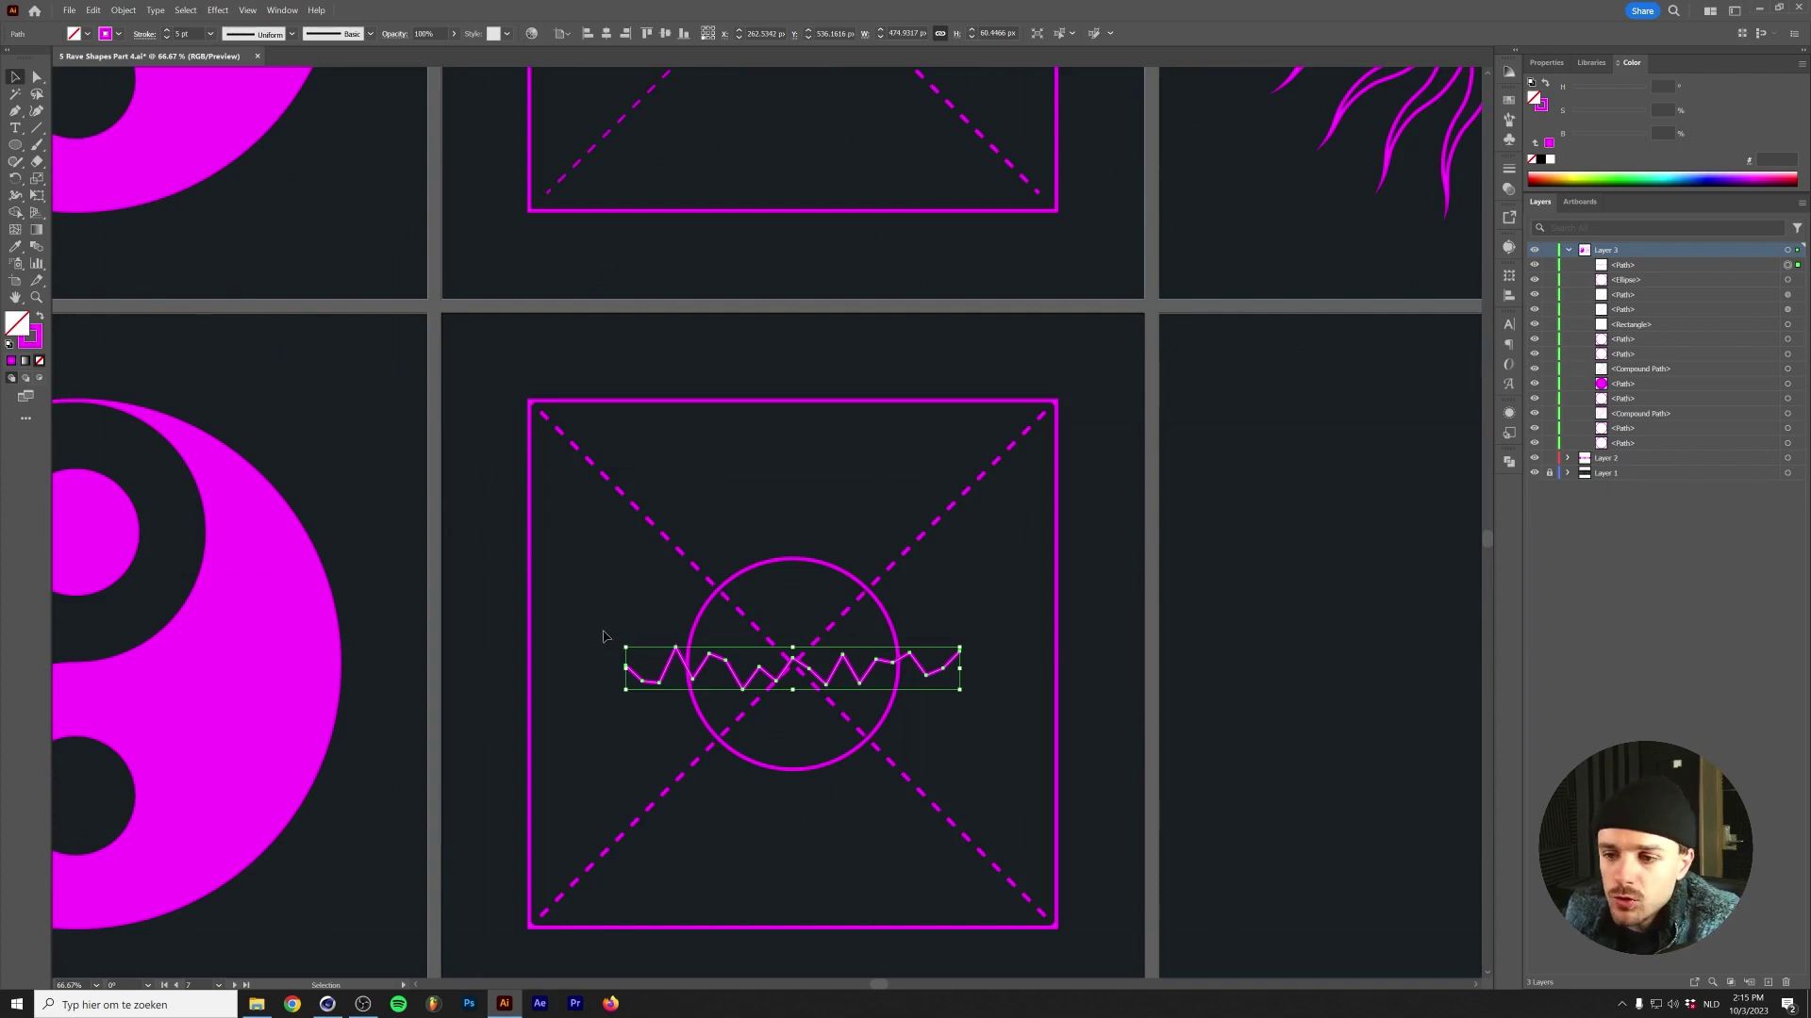
pyautogui.scroll(3, 609, 632)
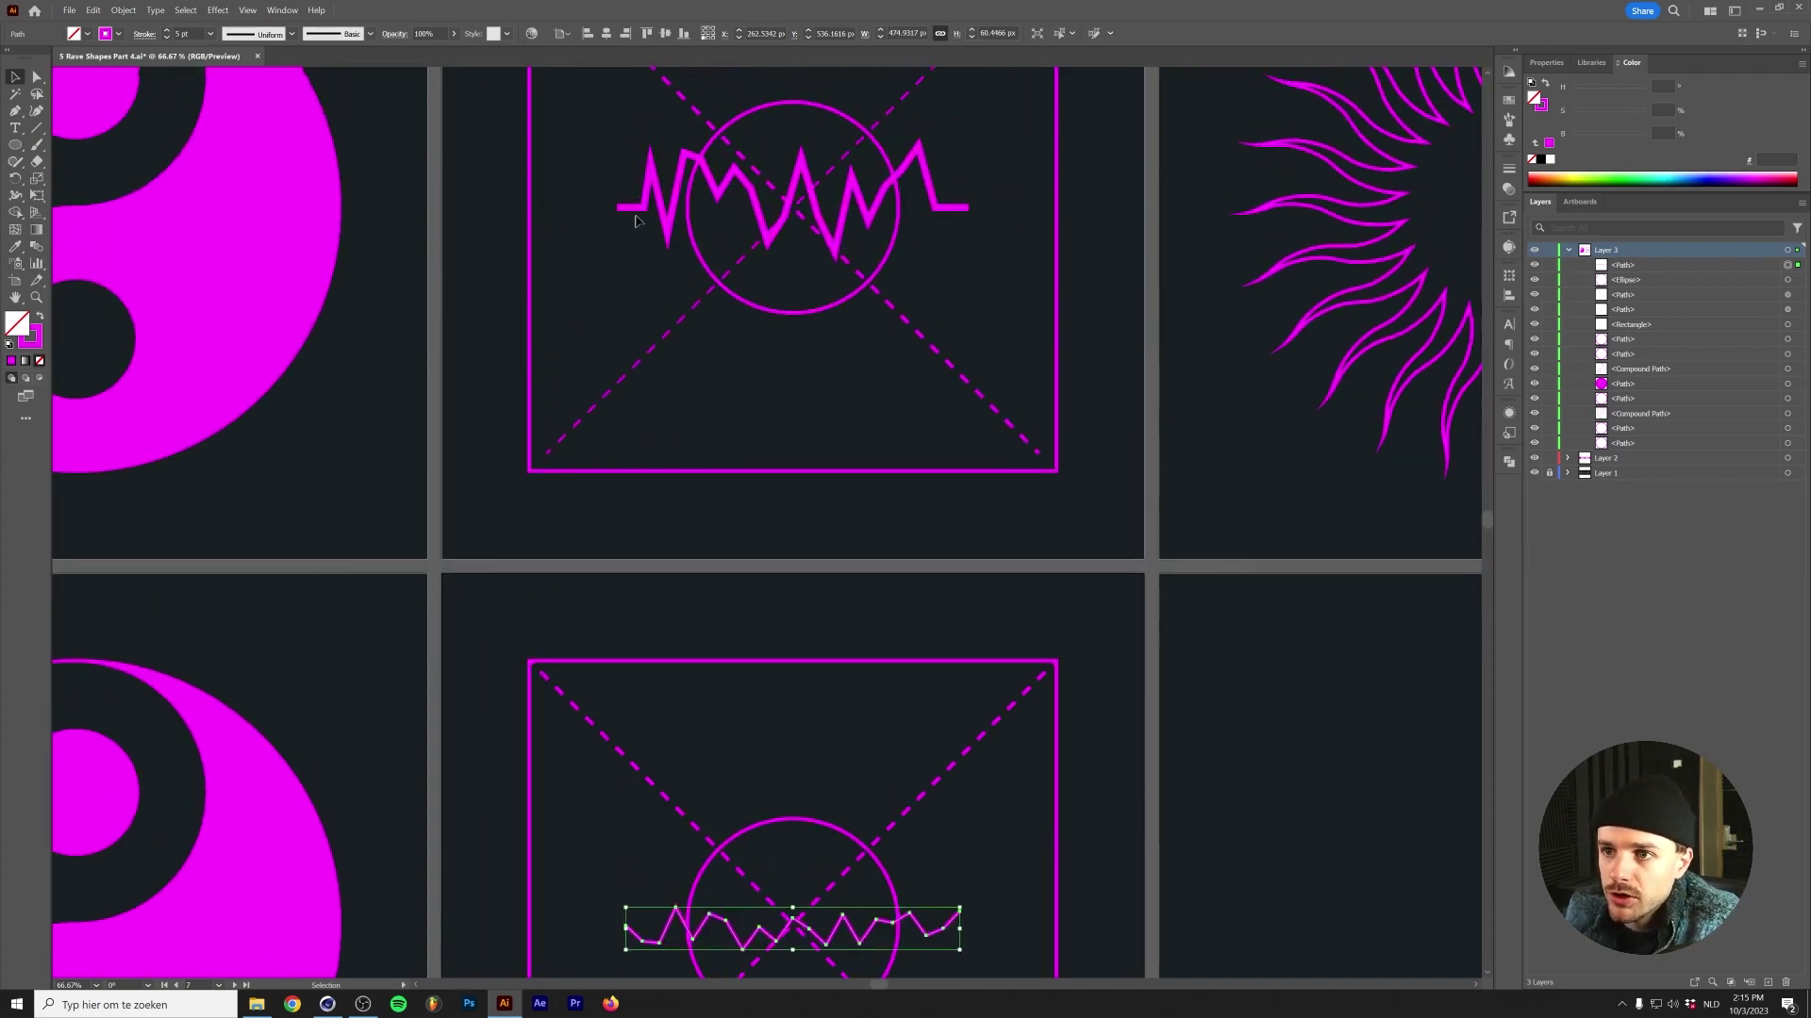
pyautogui.scroll(-1, 683, 853)
pyautogui.scroll(-1, 632, 788)
pyautogui.moveTo(595, 697); pyautogui.dragTo(638, 804)
# Select the zigzag's left and right end anchors and align them vertically so they sit level.
pyautogui.click(983, 701)
pyautogui.press('a')
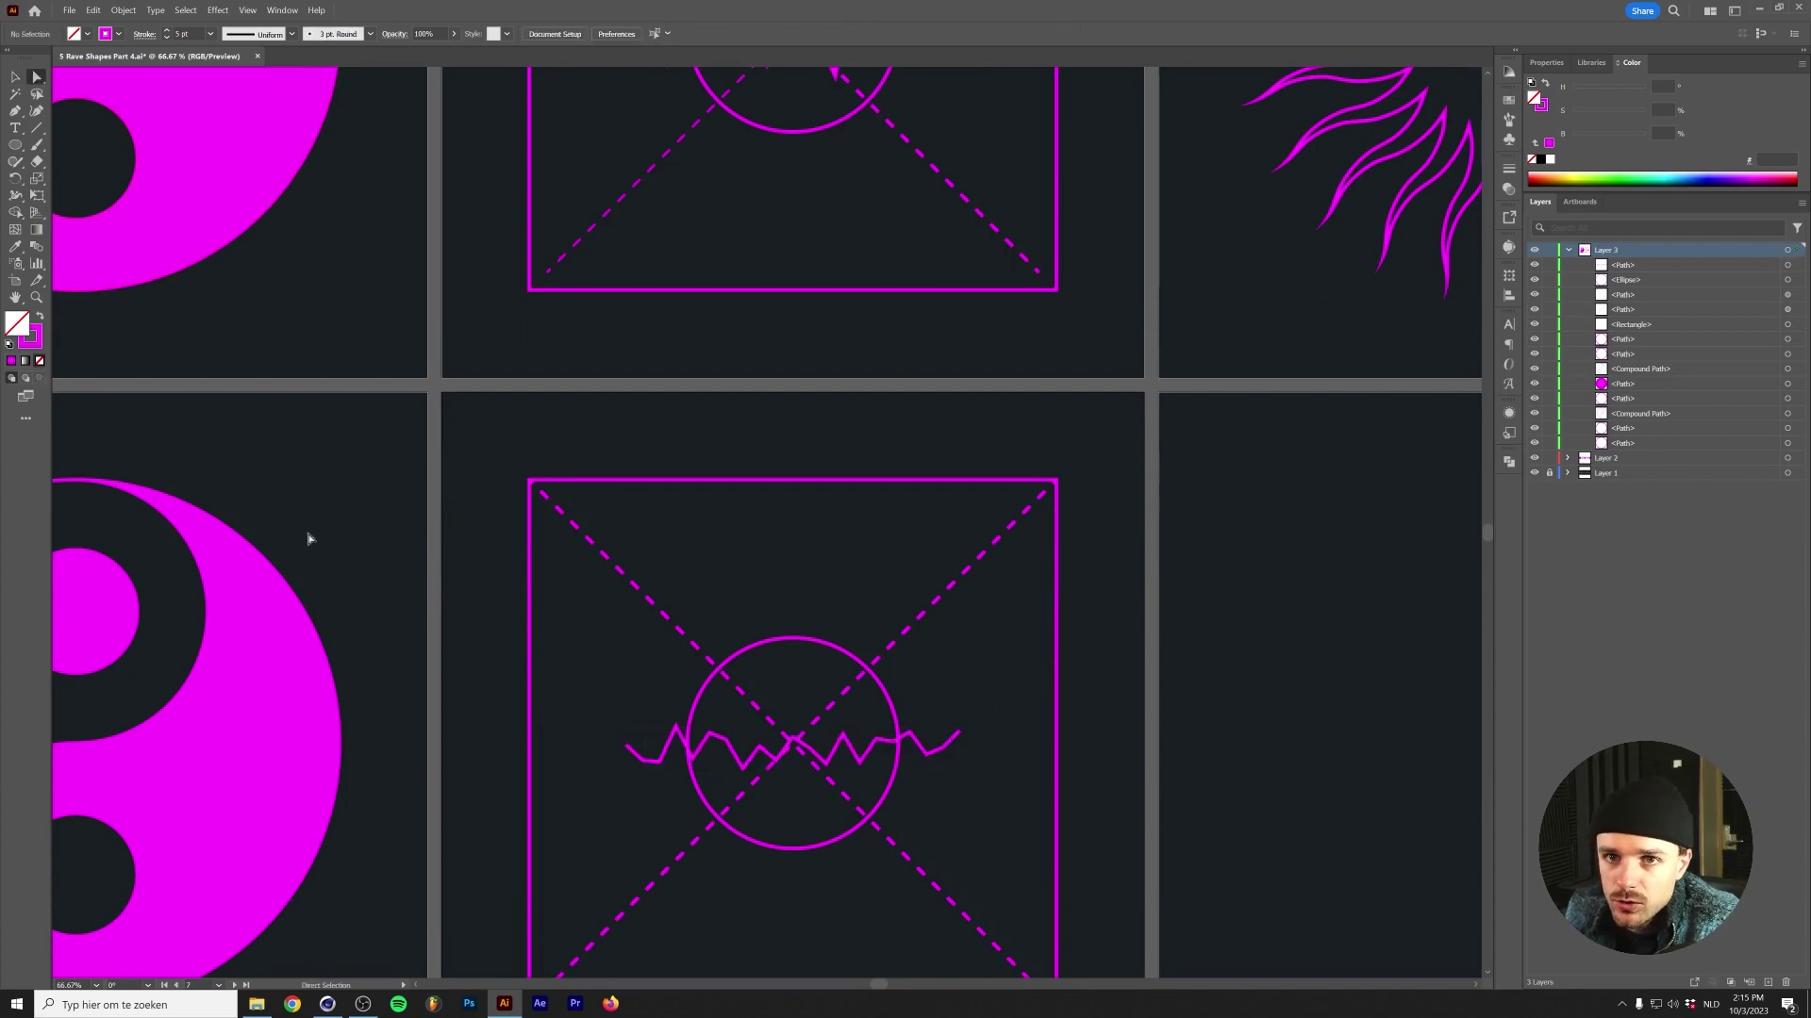
pyautogui.moveTo(597, 719); pyautogui.dragTo(647, 809)
pyautogui.moveTo(984, 705); pyautogui.dragTo(942, 782)
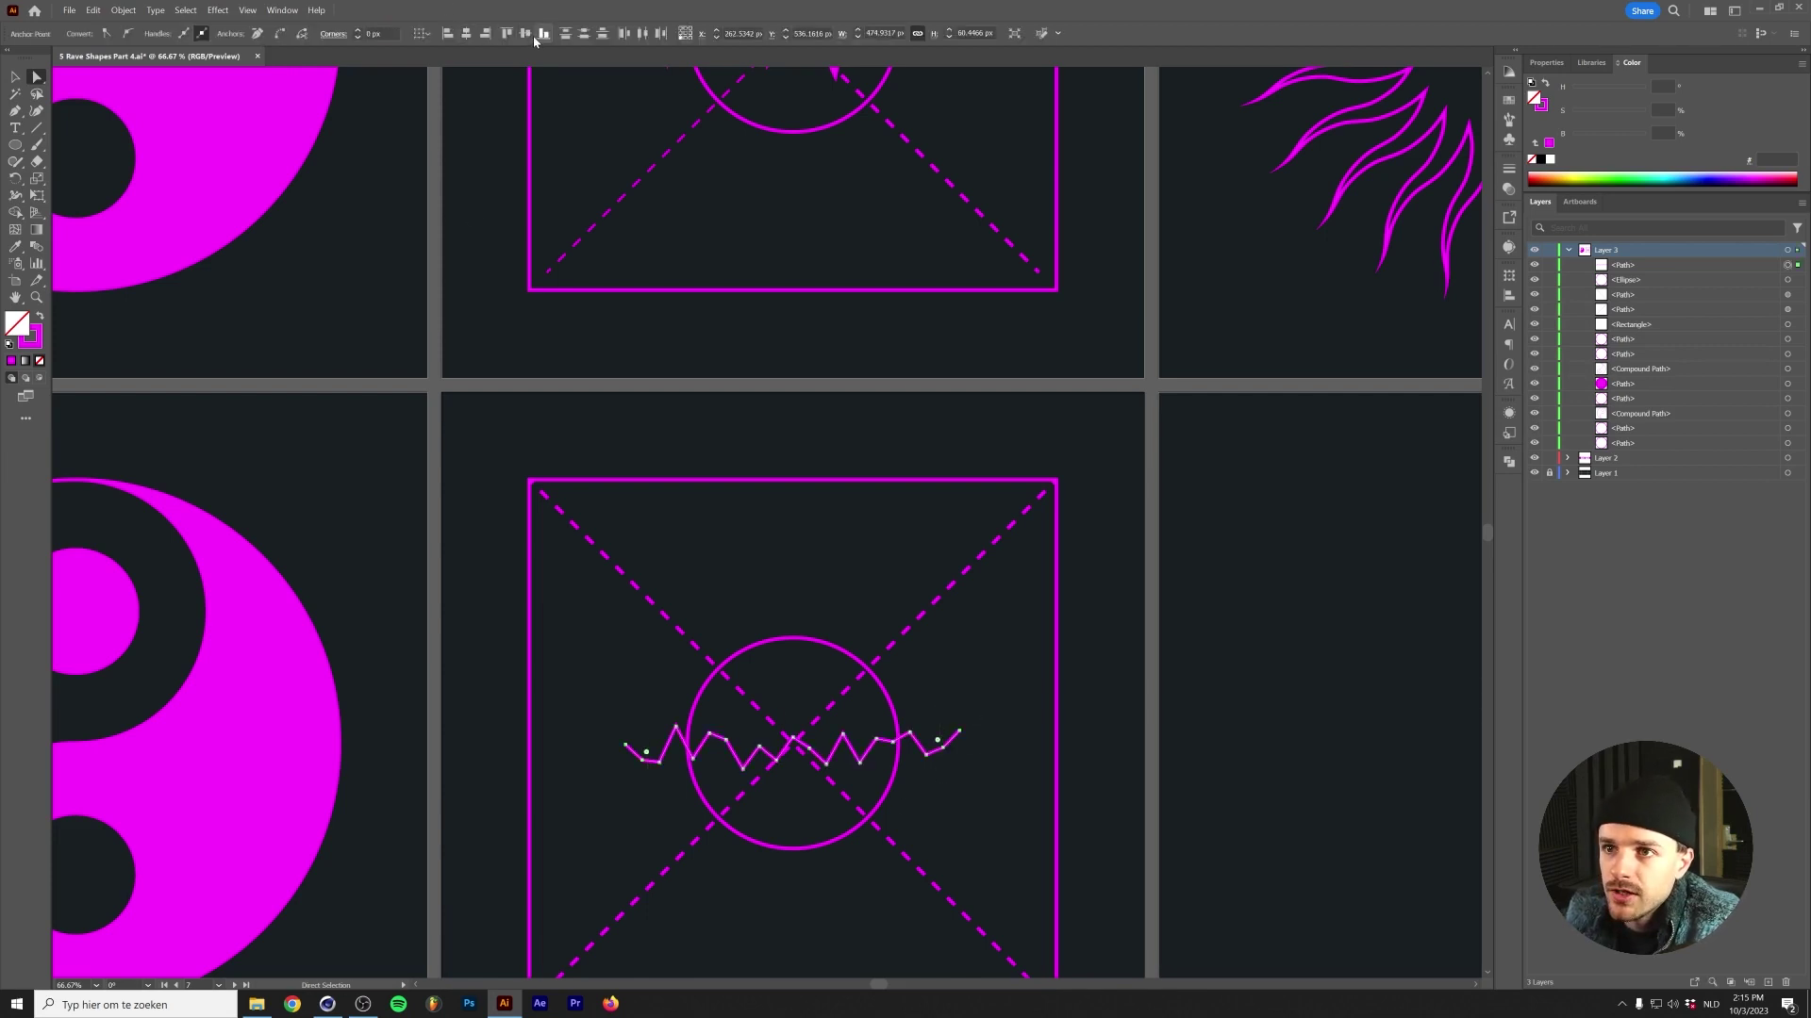
pyautogui.click(420, 33)
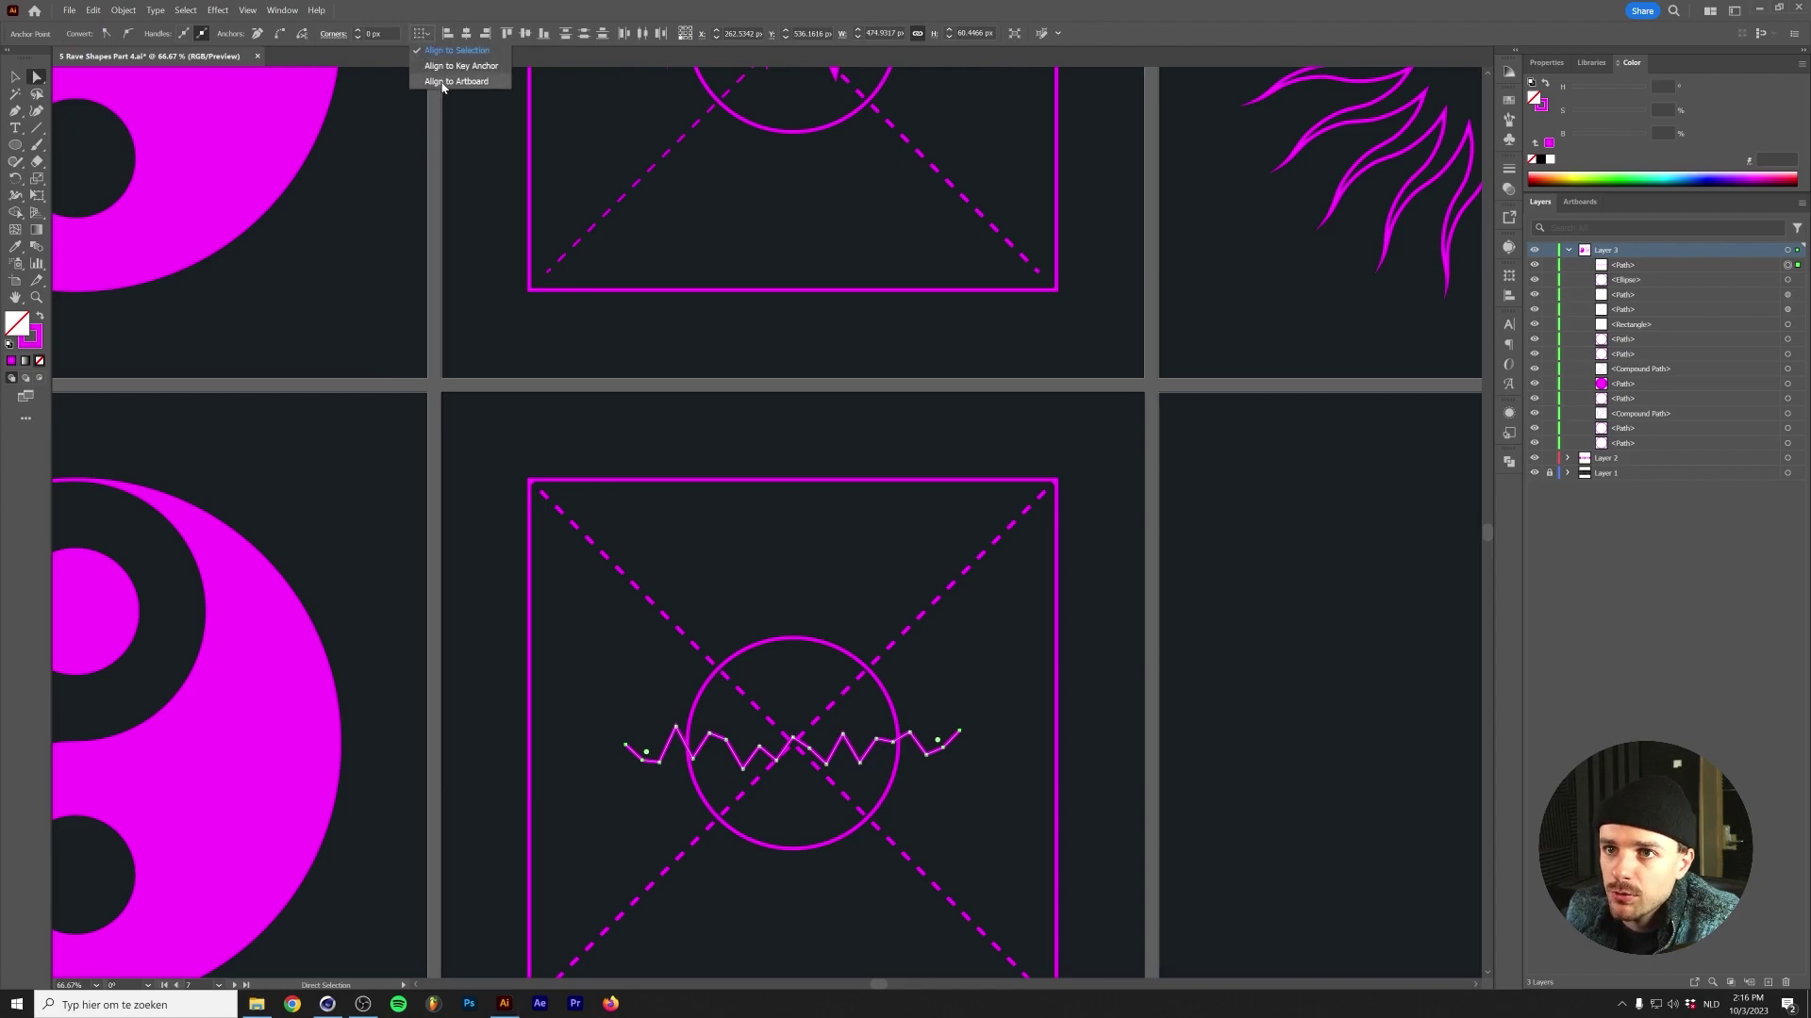
pyautogui.click(462, 71)
pyautogui.click(524, 35)
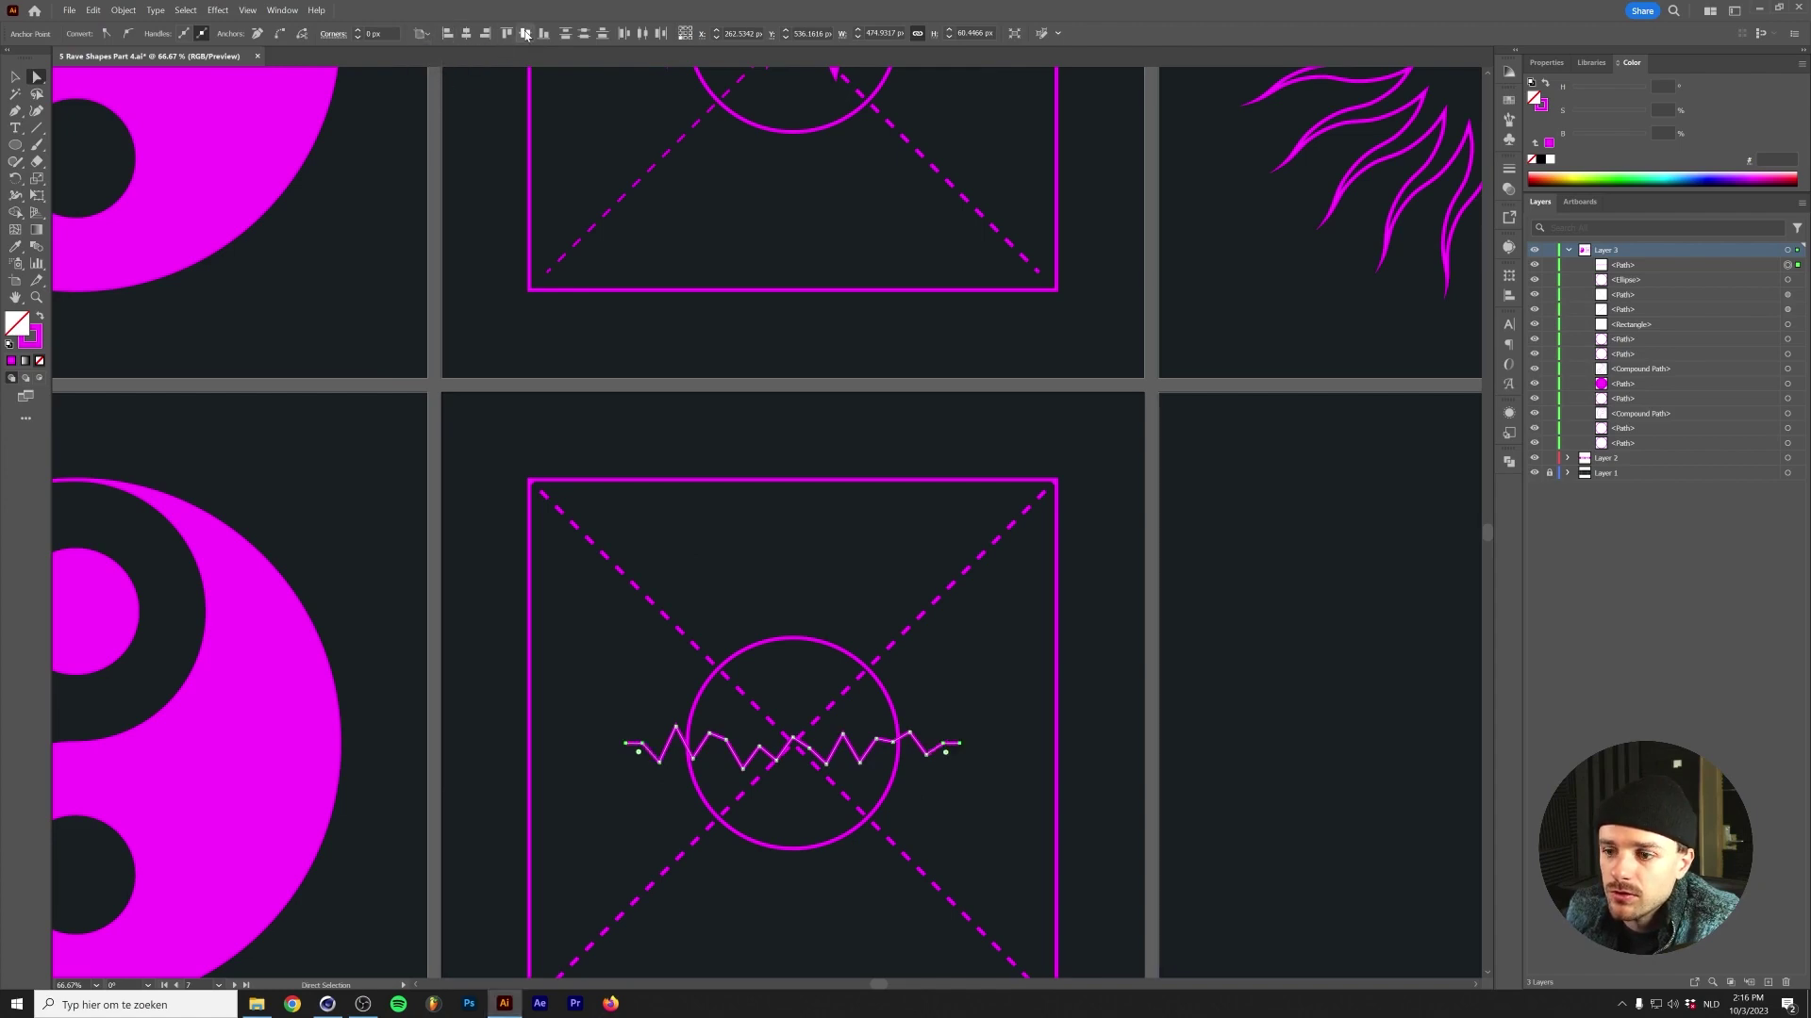
pyautogui.click(486, 521)
pyautogui.scroll(-1, 536, 552)
# Apply a horizontal Bulge warp with 39% bend to the lower zigzag path.
pyautogui.press('v')
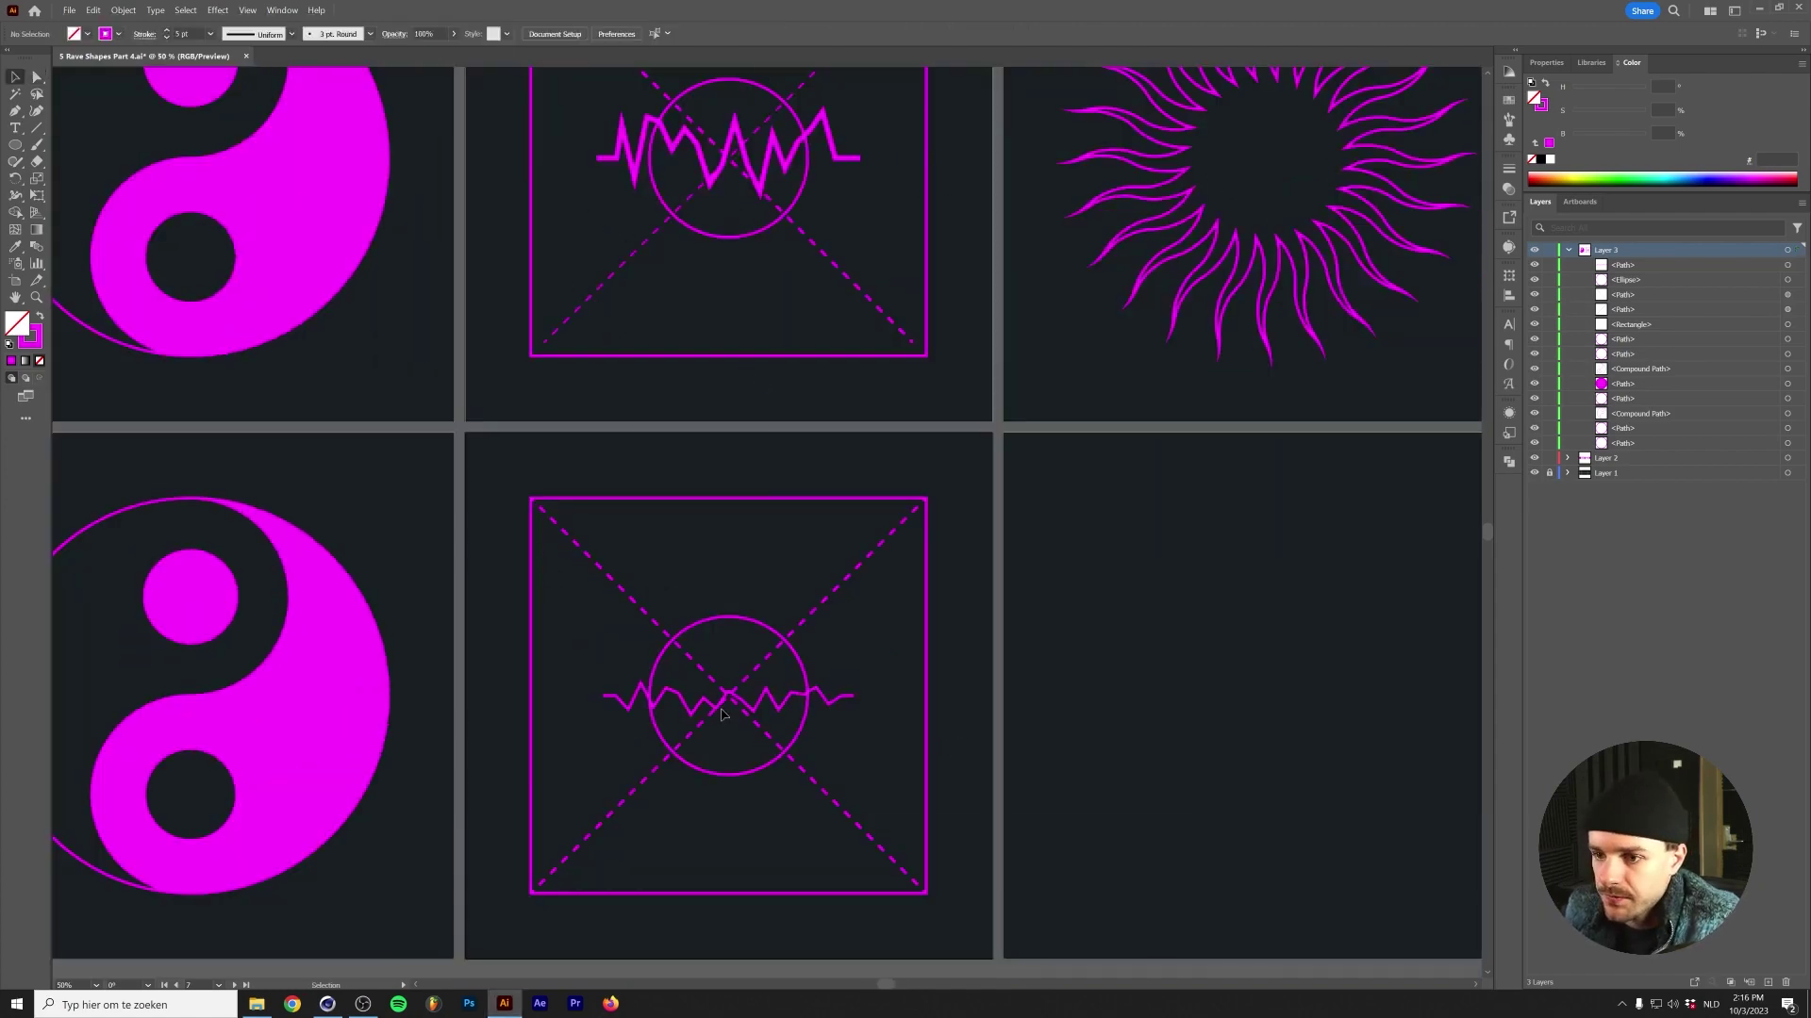
pyautogui.click(717, 709)
pyautogui.moveTo(728, 684); pyautogui.dragTo(735, 649)
pyautogui.hotkey('ctrl', 'z')
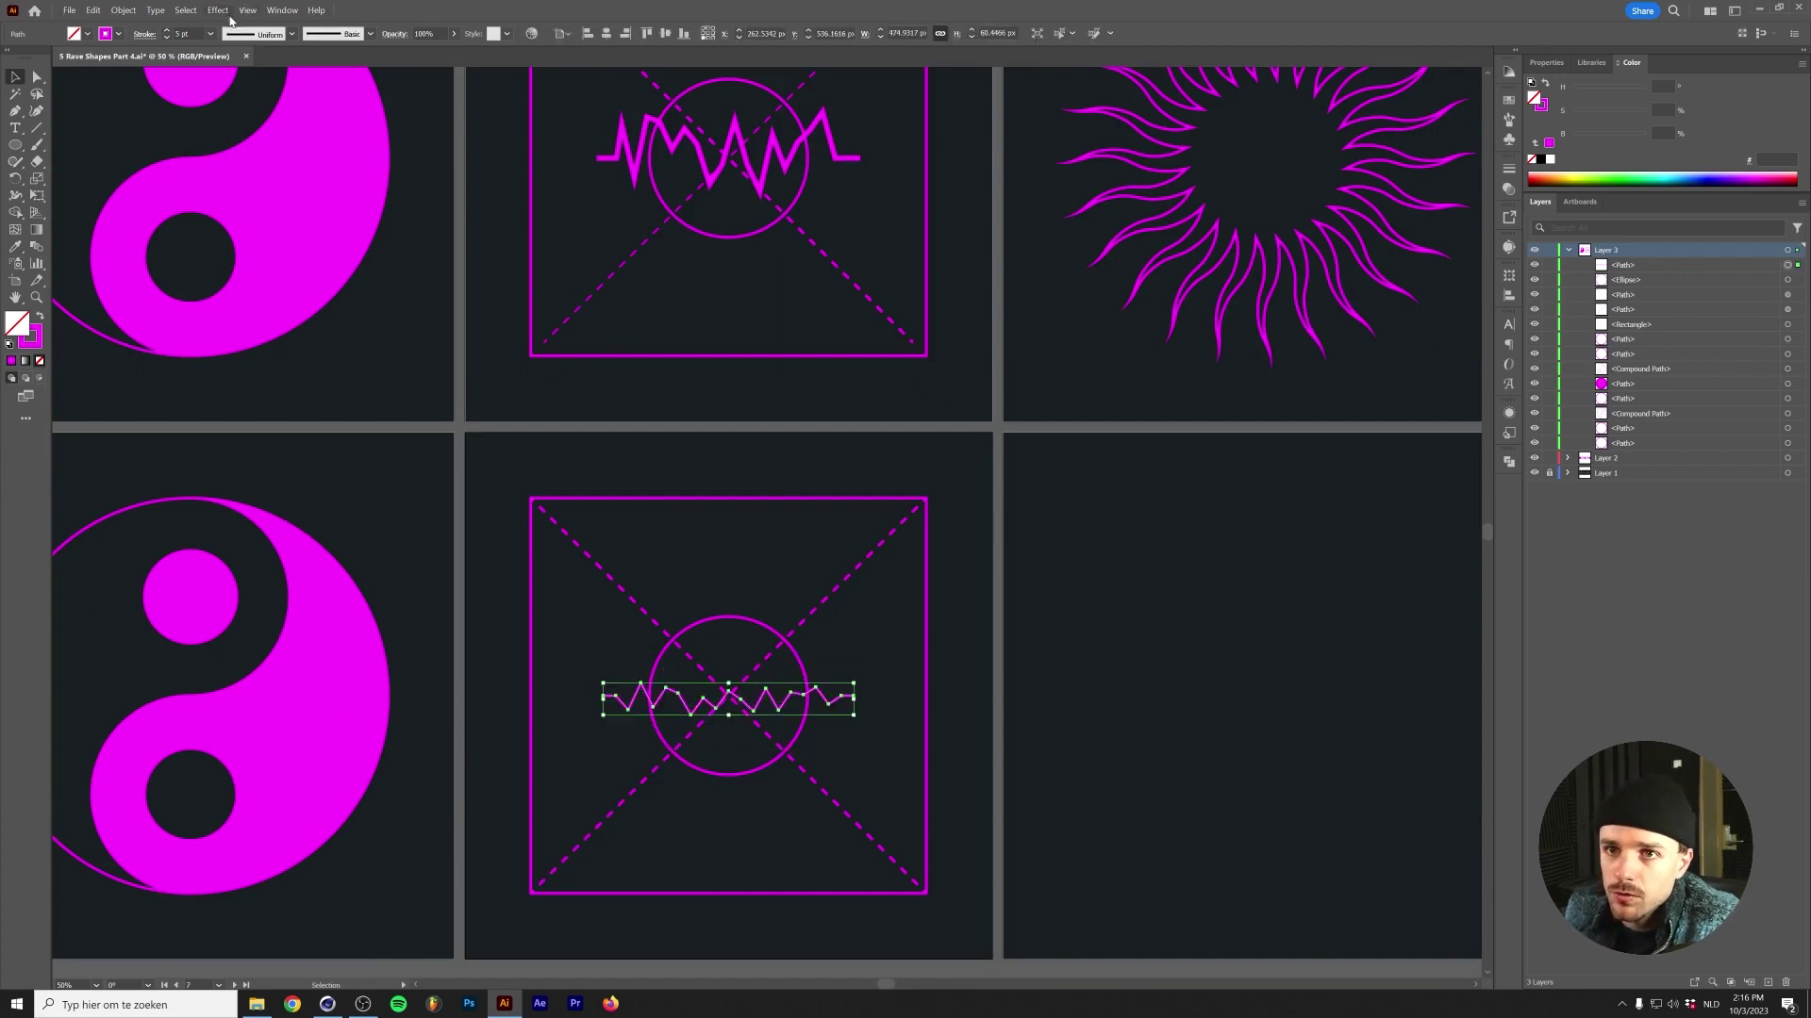
pyautogui.click(217, 10)
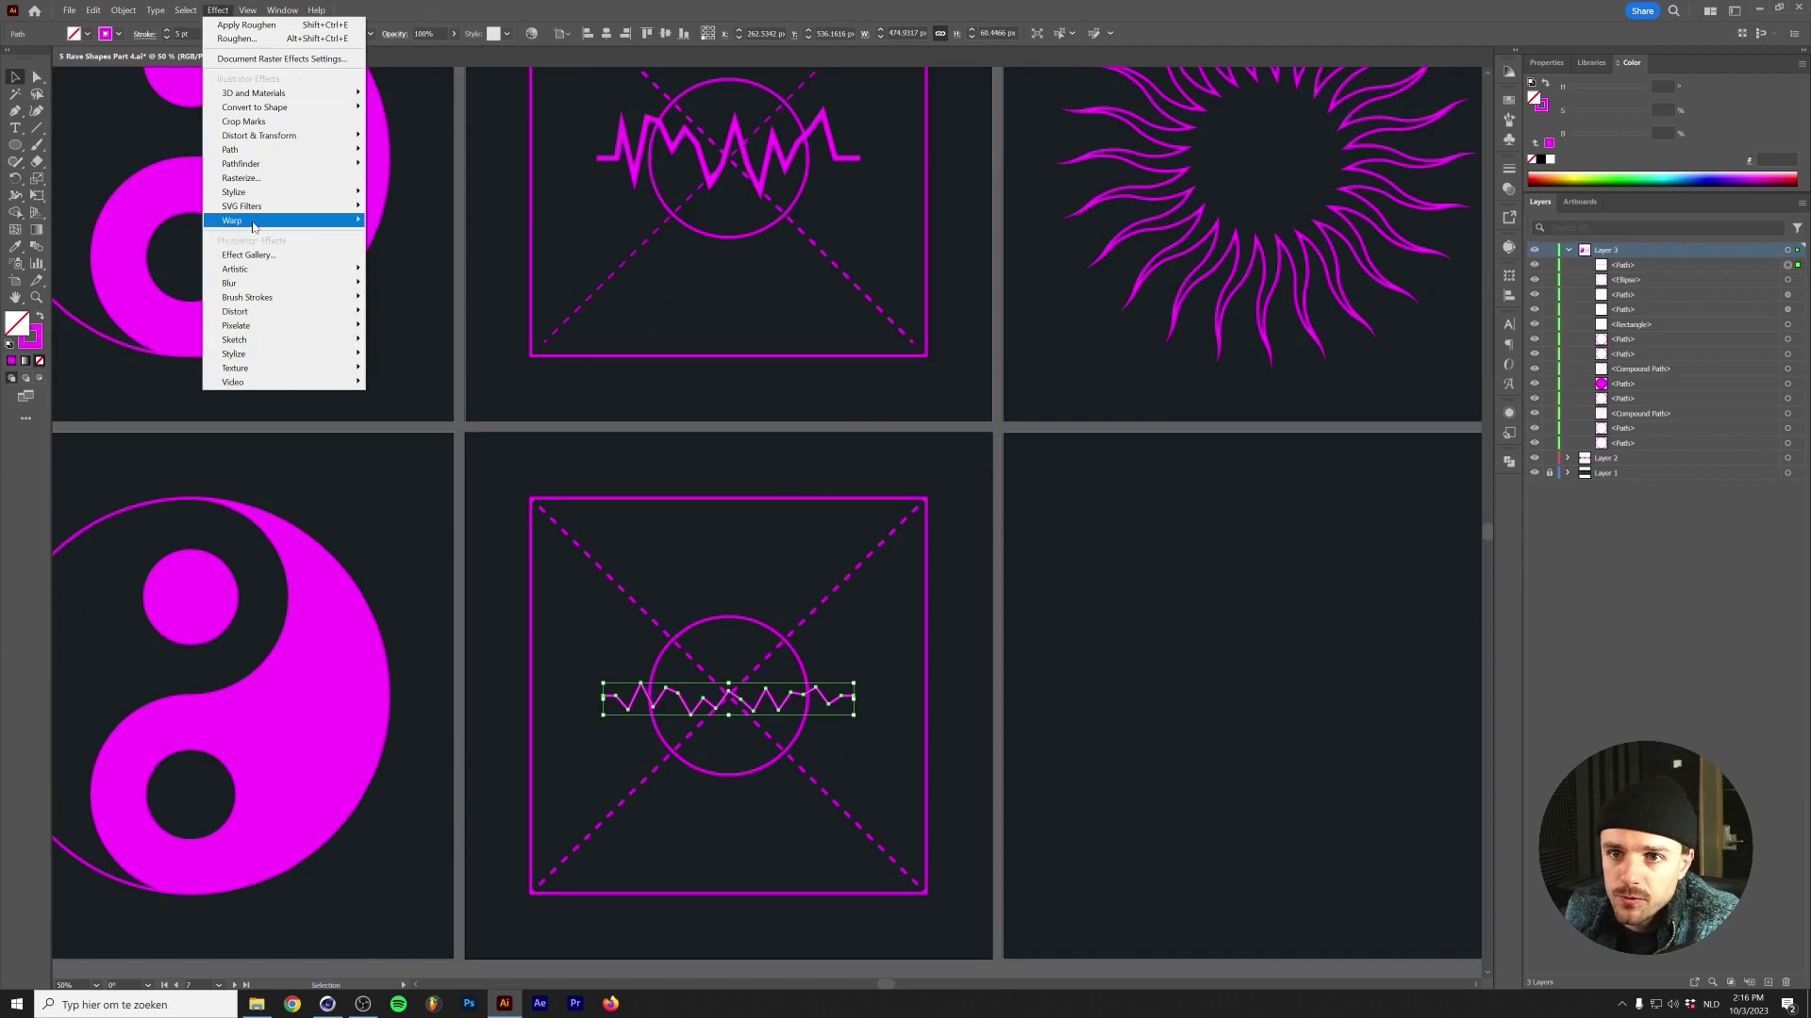
pyautogui.moveTo(280, 227)
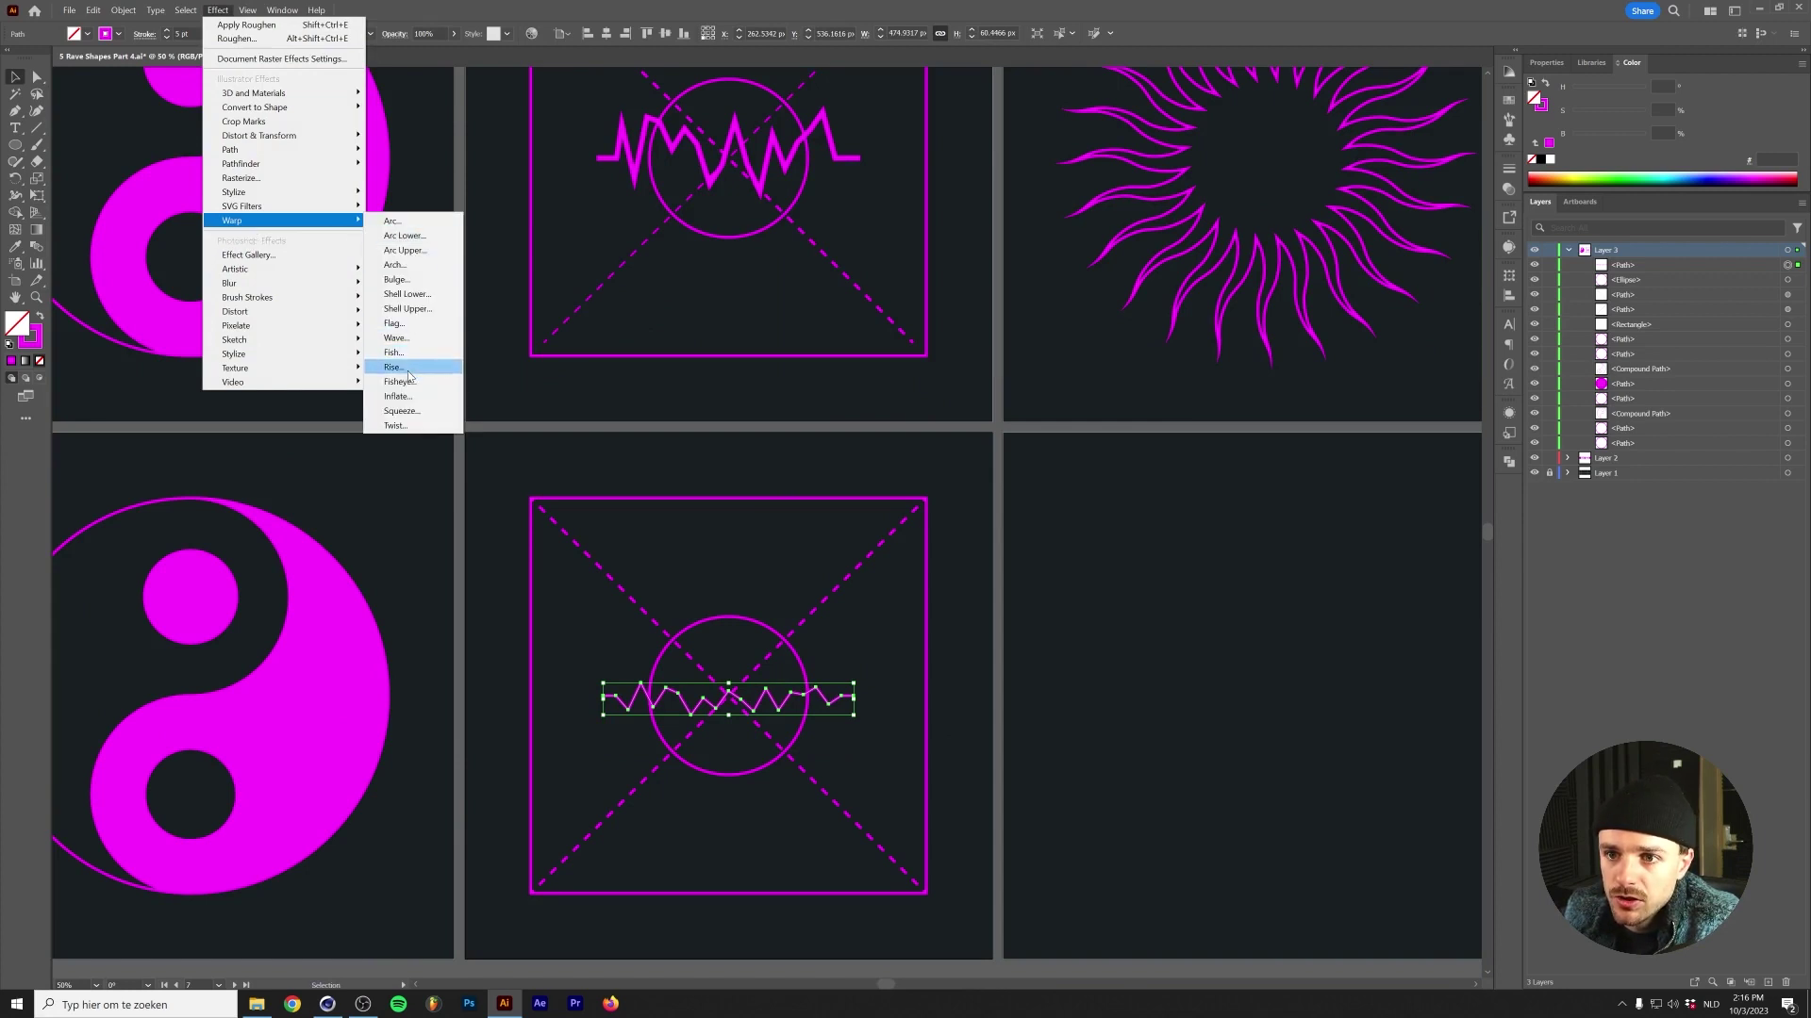
pyautogui.click(420, 279)
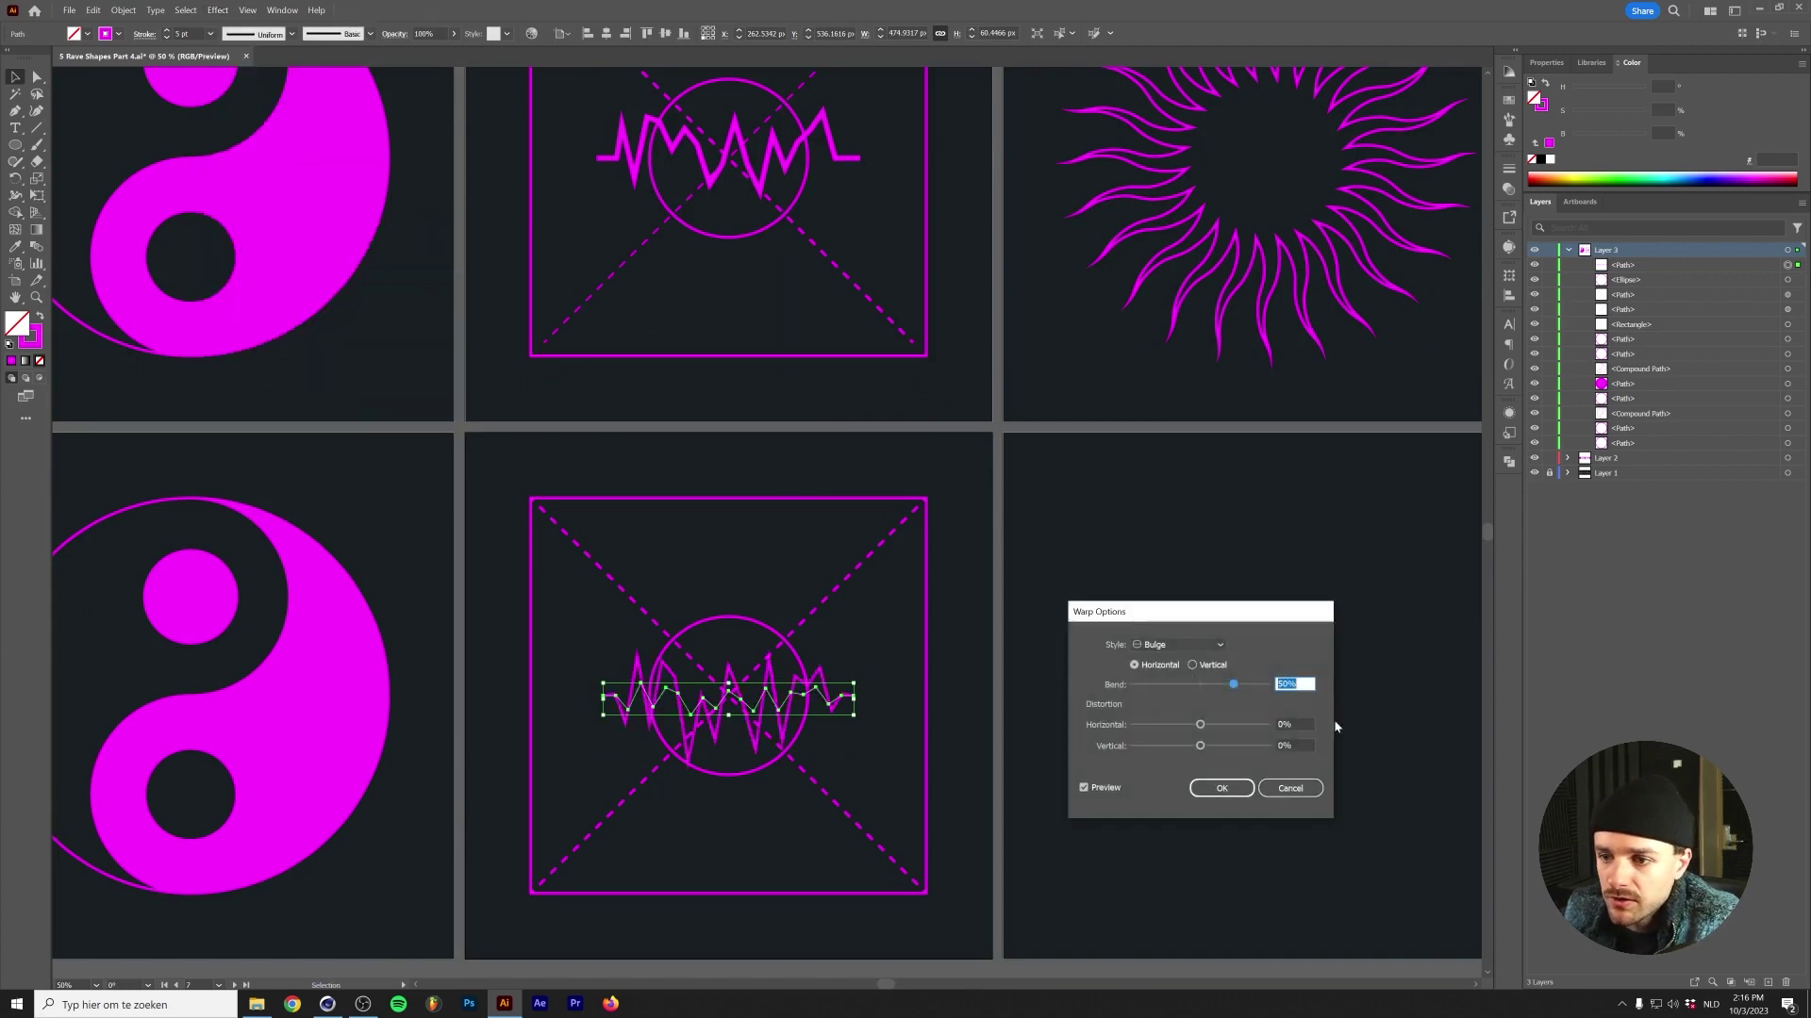
pyautogui.moveTo(1234, 686); pyautogui.dragTo(1226, 686)
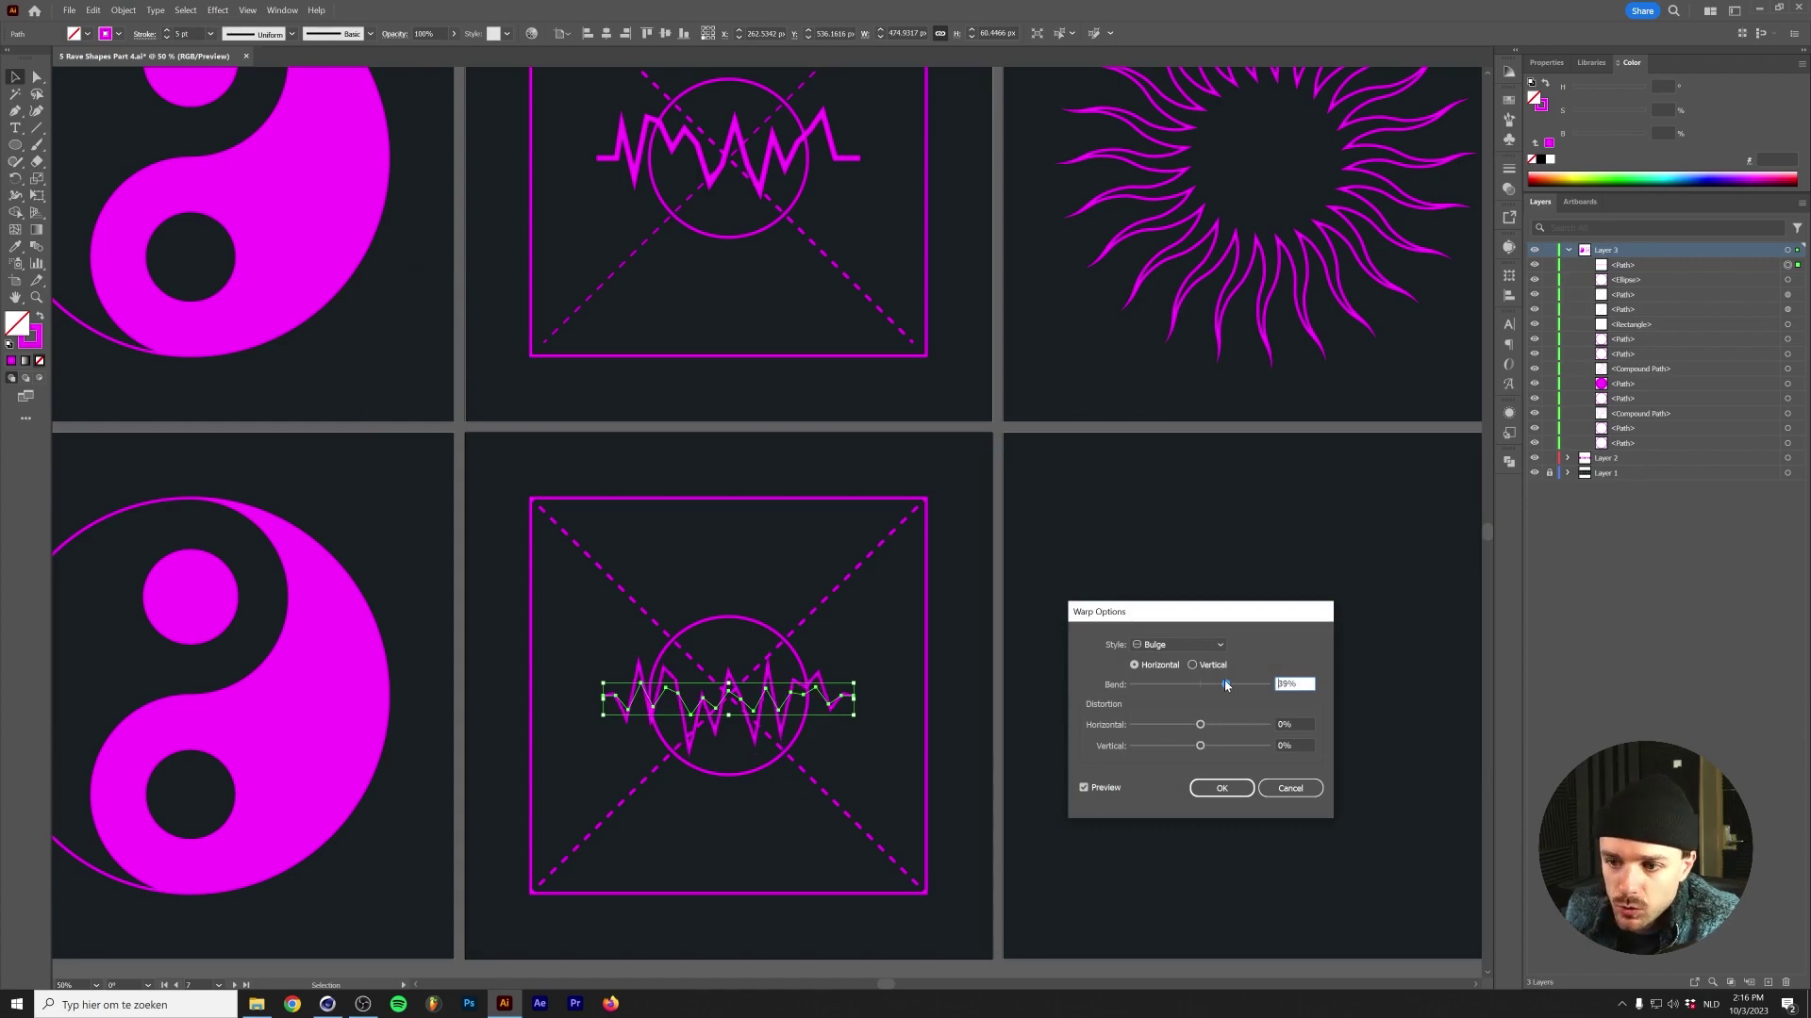
pyautogui.click(1222, 788)
pyautogui.click(490, 569)
pyautogui.hotkey('ctrl', '-')
pyautogui.hotkey('ctrl', '-')
pyautogui.scroll(1, 557, 665)
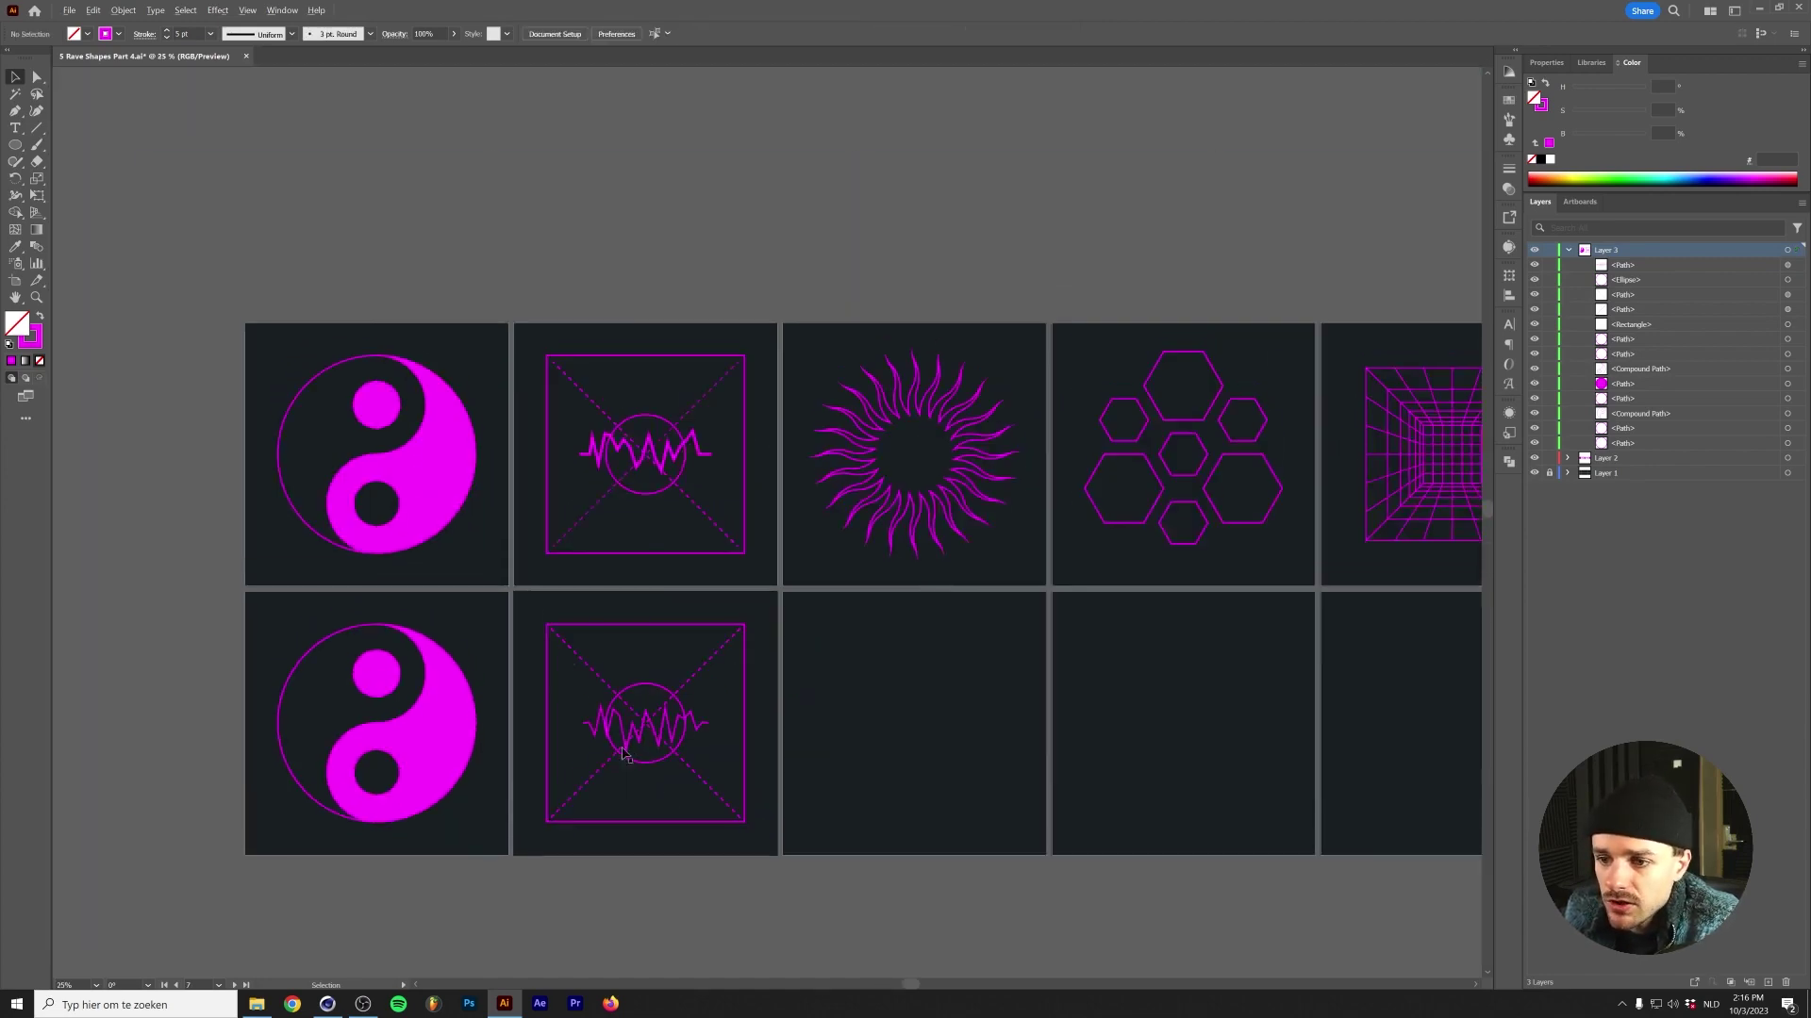
pyautogui.scroll(2, 578, 618)
# Raise the lower box zigzag's stroke weight from 9 pt to 10 pt.
pyautogui.click(564, 717)
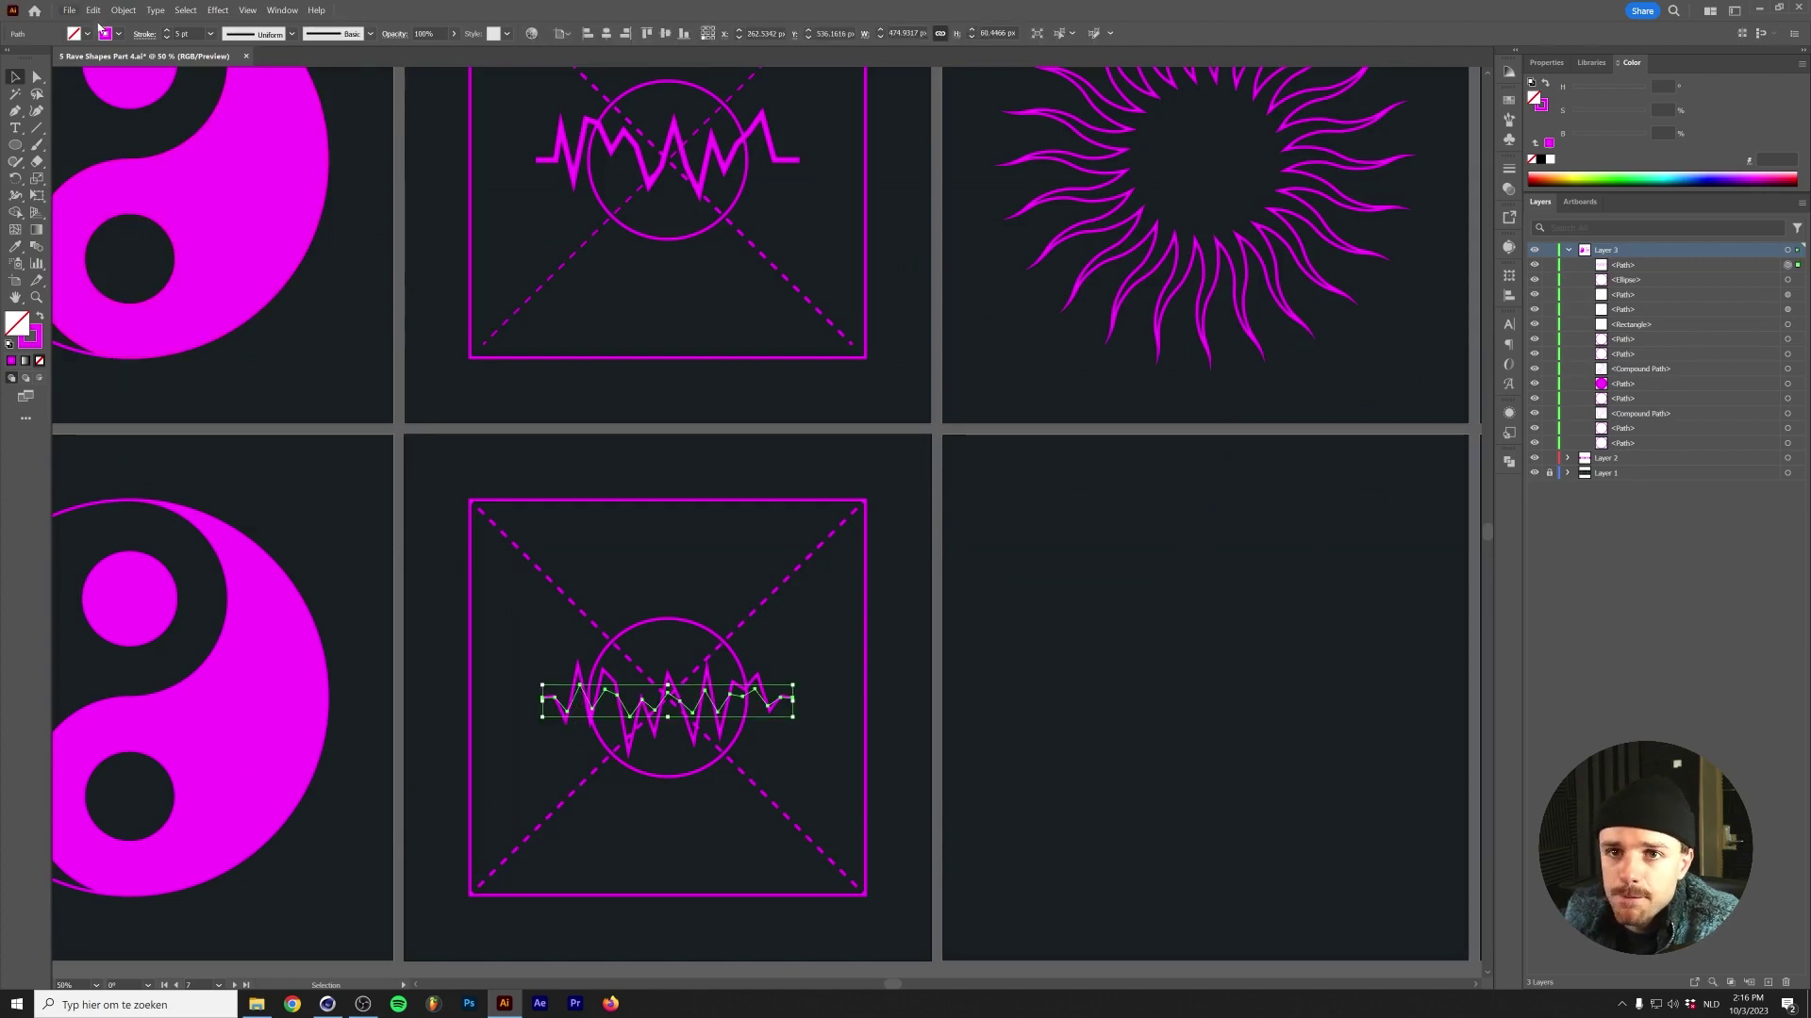
pyautogui.click(167, 31)
pyautogui.click(455, 457)
pyautogui.scroll(-1, 352, 596)
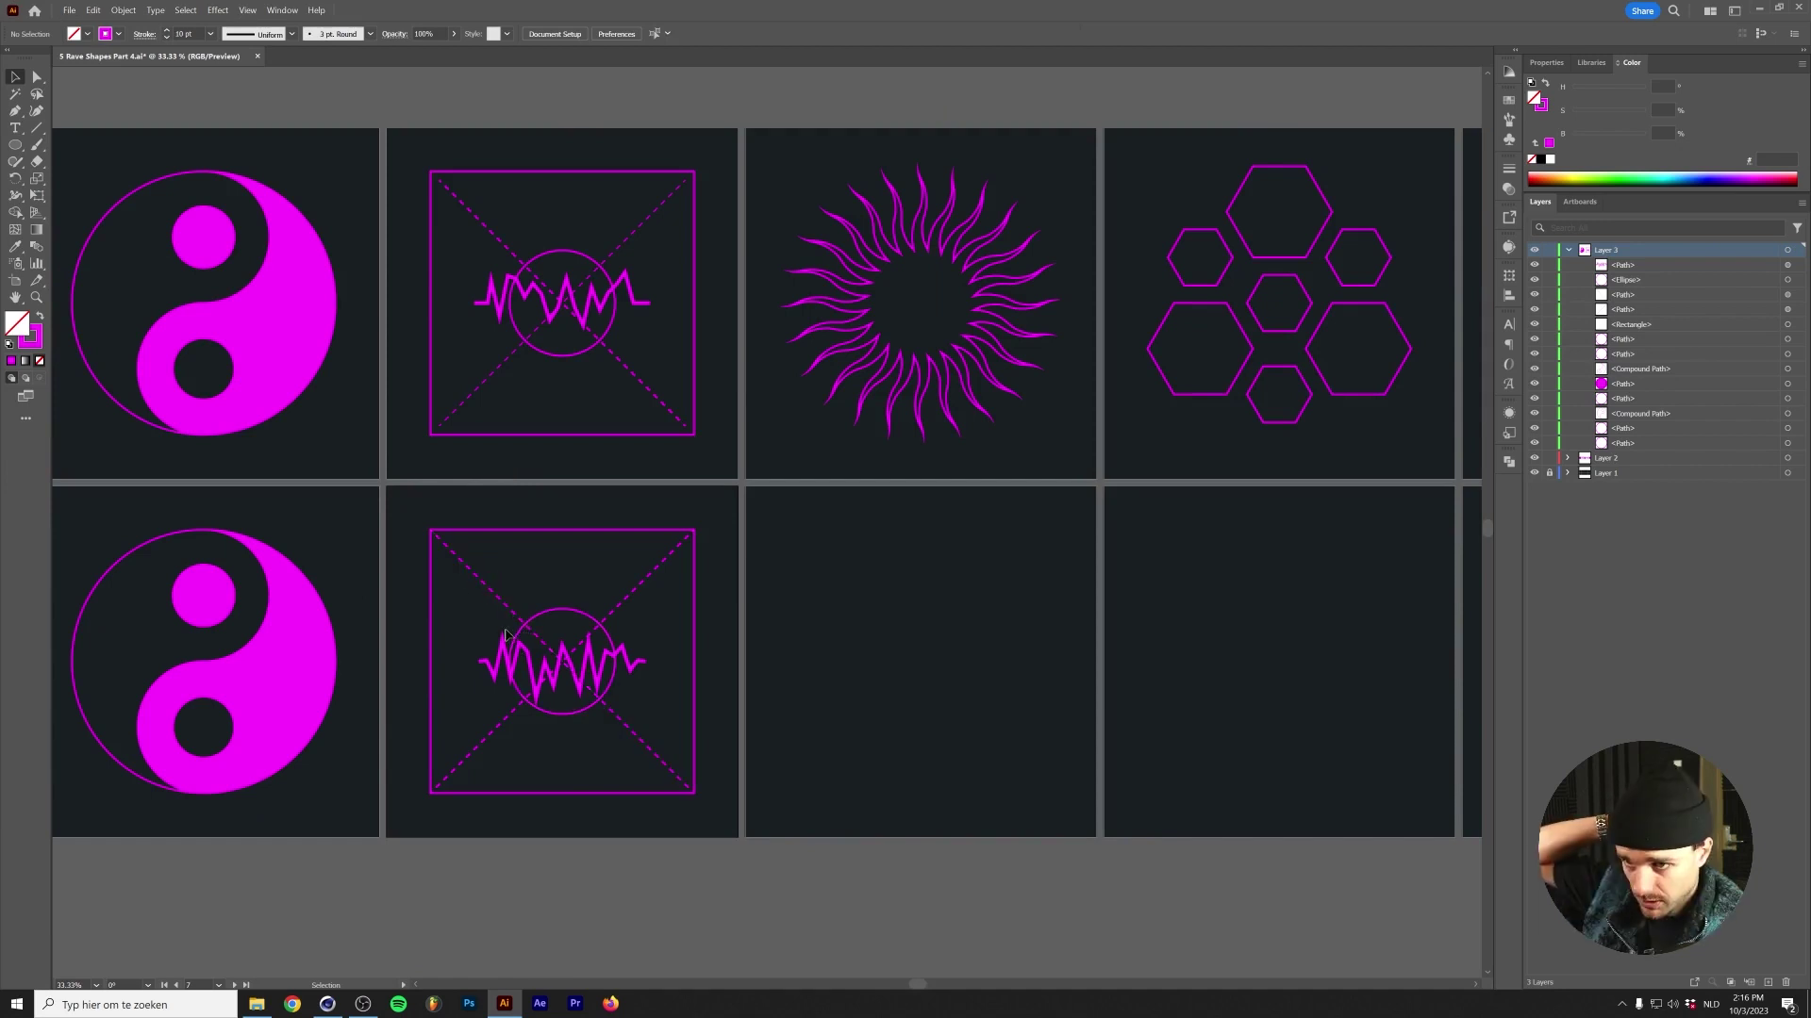
pyautogui.press('l')
pyautogui.scroll(1, 965, 642)
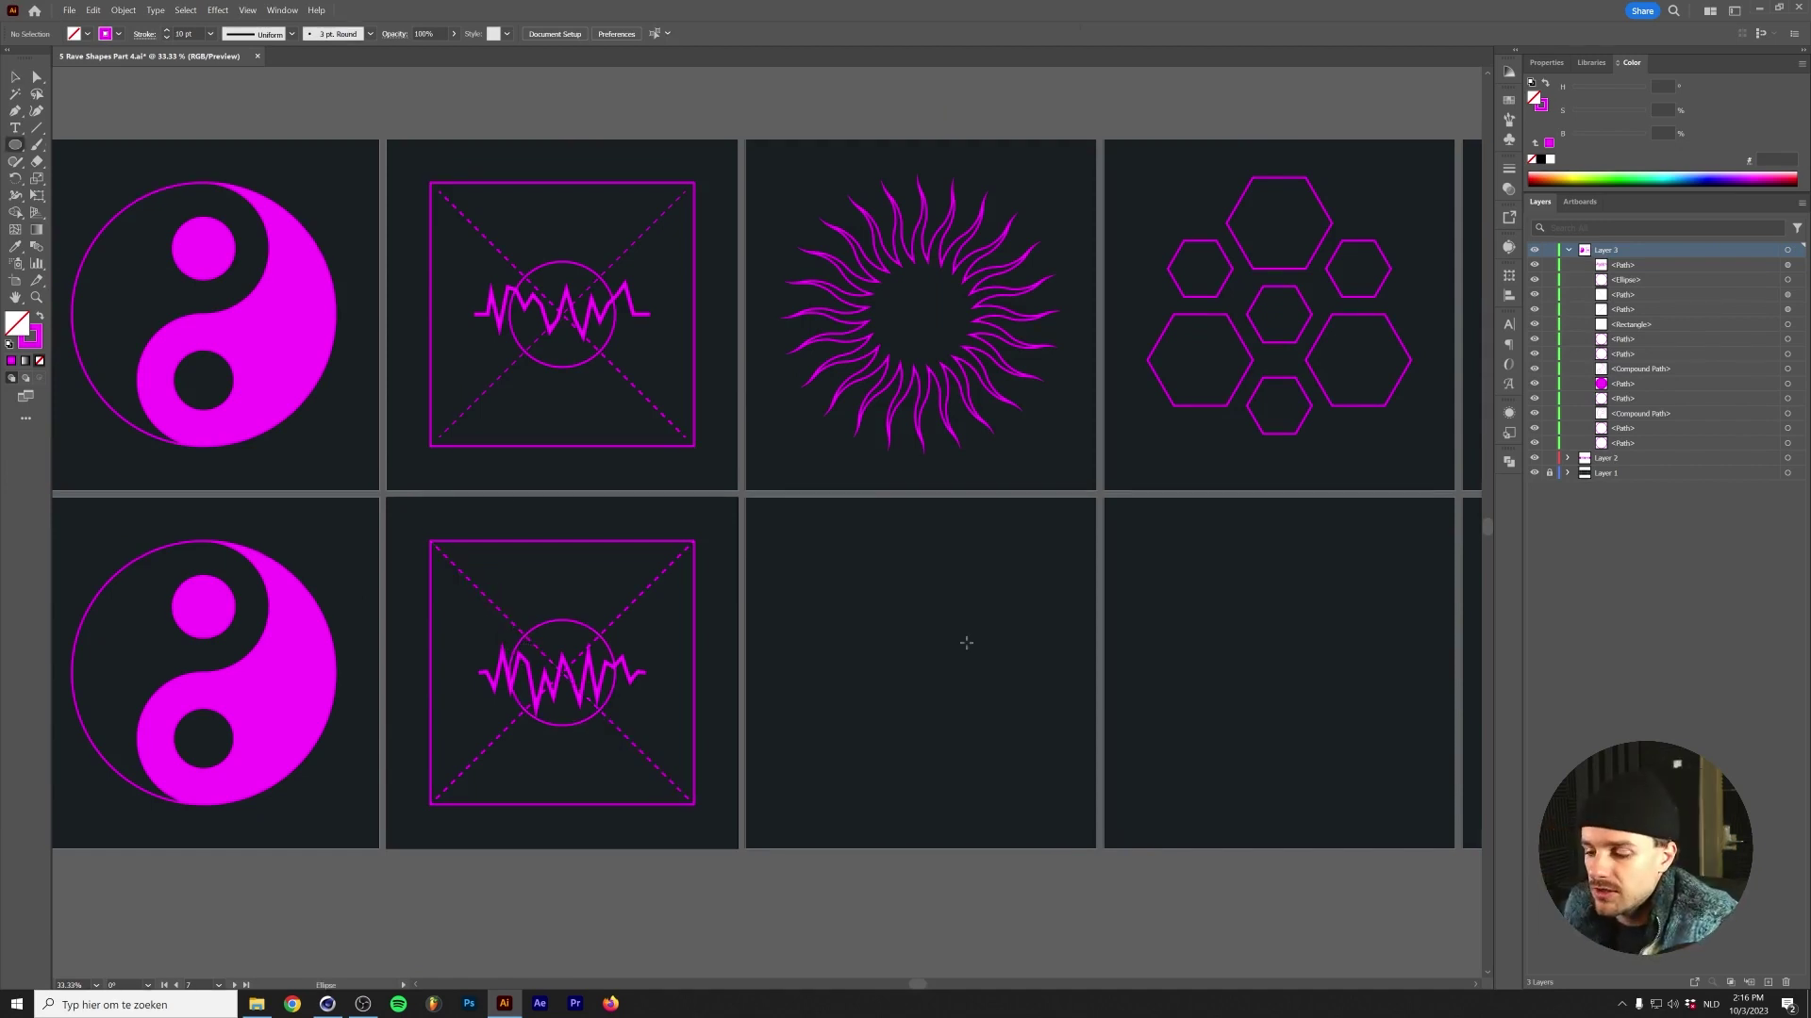
pyautogui.scroll(1, 966, 642)
pyautogui.scroll(-1, 962, 639)
pyautogui.press('p')
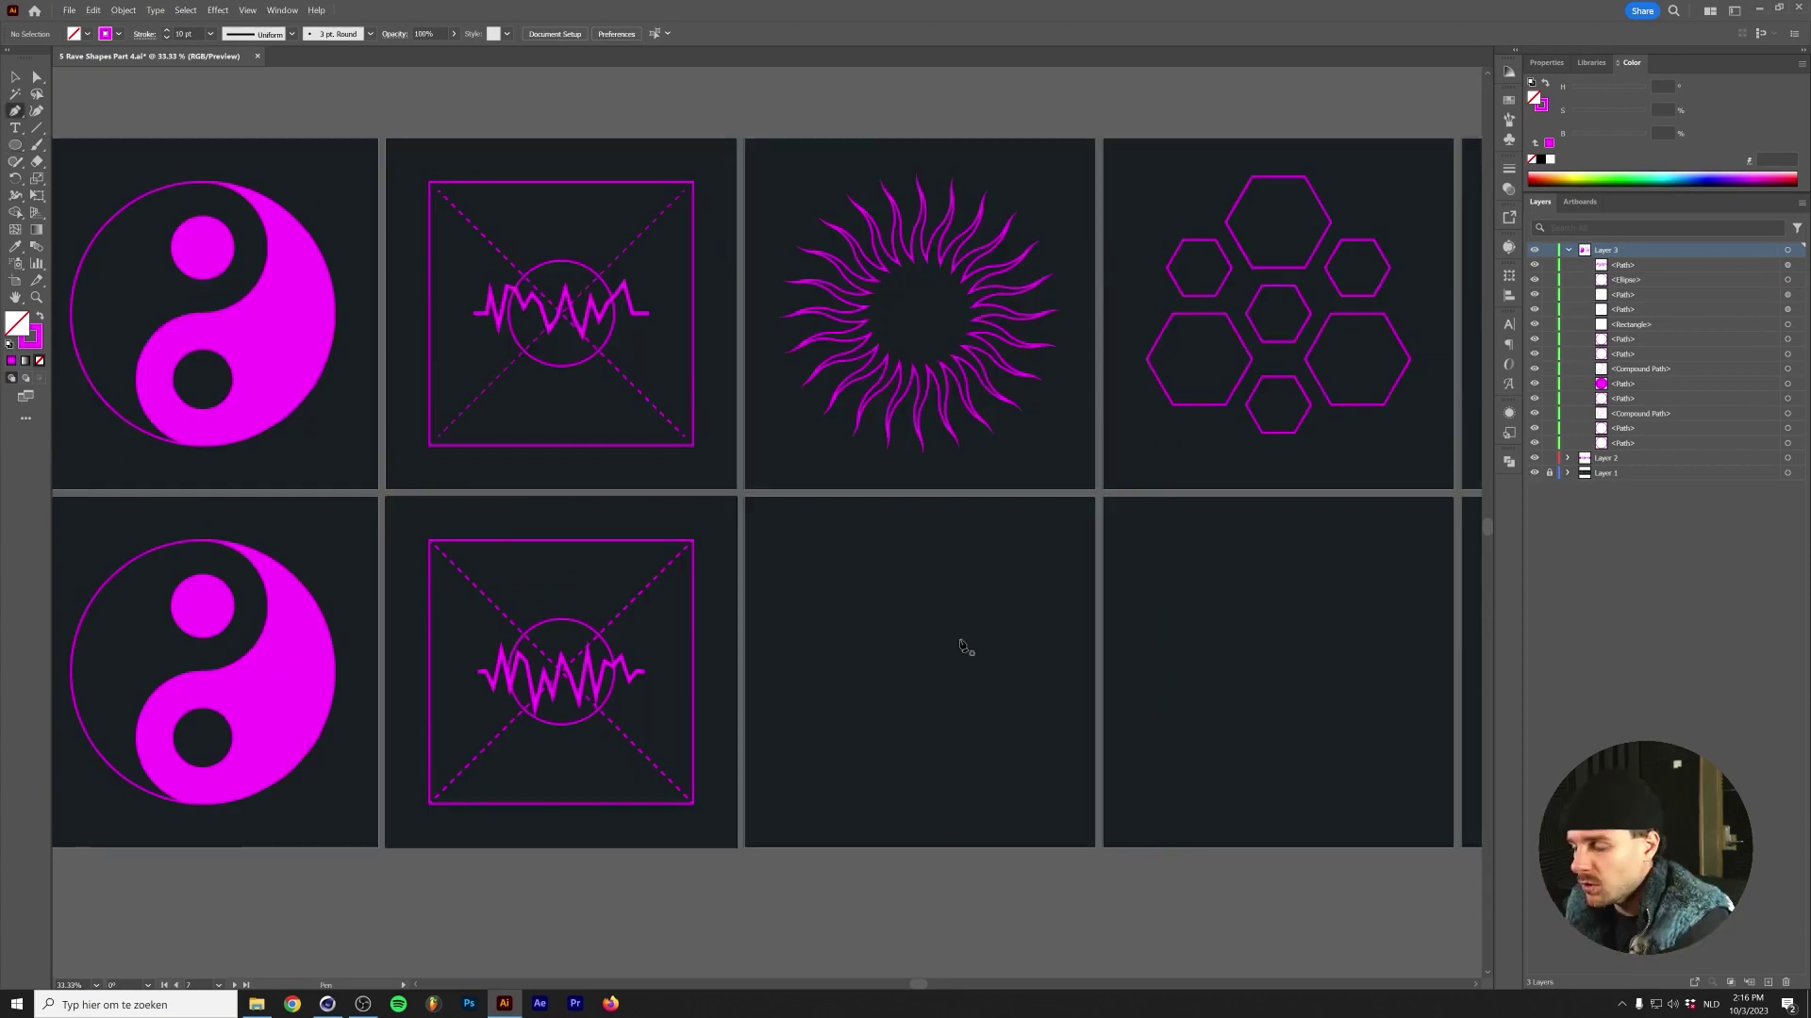
# Draw a 375 px vertical line on the empty lower-middle artboard.
pyautogui.click(919, 672)
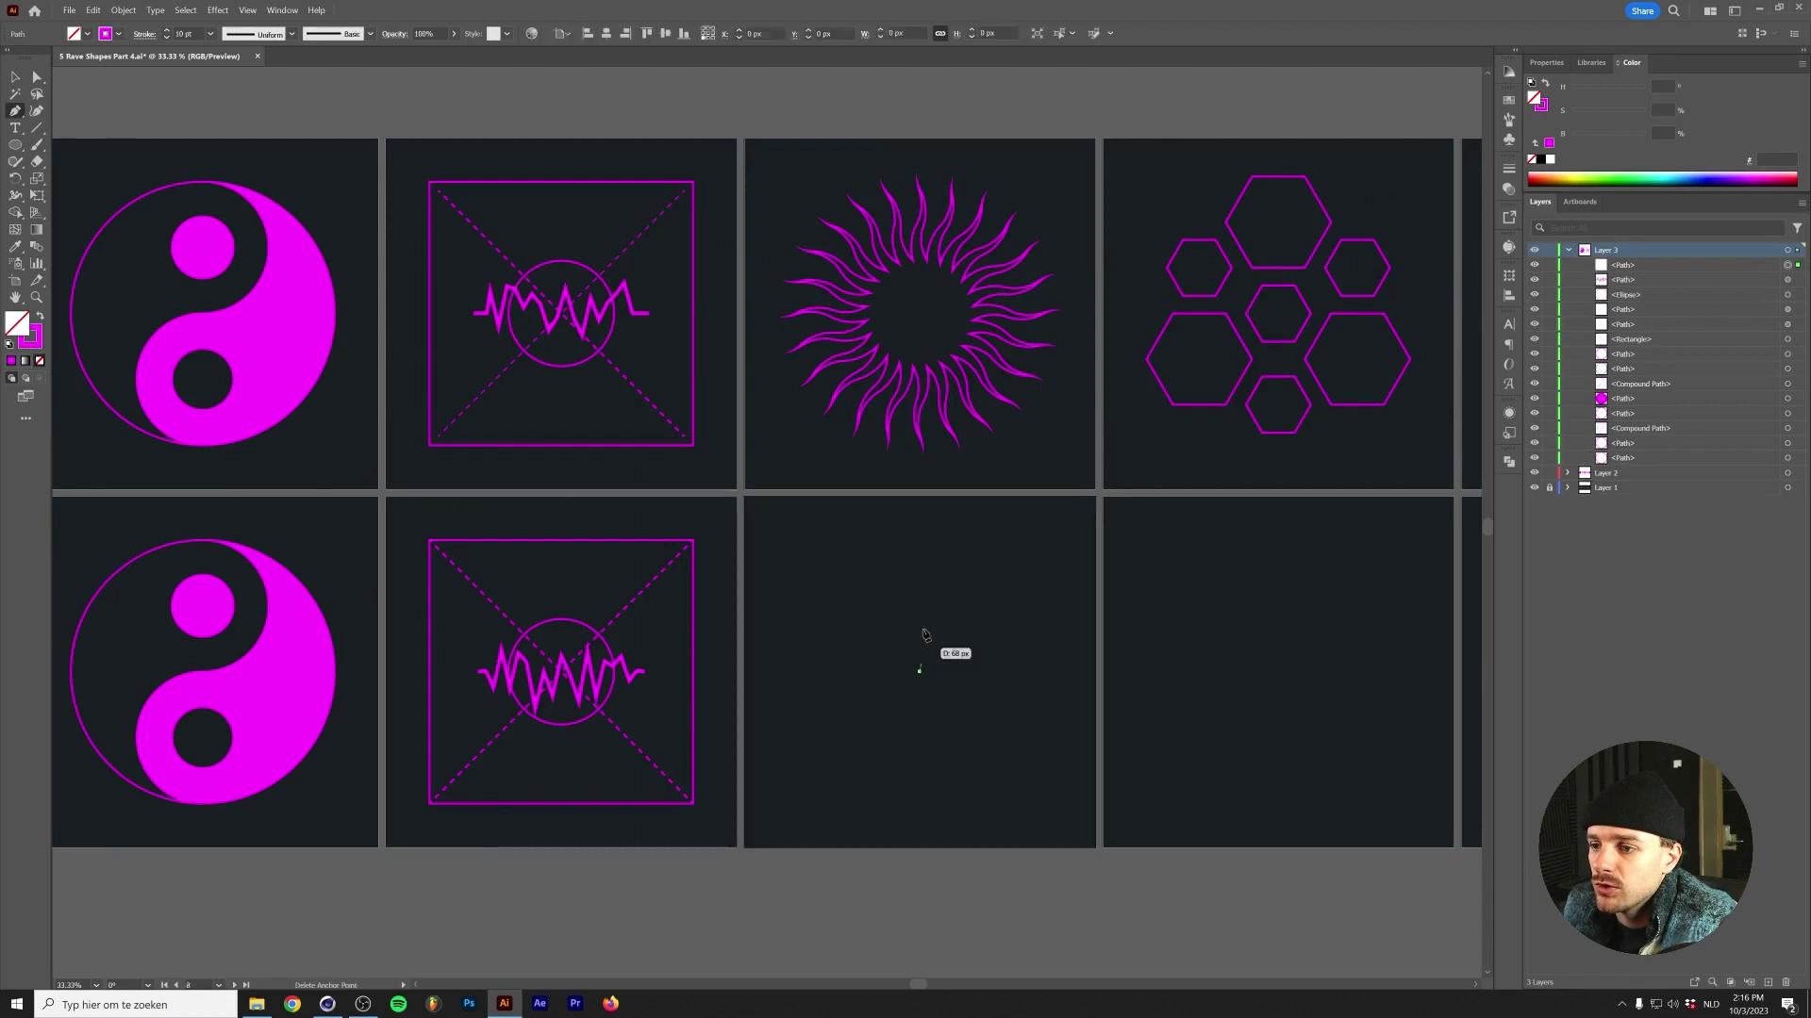
pyautogui.click(921, 541)
pyautogui.hotkey('ctrl', '+')
# Apply a smooth-wave Zig Zag effect to the line and expand it into anchor points.
pyautogui.click(219, 11)
pyautogui.moveTo(273, 135)
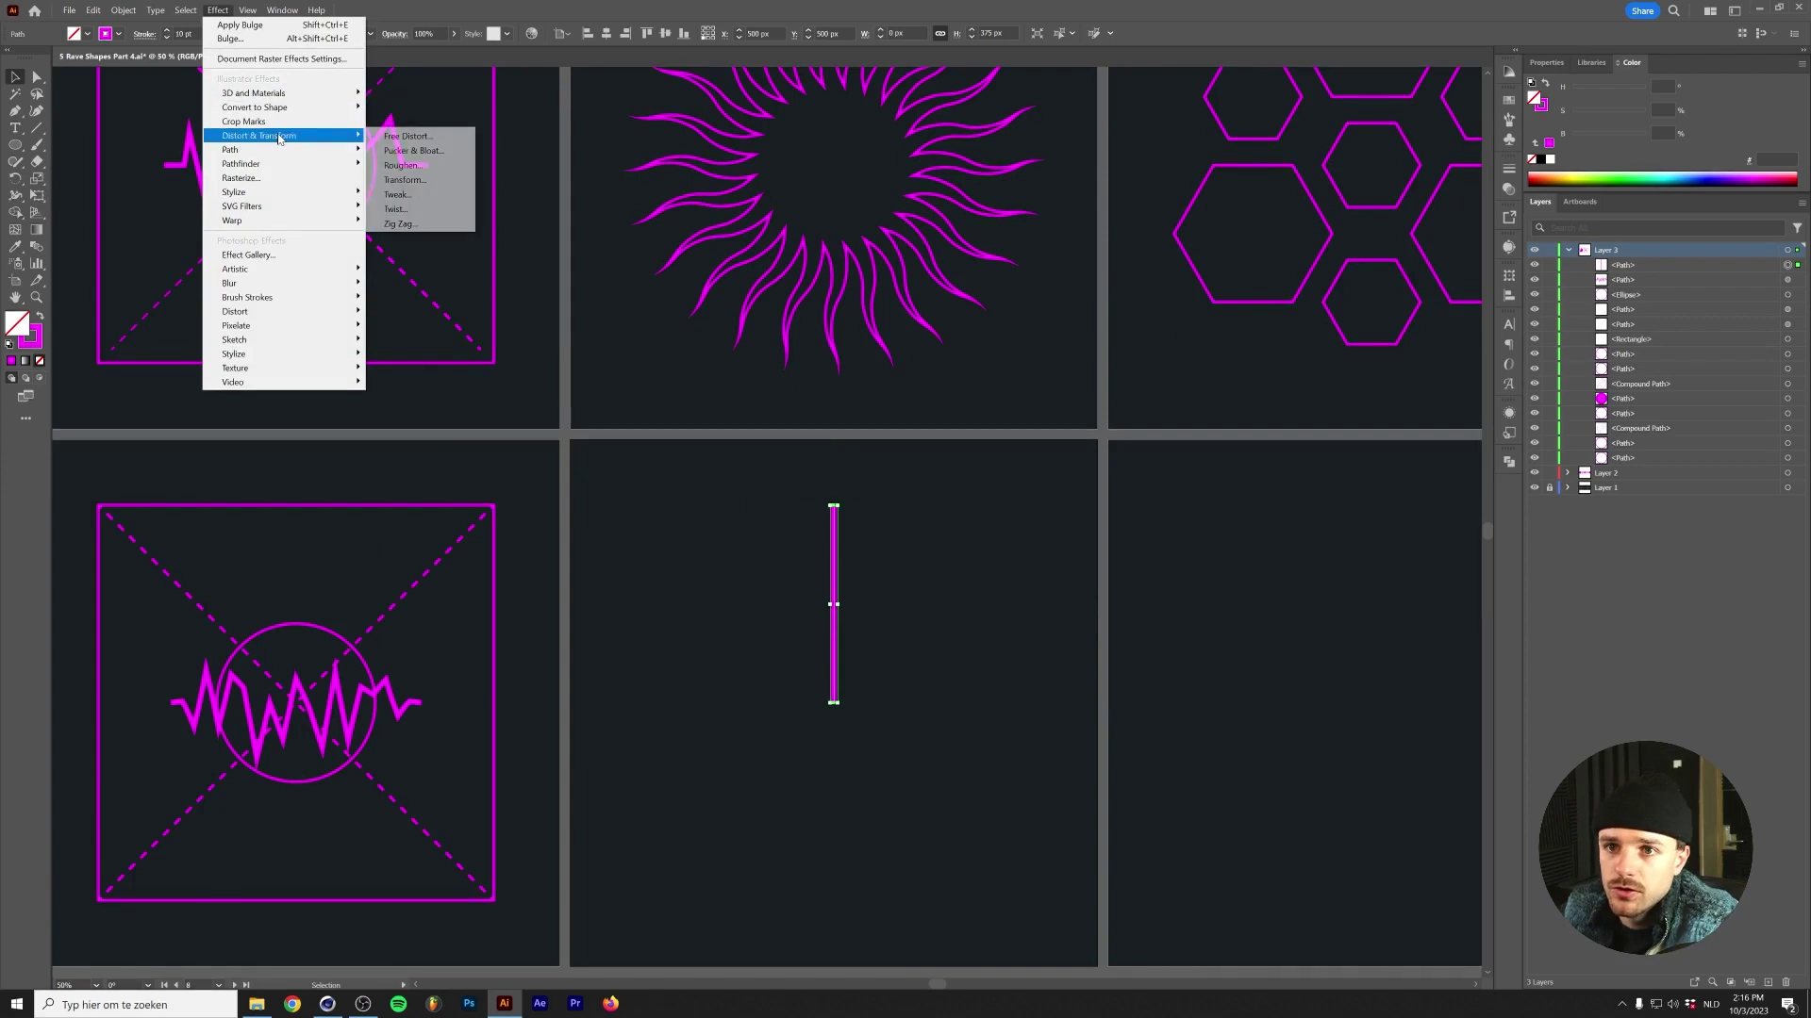
pyautogui.click(400, 224)
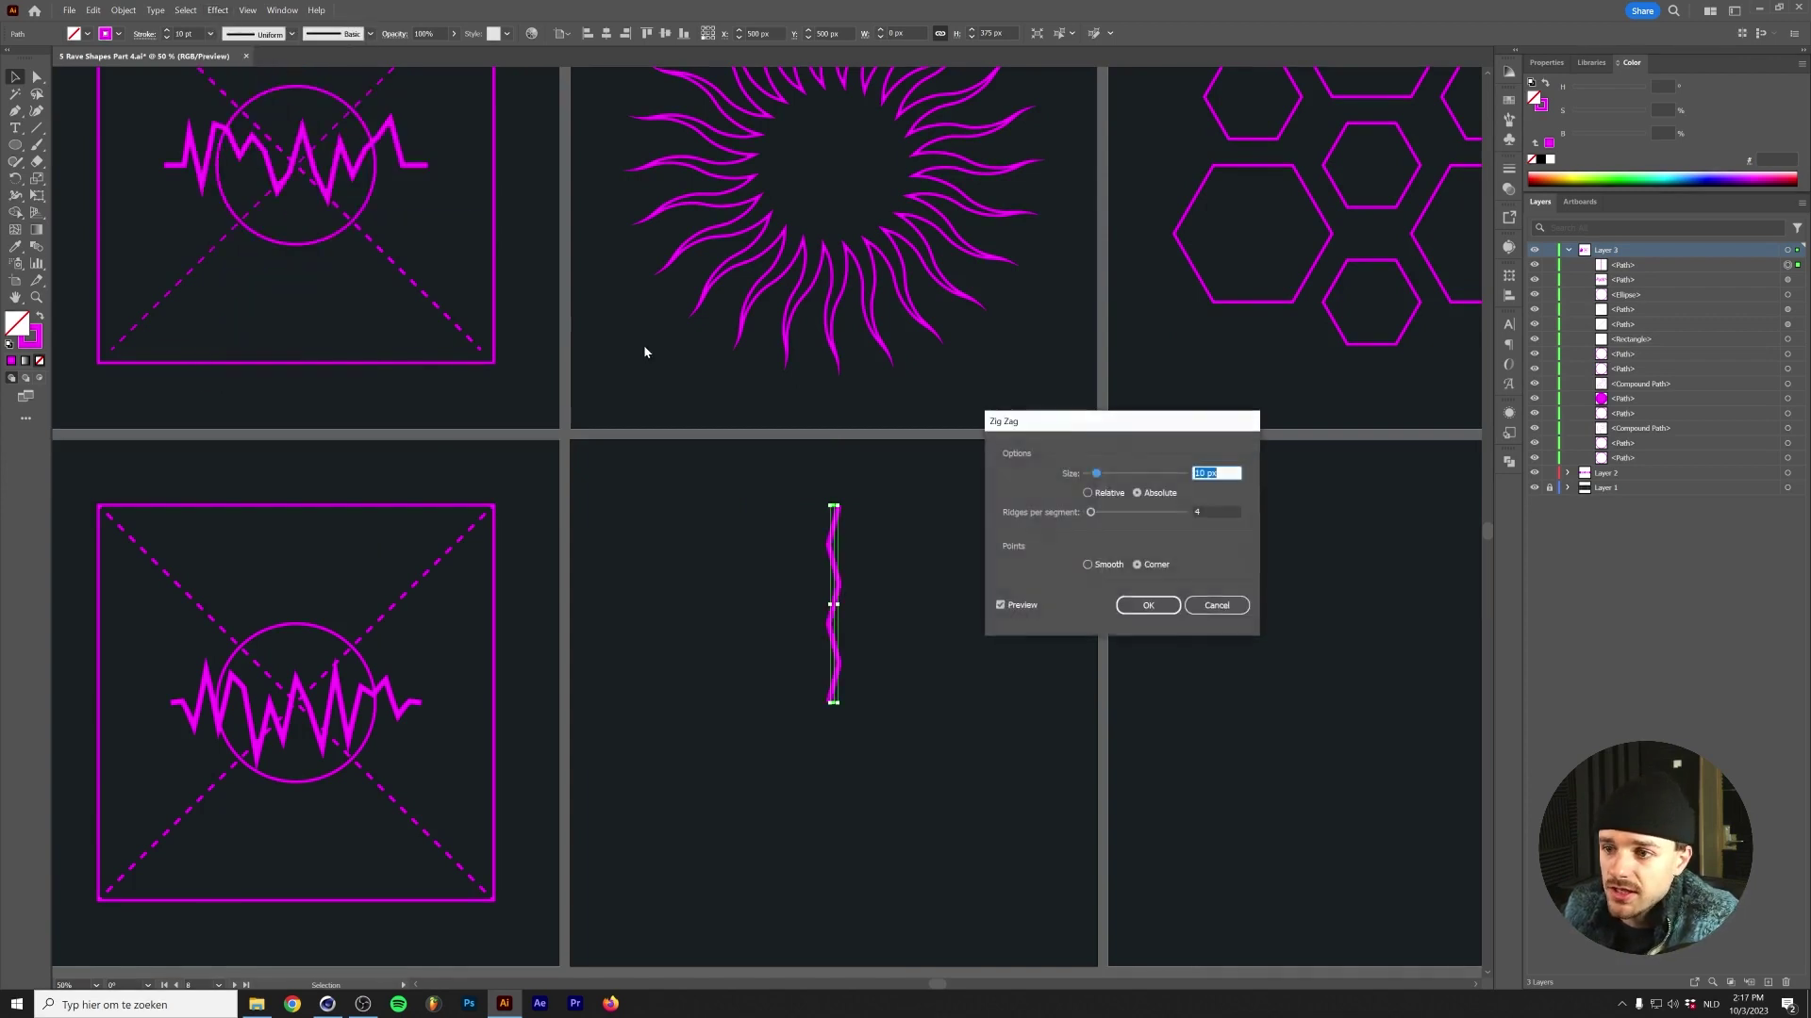
pyautogui.moveTo(1056, 425); pyautogui.dragTo(1044, 601)
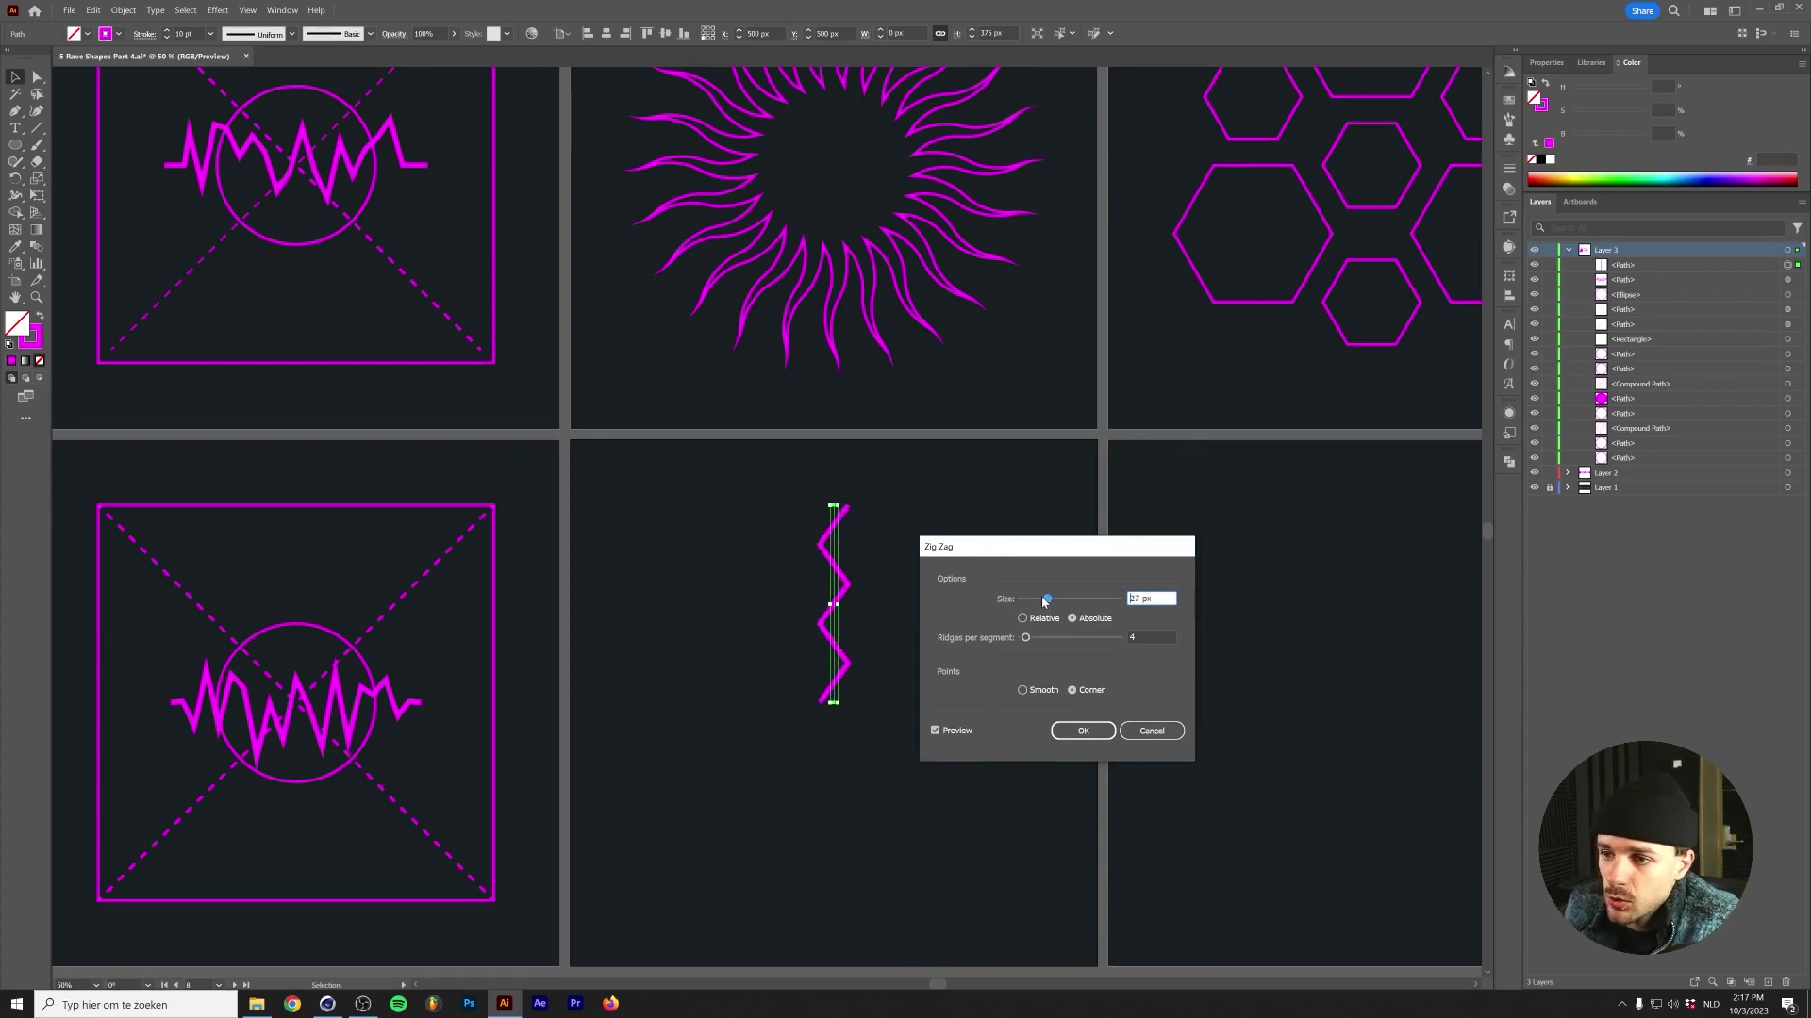
pyautogui.click(1022, 691)
pyautogui.moveTo(1045, 601); pyautogui.dragTo(1023, 639)
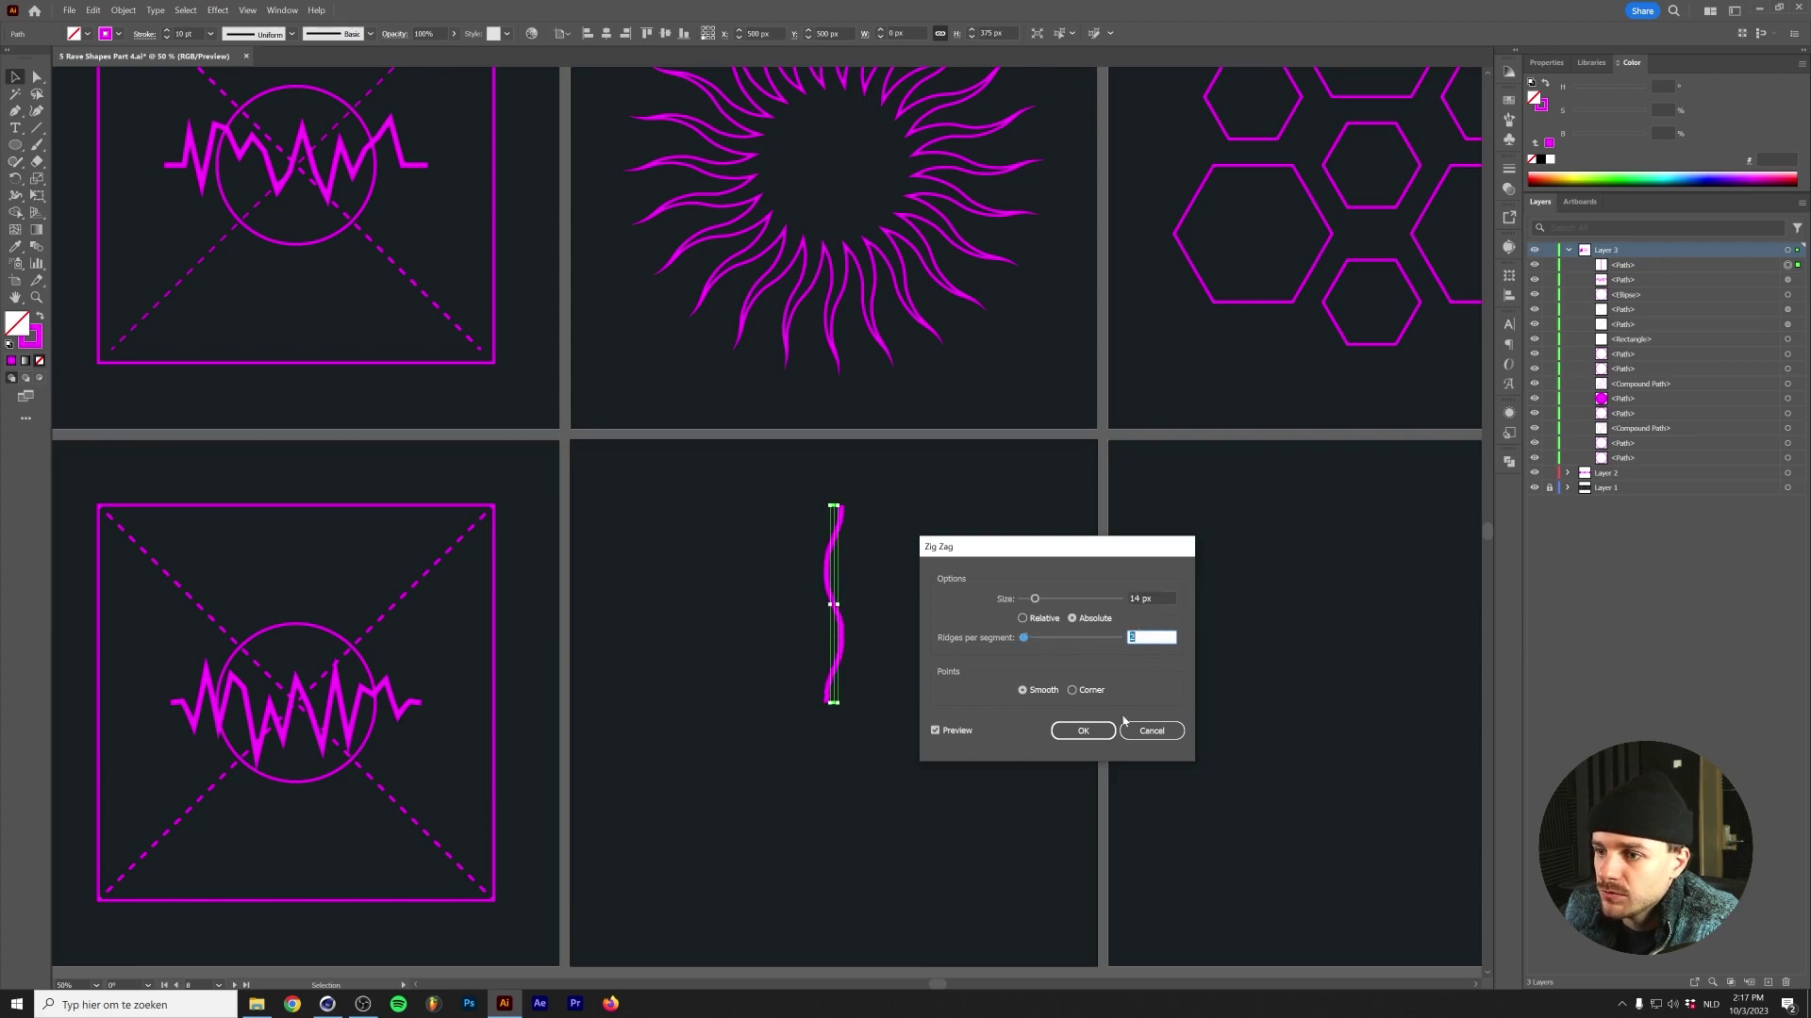
pyautogui.click(1083, 731)
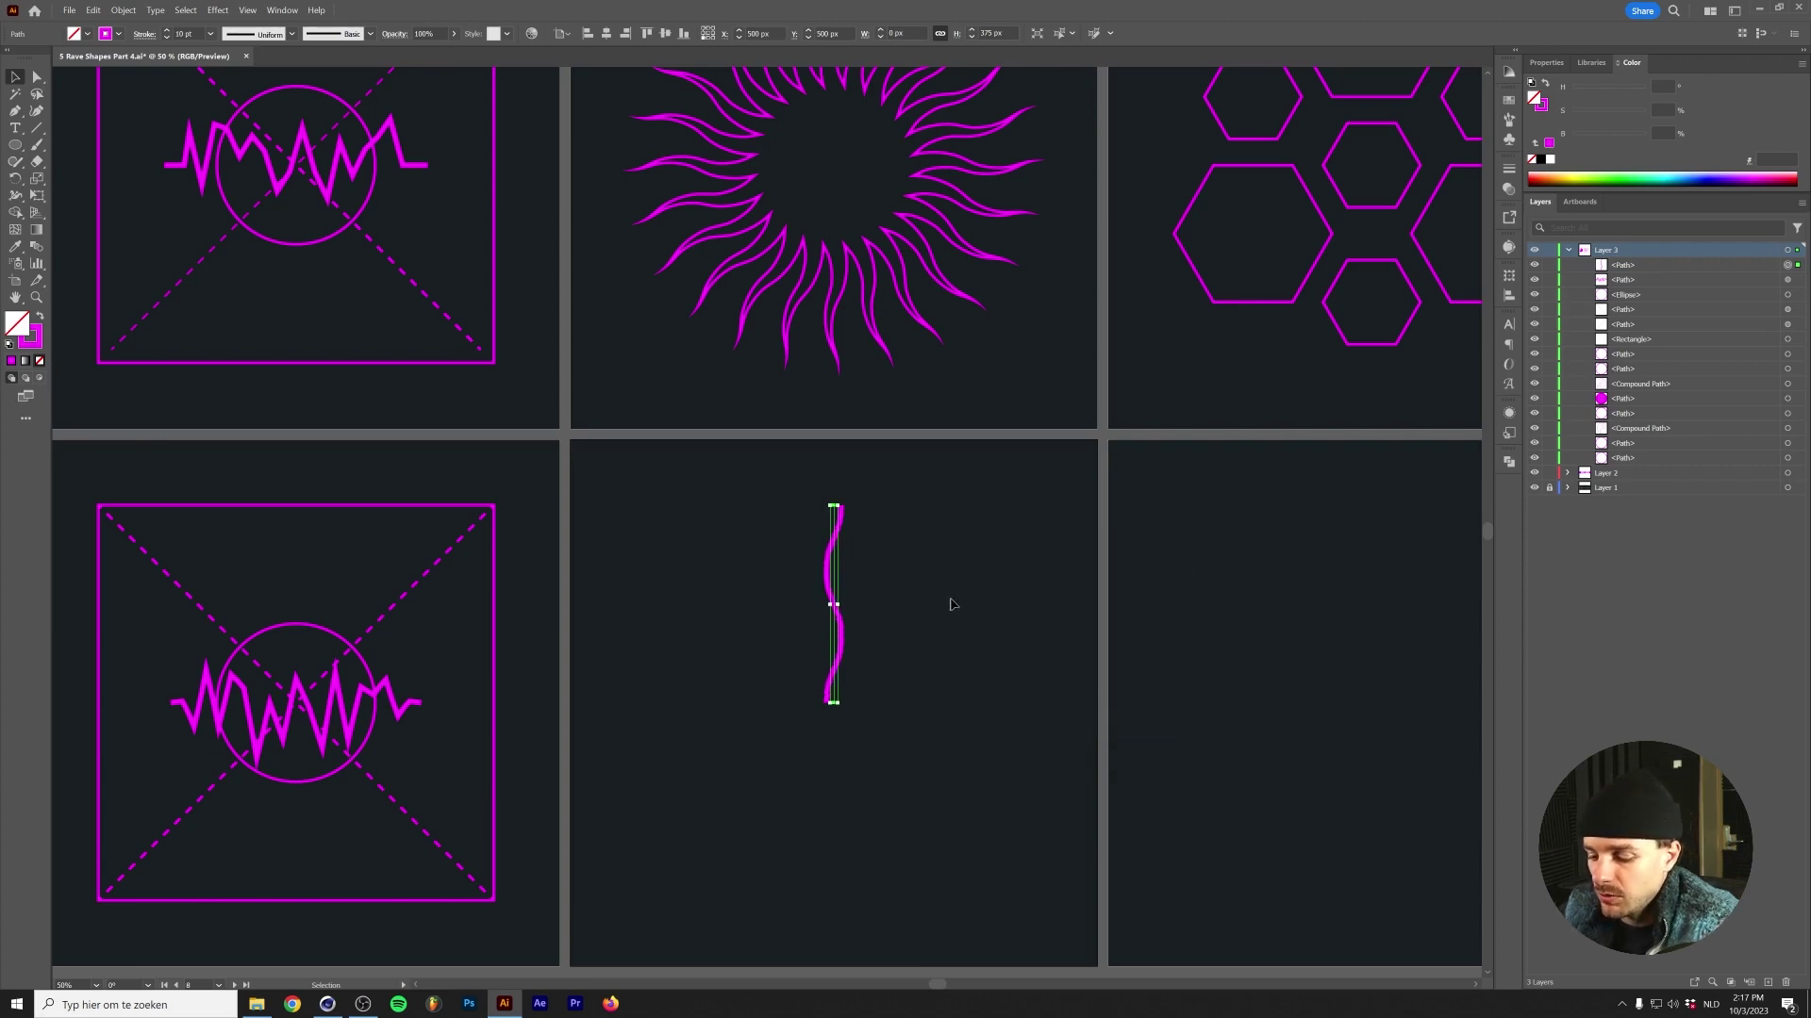
pyautogui.hotkey('ctrl', 'shift', 'e')
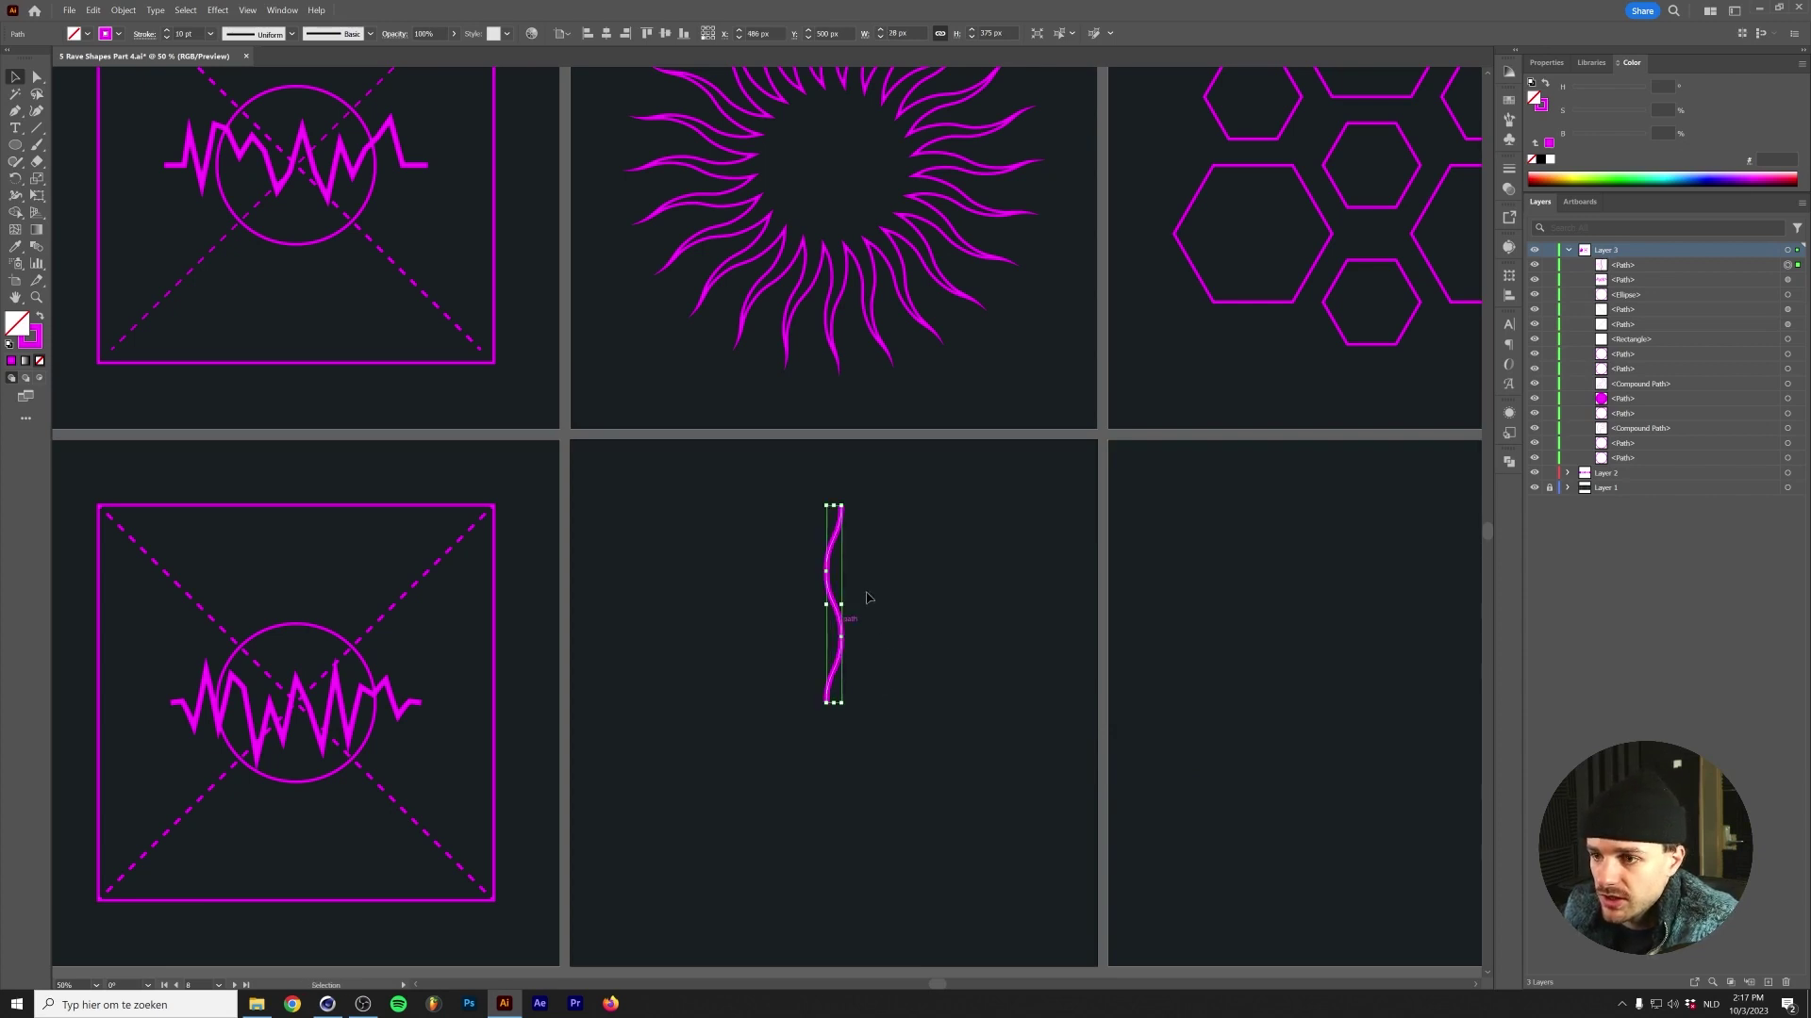
# Use the Width tool to flare the wave's base thick so it tapers to a thin tip.
pyautogui.click(123, 9)
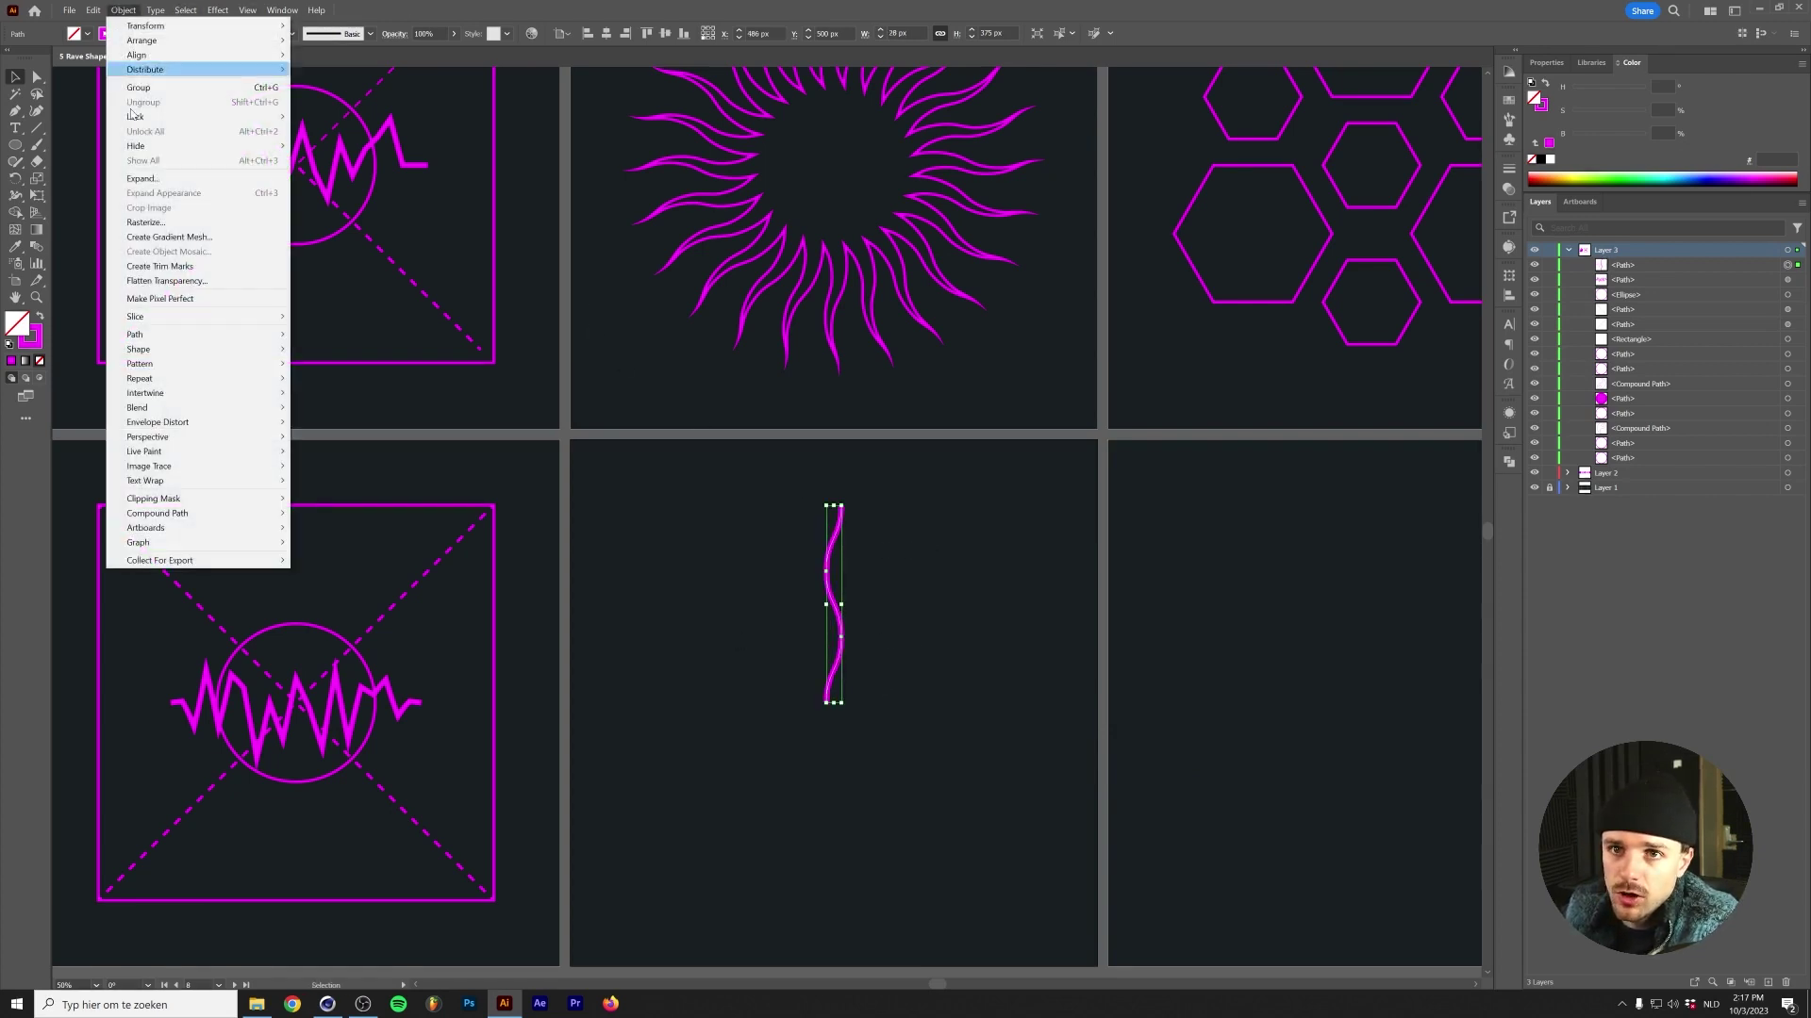
pyautogui.click(802, 6)
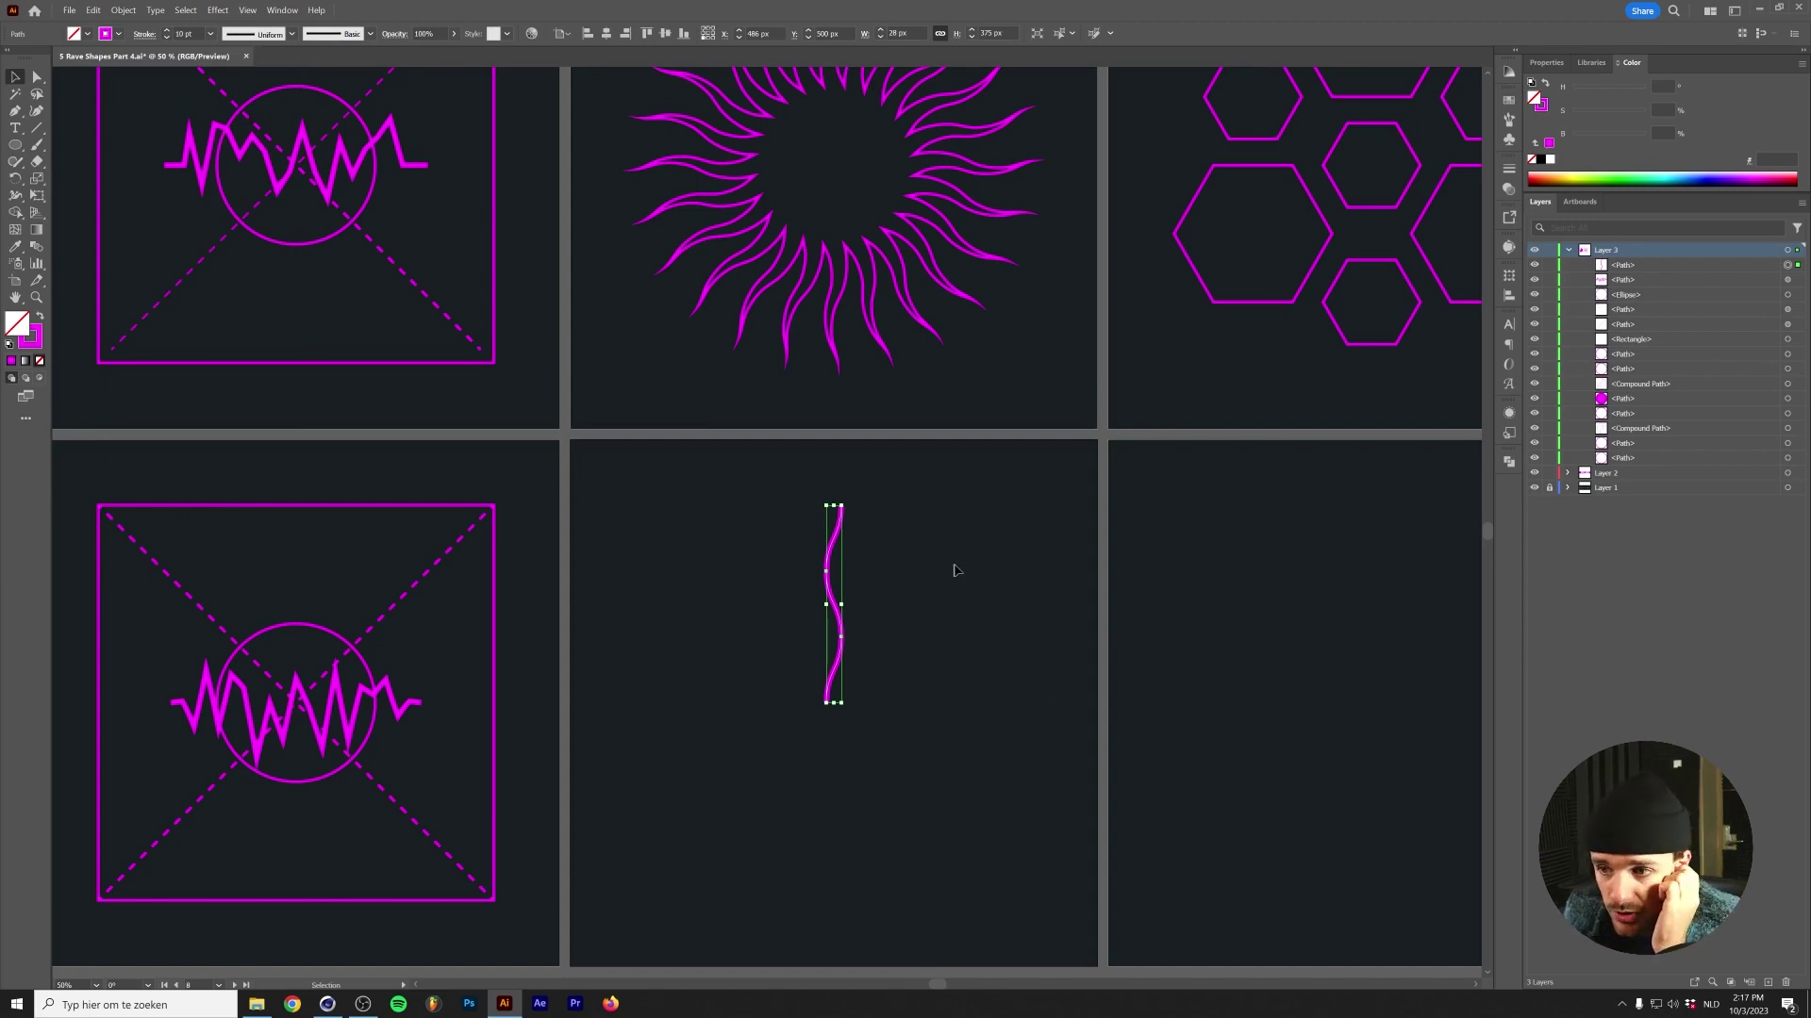
pyautogui.scroll(1, 903, 563)
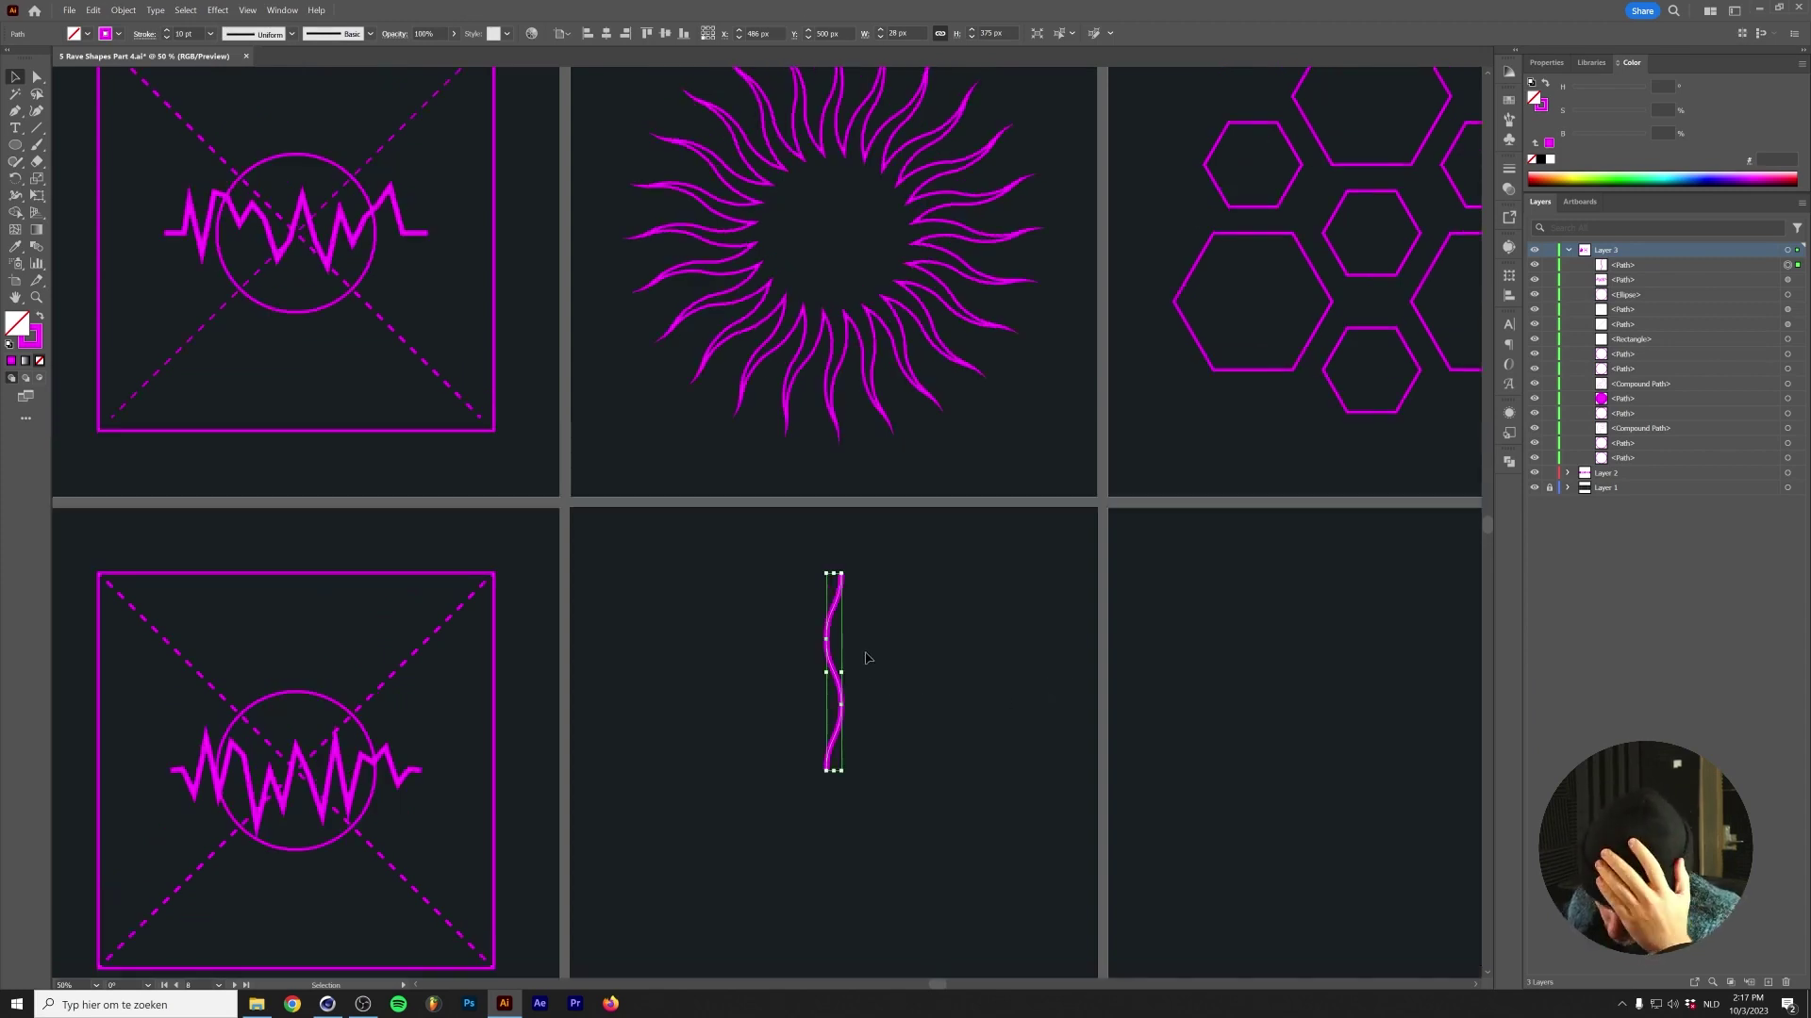
pyautogui.click(15, 196)
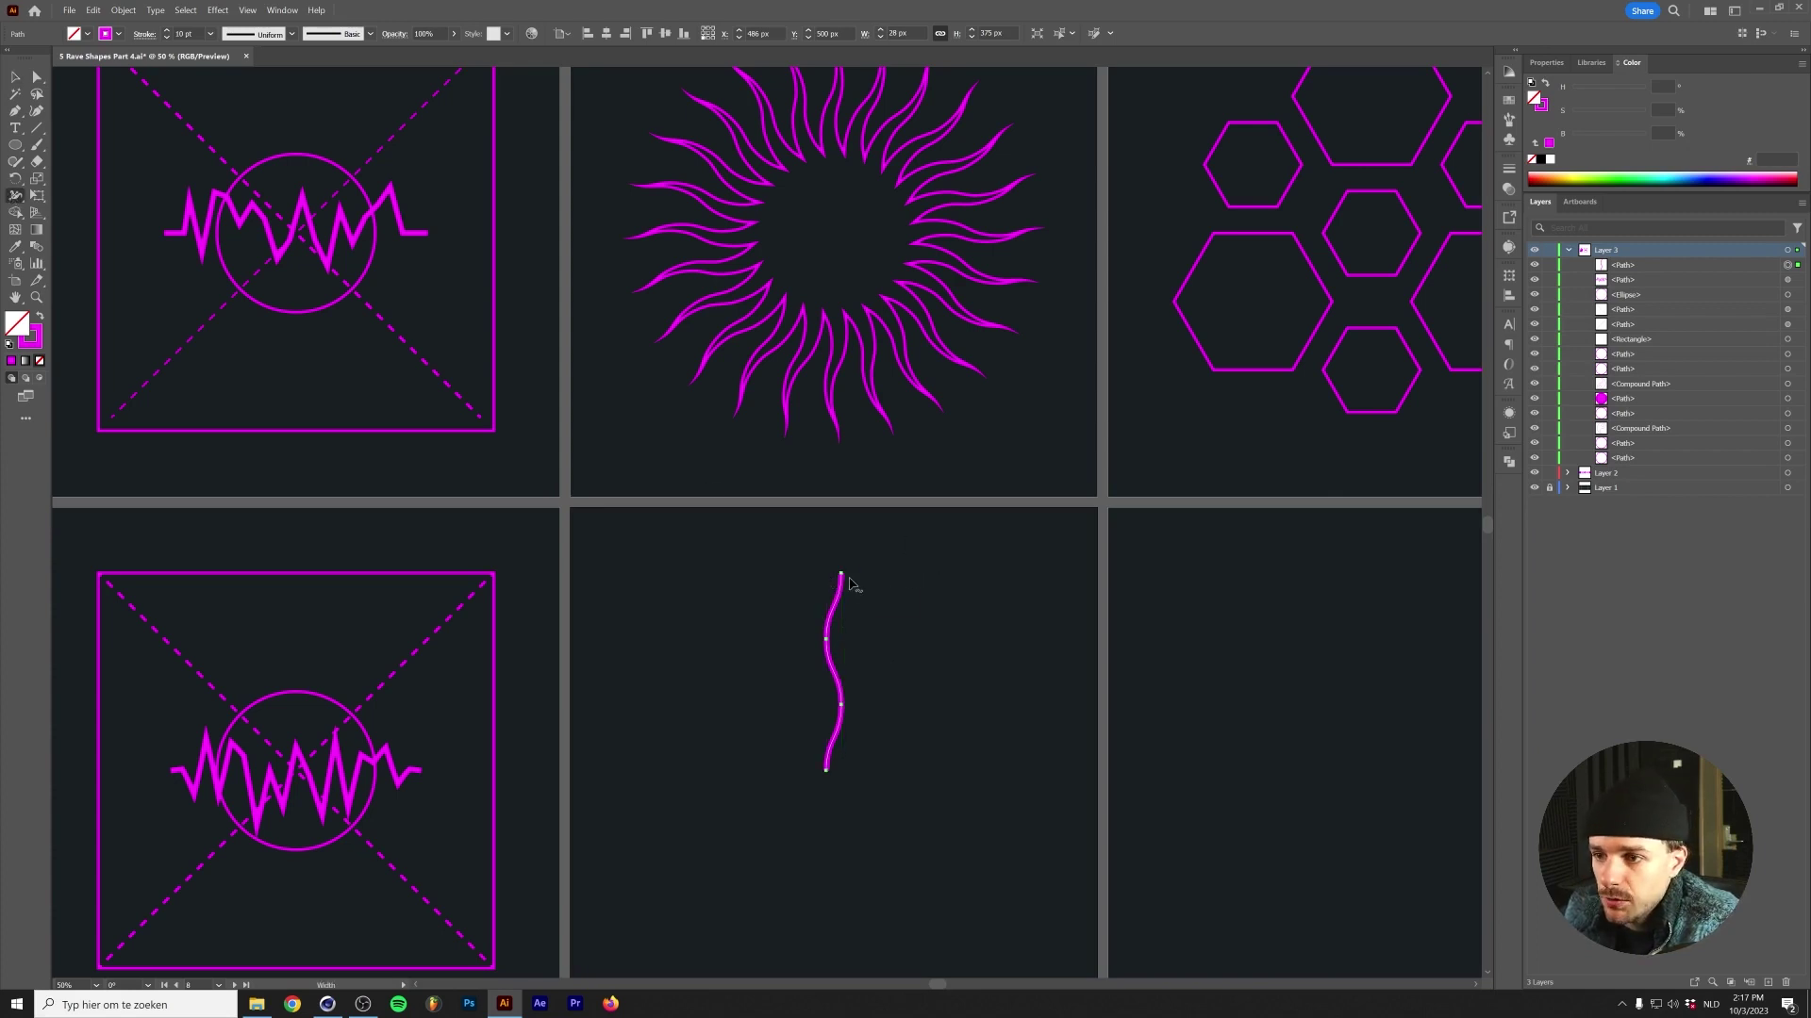
pyautogui.moveTo(846, 580)
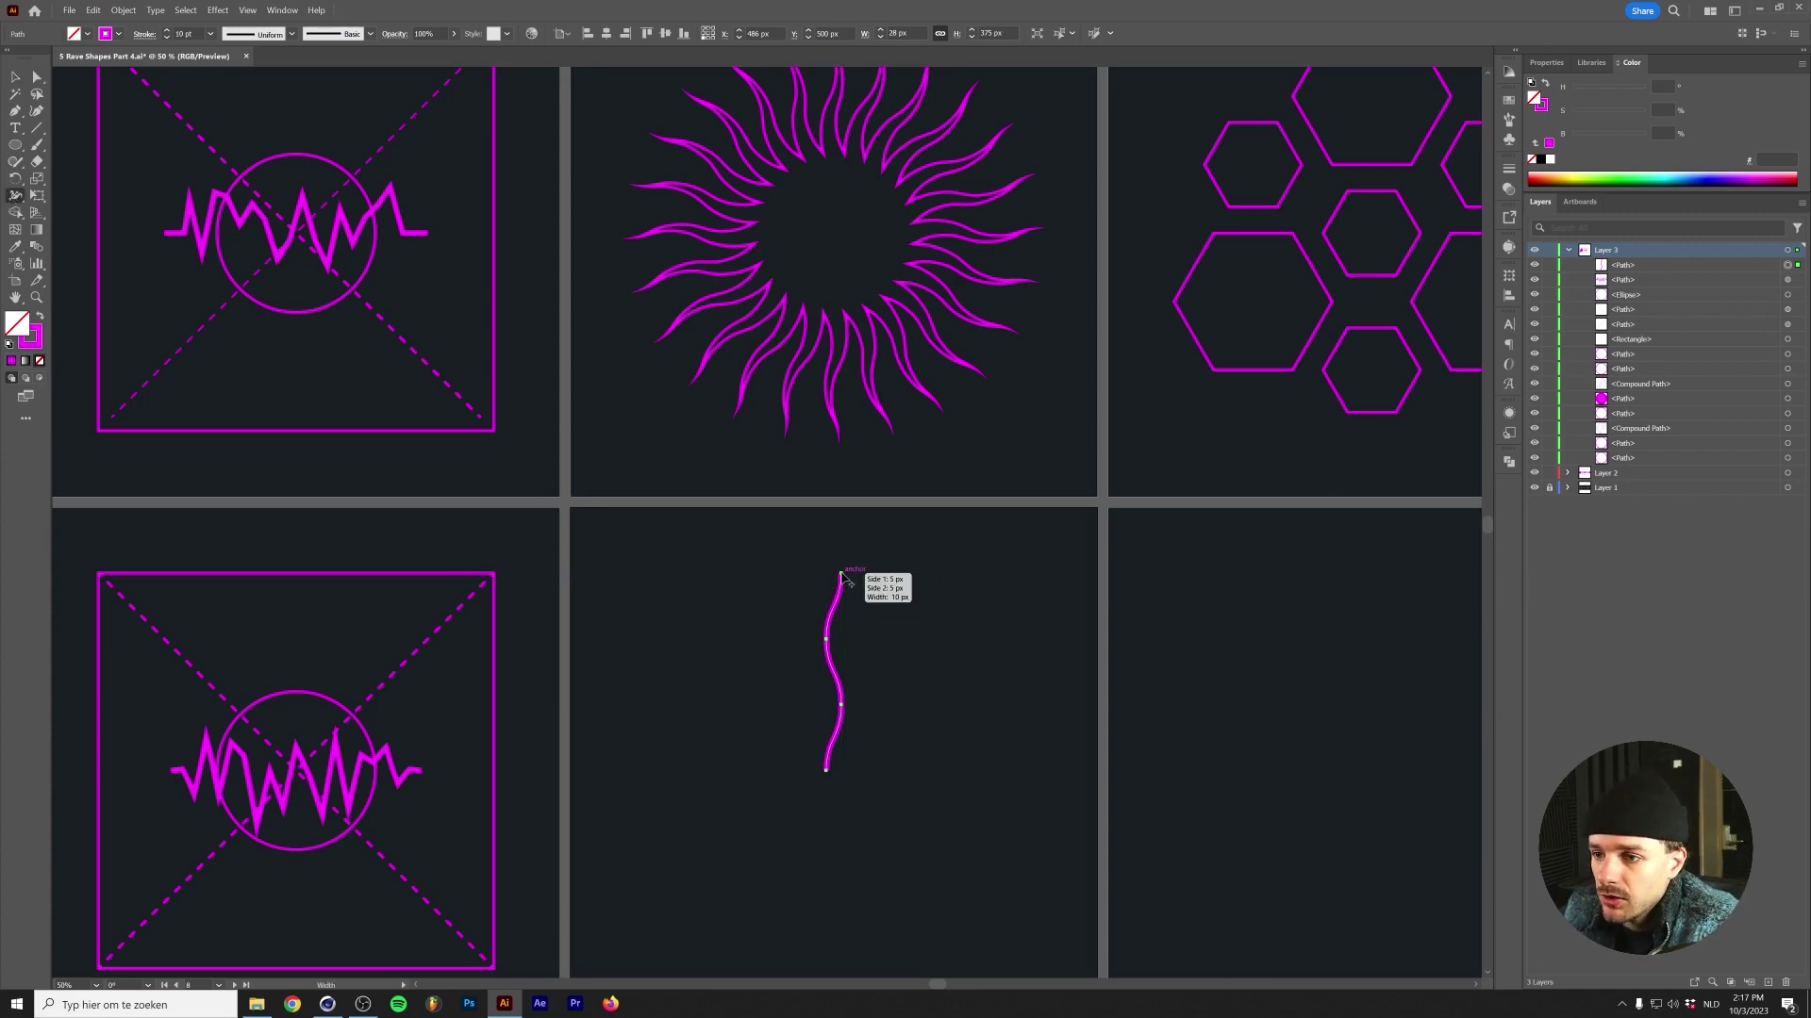
pyautogui.moveTo(842, 577)
pyautogui.mouseDown()
pyautogui.moveTo(1098, 577)
pyautogui.moveTo(861, 573)
pyautogui.mouseUp()
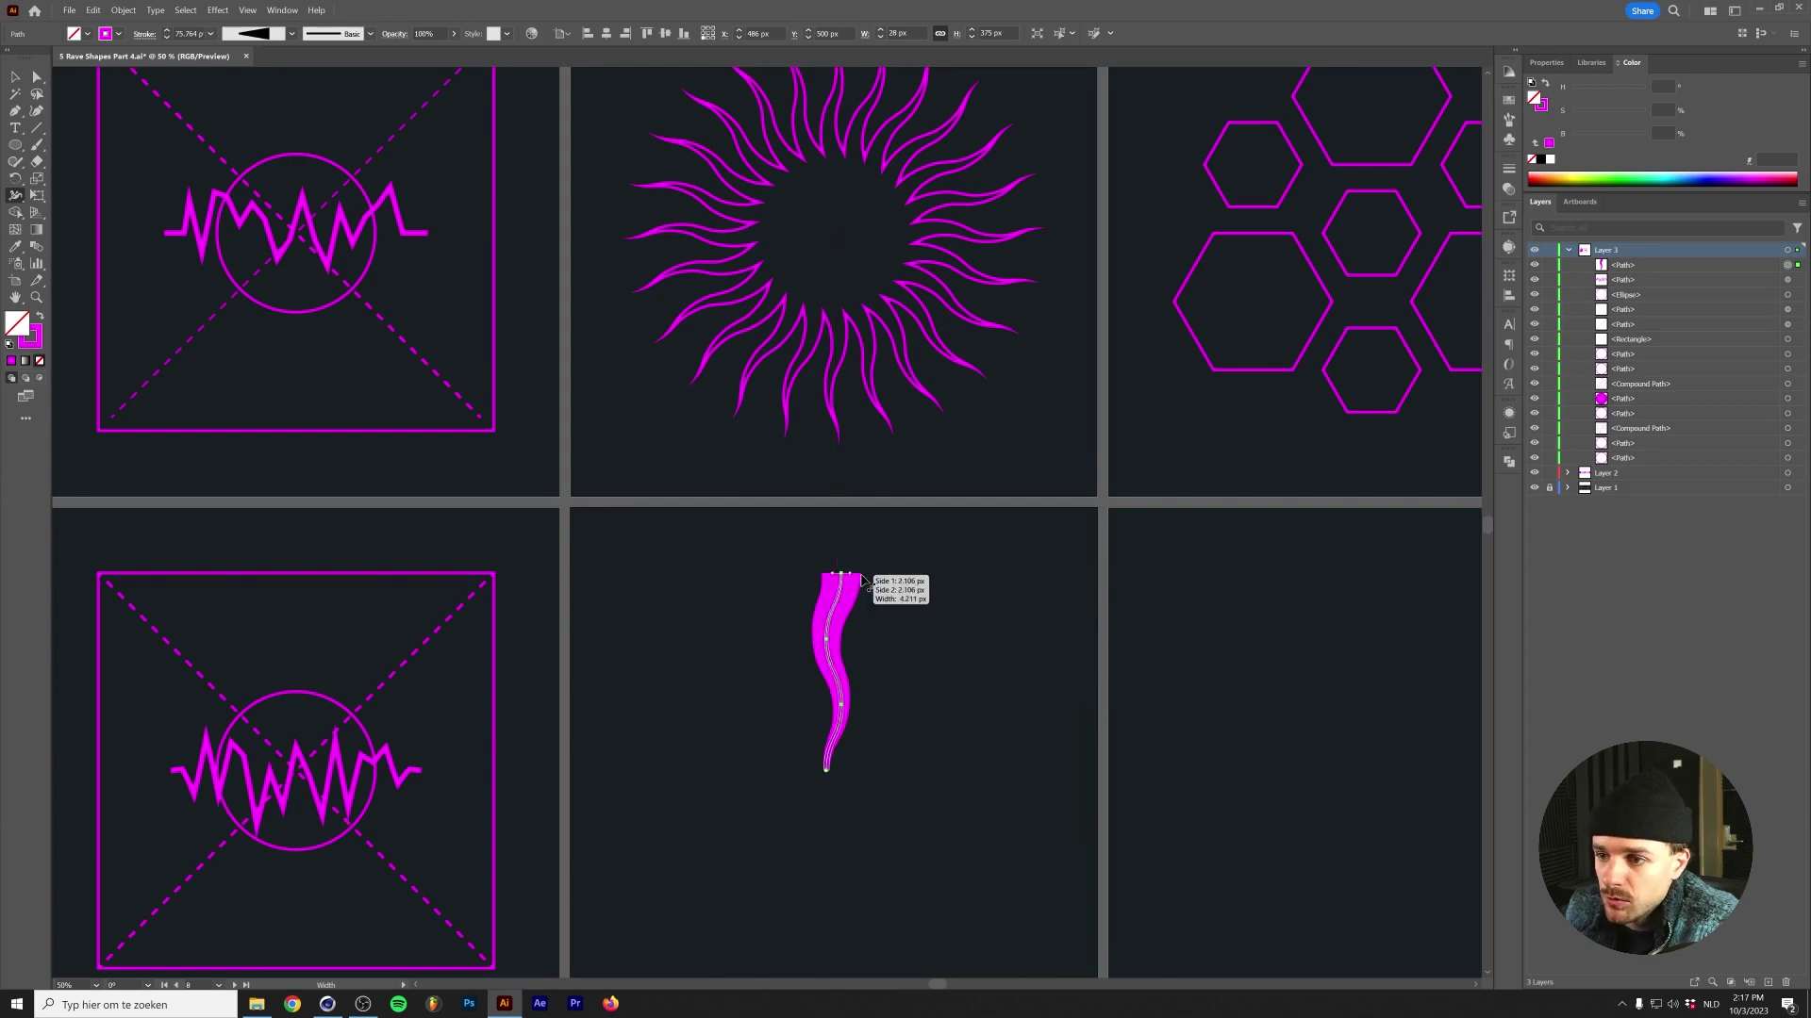
pyautogui.hotkey('ctrl', 'z')
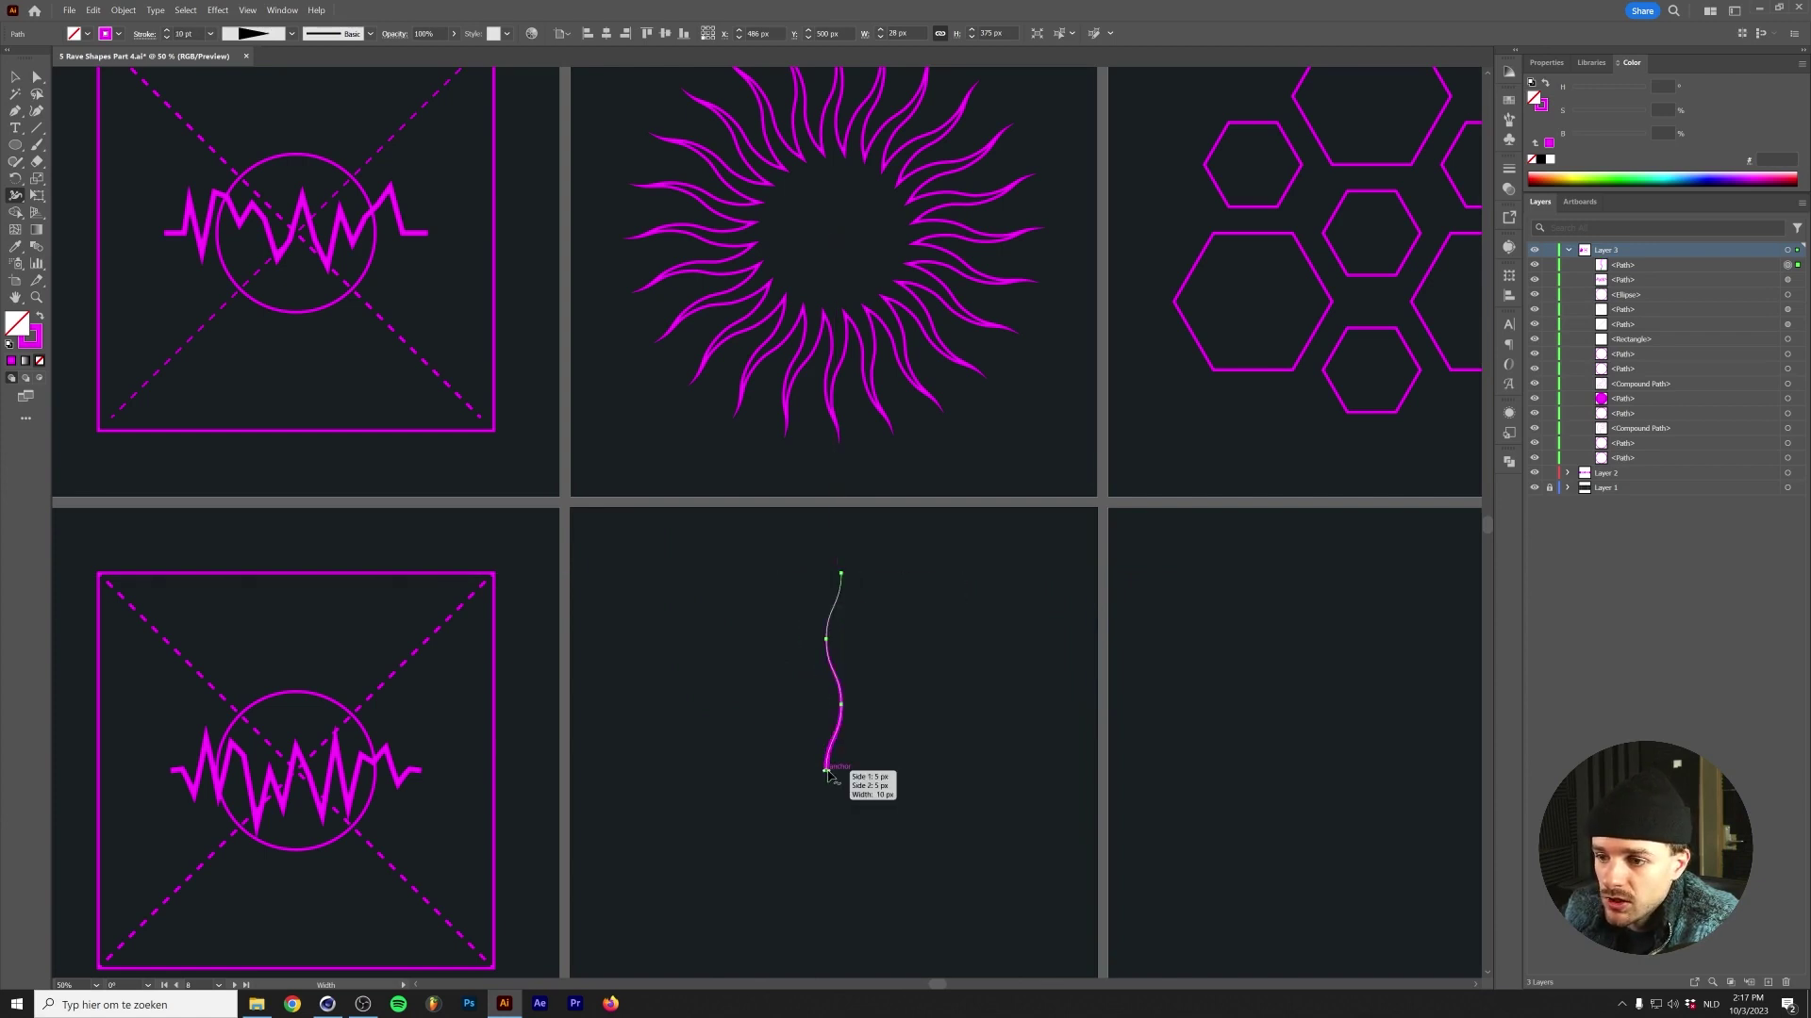
pyautogui.moveTo(826, 772); pyautogui.dragTo(846, 776)
pyautogui.press('v')
pyautogui.scroll(1, 757, 795)
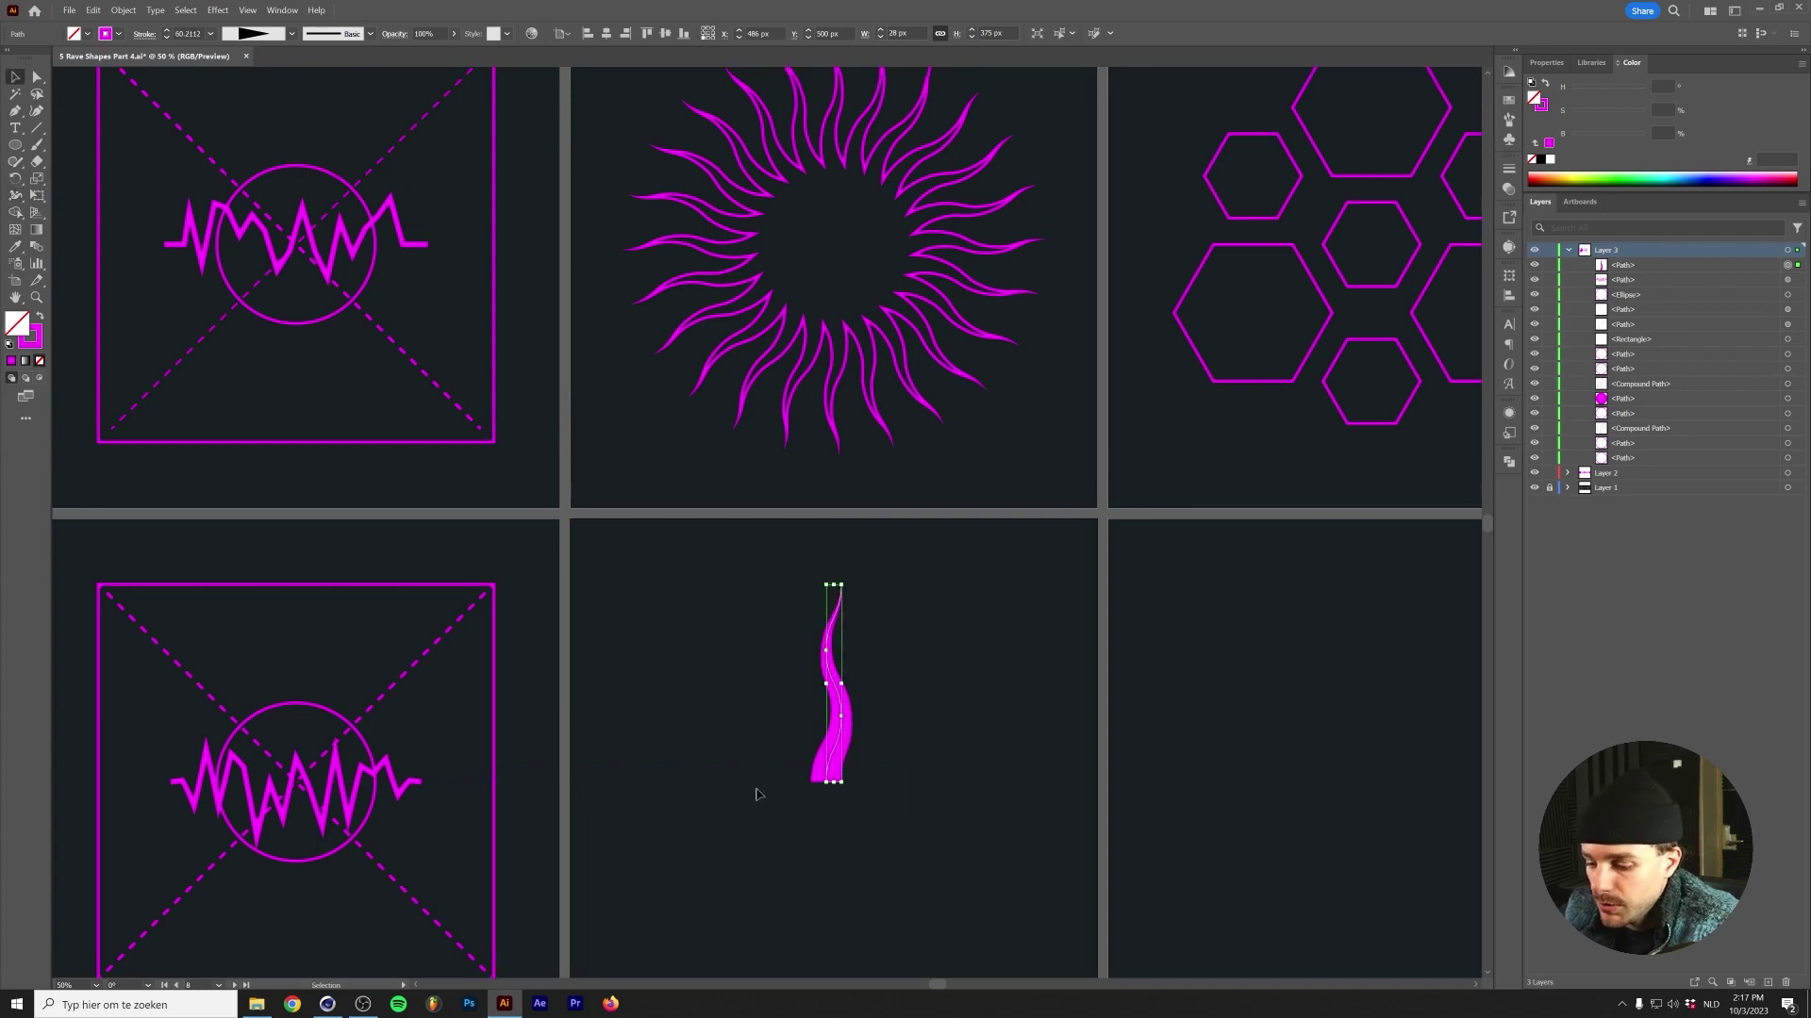
pyautogui.click(914, 757)
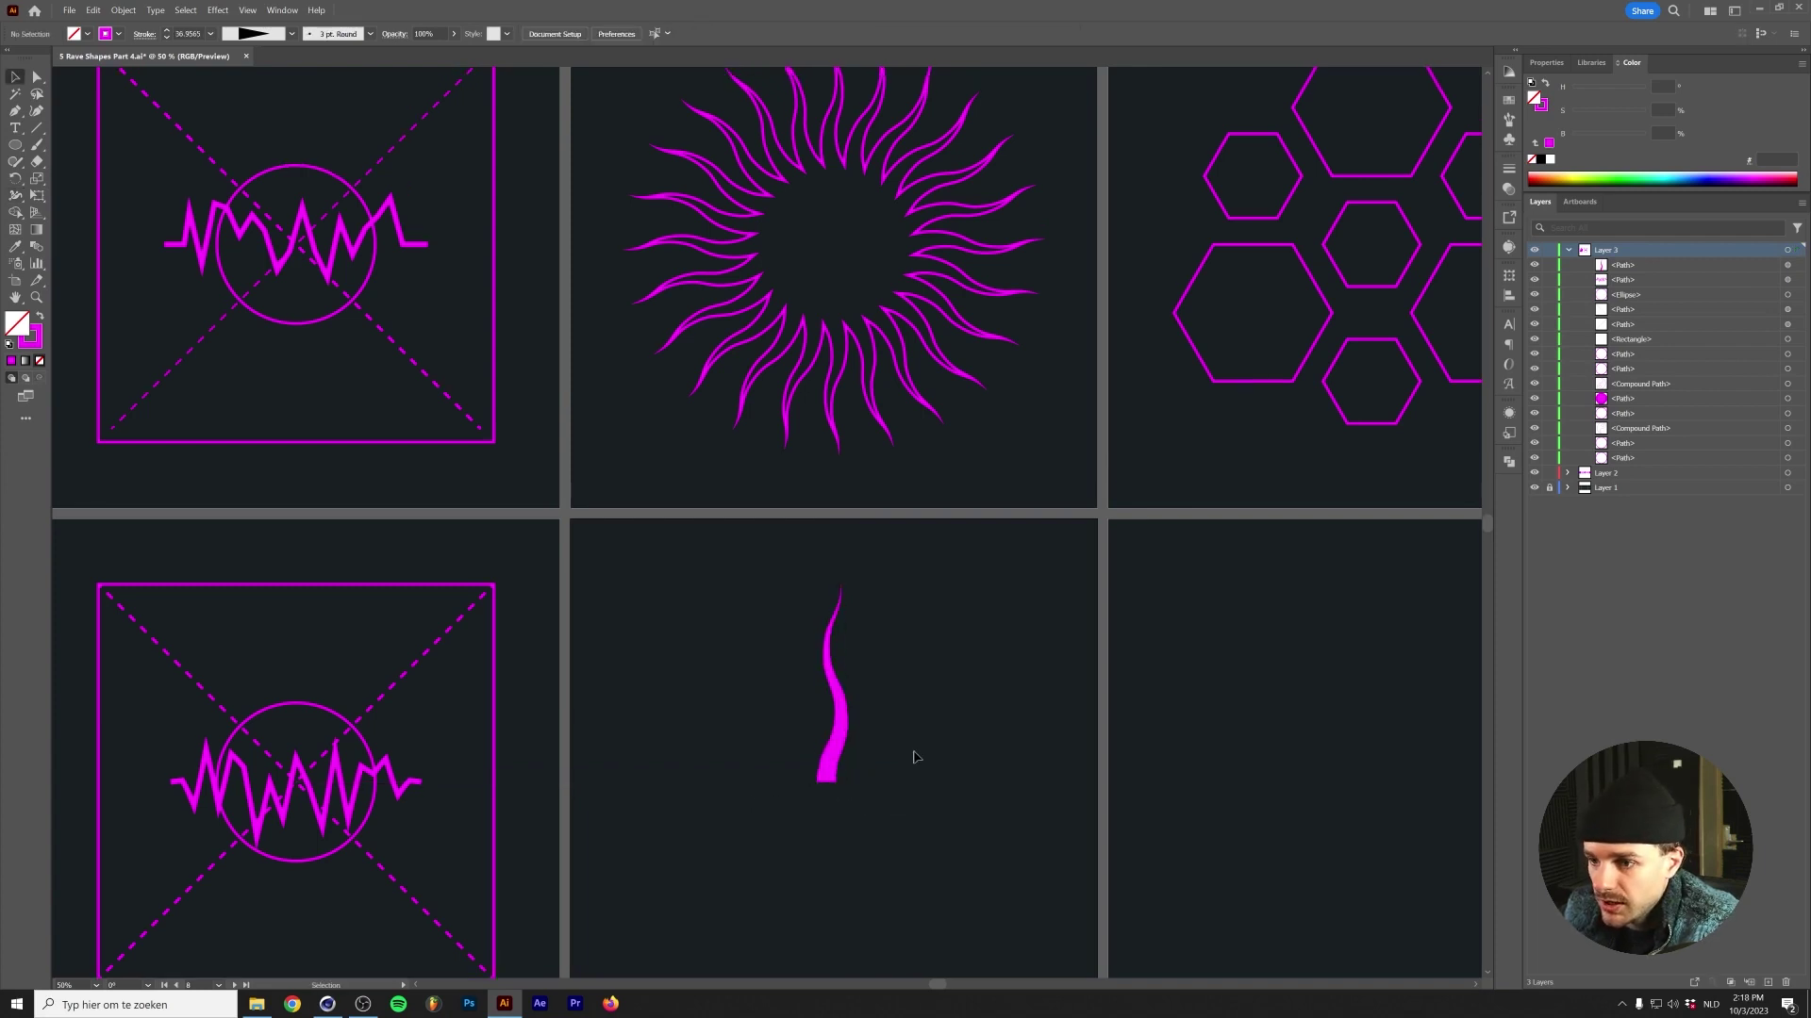
# Rotate the flame arm around its base point, setting an exact pivot on the base.
pyautogui.click(832, 717)
pyautogui.scroll(-2, 831, 660)
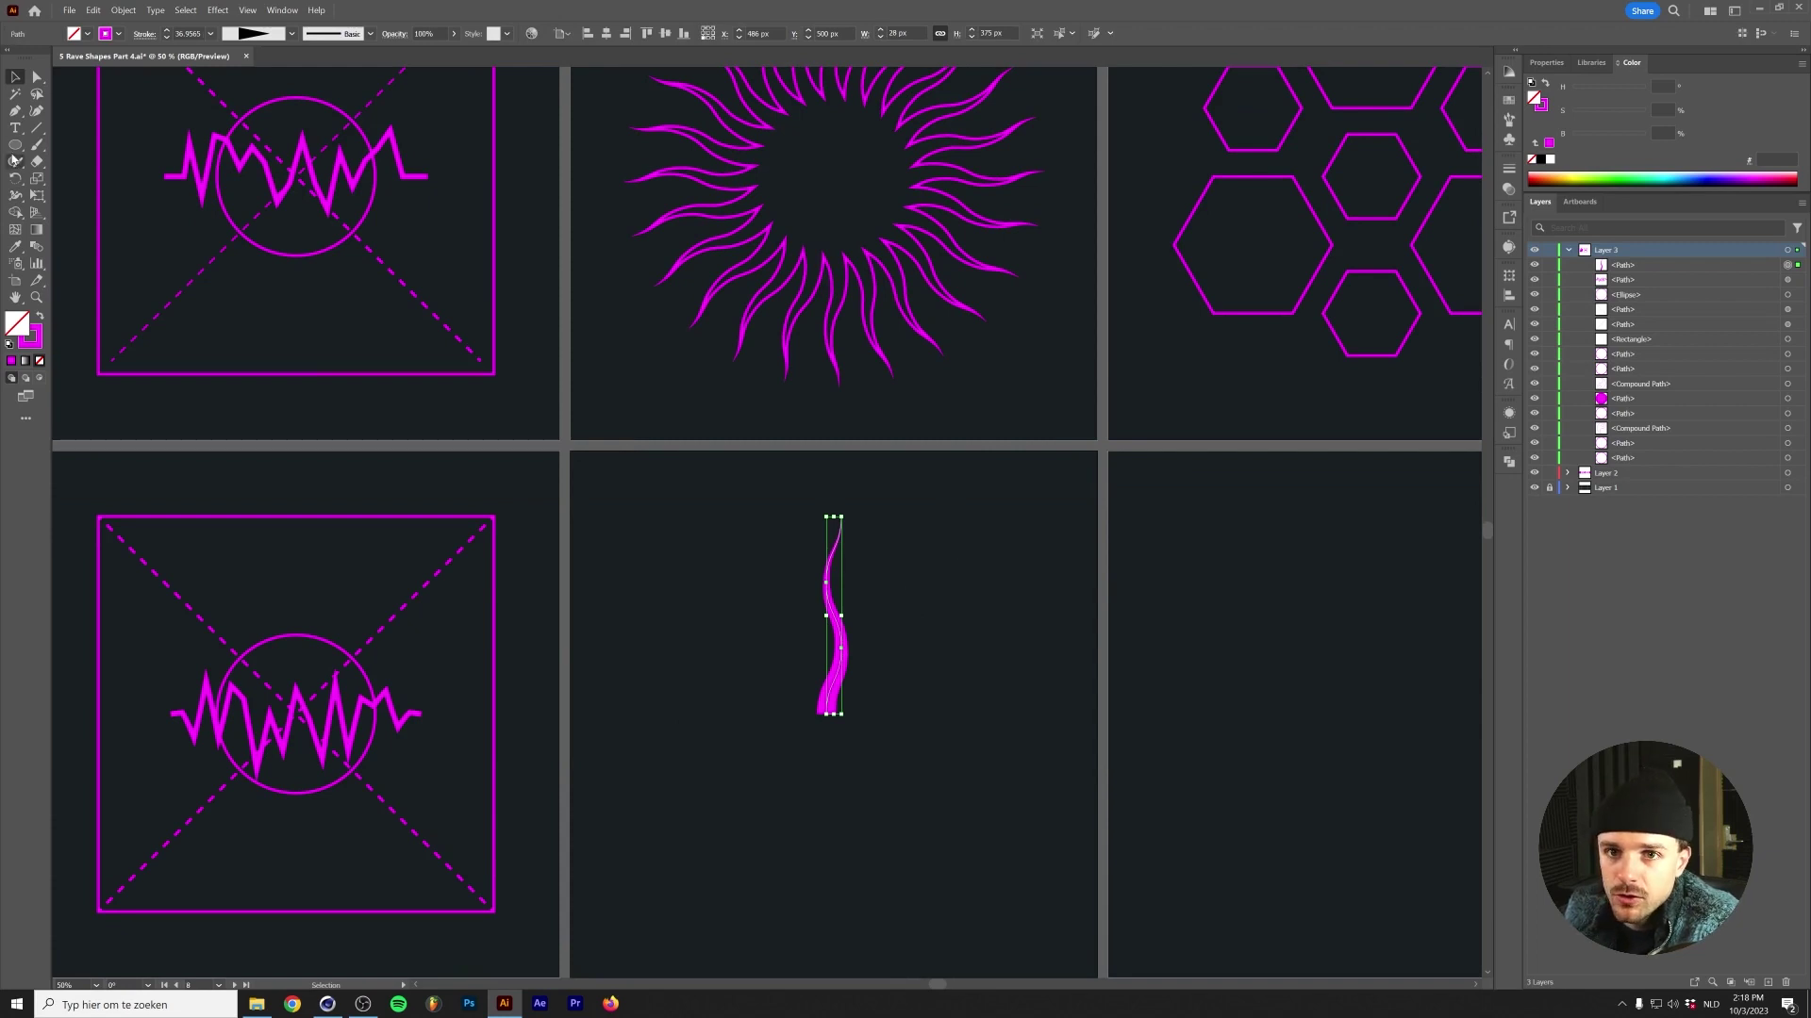
pyautogui.press('r')
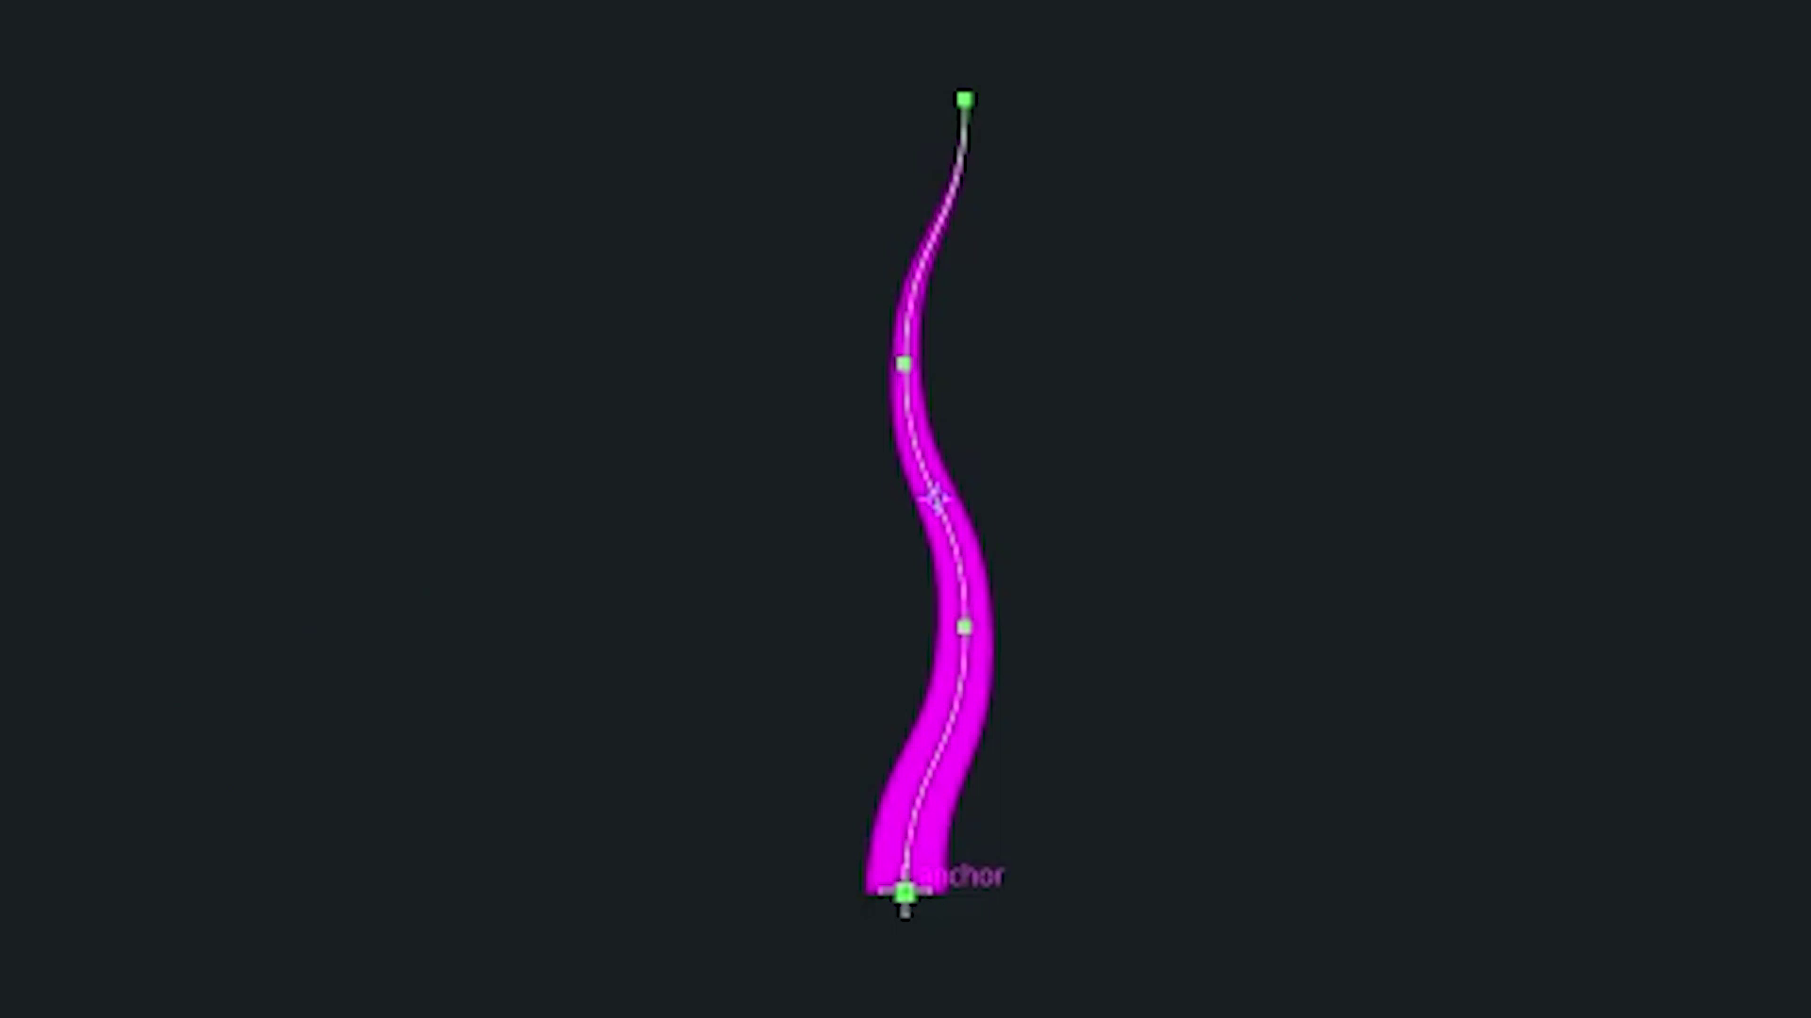
pyautogui.scroll(5, 905, 908)
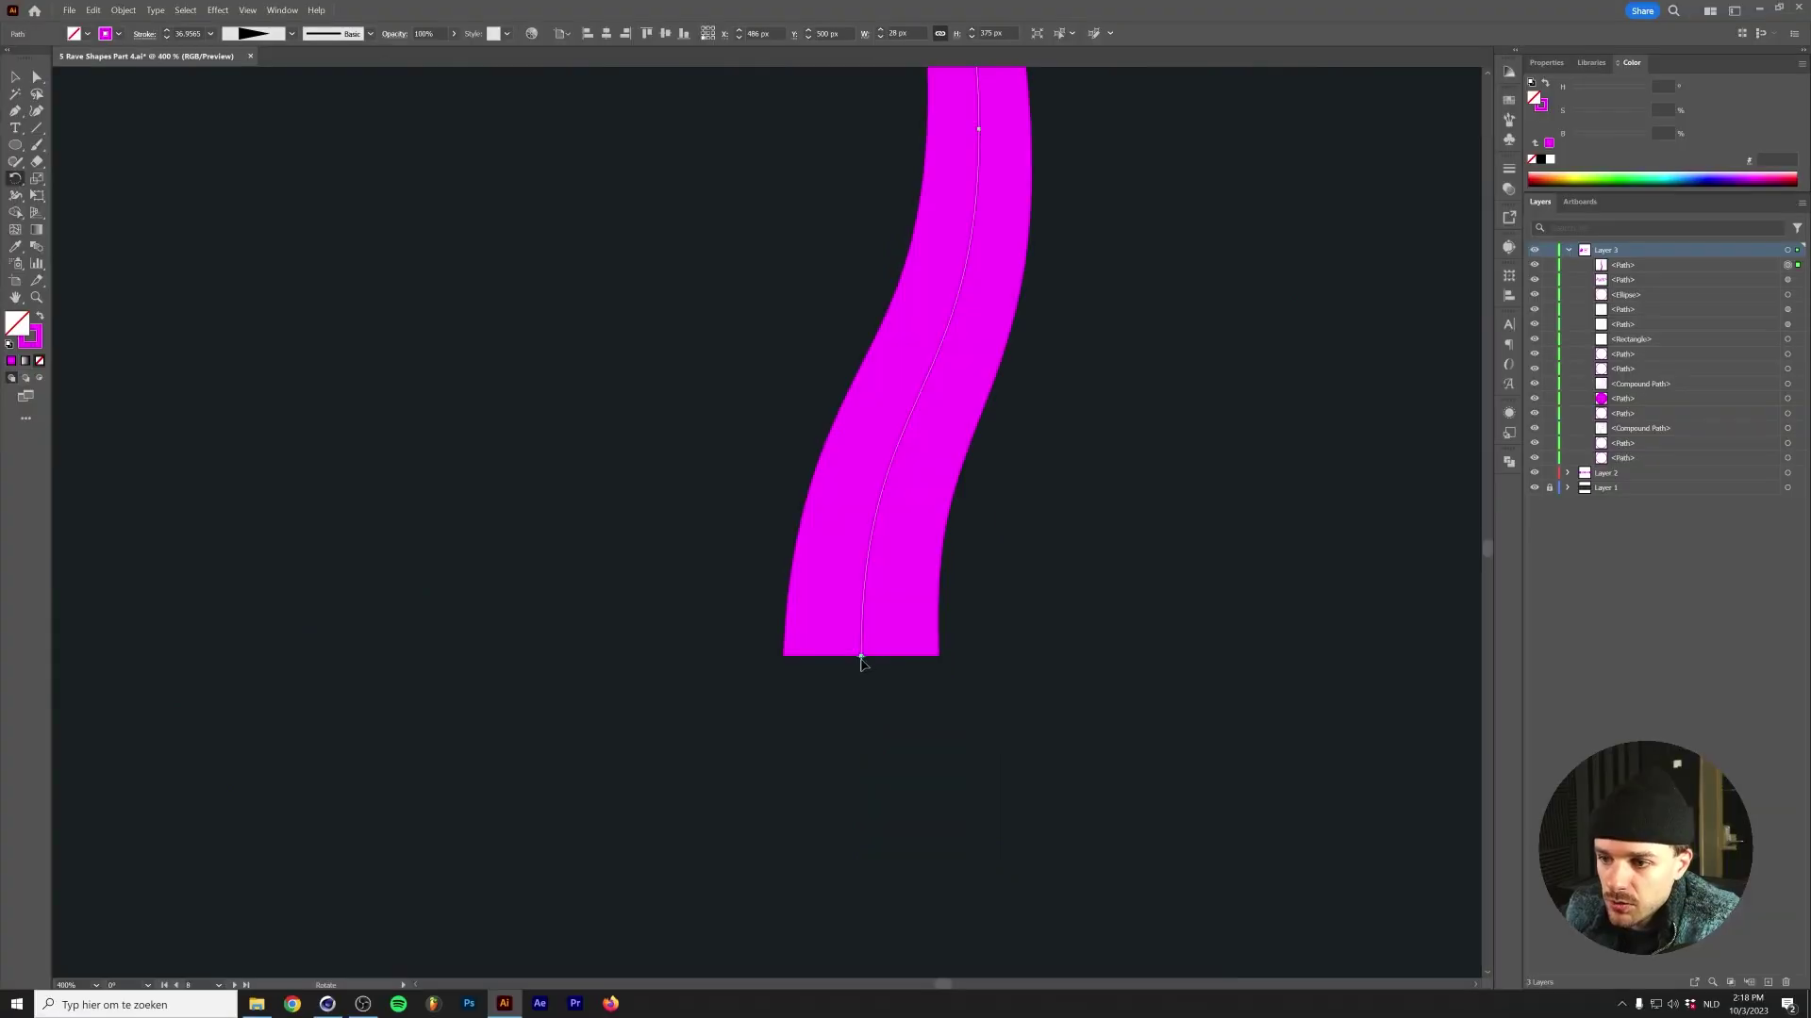
pyautogui.scroll(-5, 863, 668)
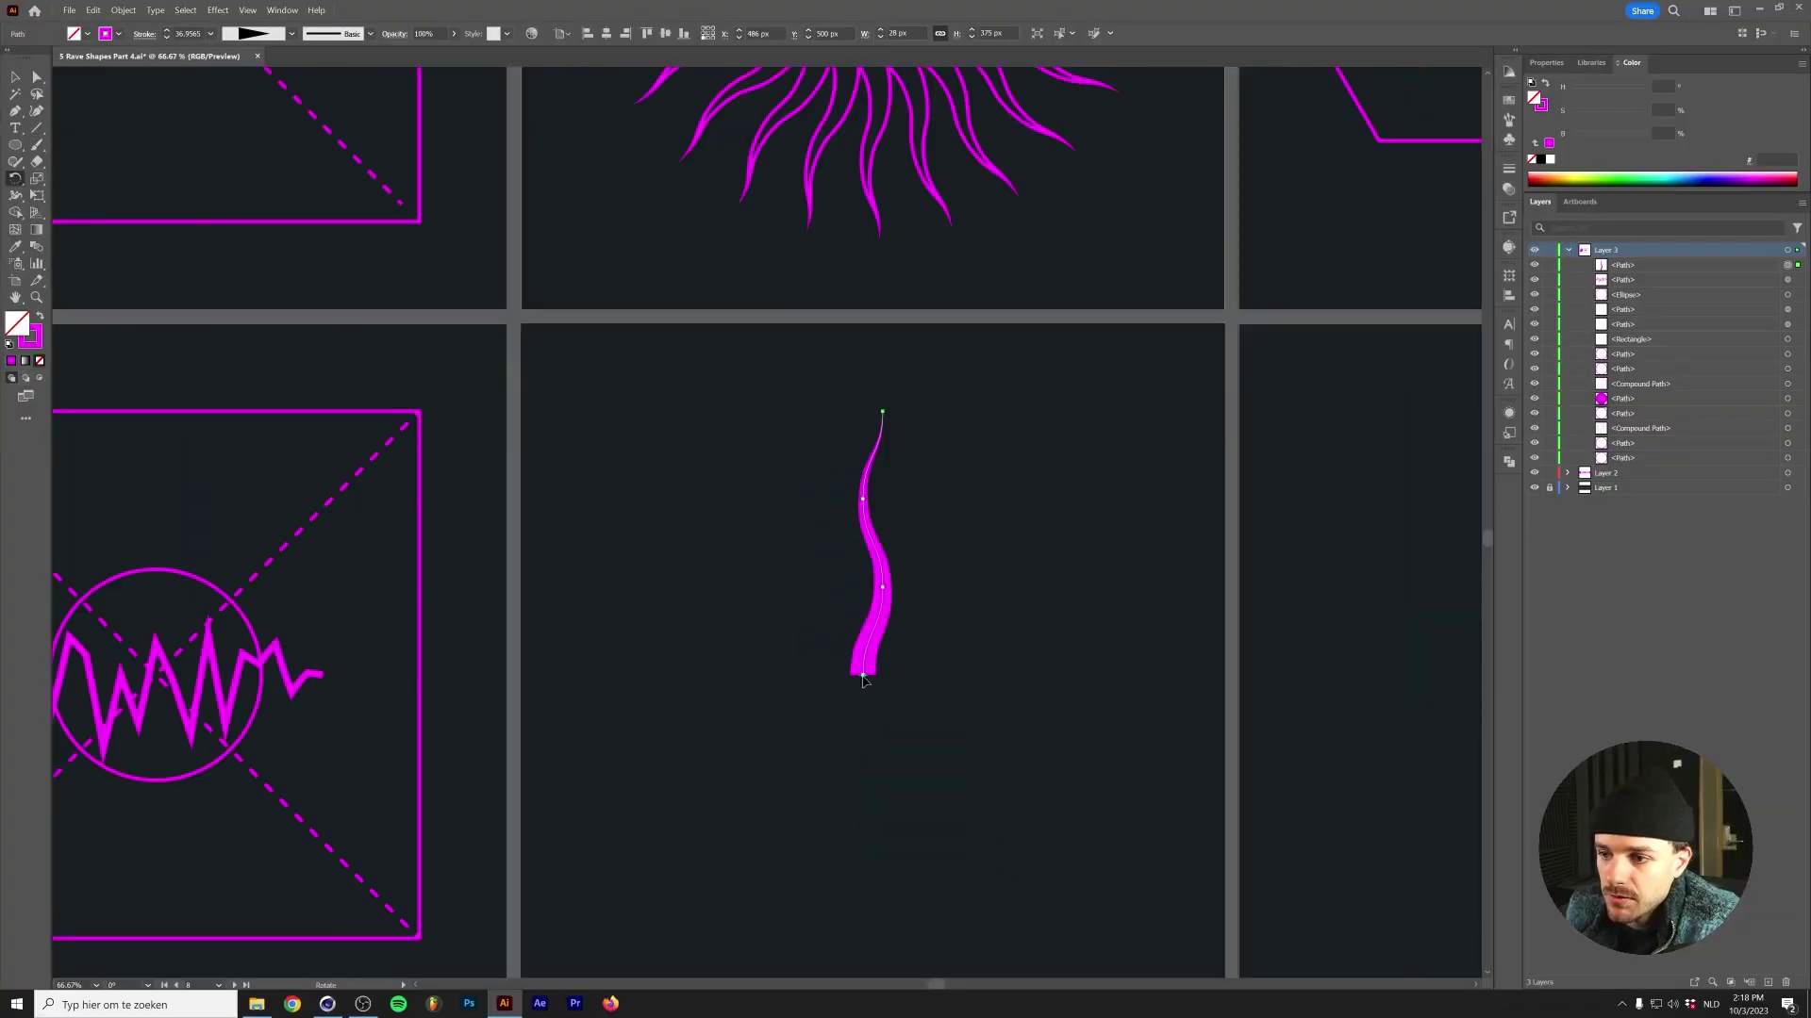
pyautogui.moveTo(847, 547)
pyautogui.mouseDown()
pyautogui.moveTo(750, 807)
pyautogui.moveTo(1112, 713)
pyautogui.moveTo(1011, 568)
pyautogui.moveTo(847, 595)
pyautogui.mouseUp()
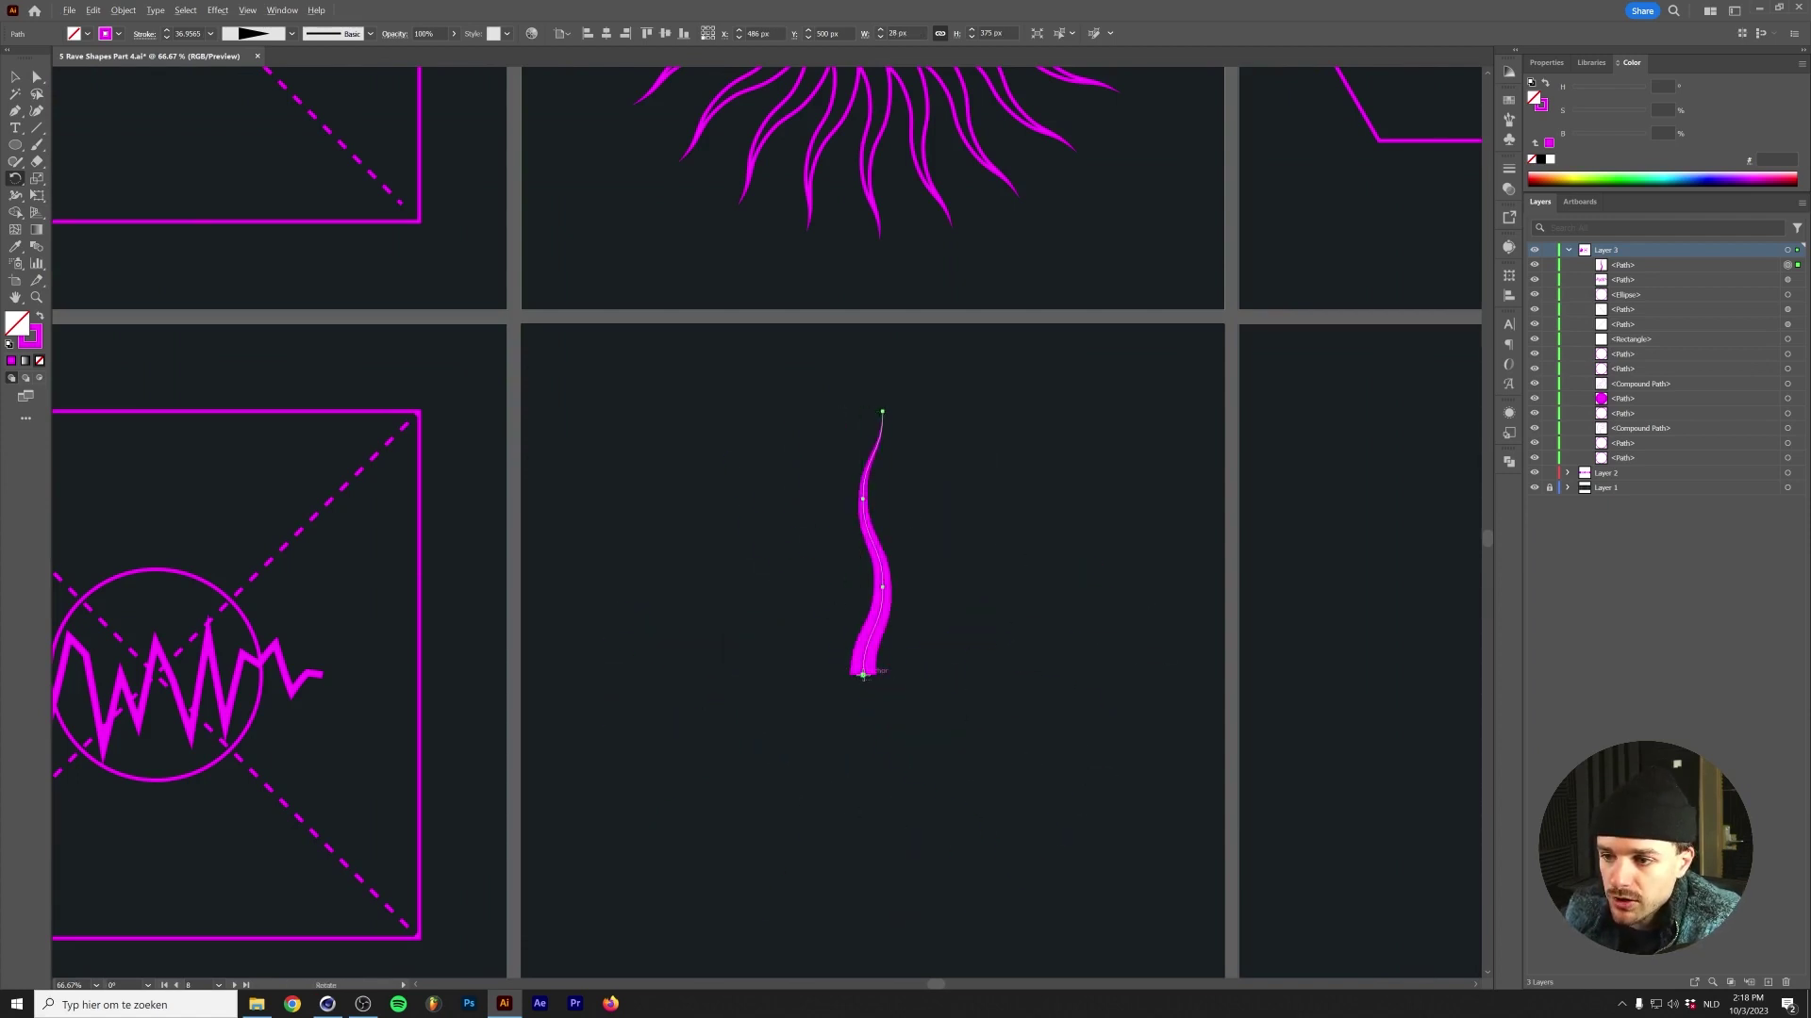
pyautogui.keyDown('alt'); pyautogui.click(864, 675); pyautogui.keyUp('alt')
# Make 36° rotated copies of the flame arm, then undo back to a single arm.
pyautogui.moveTo(531, 340); pyautogui.dragTo(1044, 508)
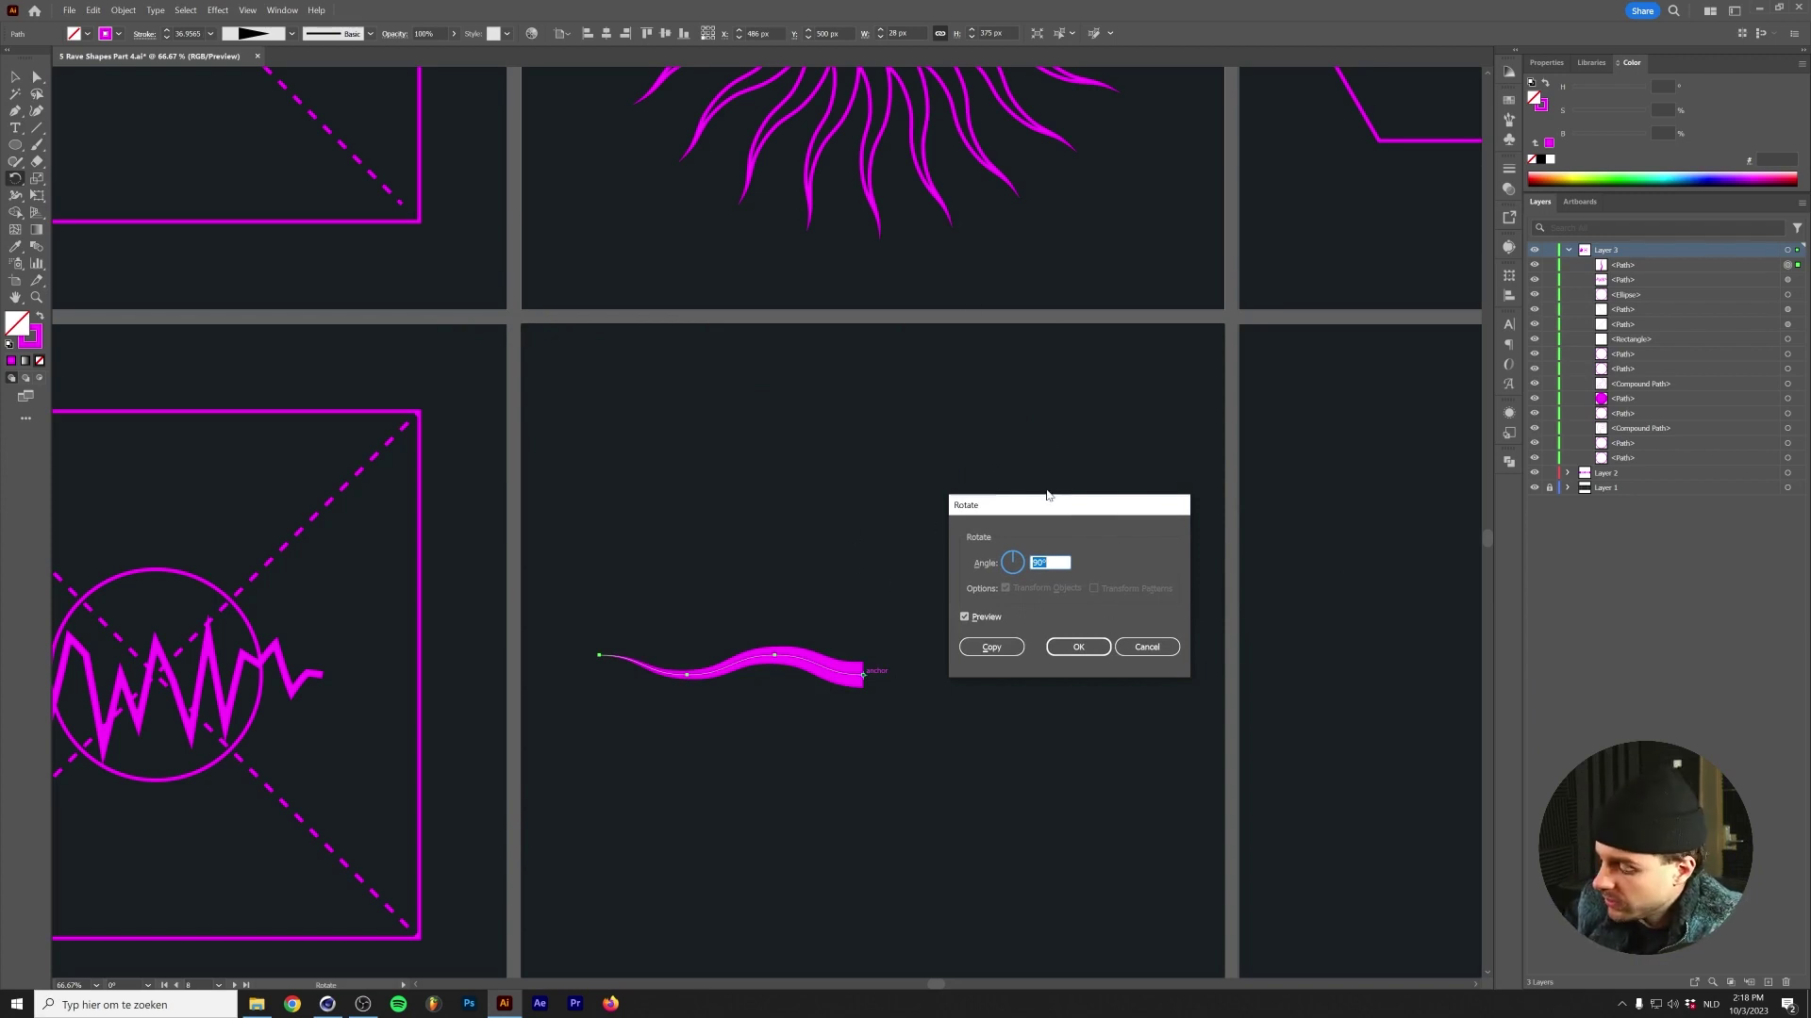
pyautogui.write('360/12')
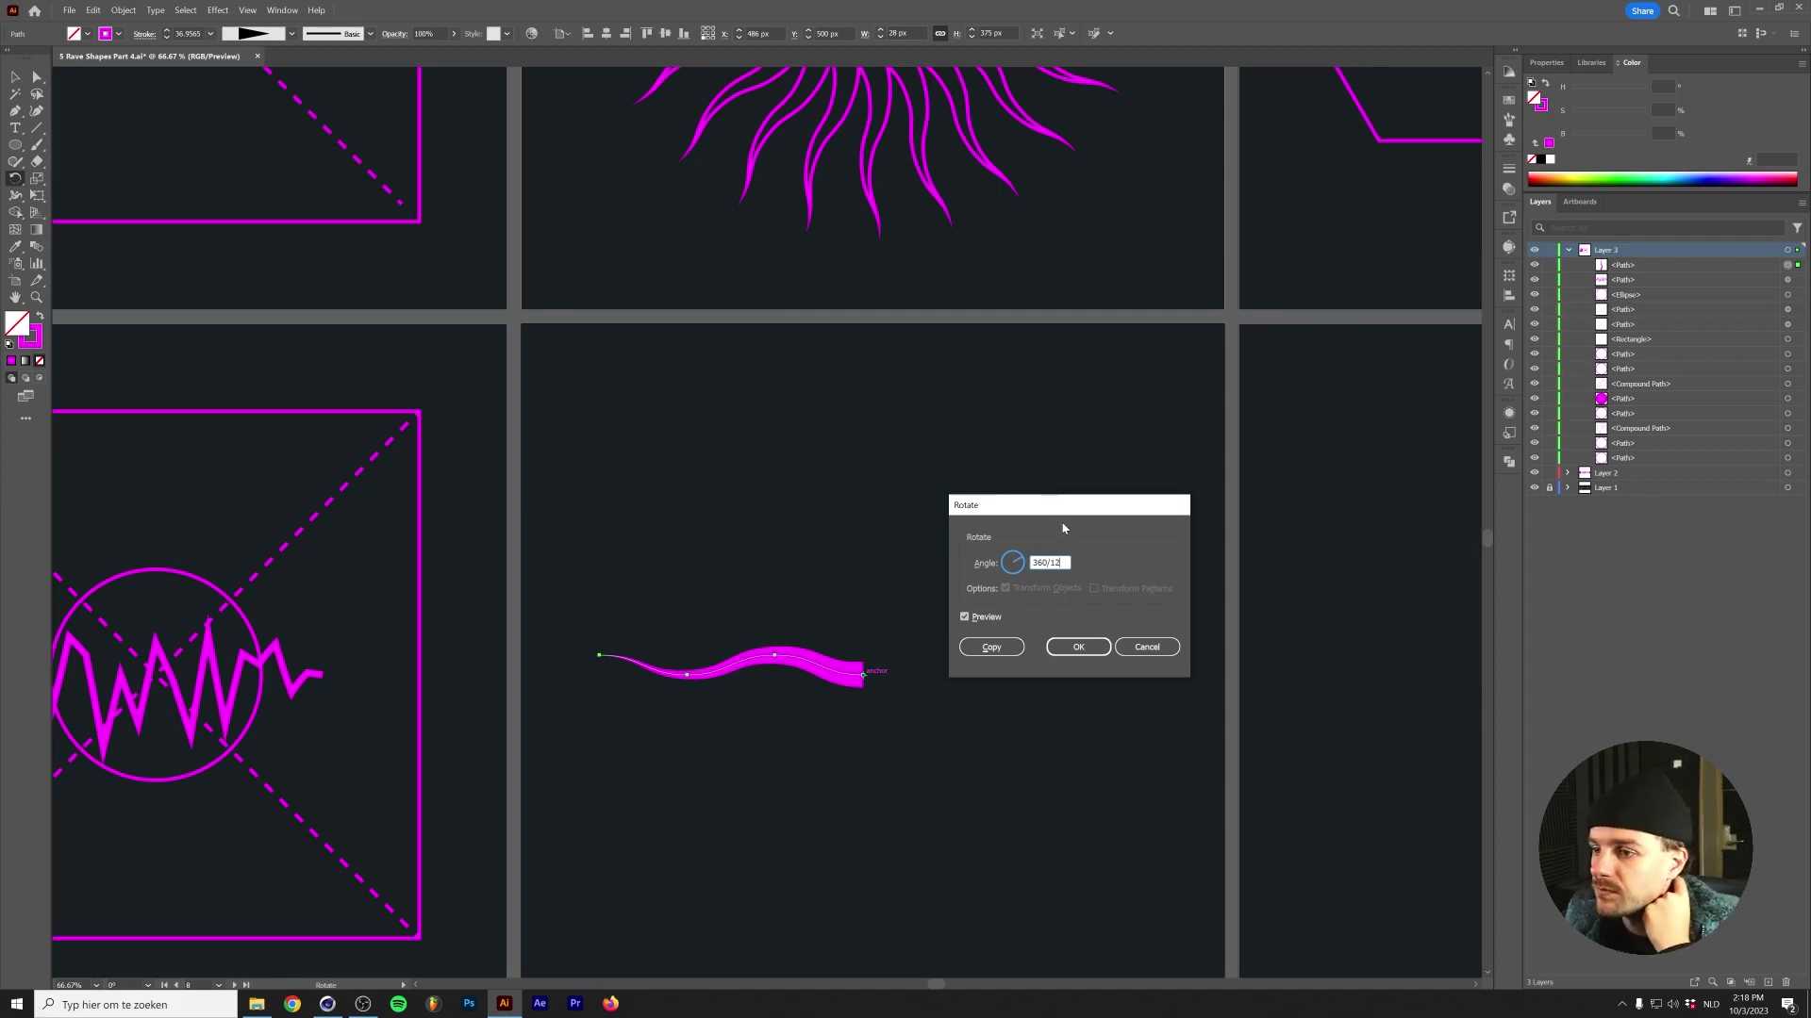
pyautogui.click(991, 647)
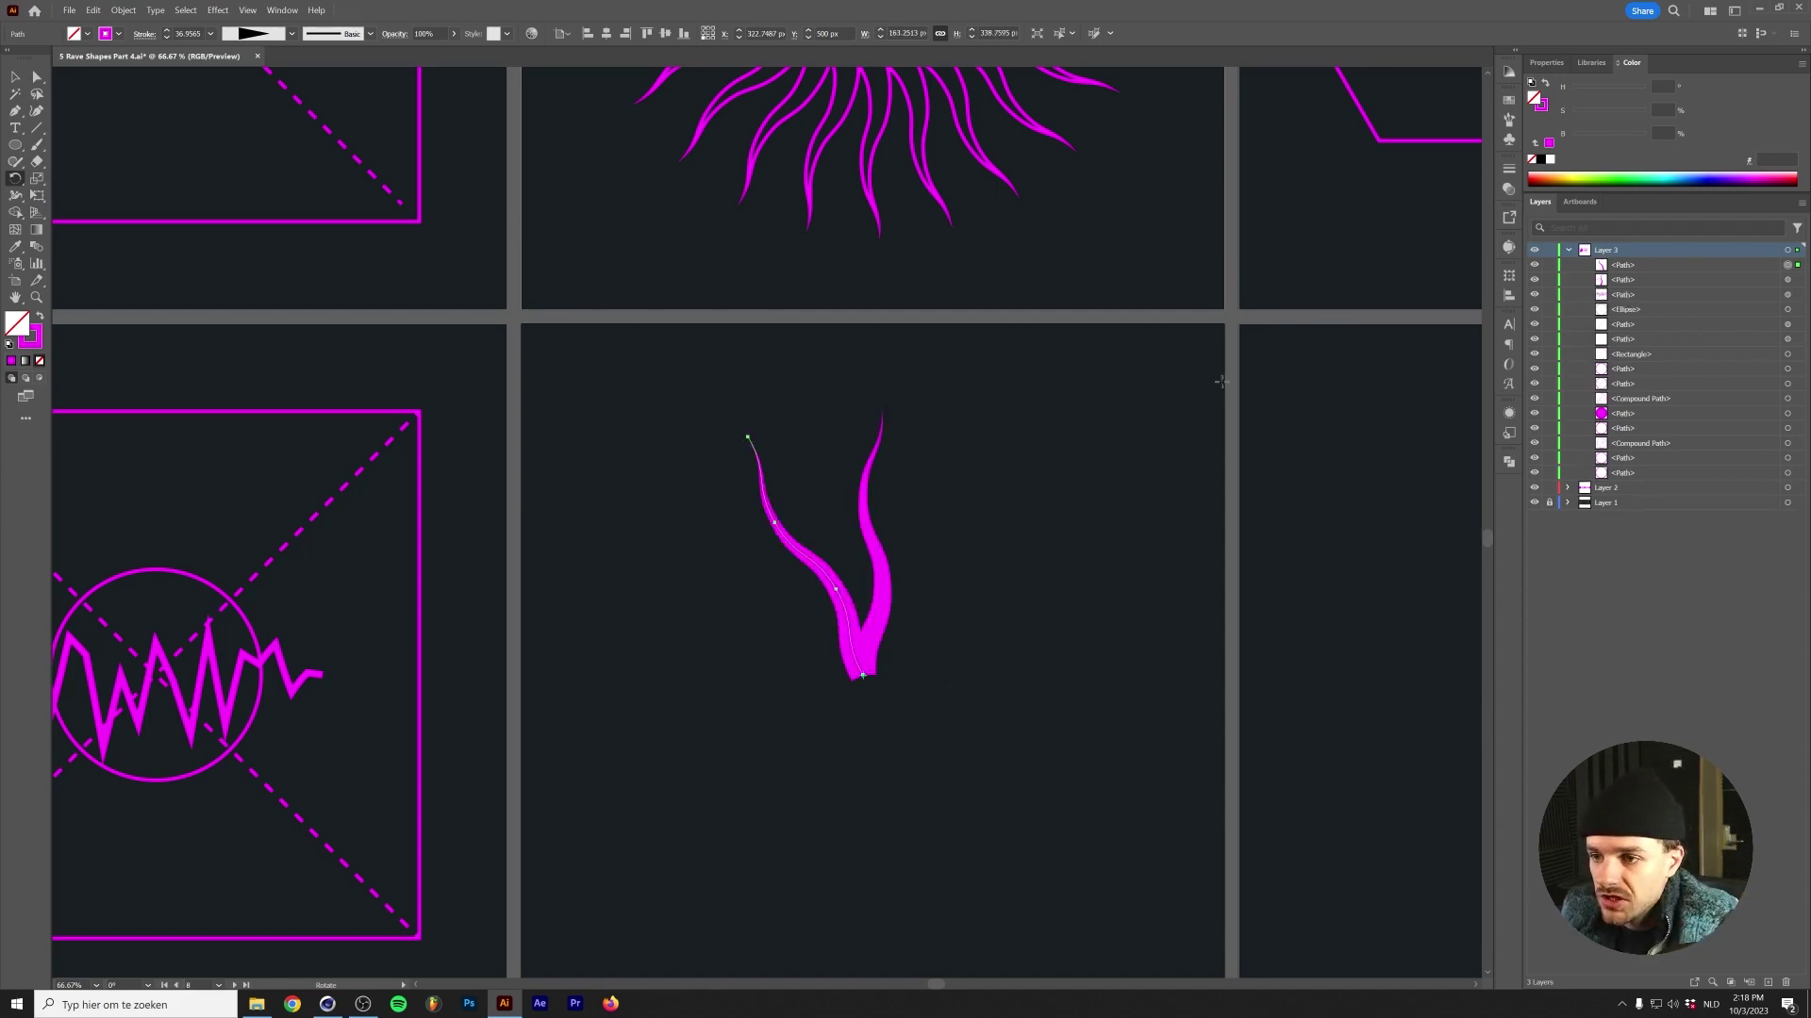
pyautogui.press('v')
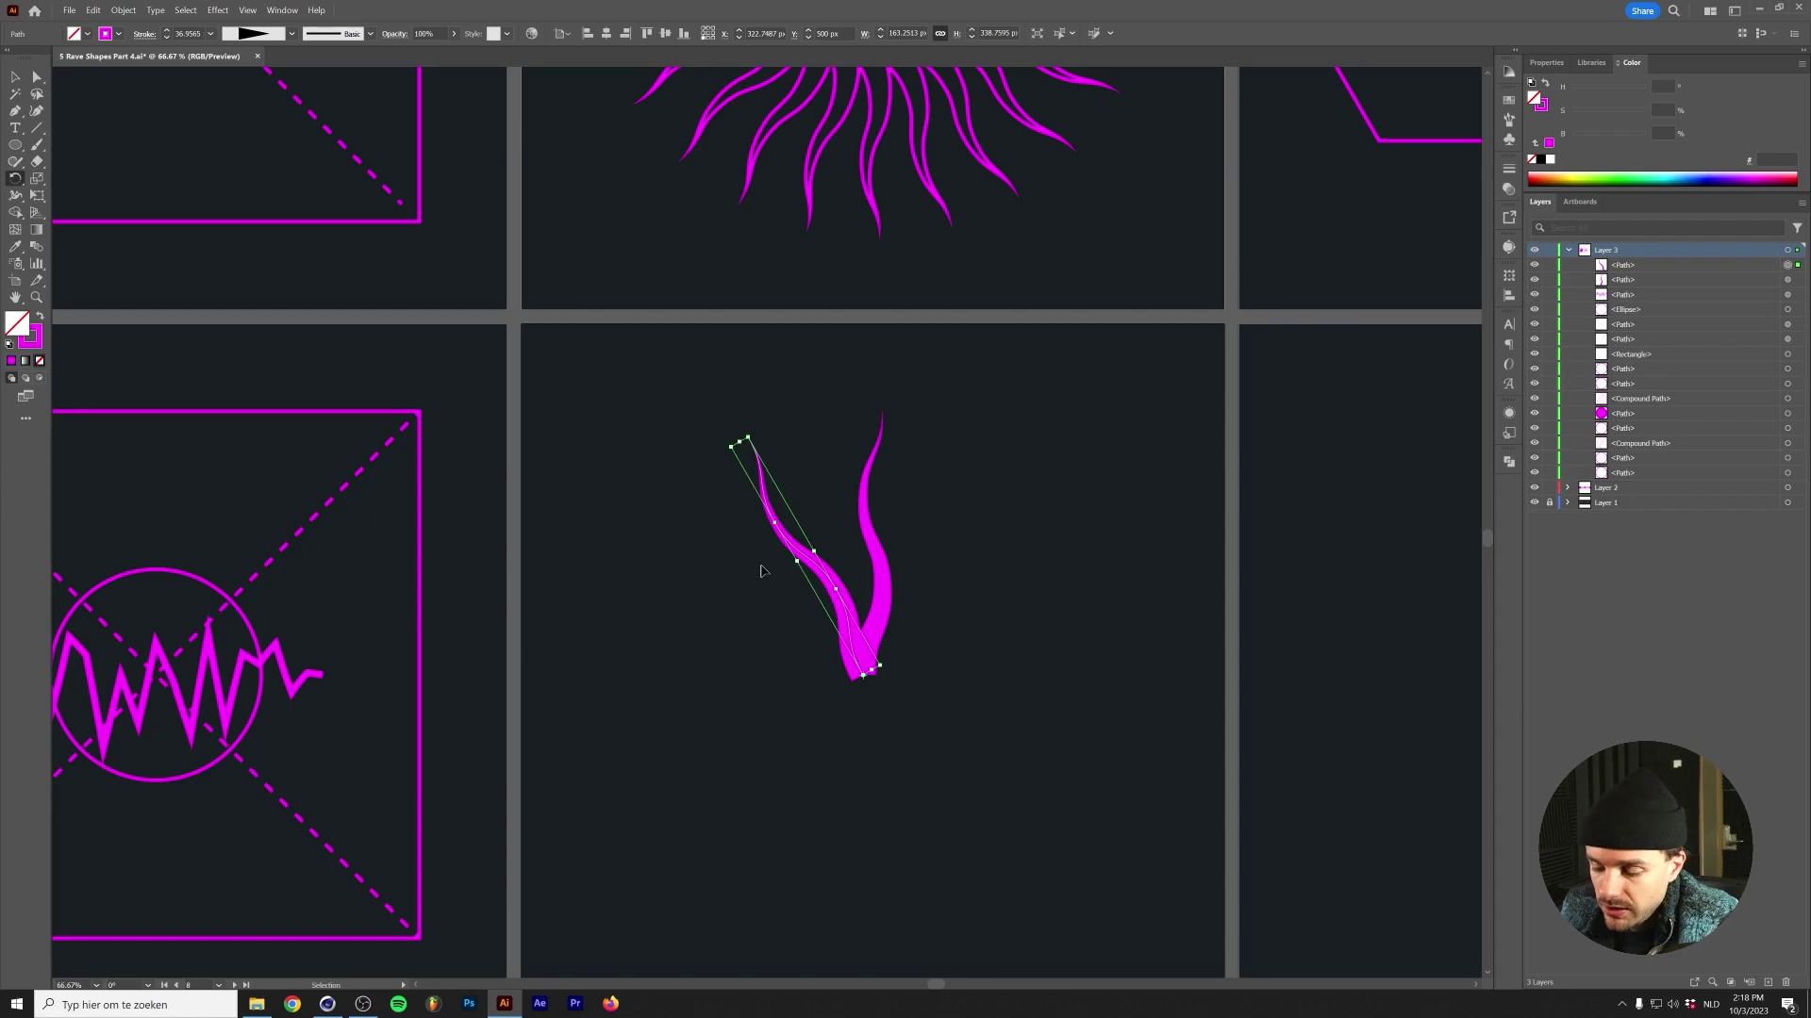
pyautogui.hotkey('ctrl', 'd')
pyautogui.hotkey('ctrl', 'd')
pyautogui.hotkey('ctrl', 'd')
pyautogui.hotkey('ctrl', 'd')
pyautogui.hotkey('ctrl', 'd')
pyautogui.hotkey('ctrl', 'd')
pyautogui.hotkey('ctrl', 'd')
pyautogui.hotkey('ctrl', 'd')
pyautogui.hotkey('ctrl', 'd')
pyautogui.hotkey('ctrl', 'd')
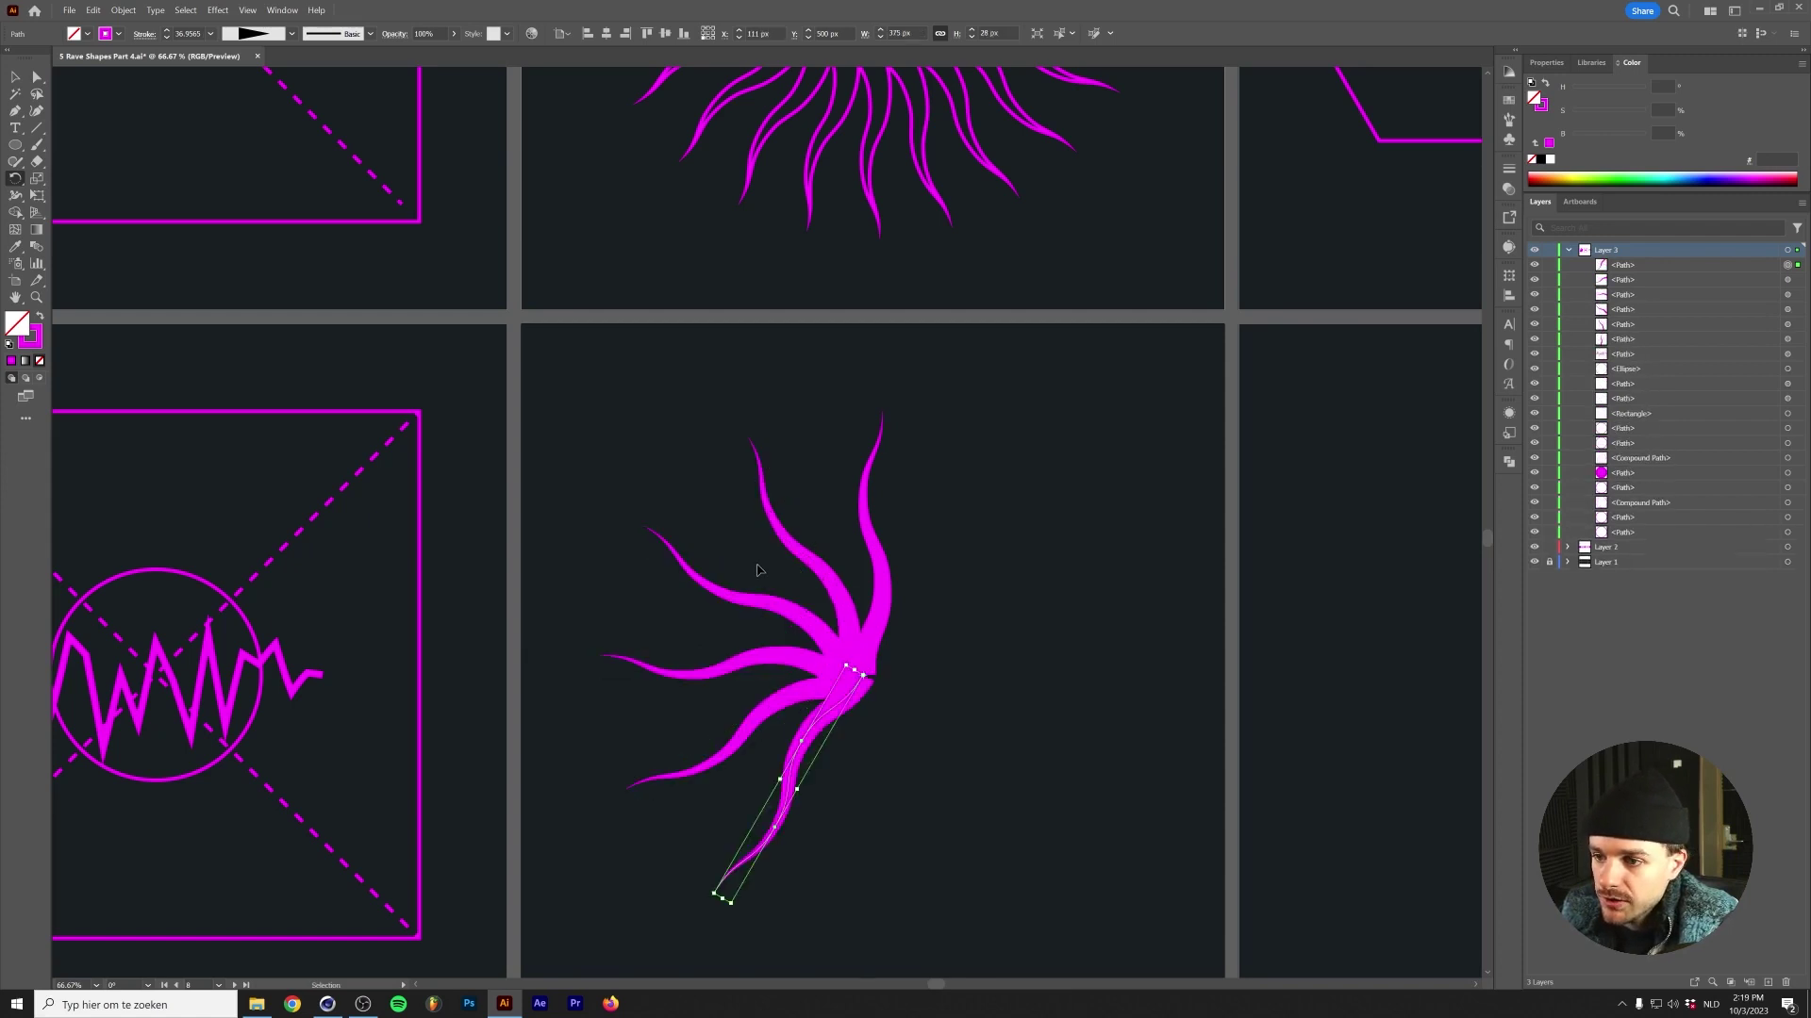
pyautogui.press('r')
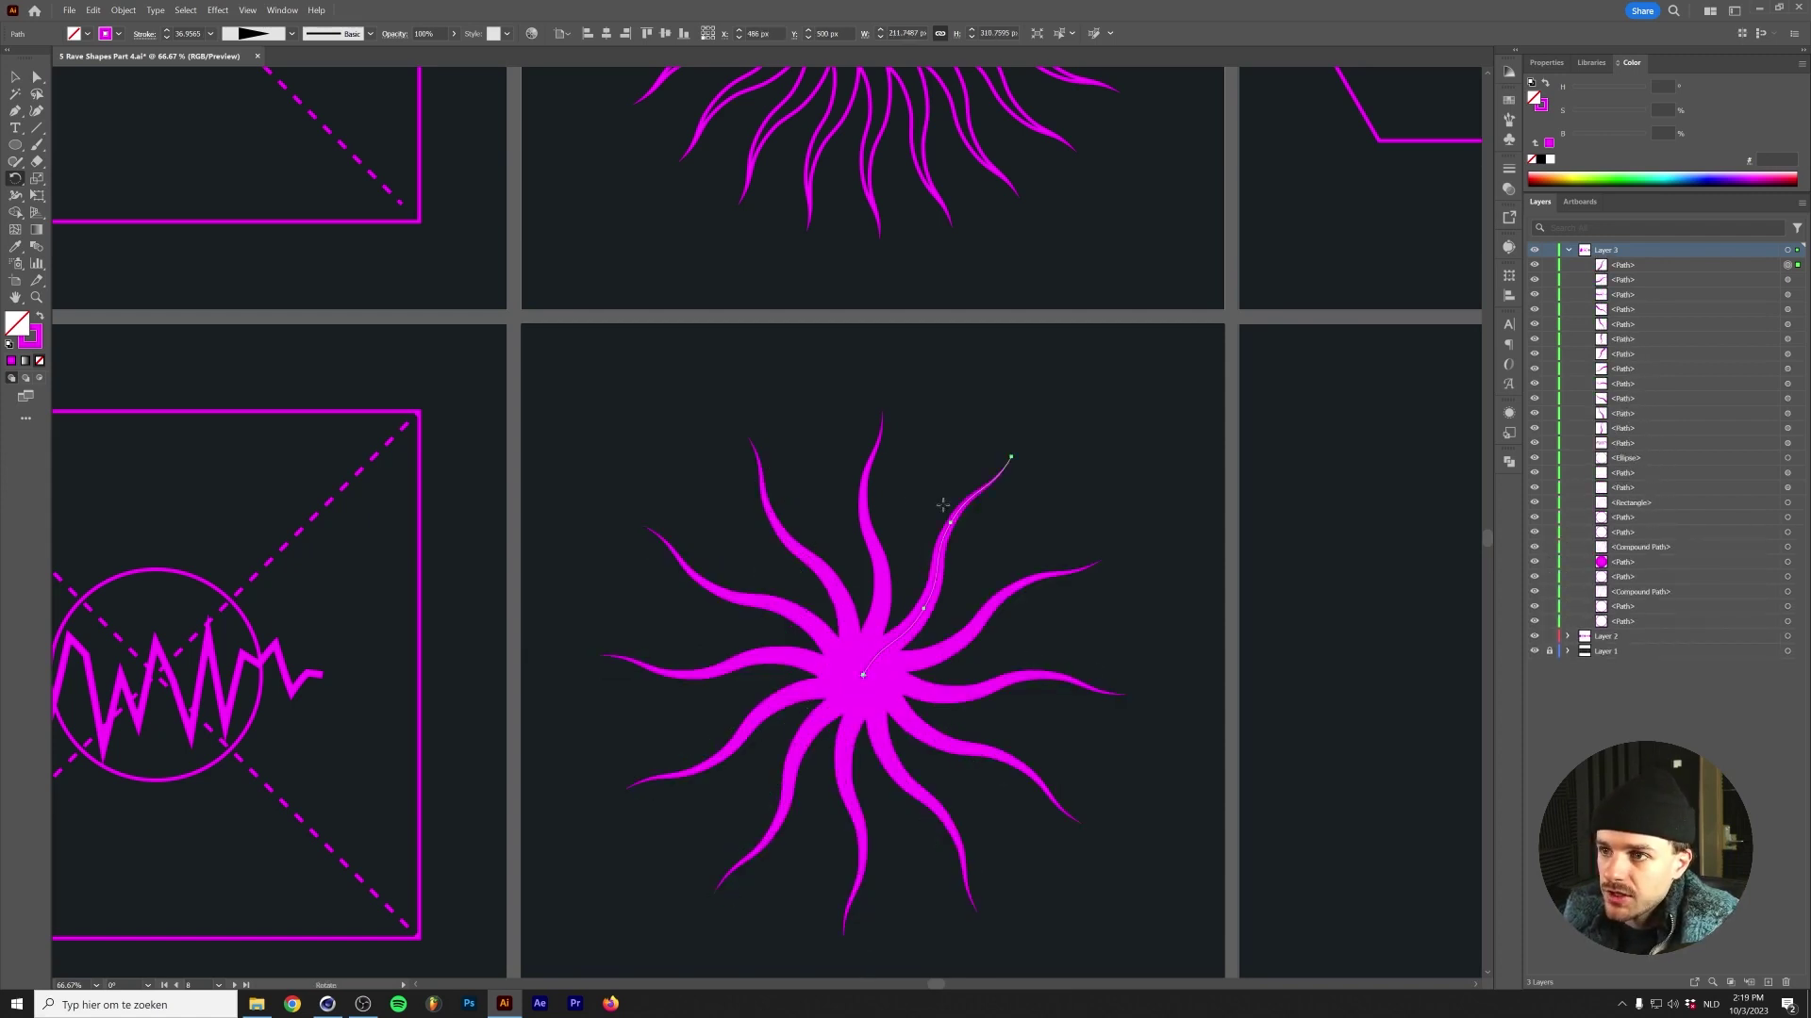
pyautogui.hotkey('ctrl', 'z')
pyautogui.hotkey('ctrl', 'z')
pyautogui.hotkey('ctrl', 'z')
pyautogui.hotkey('ctrl', 'z')
pyautogui.hotkey('ctrl', 'z')
pyautogui.hotkey('ctrl', 'z')
pyautogui.hotkey('ctrl', 'z')
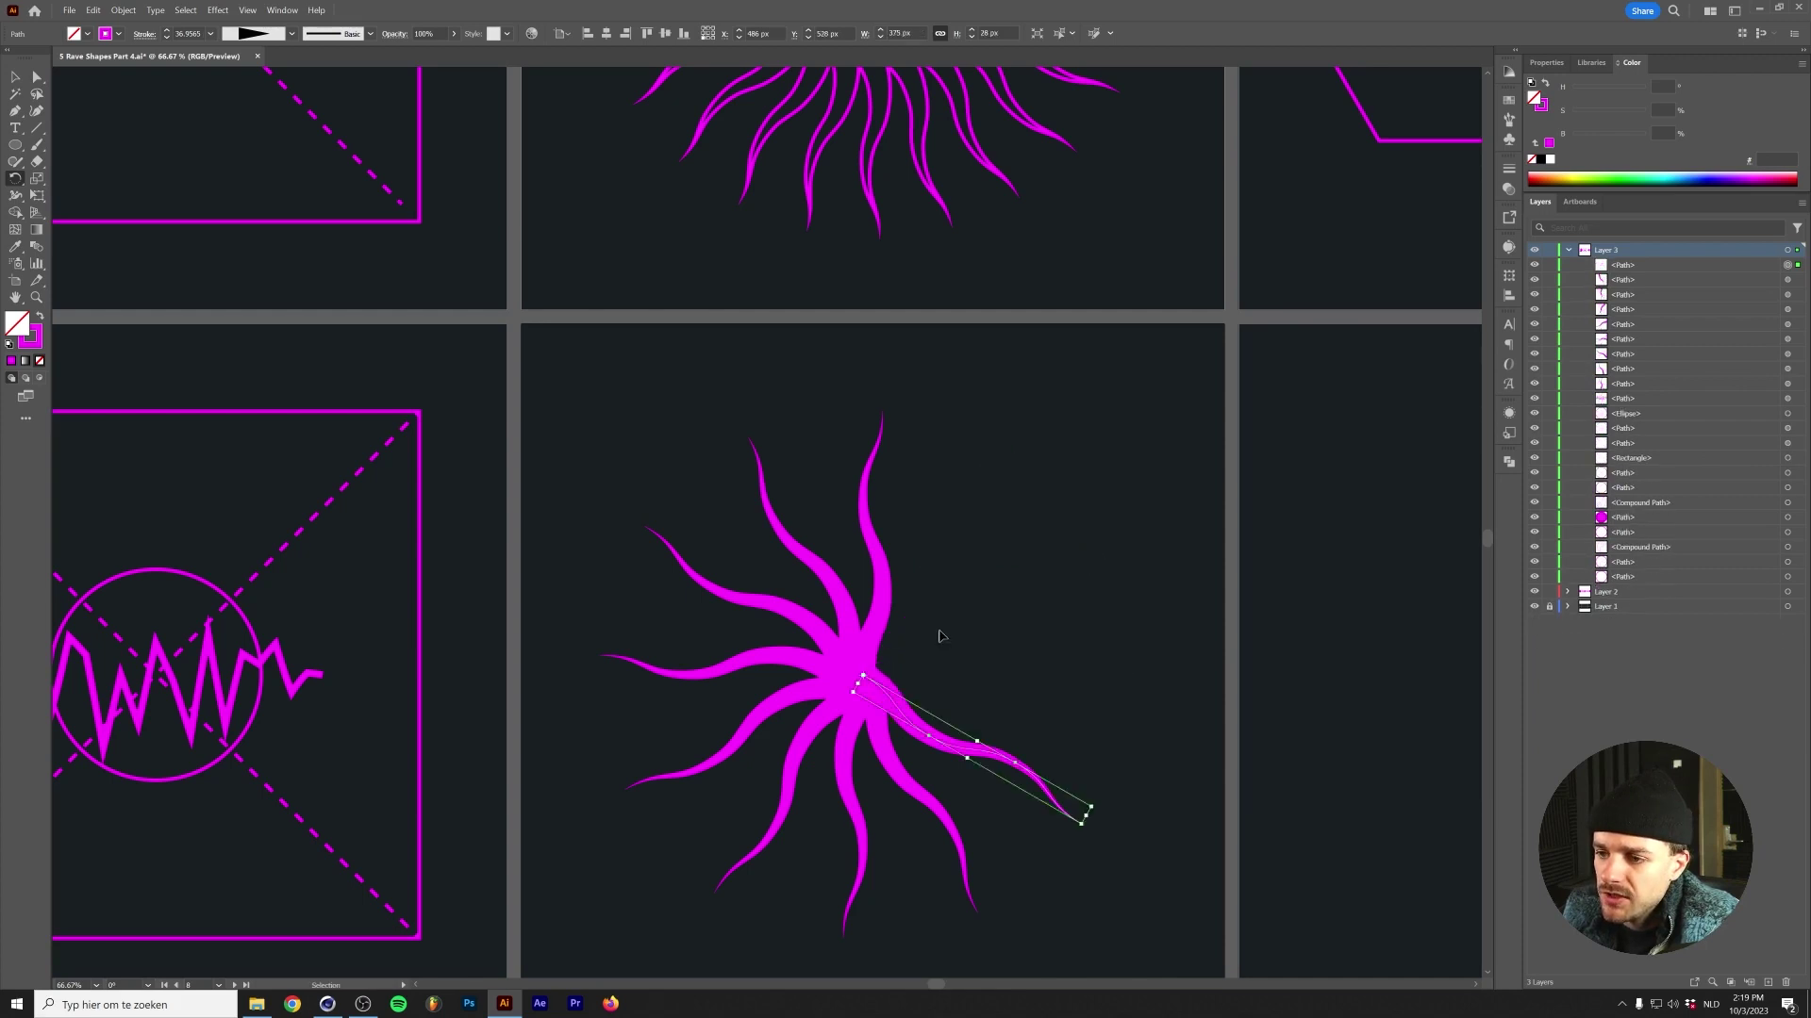
pyautogui.hotkey('ctrl', 'z')
pyautogui.hotkey('ctrl', 'z')
pyautogui.hotkey('ctrl', 'z')
pyautogui.hotkey('ctrl', 'z')
pyautogui.hotkey('ctrl', 'z')
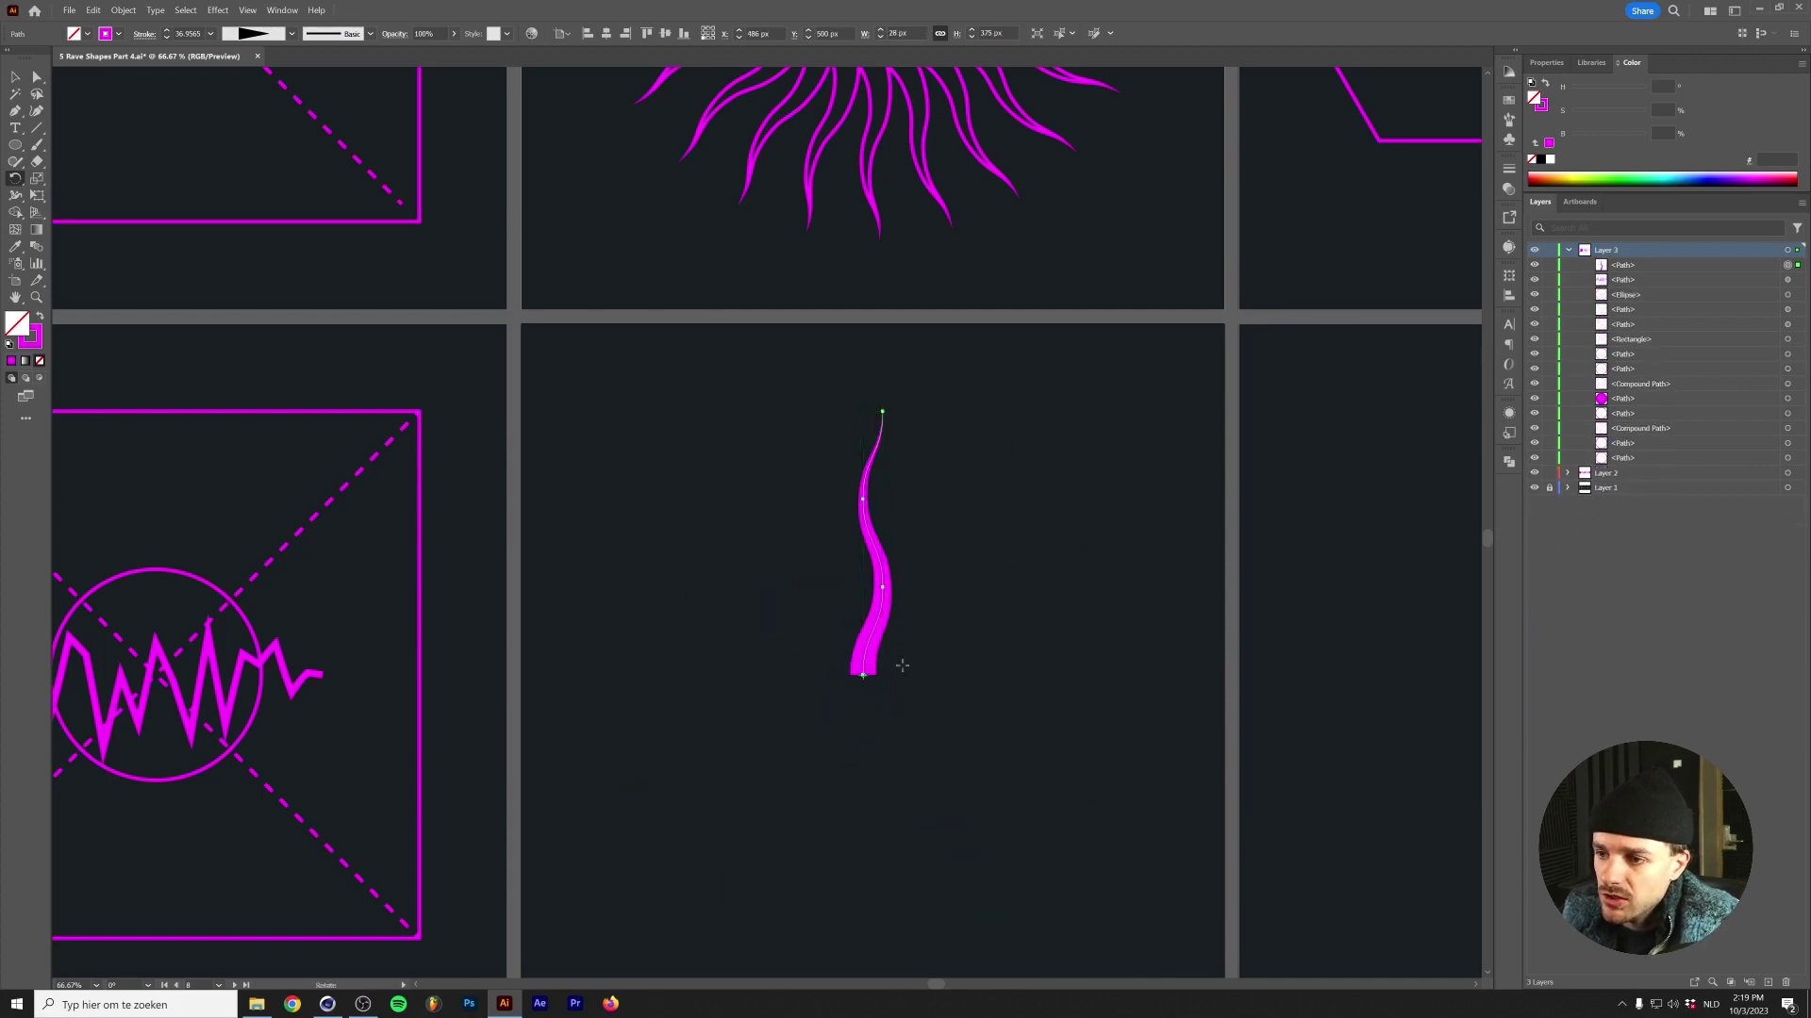
# Rotate-copy the arm around its base at a smaller angle and repeat until the sunburst closes.
pyautogui.keyDown('alt'); pyautogui.click(864, 675); pyautogui.keyUp('alt')
pyautogui.write('360/24')
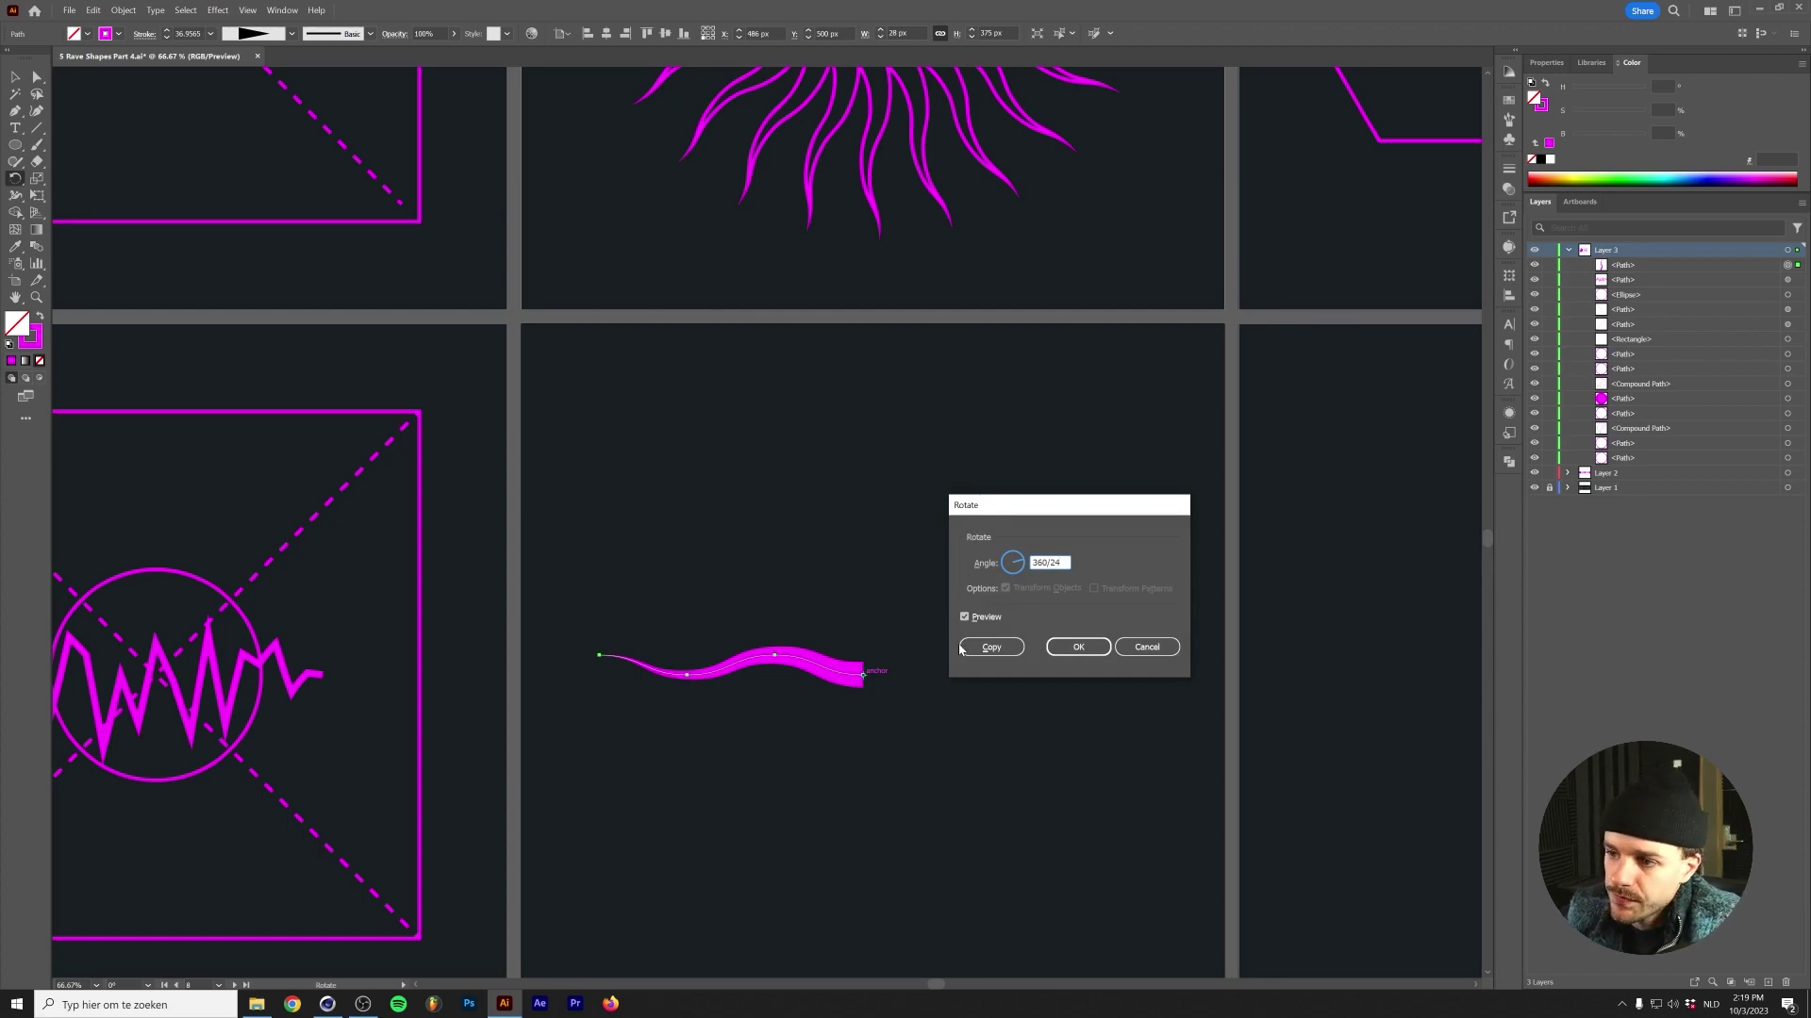
pyautogui.click(961, 648)
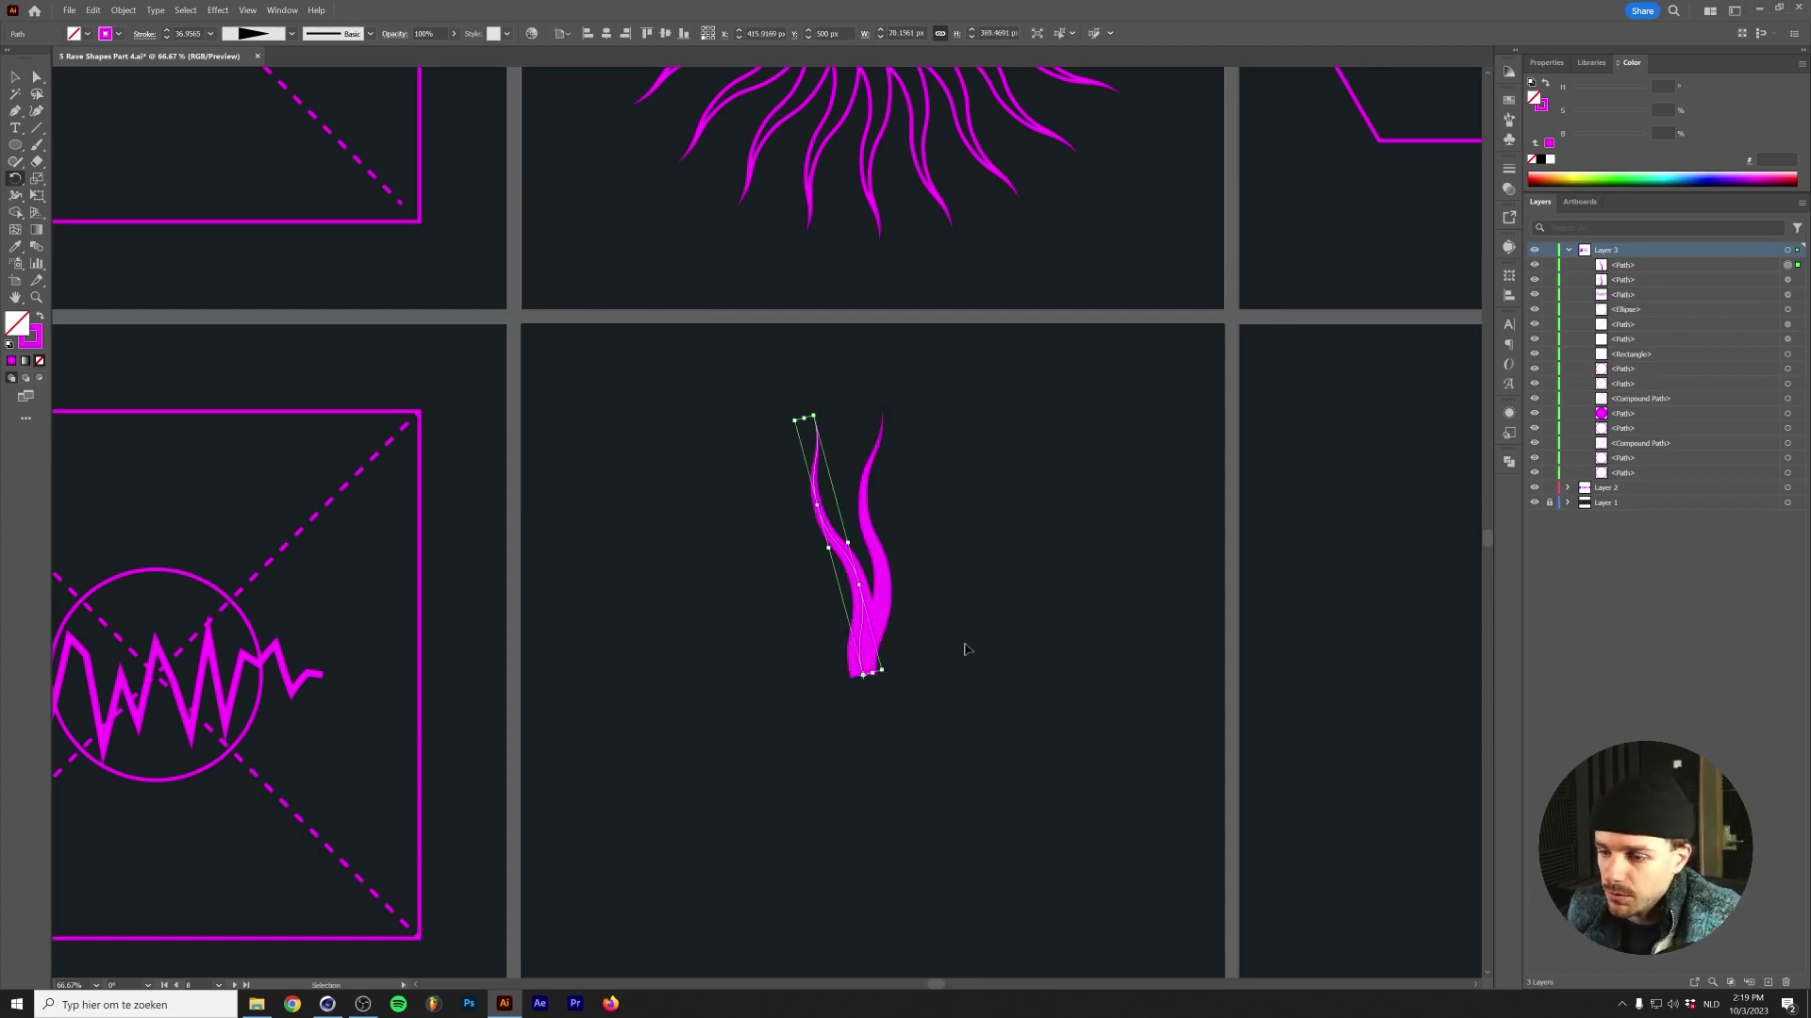
pyautogui.hotkey('ctrl', 'd')
pyautogui.hotkey('ctrl', 'd')
pyautogui.hotkey('ctrl', 'd')
pyautogui.hotkey('ctrl', 'd')
pyautogui.hotkey('ctrl', 'd')
pyautogui.hotkey('ctrl', 'd')
pyautogui.hotkey('ctrl', 'd')
pyautogui.hotkey('ctrl', 'd')
pyautogui.hotkey('ctrl', 'd')
pyautogui.hotkey('ctrl', 'd')
pyautogui.hotkey('ctrl', 'd')
pyautogui.hotkey('ctrl', 'd')
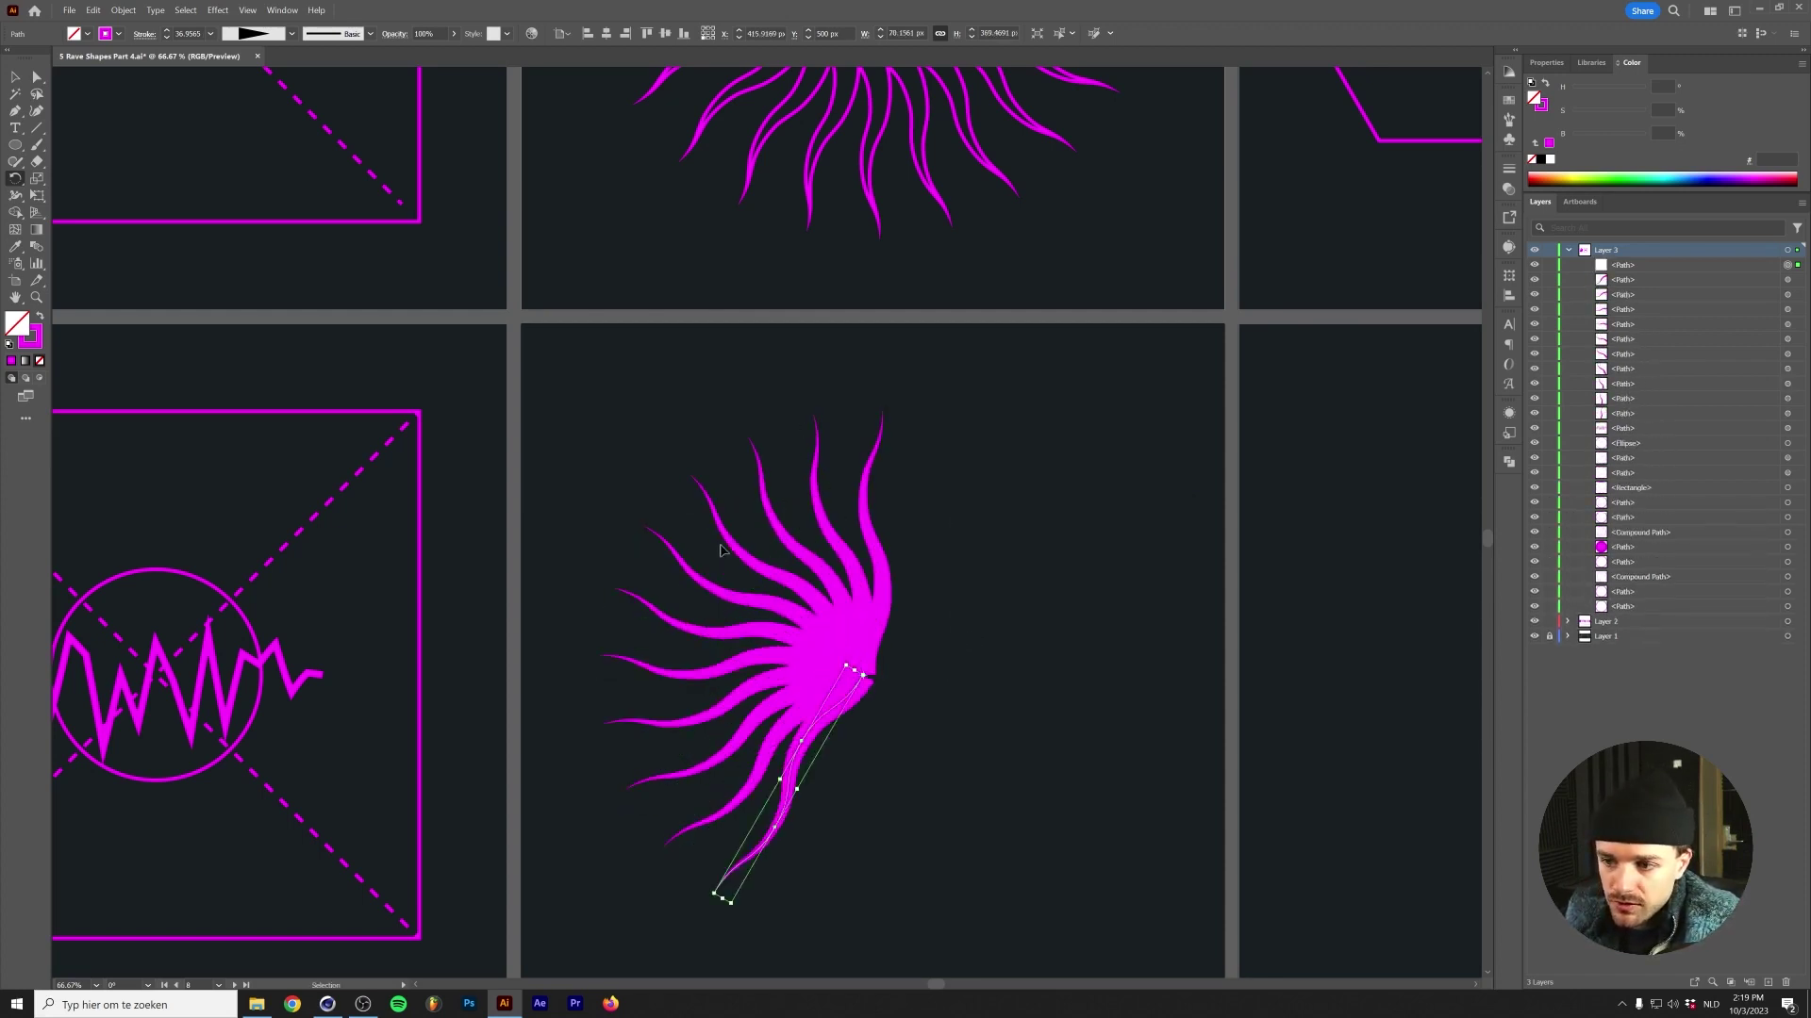
pyautogui.hotkey('ctrl', 'd')
pyautogui.hotkey('ctrl', 'd')
pyautogui.hotkey('ctrl', 'd')
pyautogui.hotkey('ctrl', 'd')
pyautogui.hotkey('ctrl', 'd')
pyautogui.hotkey('ctrl', 'd')
pyautogui.hotkey('ctrl', 'd')
pyautogui.hotkey('ctrl', 'd')
pyautogui.hotkey('ctrl', 'd')
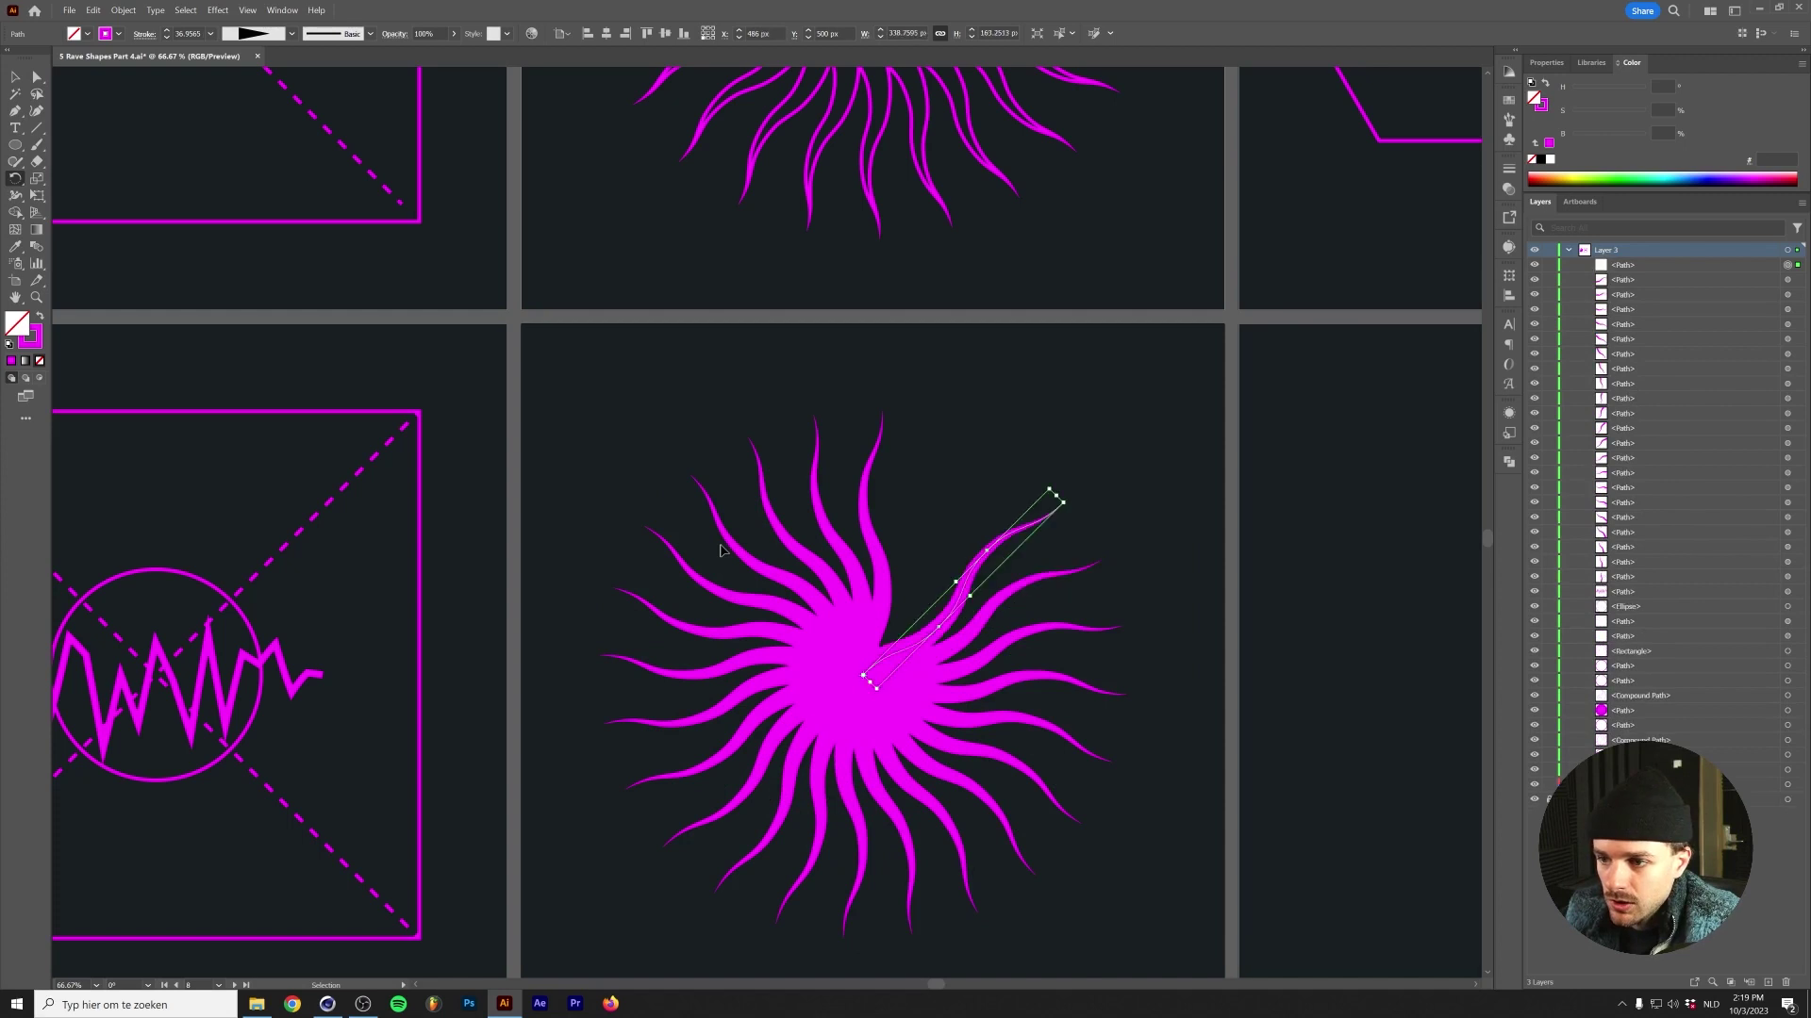
pyautogui.hotkey('ctrl', 'd')
pyautogui.press('v')
pyautogui.click(575, 396)
# Outline the sunburst arms' strokes and unite them into one shape with Pathfinder.
pyautogui.moveTo(1084, 865); pyautogui.dragTo(1083, 866)
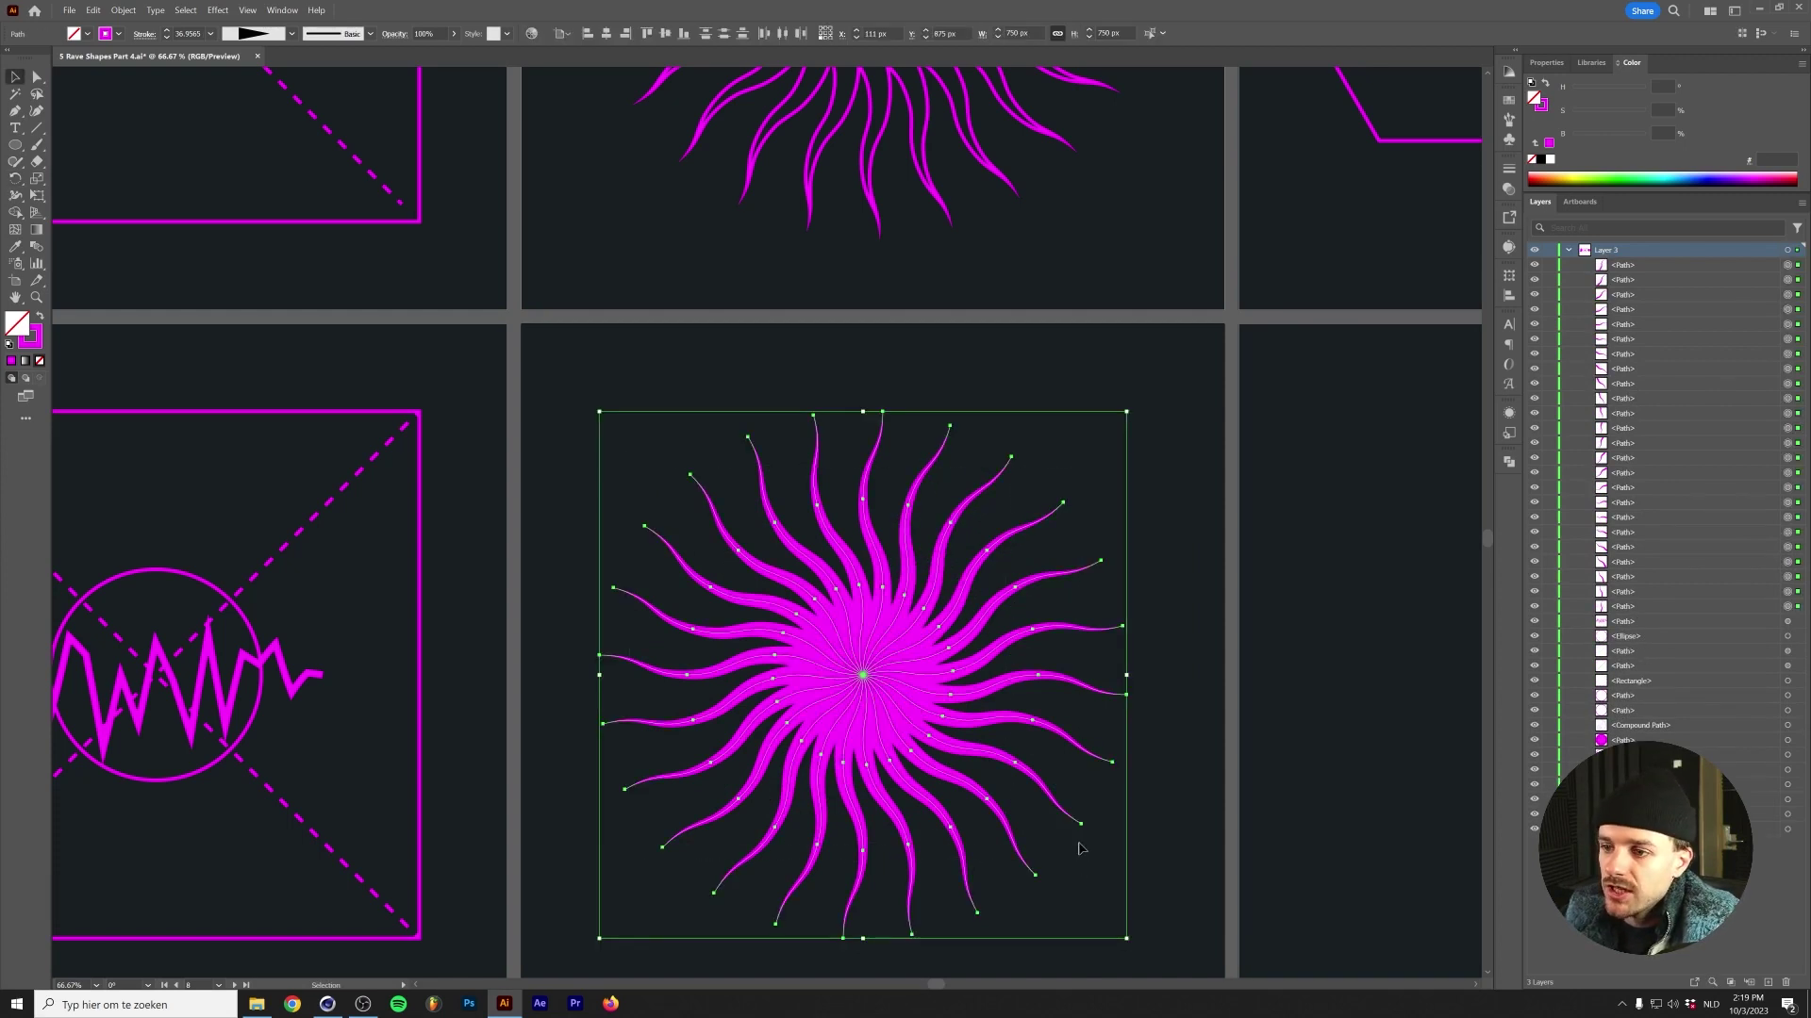
pyautogui.click(140, 11)
pyautogui.moveTo(220, 340)
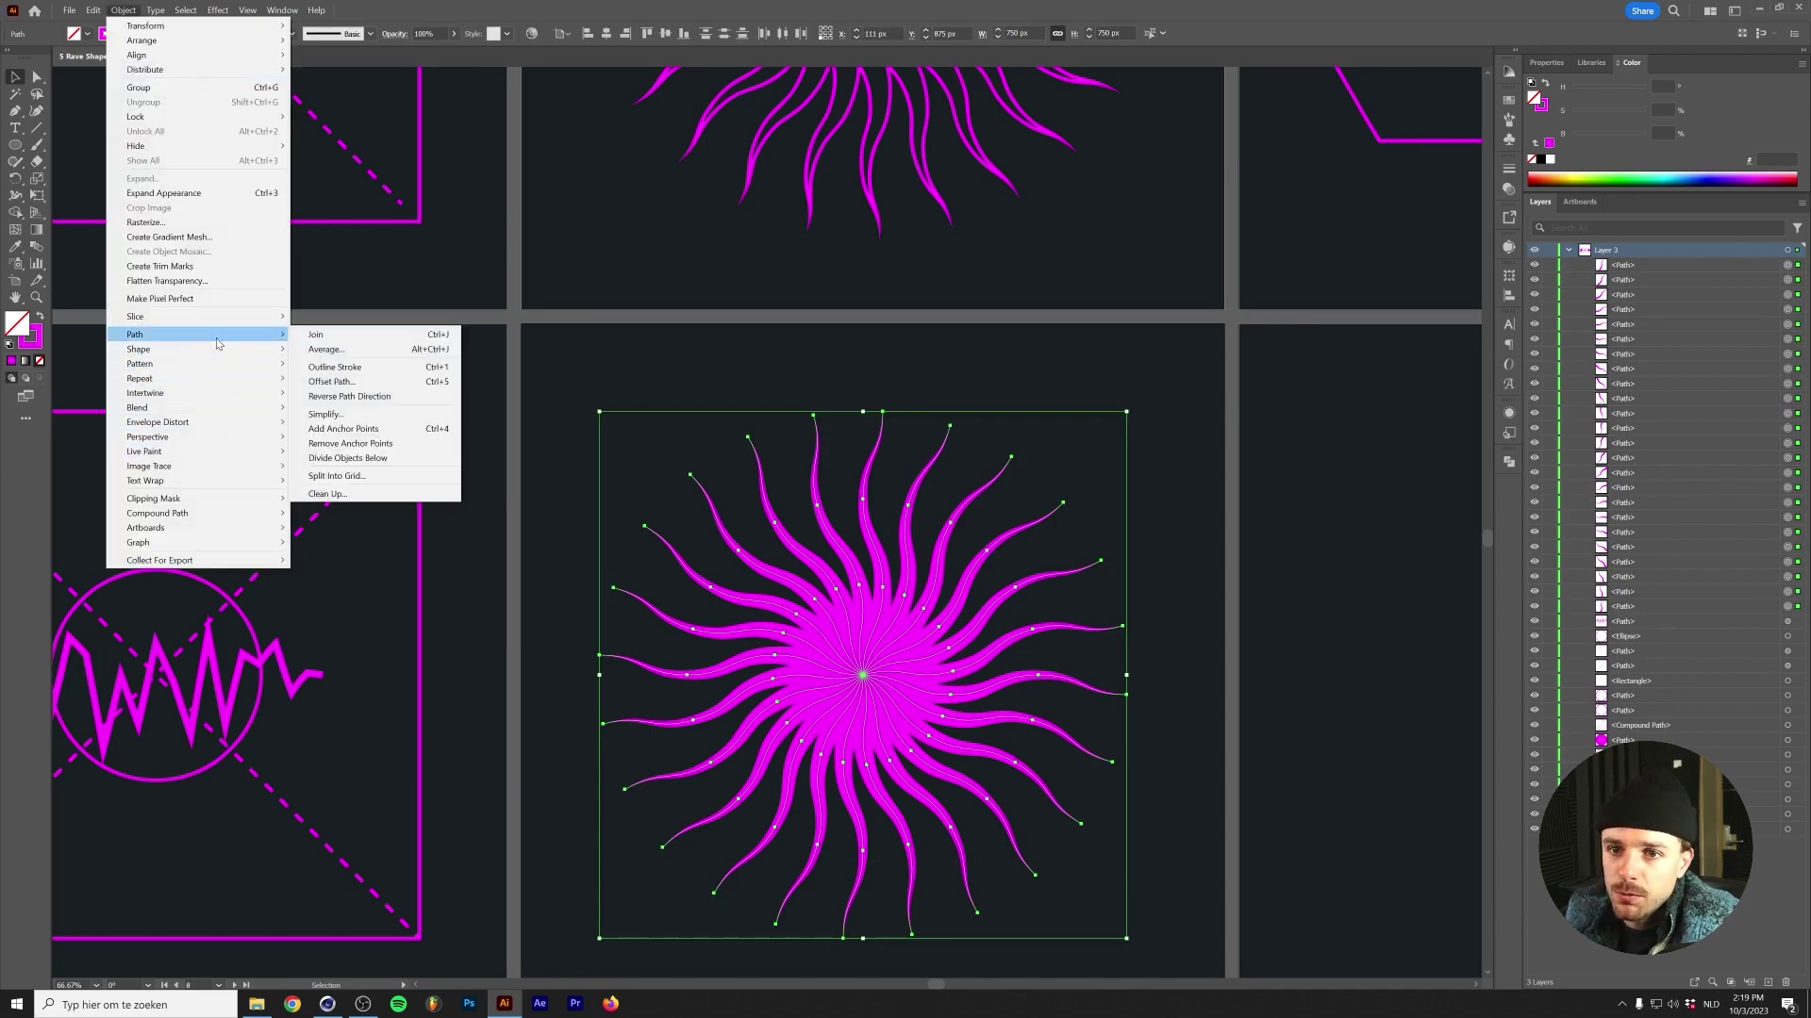
pyautogui.click(368, 367)
pyautogui.hotkey('shift', 'ctrl', 'F9')
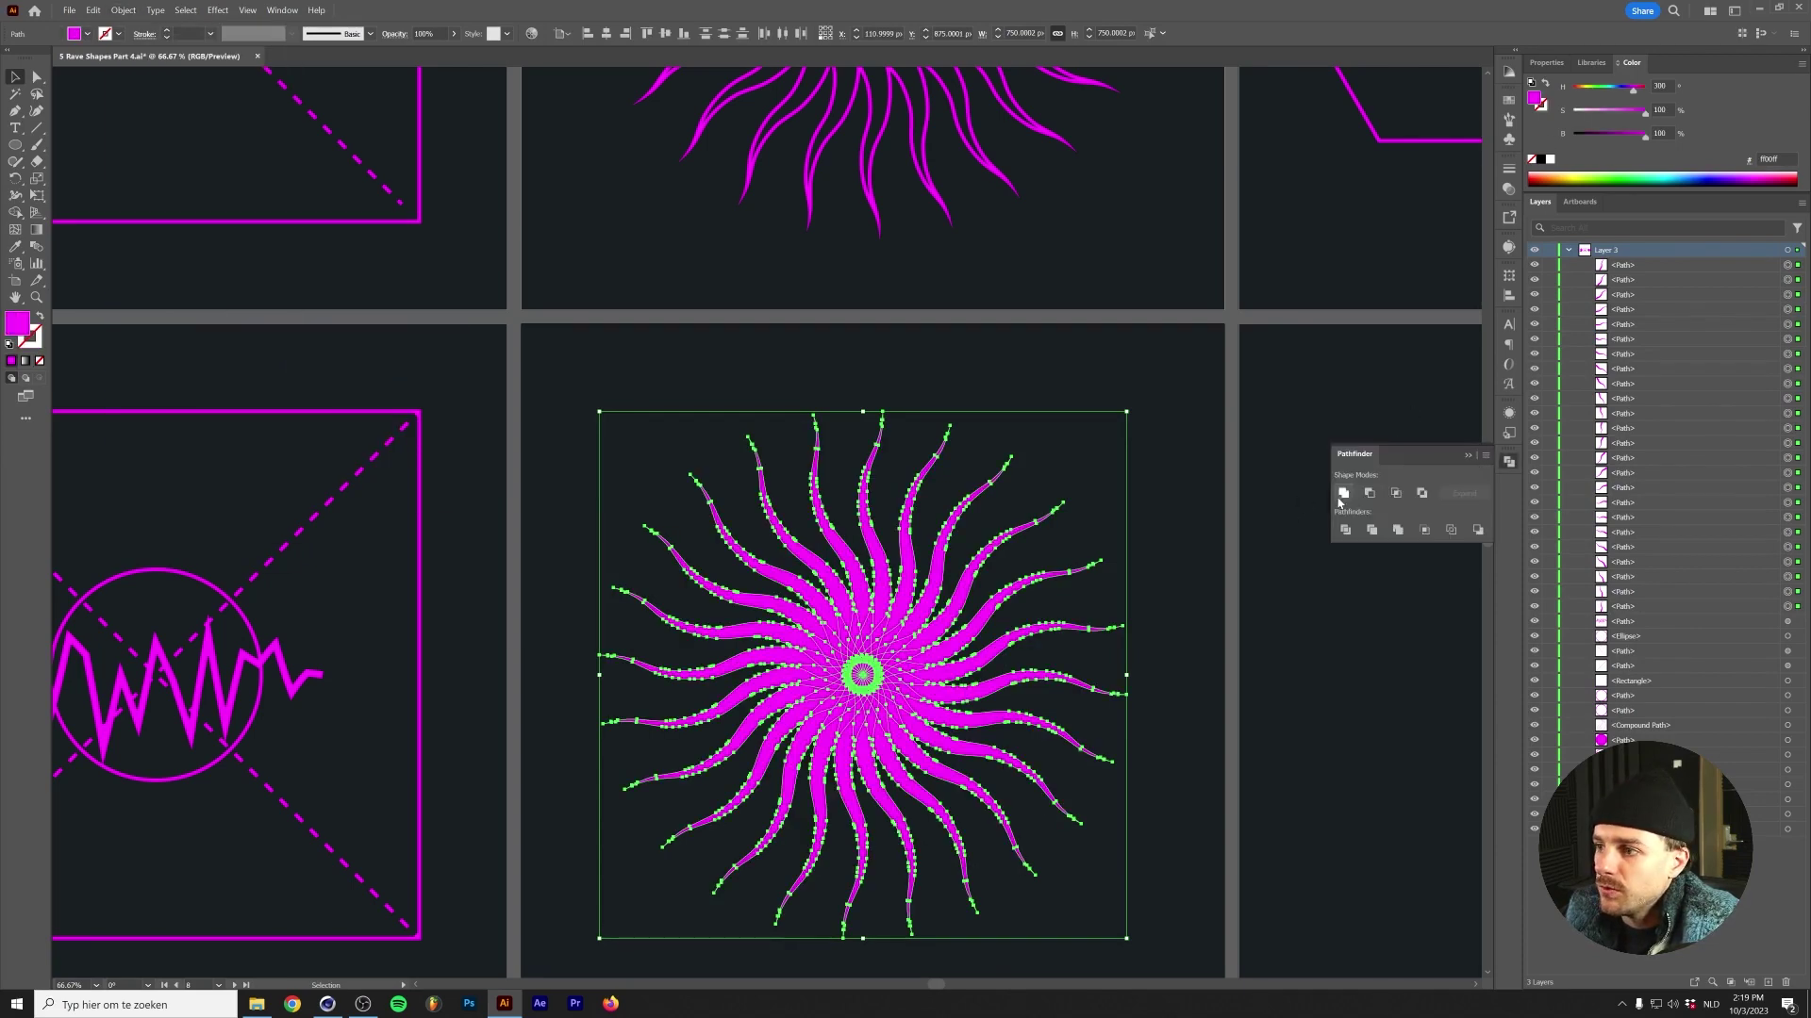
pyautogui.click(270, 9)
pyautogui.click(1344, 495)
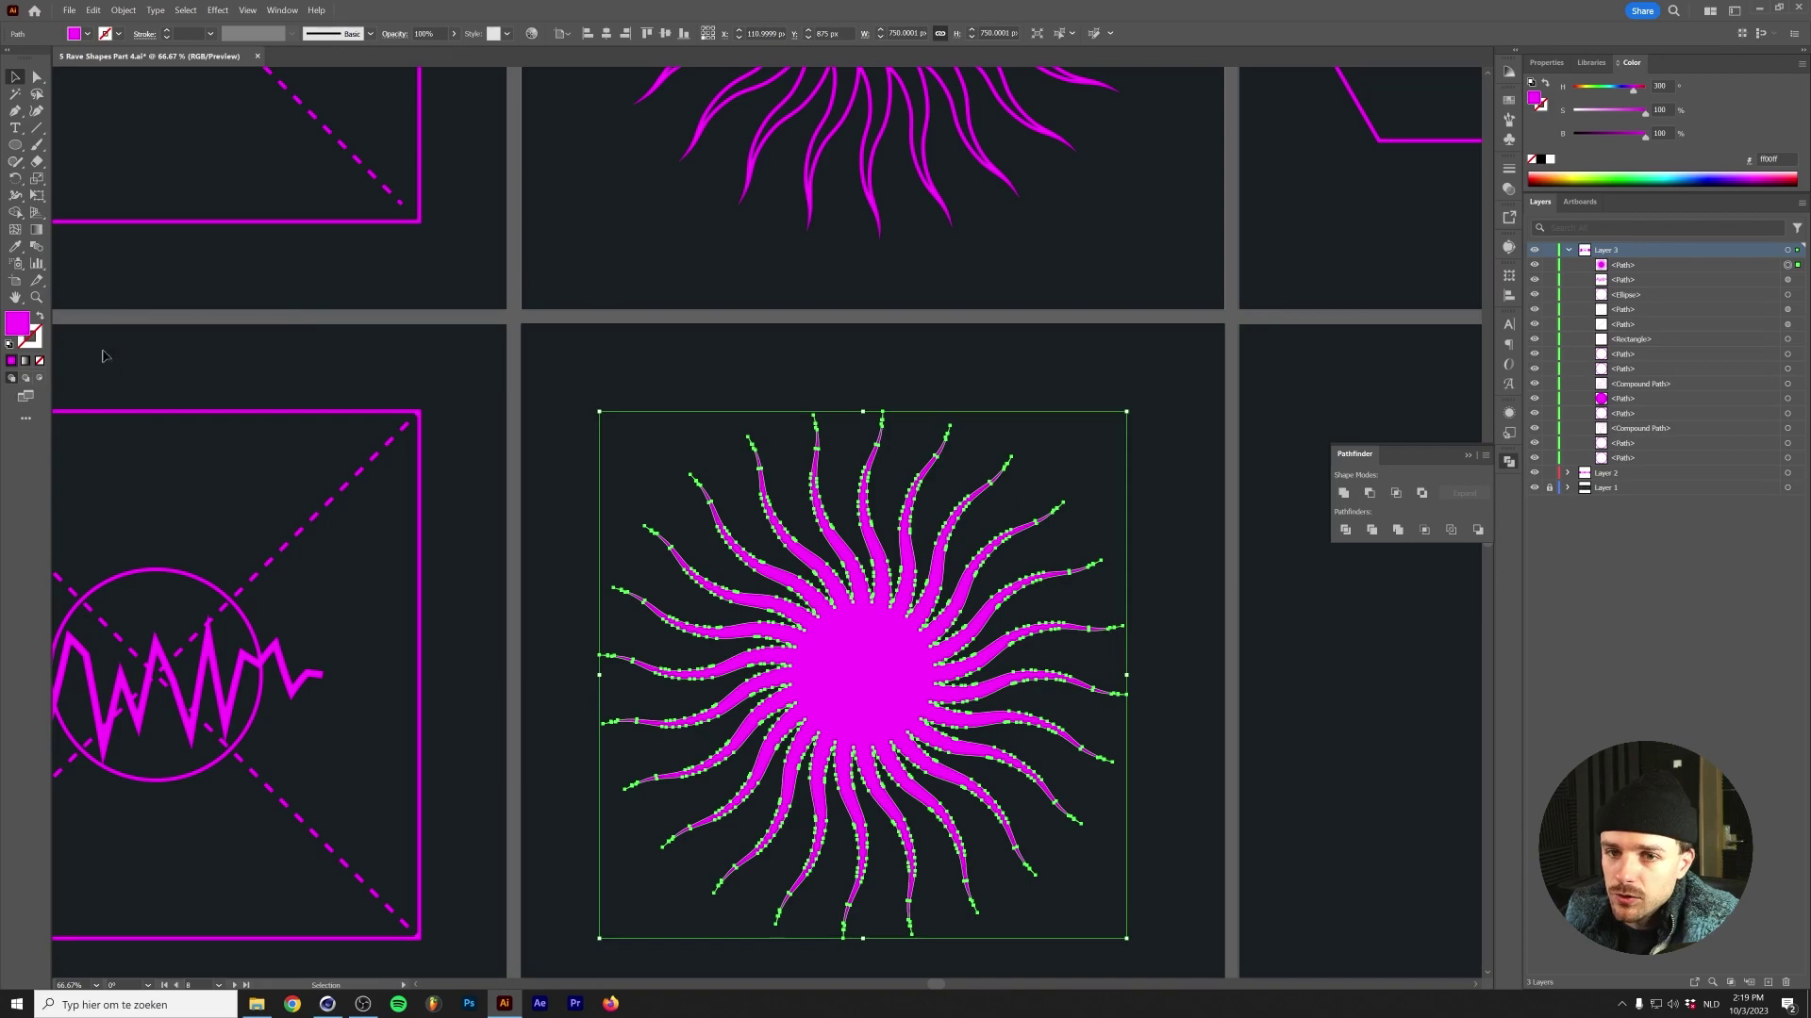
# Swap the sunburst's fill and stroke and copy the upper sun's magenta stroke style onto it.
pyautogui.click(42, 317)
pyautogui.press('i')
pyautogui.click(826, 146)
pyautogui.press('v')
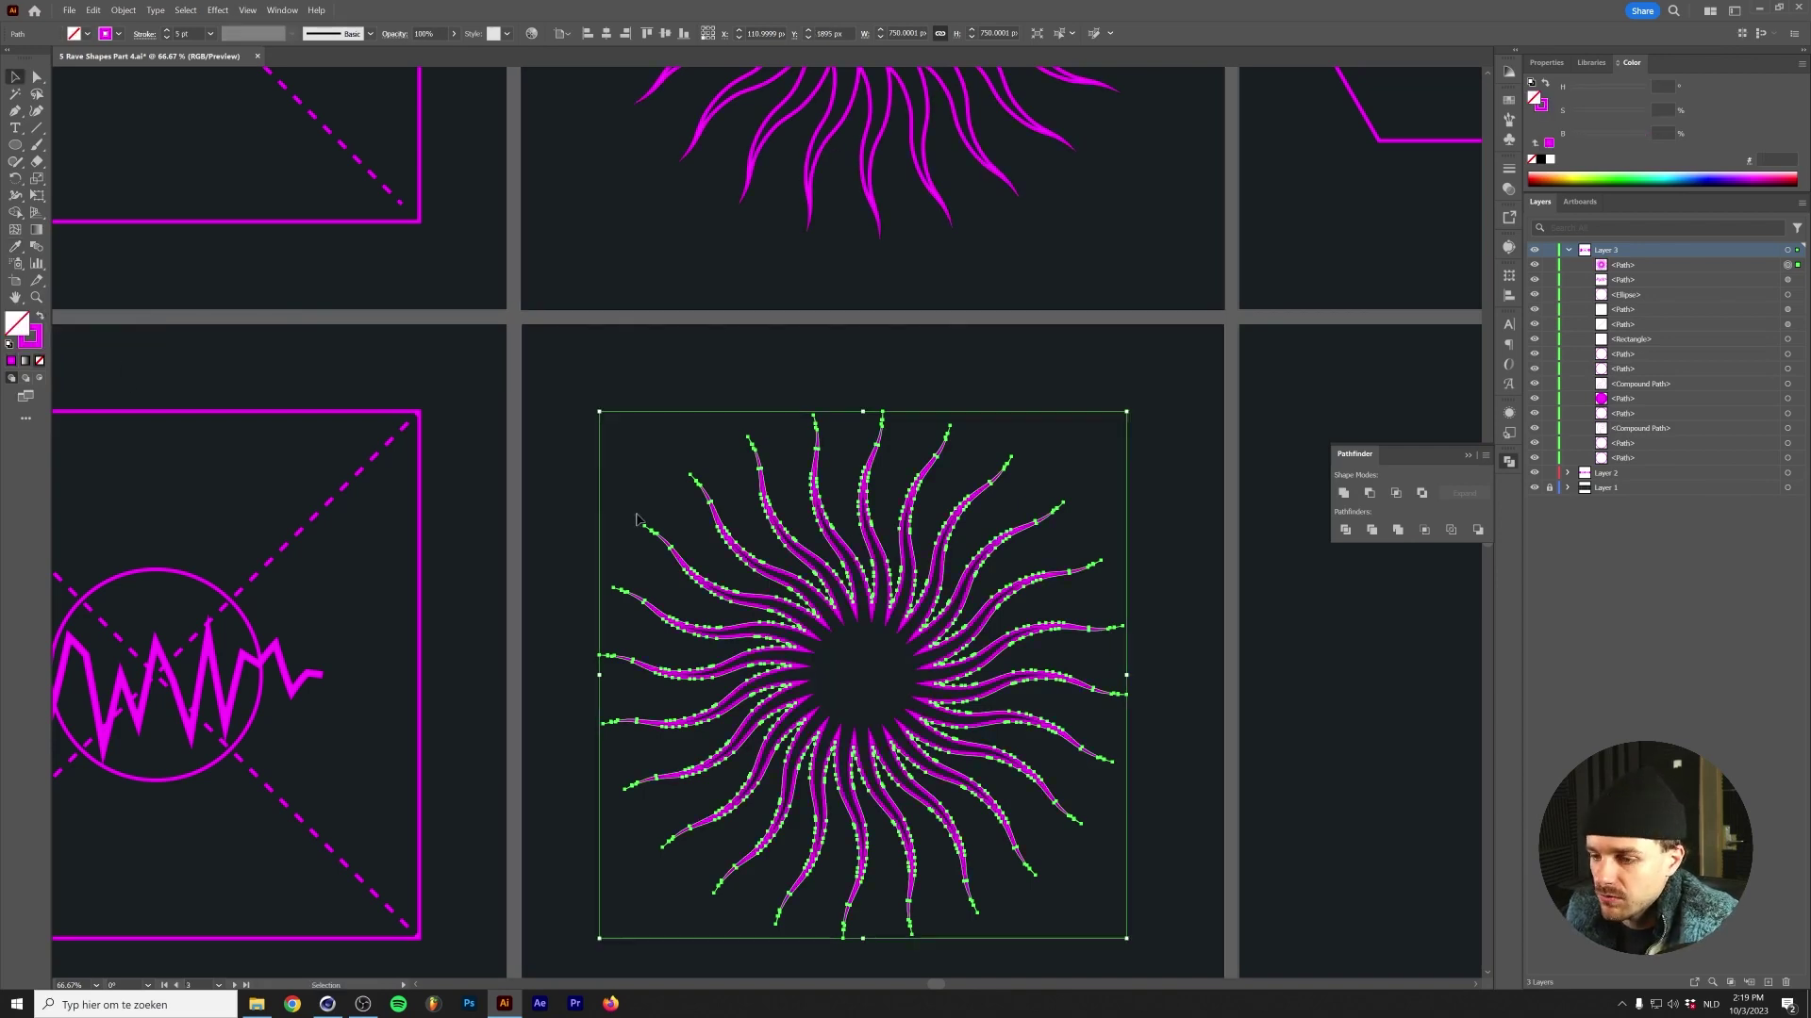
pyautogui.click(613, 507)
pyautogui.click(660, 539)
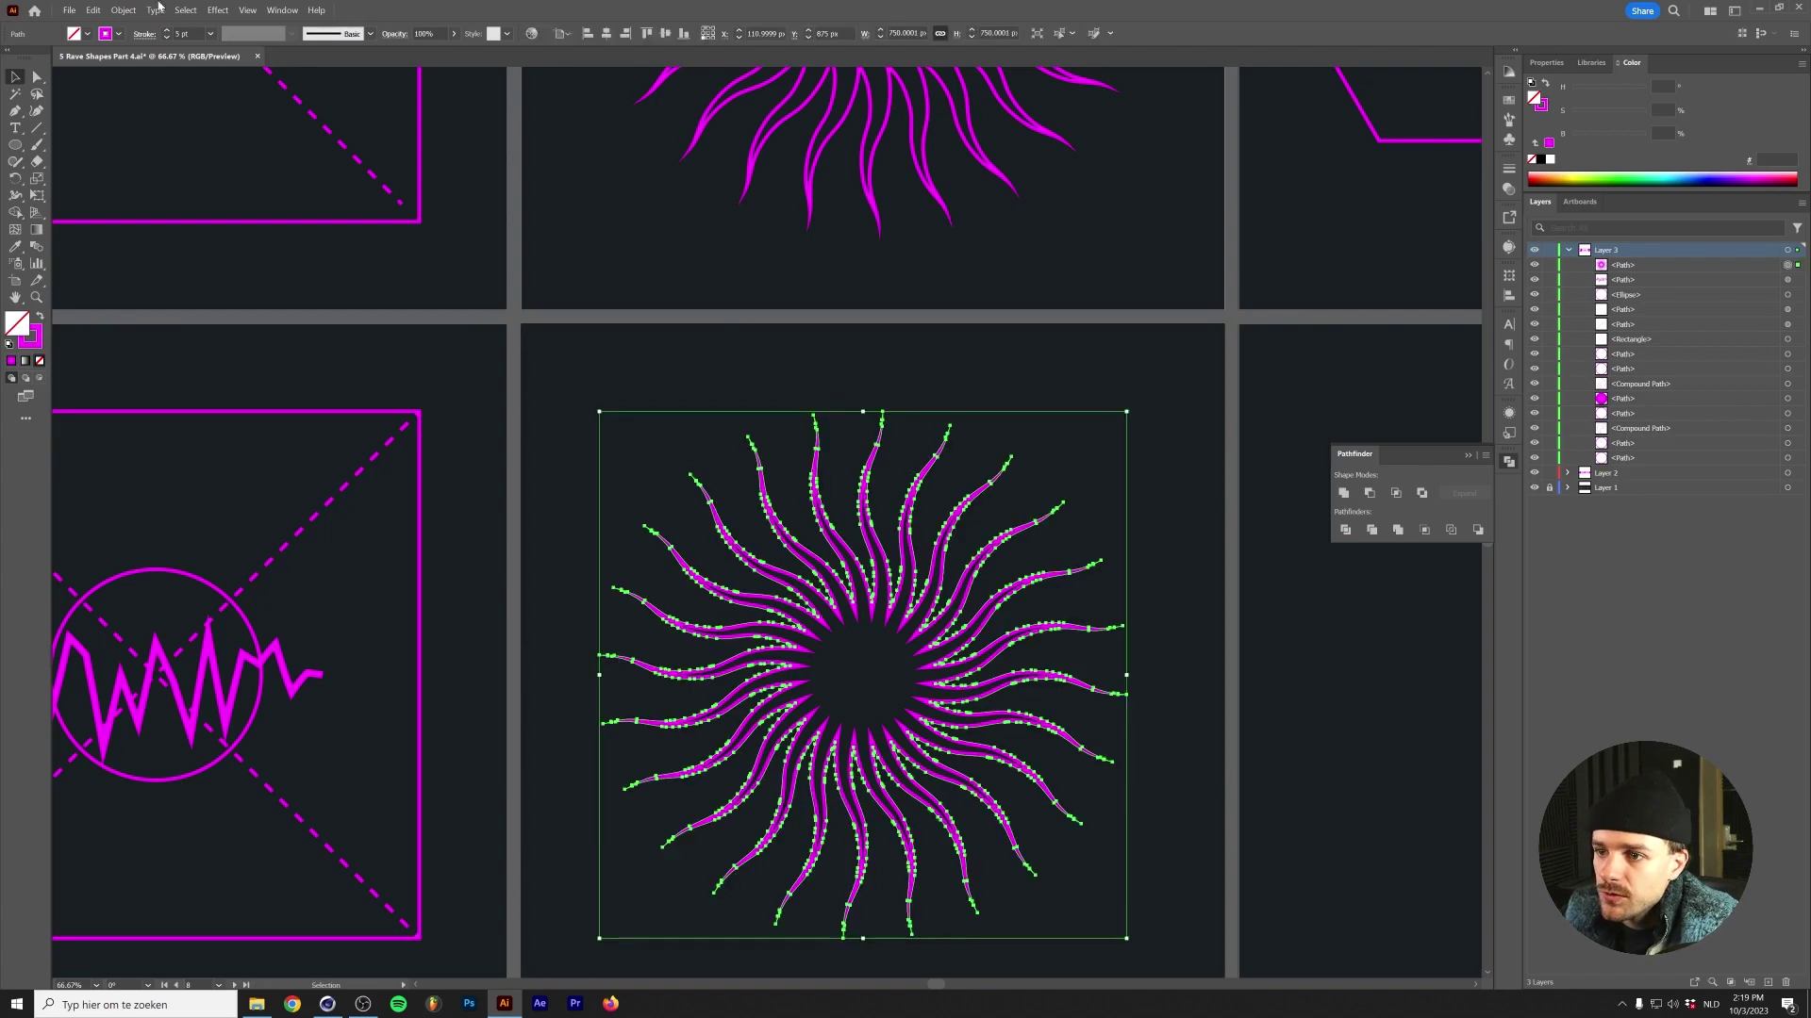
# Set the sunburst outline's stroke miter limit to 400.
pyautogui.click(136, 35)
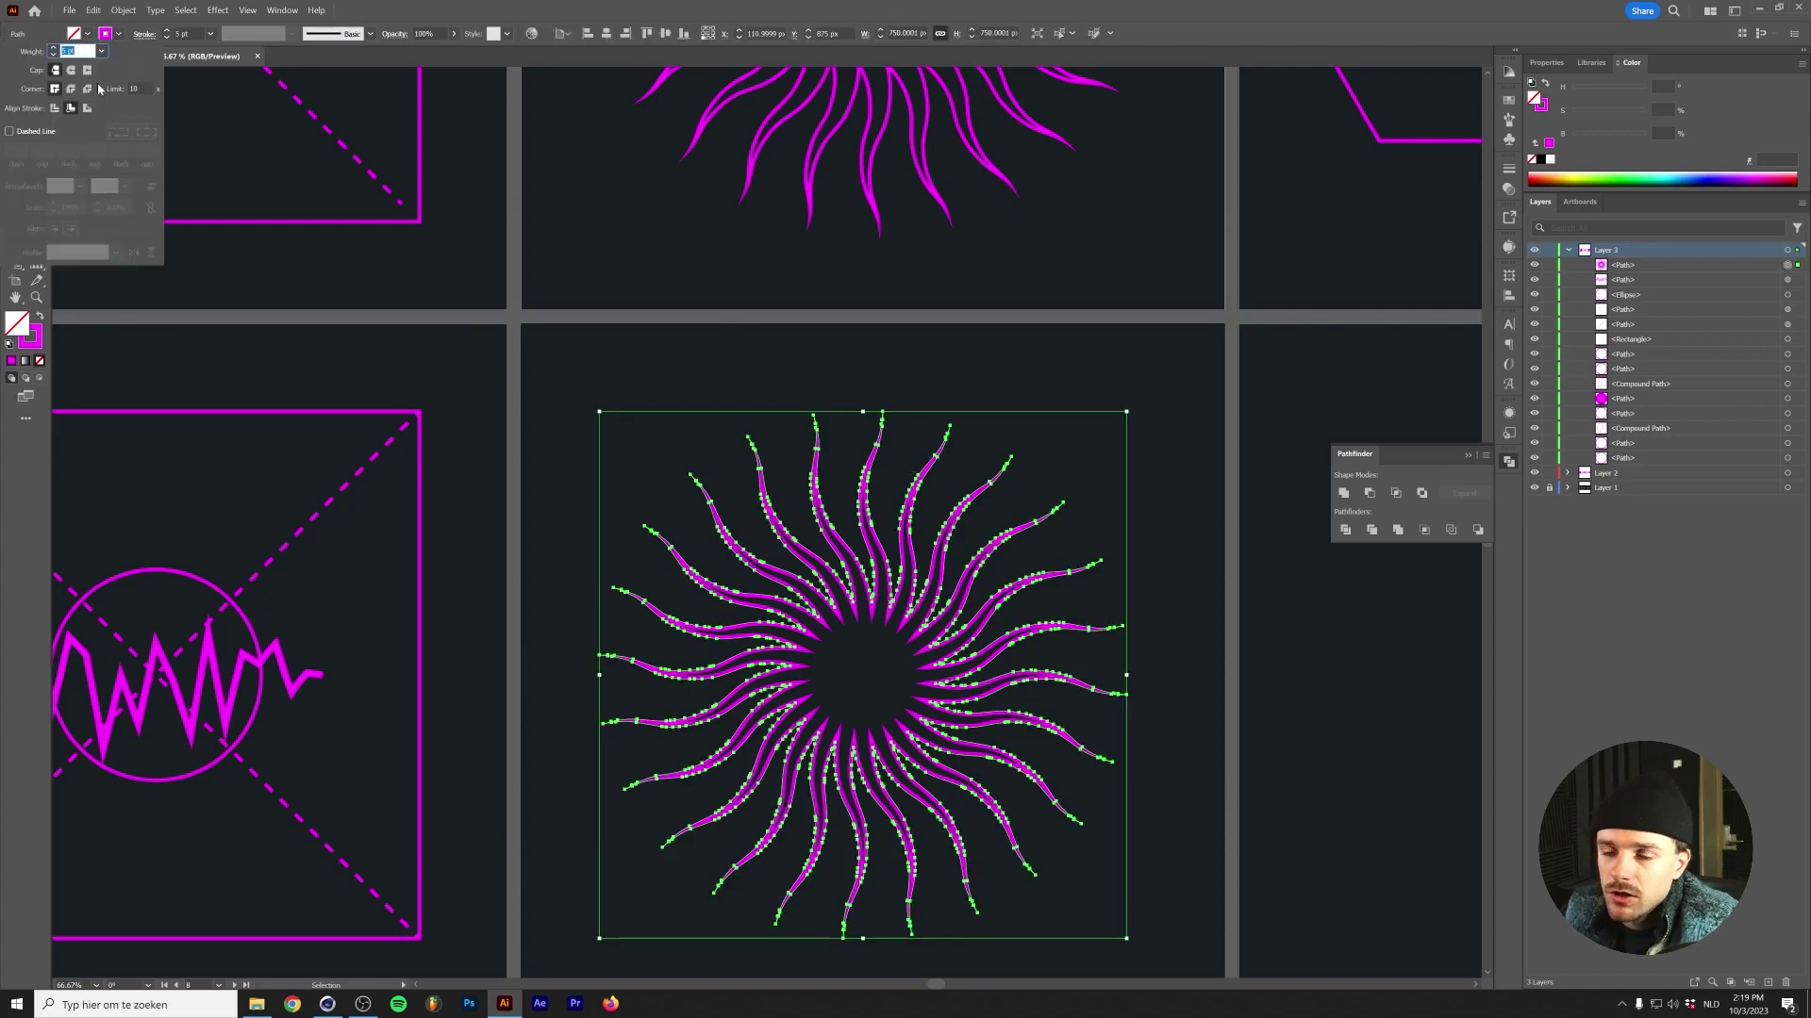
pyautogui.click(55, 109)
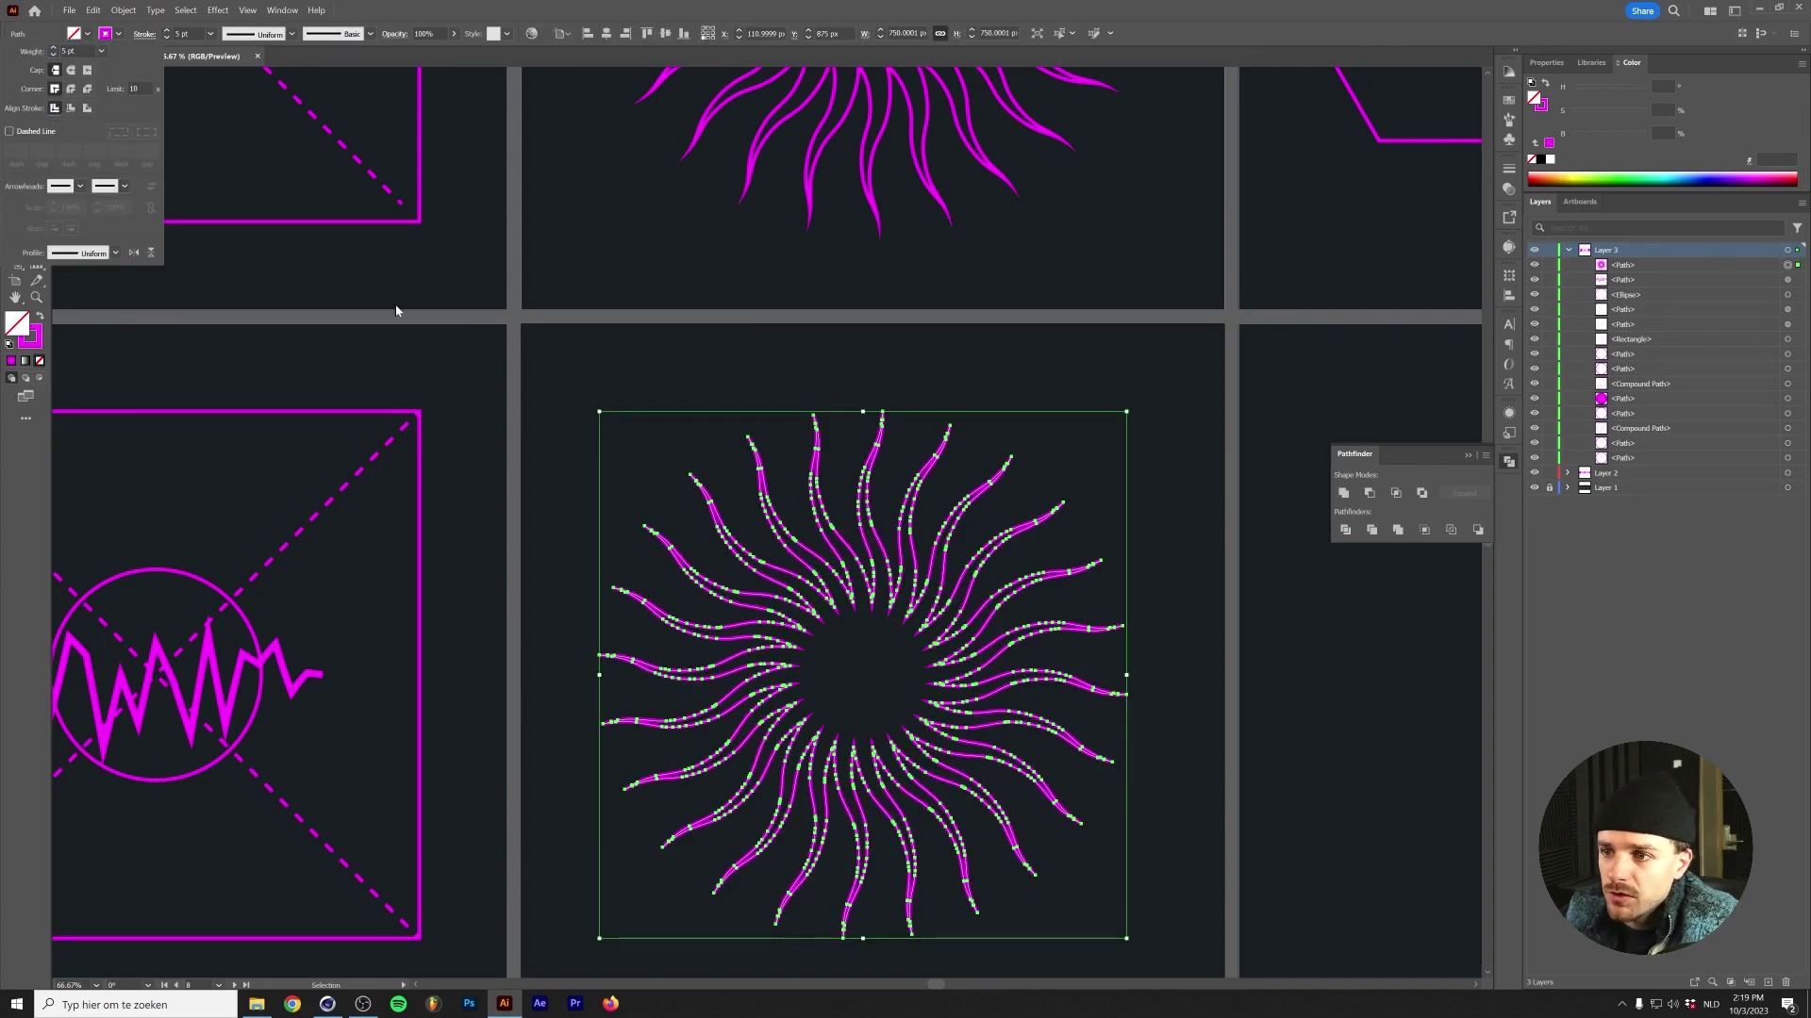
pyautogui.click(962, 403)
pyautogui.scroll(3, 910, 415)
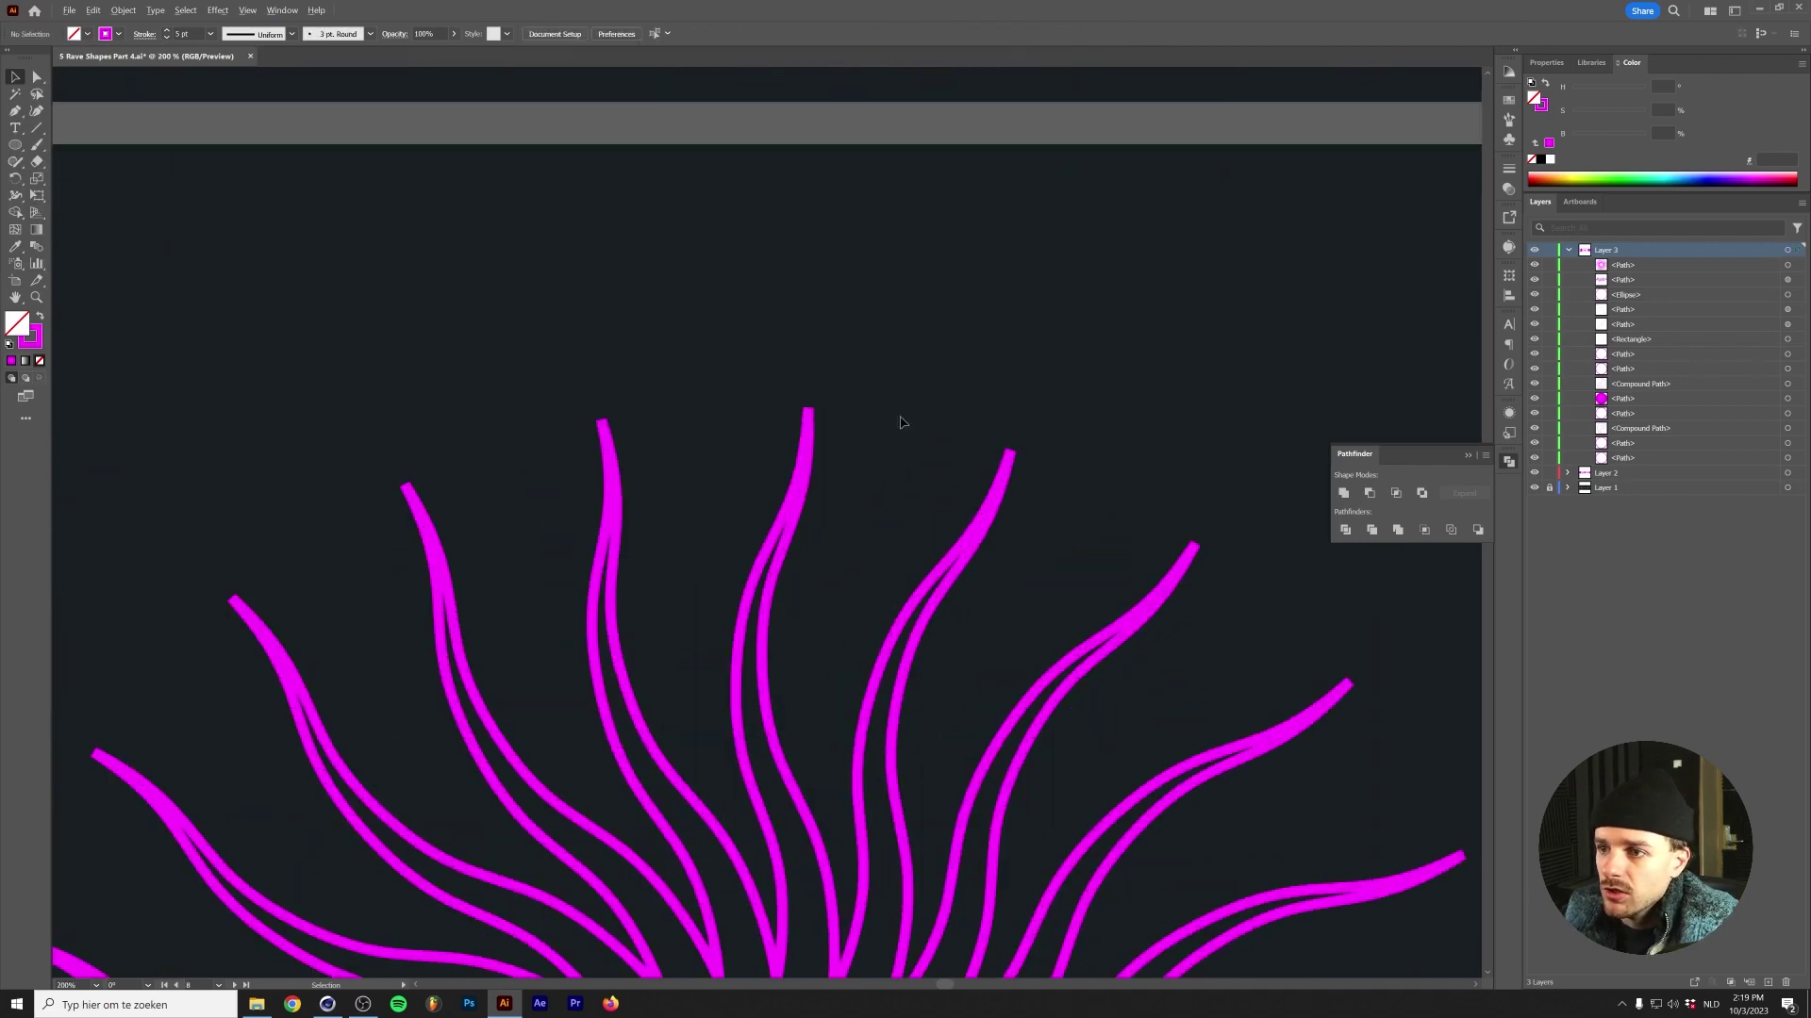
pyautogui.click(800, 415)
pyautogui.scroll(-2, 797, 412)
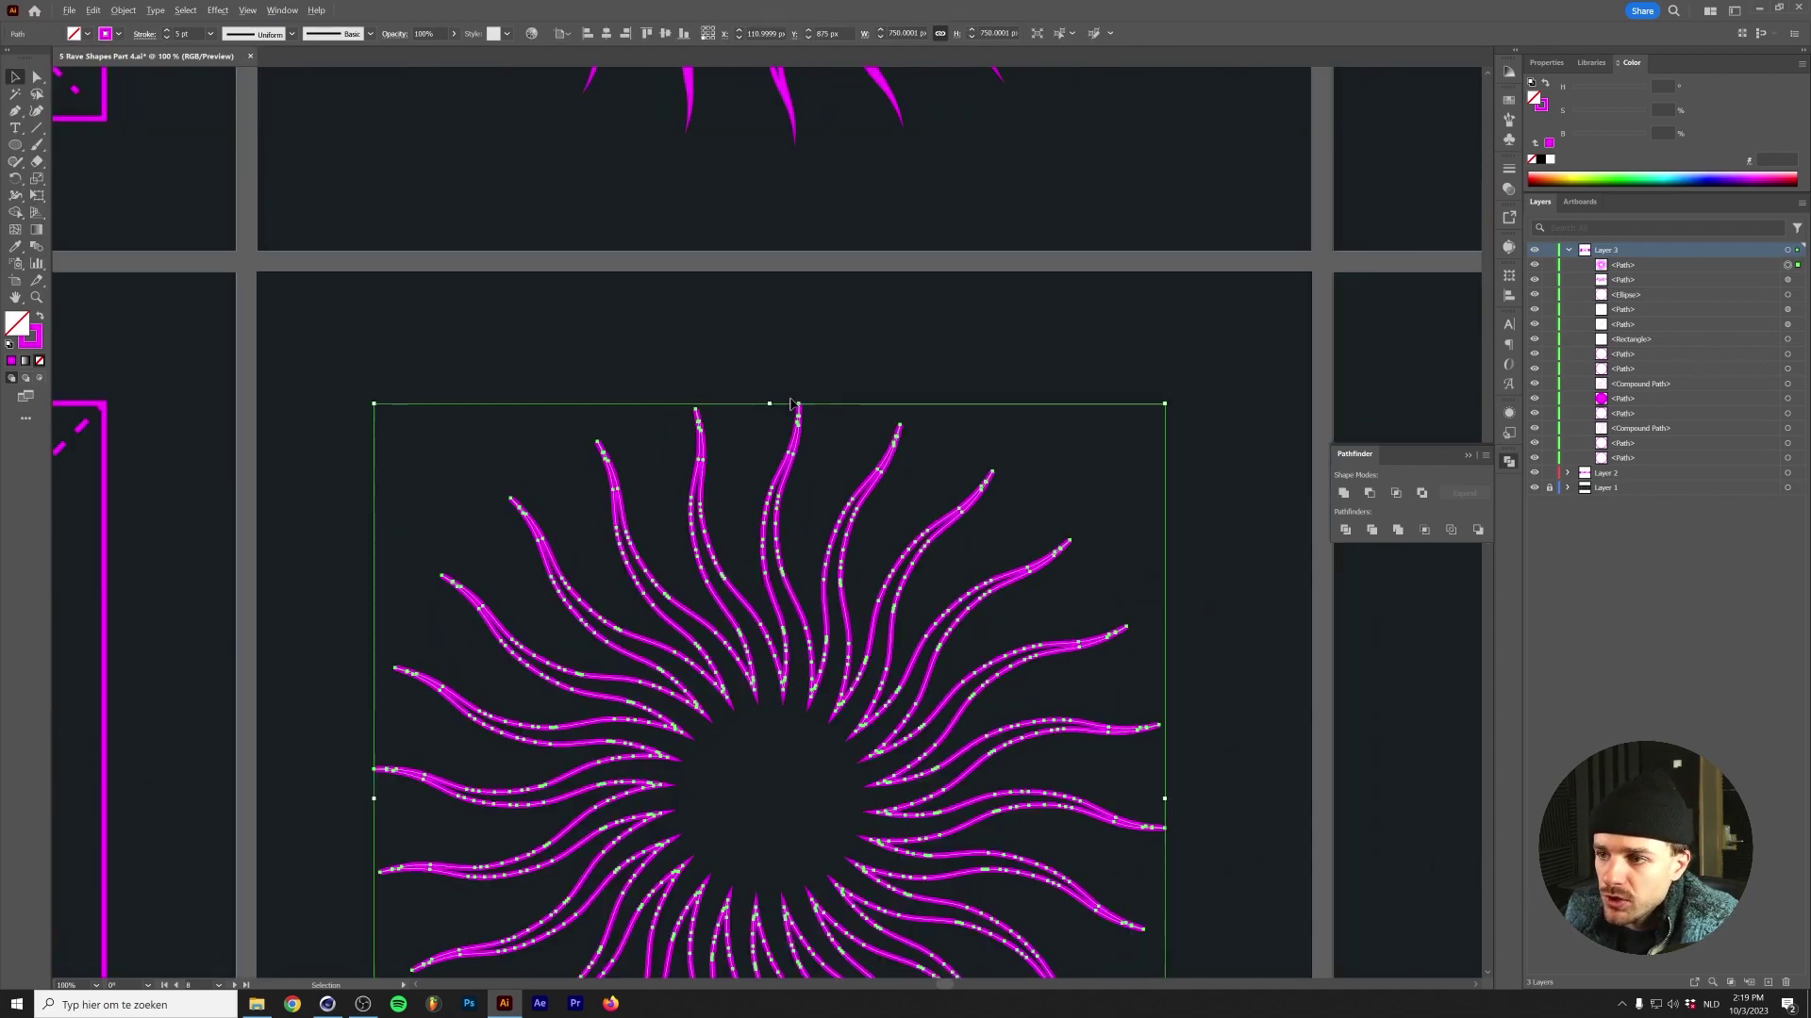
pyautogui.scroll(2, 730, 368)
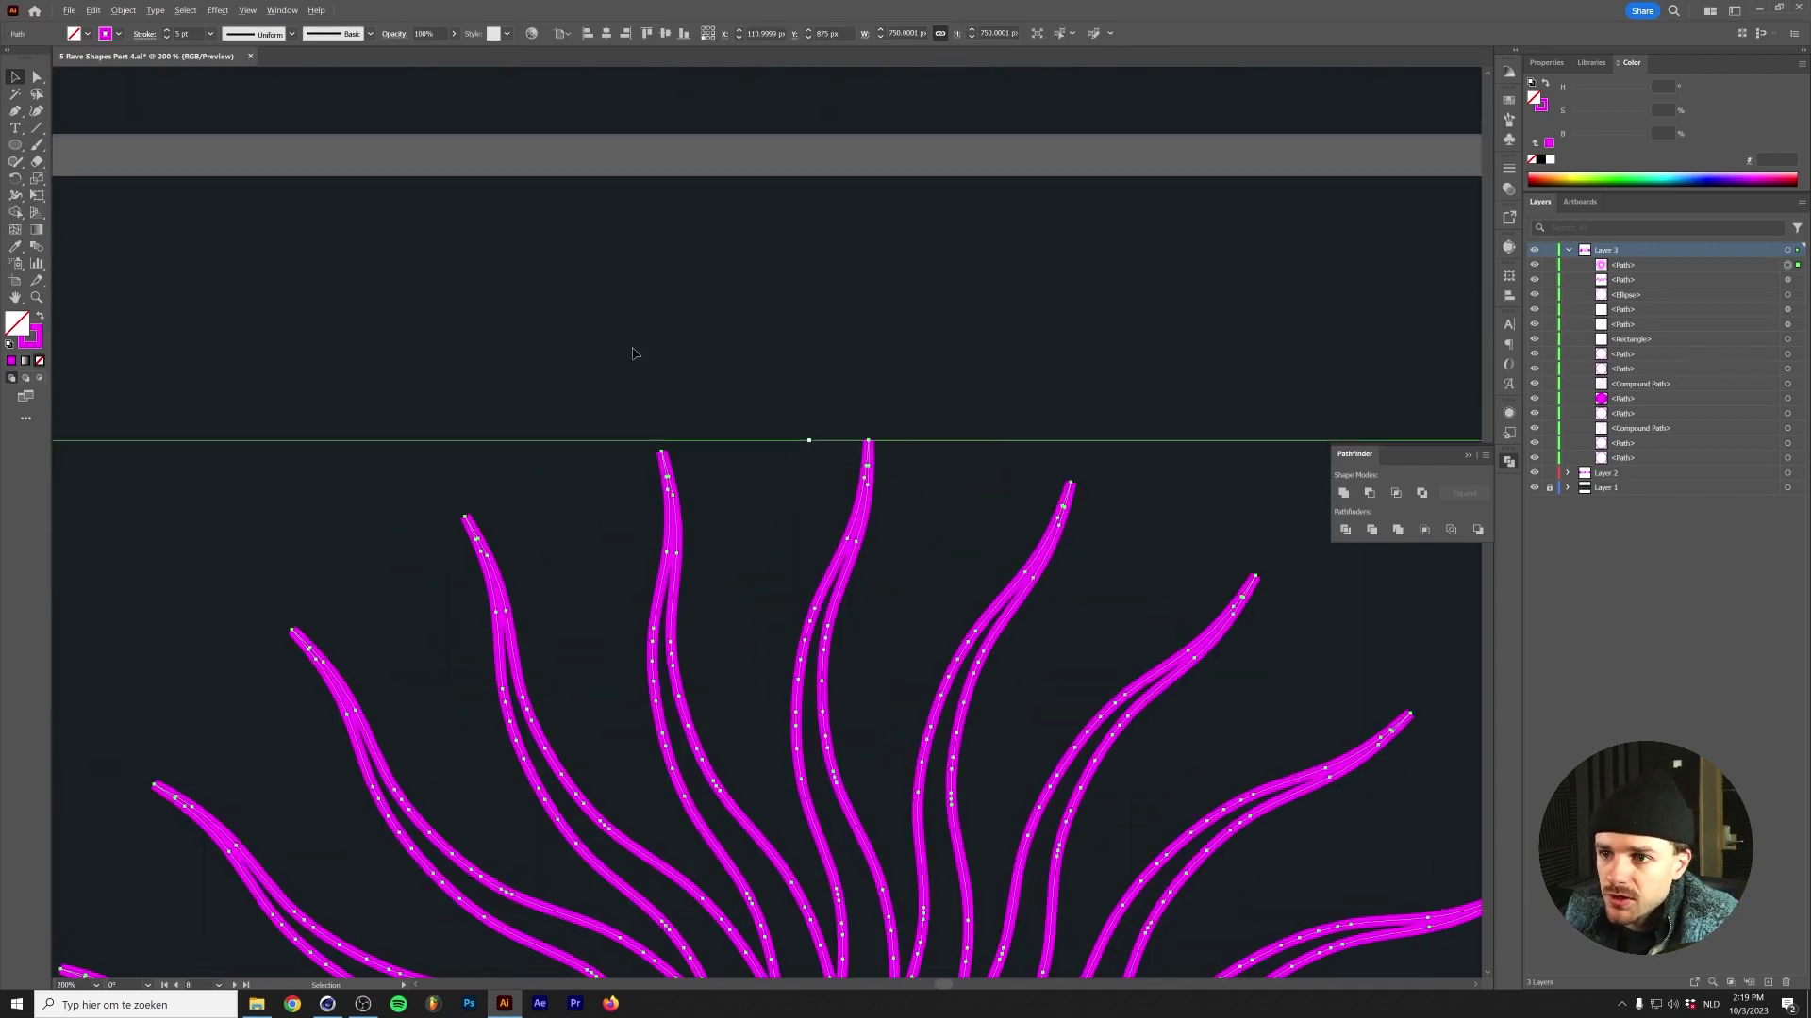
pyautogui.click(144, 36)
pyautogui.click(138, 87)
pyautogui.write('400')
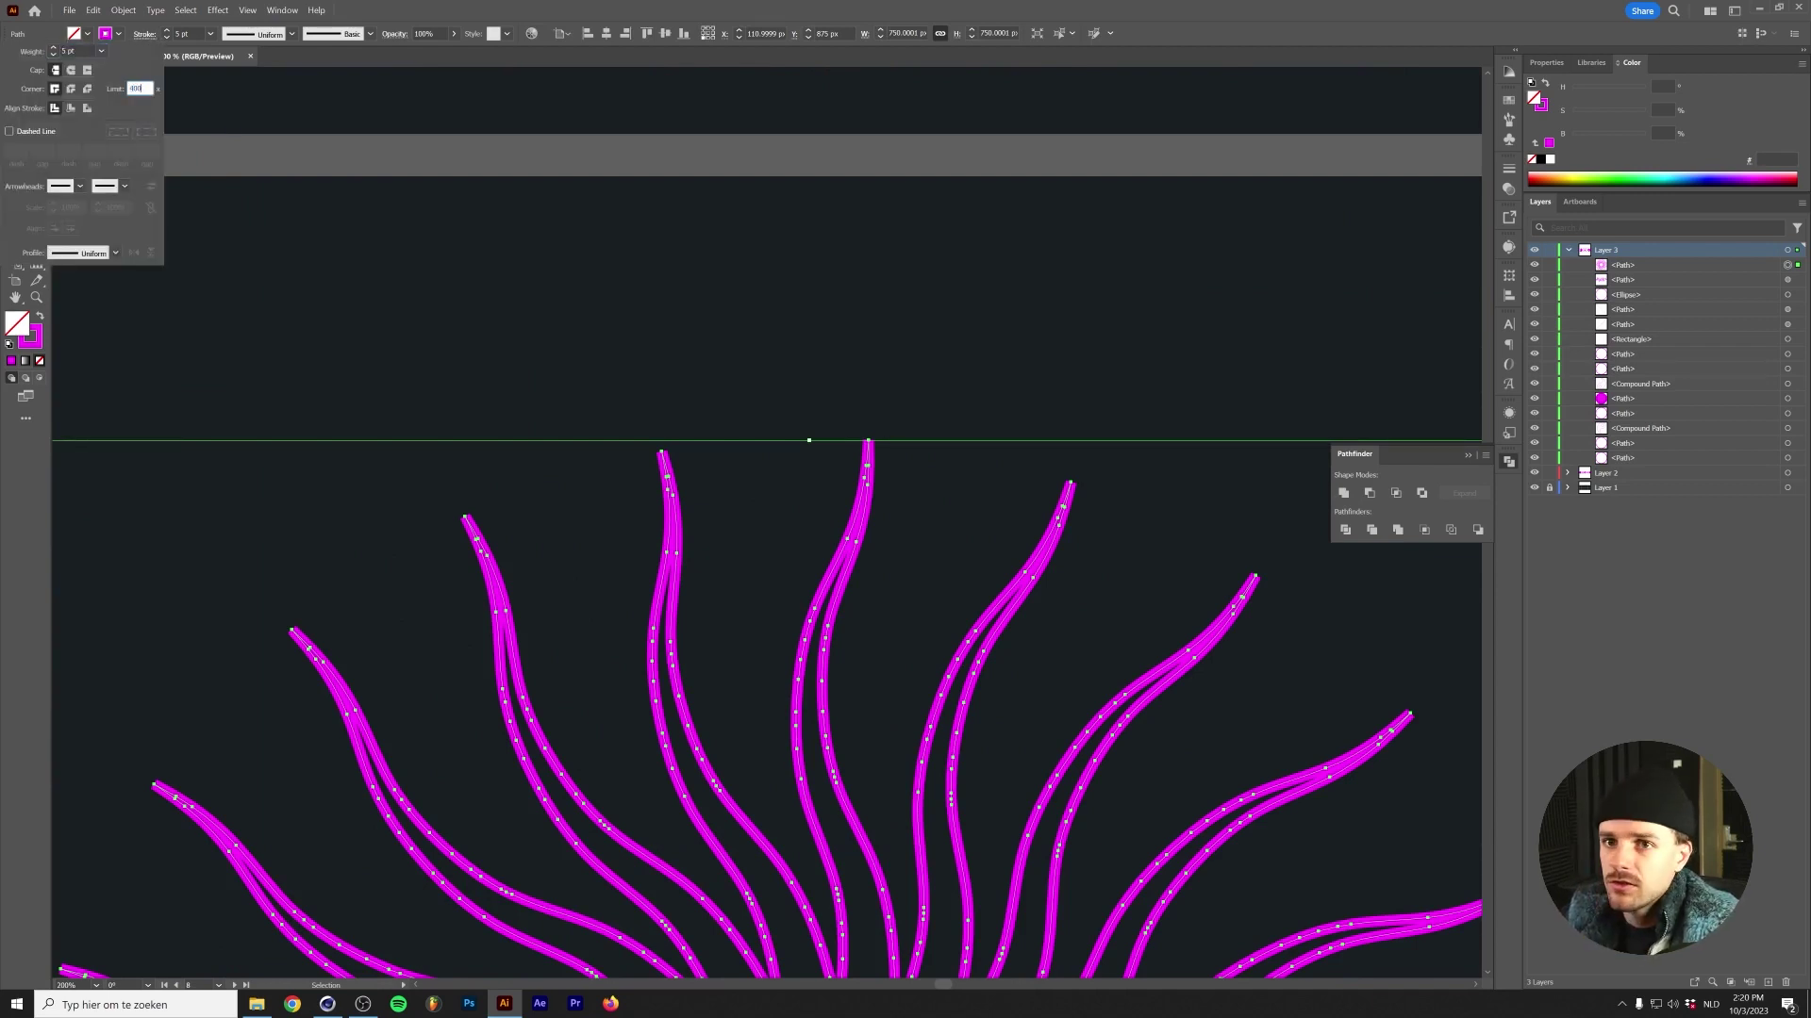
pyautogui.press('Return')
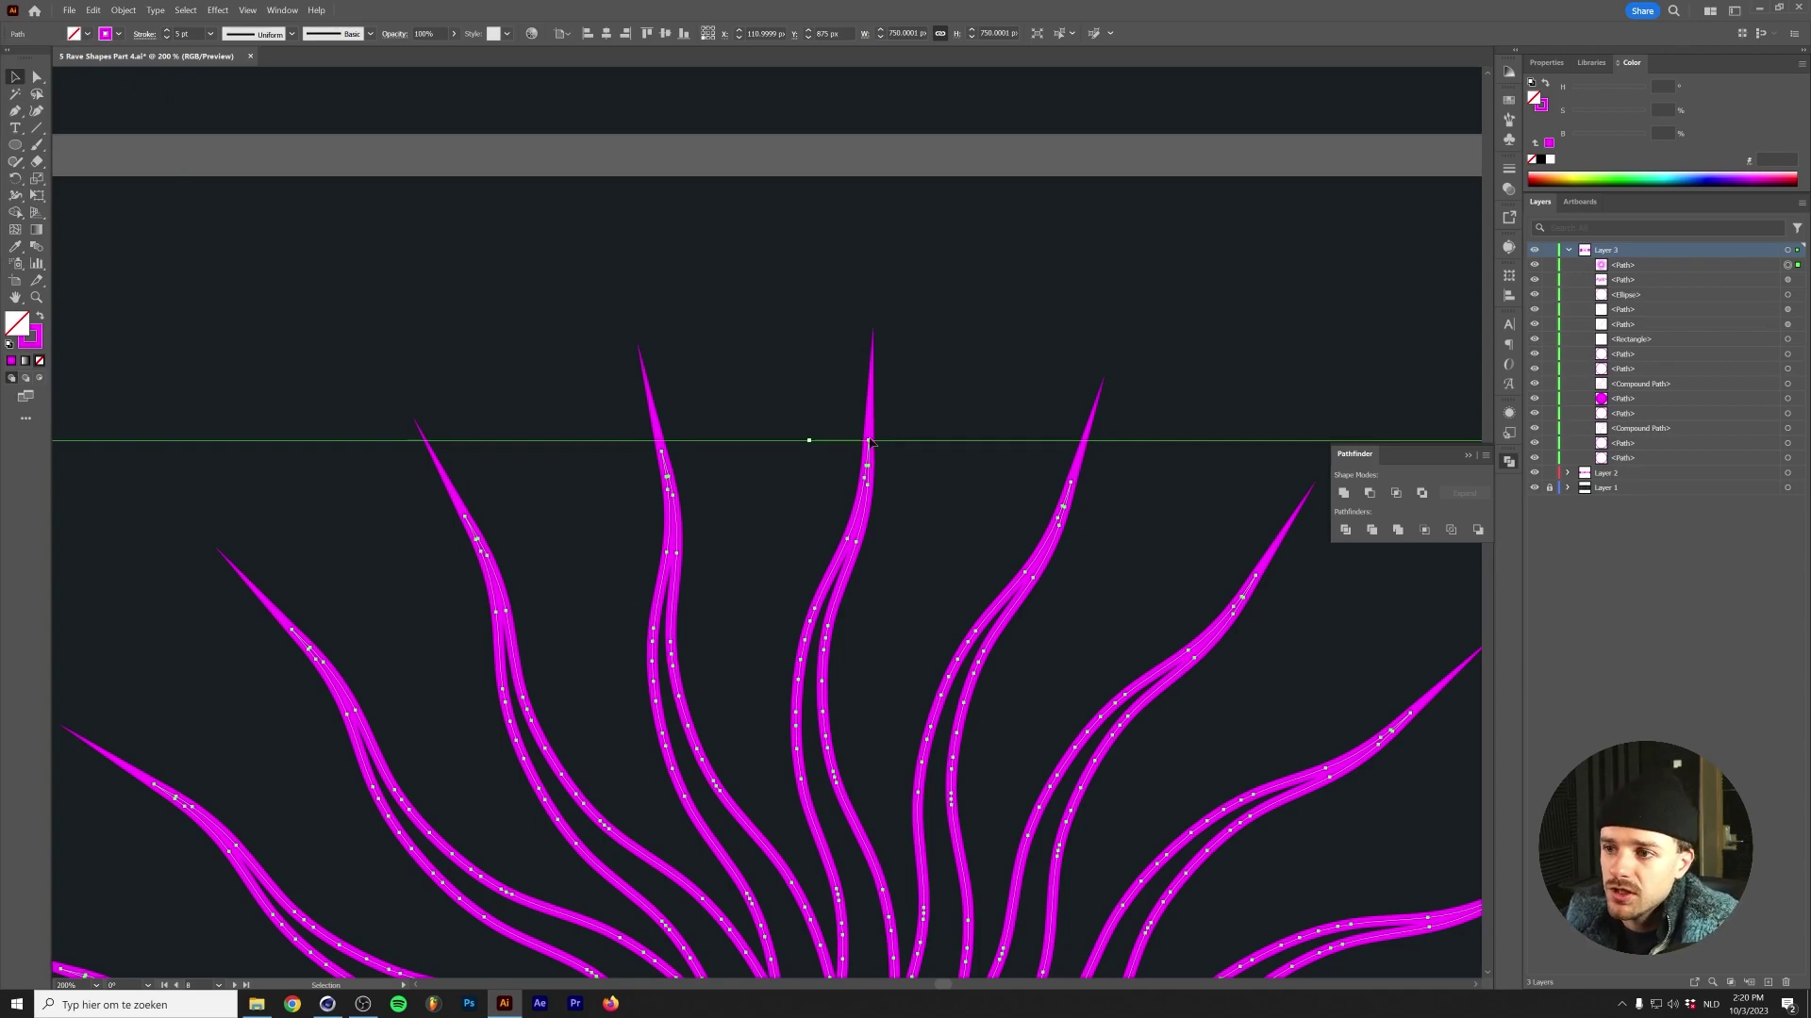
pyautogui.scroll(-2, 650, 582)
pyautogui.scroll(-2, 651, 582)
pyautogui.scroll(4, 603, 627)
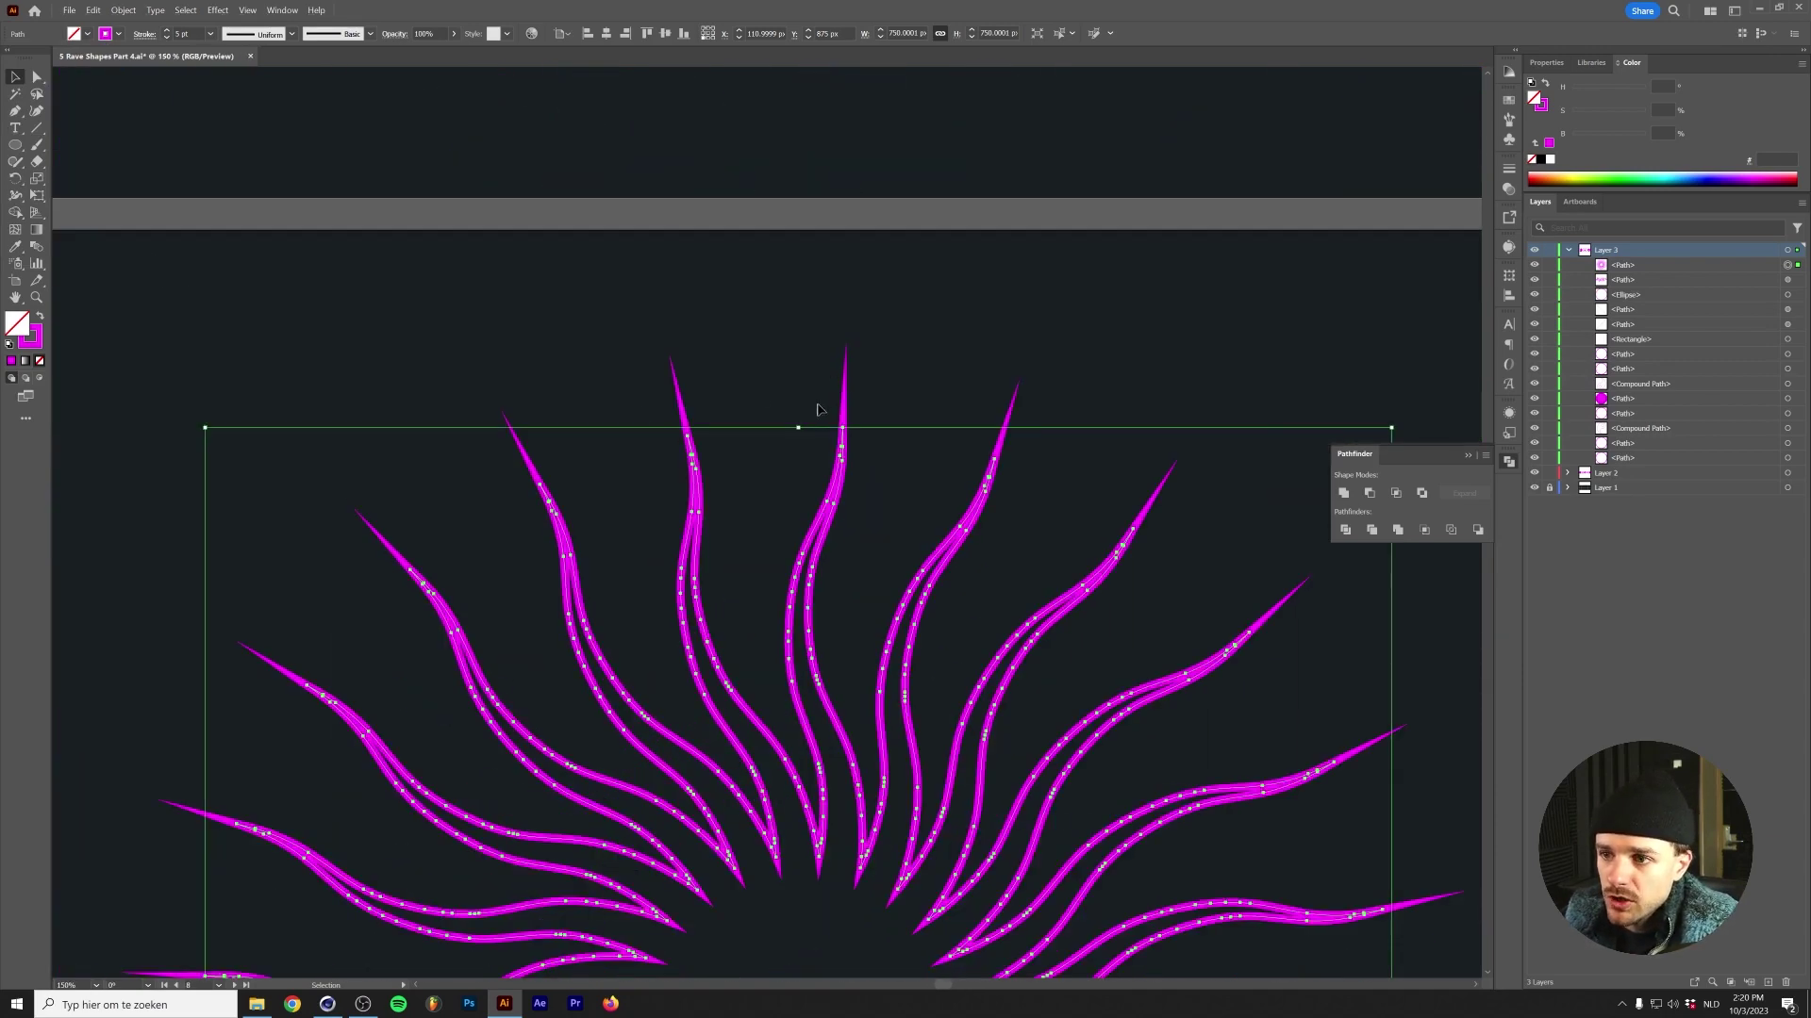
pyautogui.scroll(-2, 826, 435)
pyautogui.scroll(2, 826, 434)
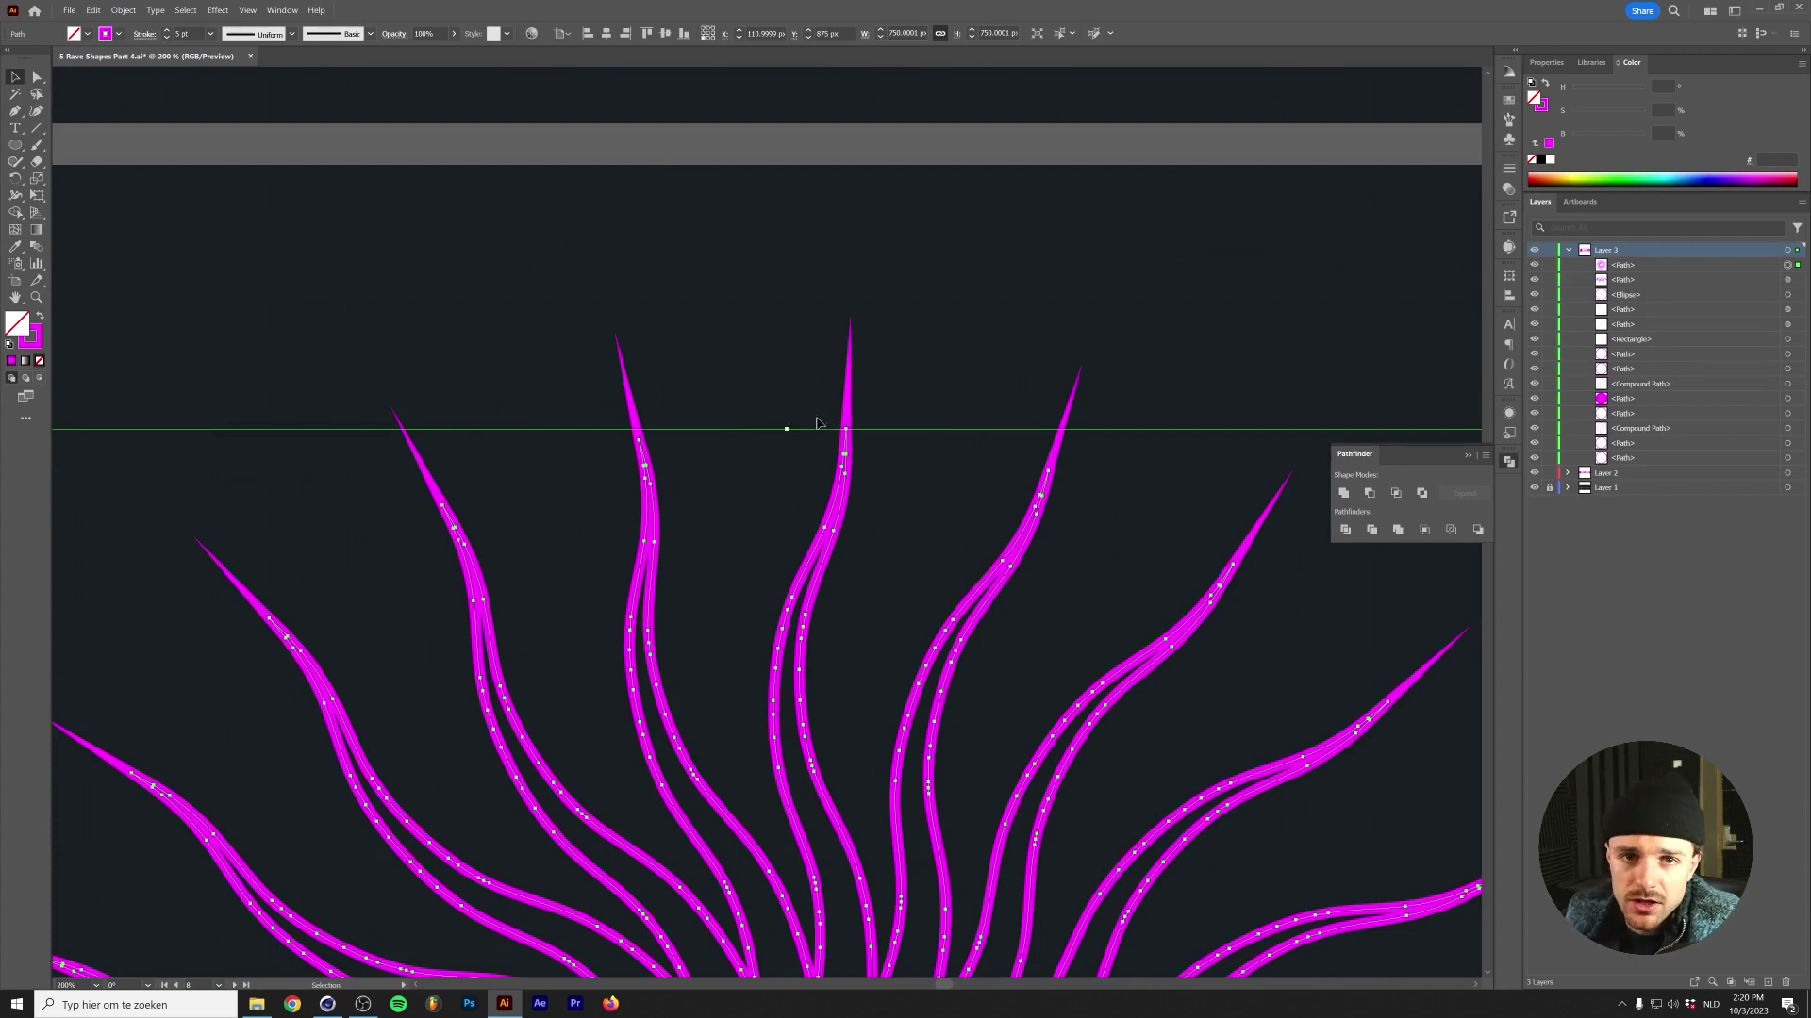
# Align the sunburst's stroke to the inside of each arm shape.
pyautogui.click(142, 35)
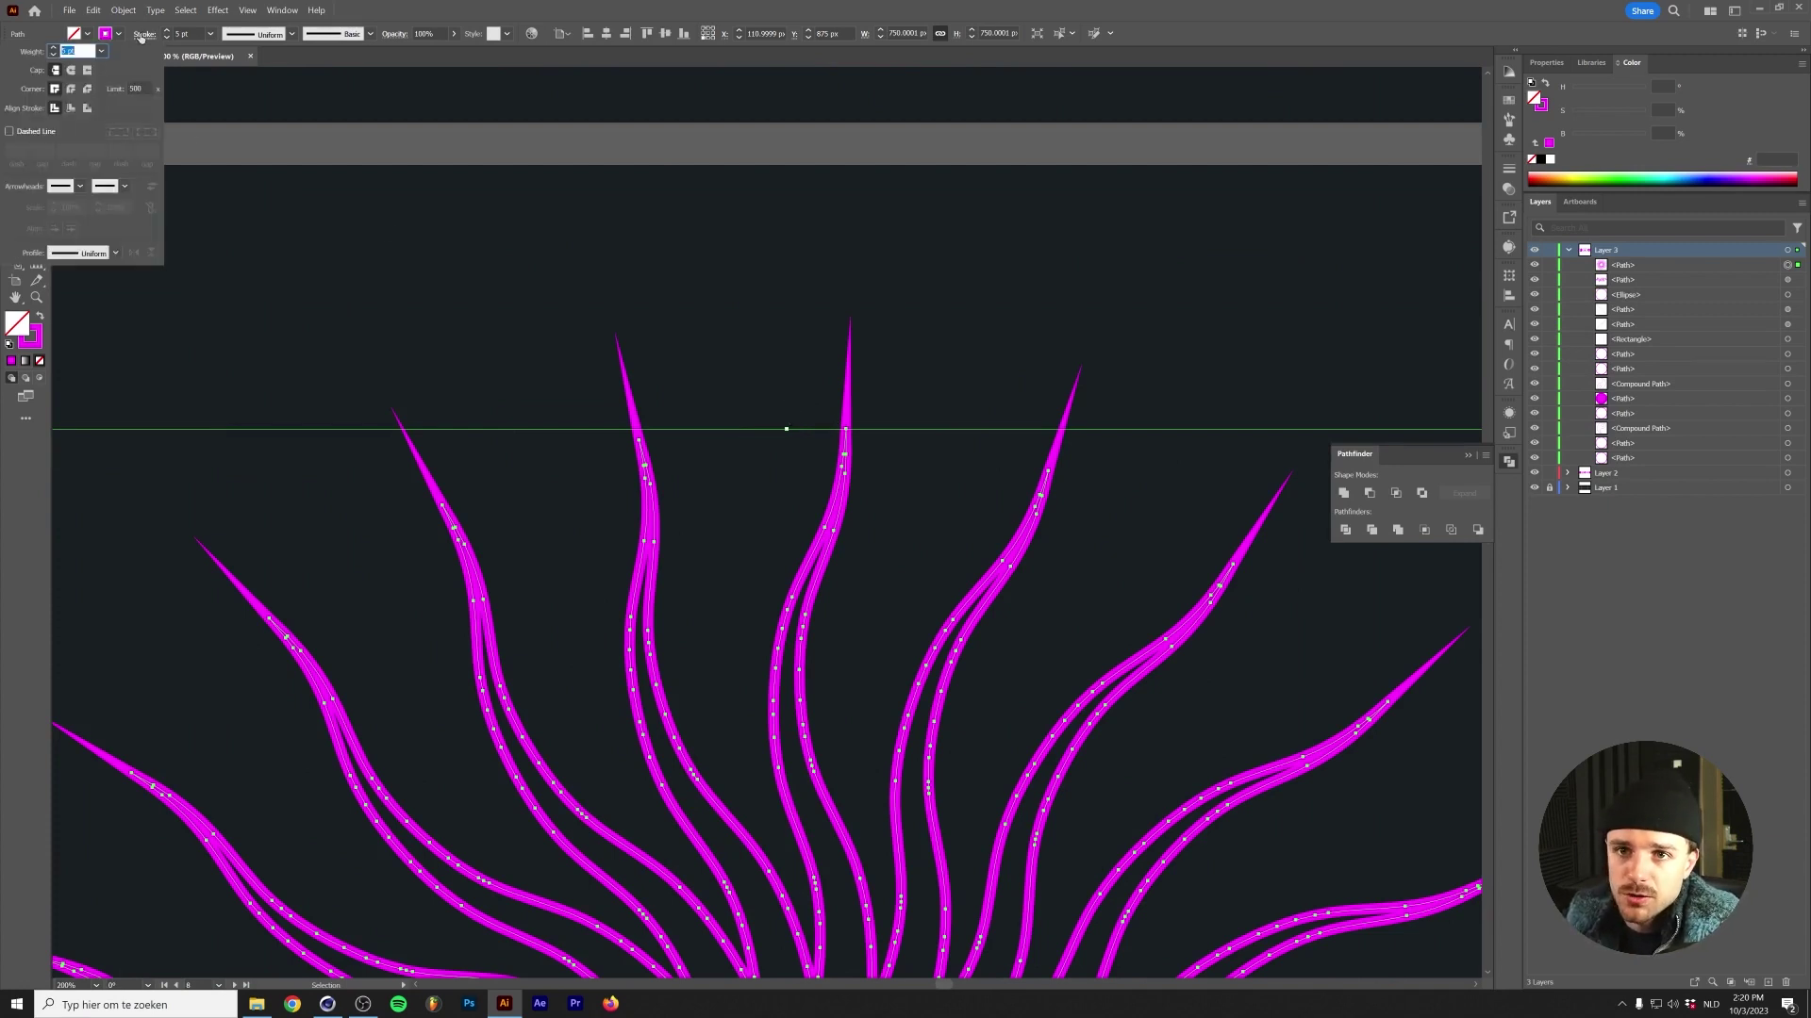
pyautogui.click(72, 109)
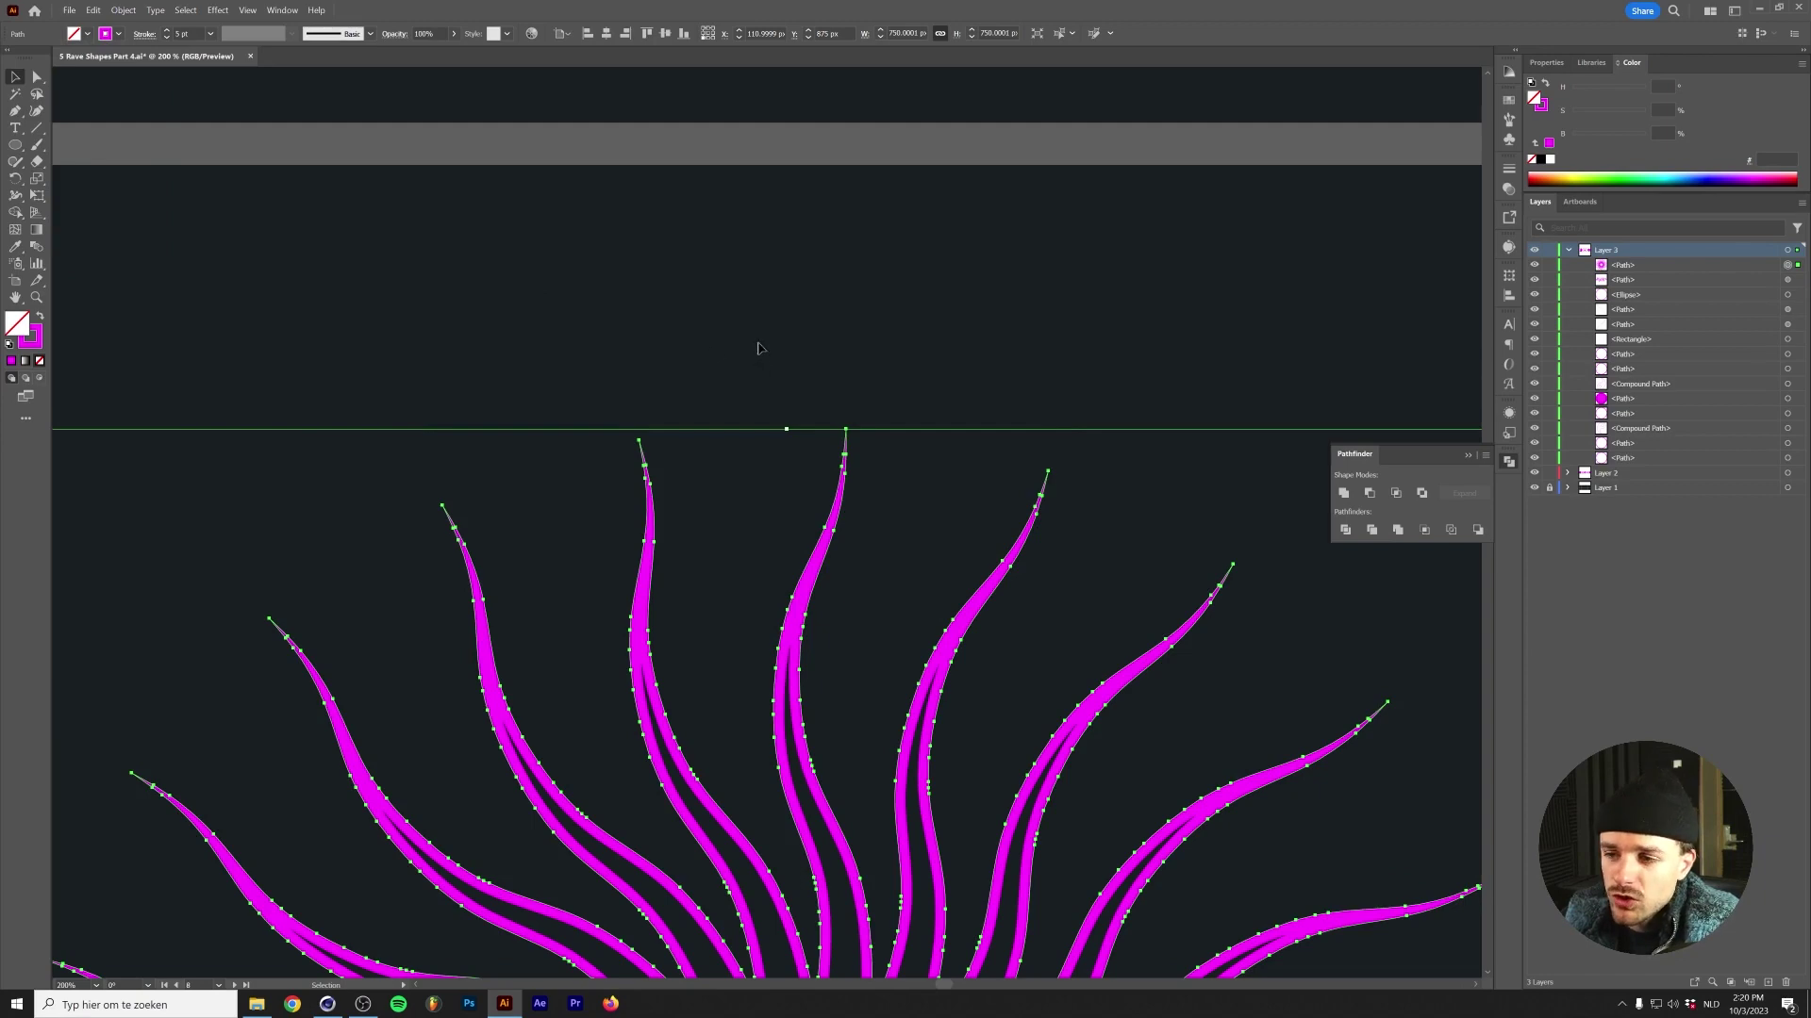
pyautogui.scroll(2, 851, 447)
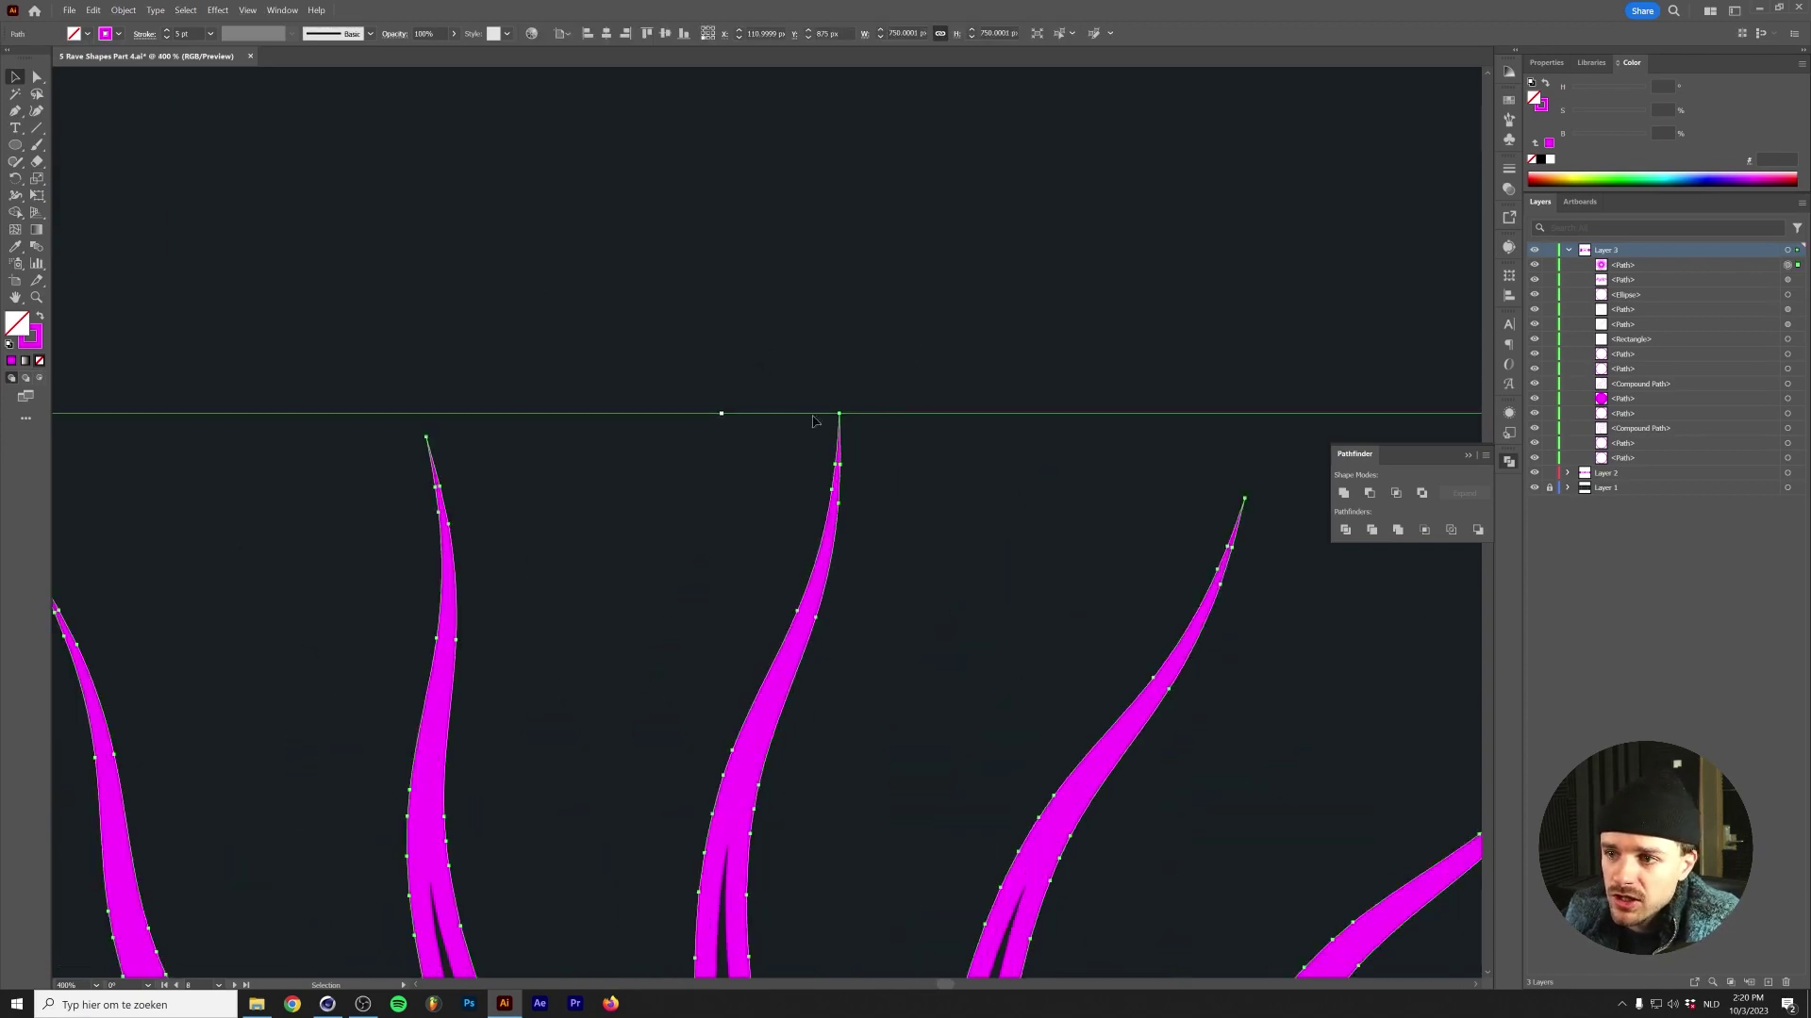
pyautogui.scroll(-4, 720, 405)
# Deselect the sunburst and scroll over to the next empty lower artboard with the Ellipse tool ready.
pyautogui.click(659, 367)
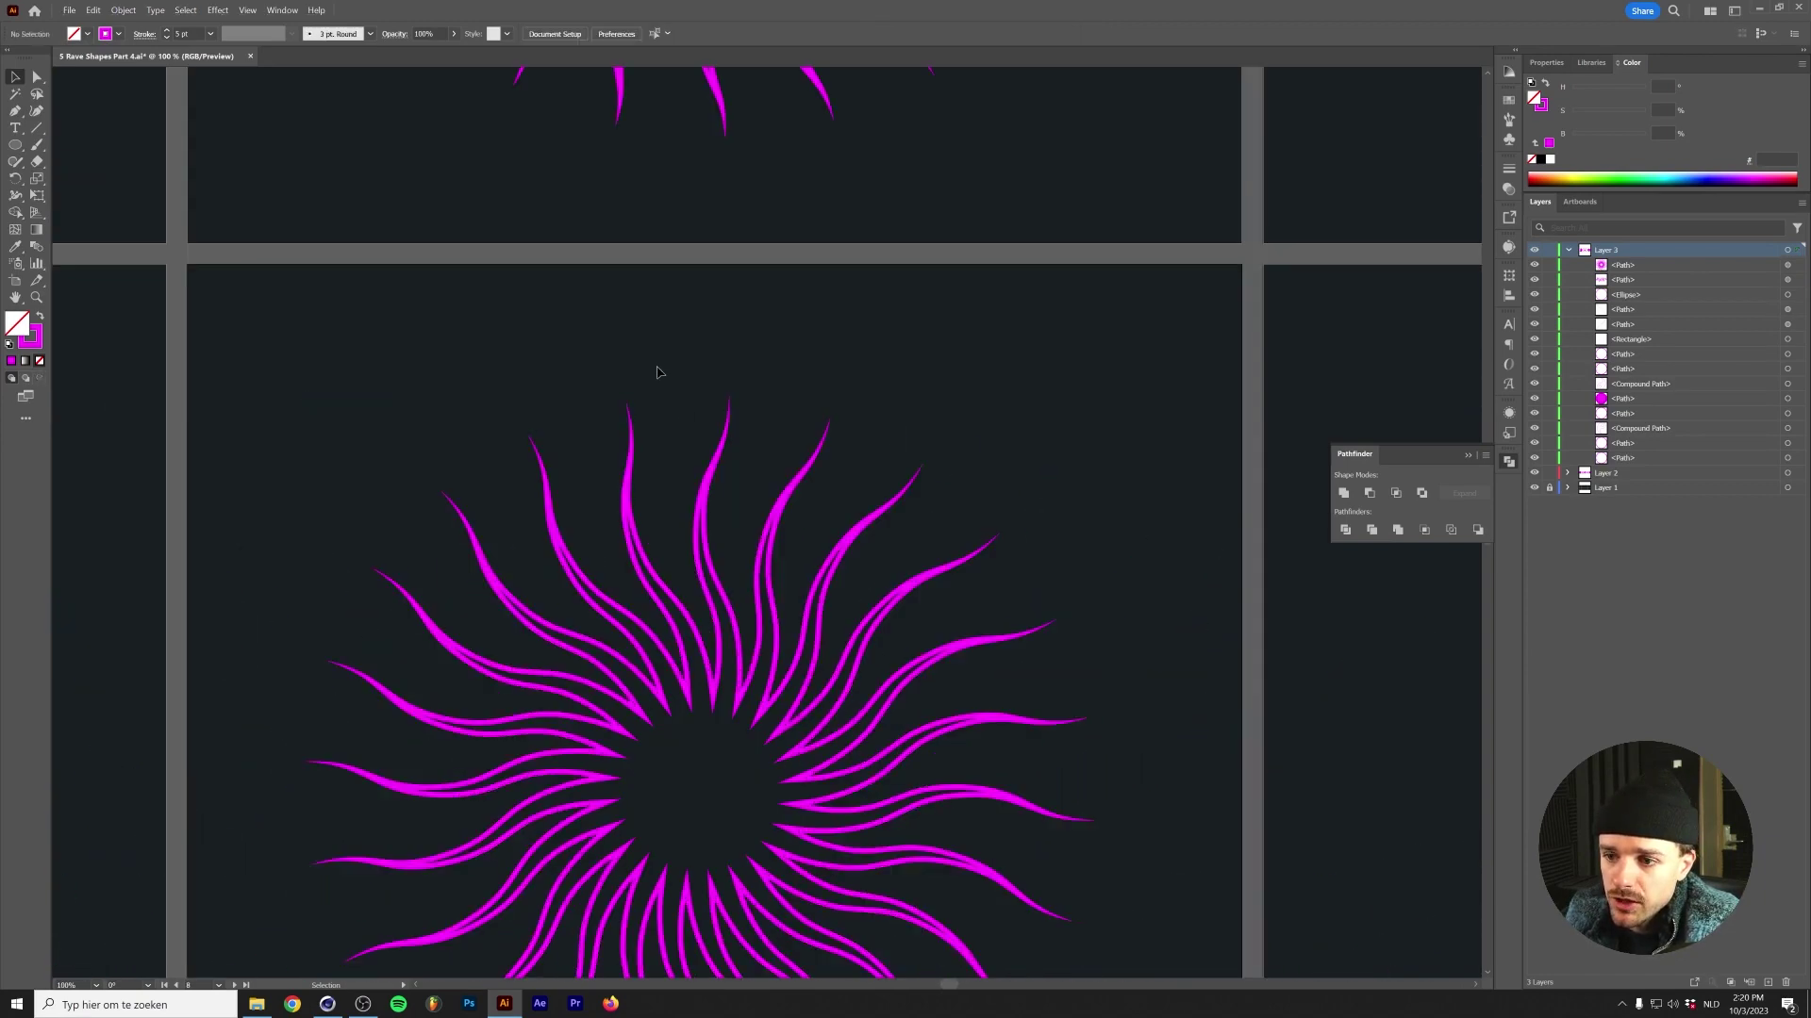
pyautogui.scroll(-2, 513, 512)
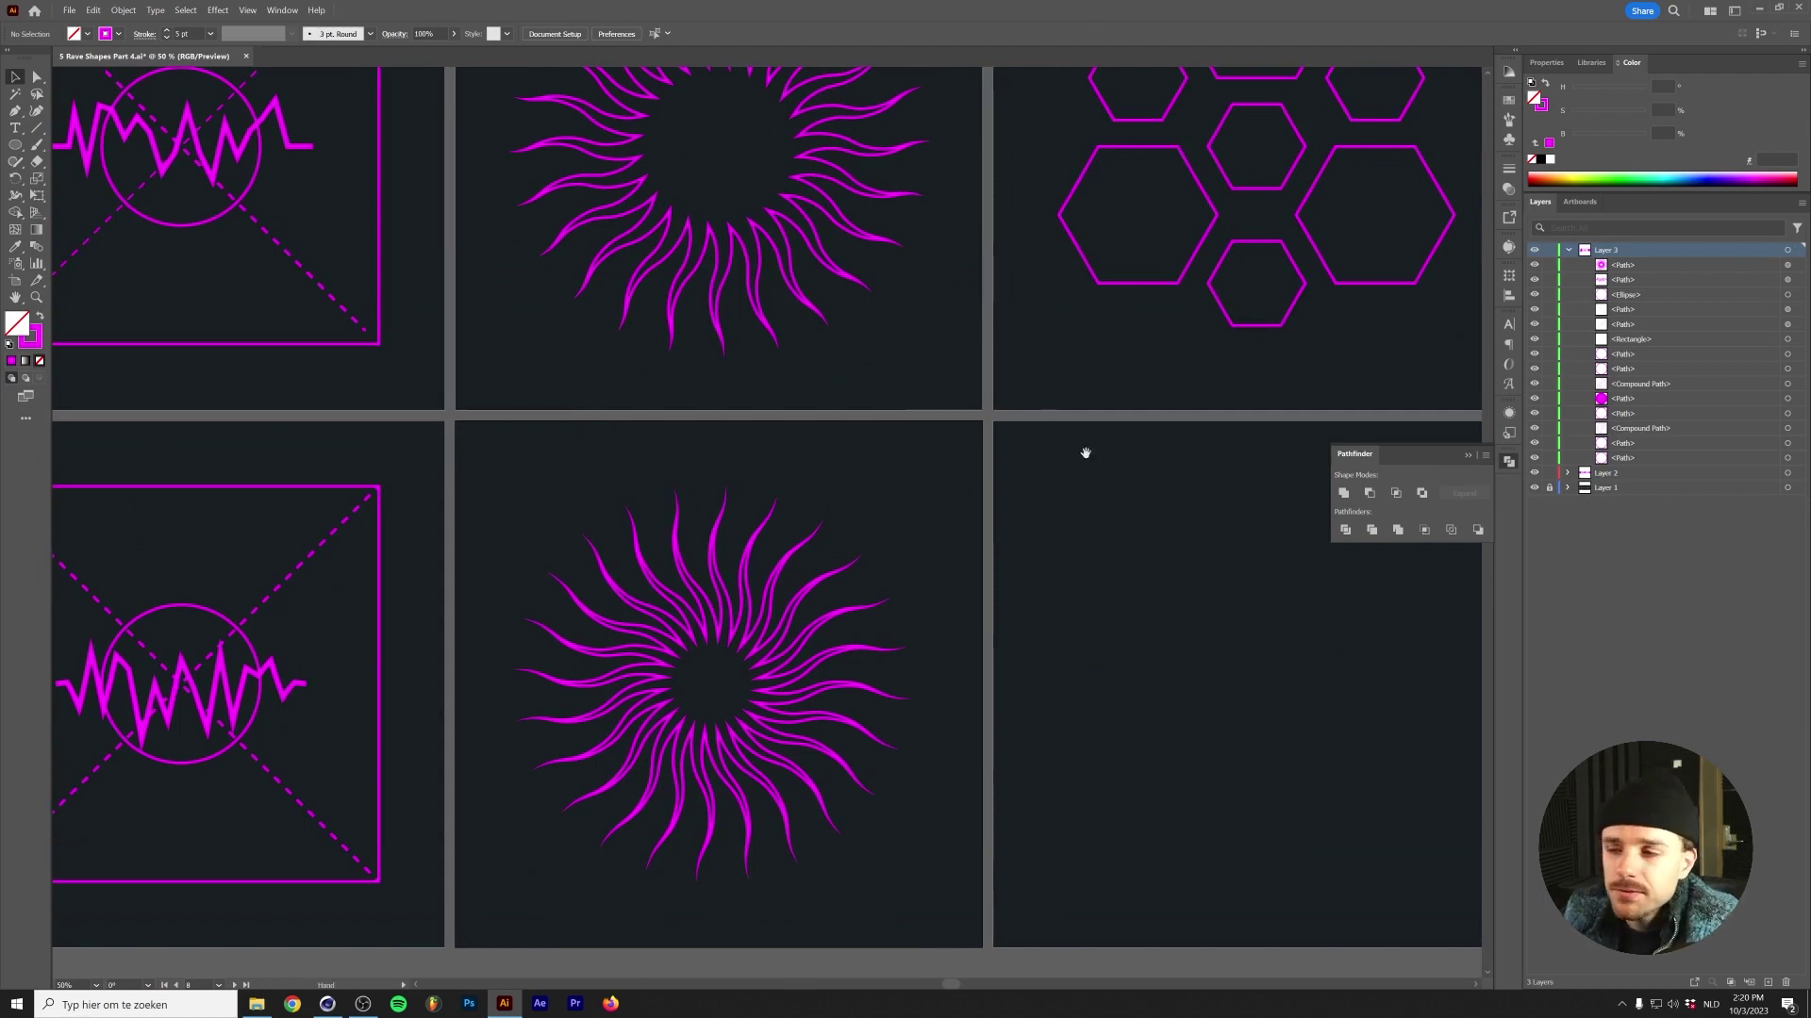
pyautogui.hscroll(5, 849, 467)
pyautogui.press('l')
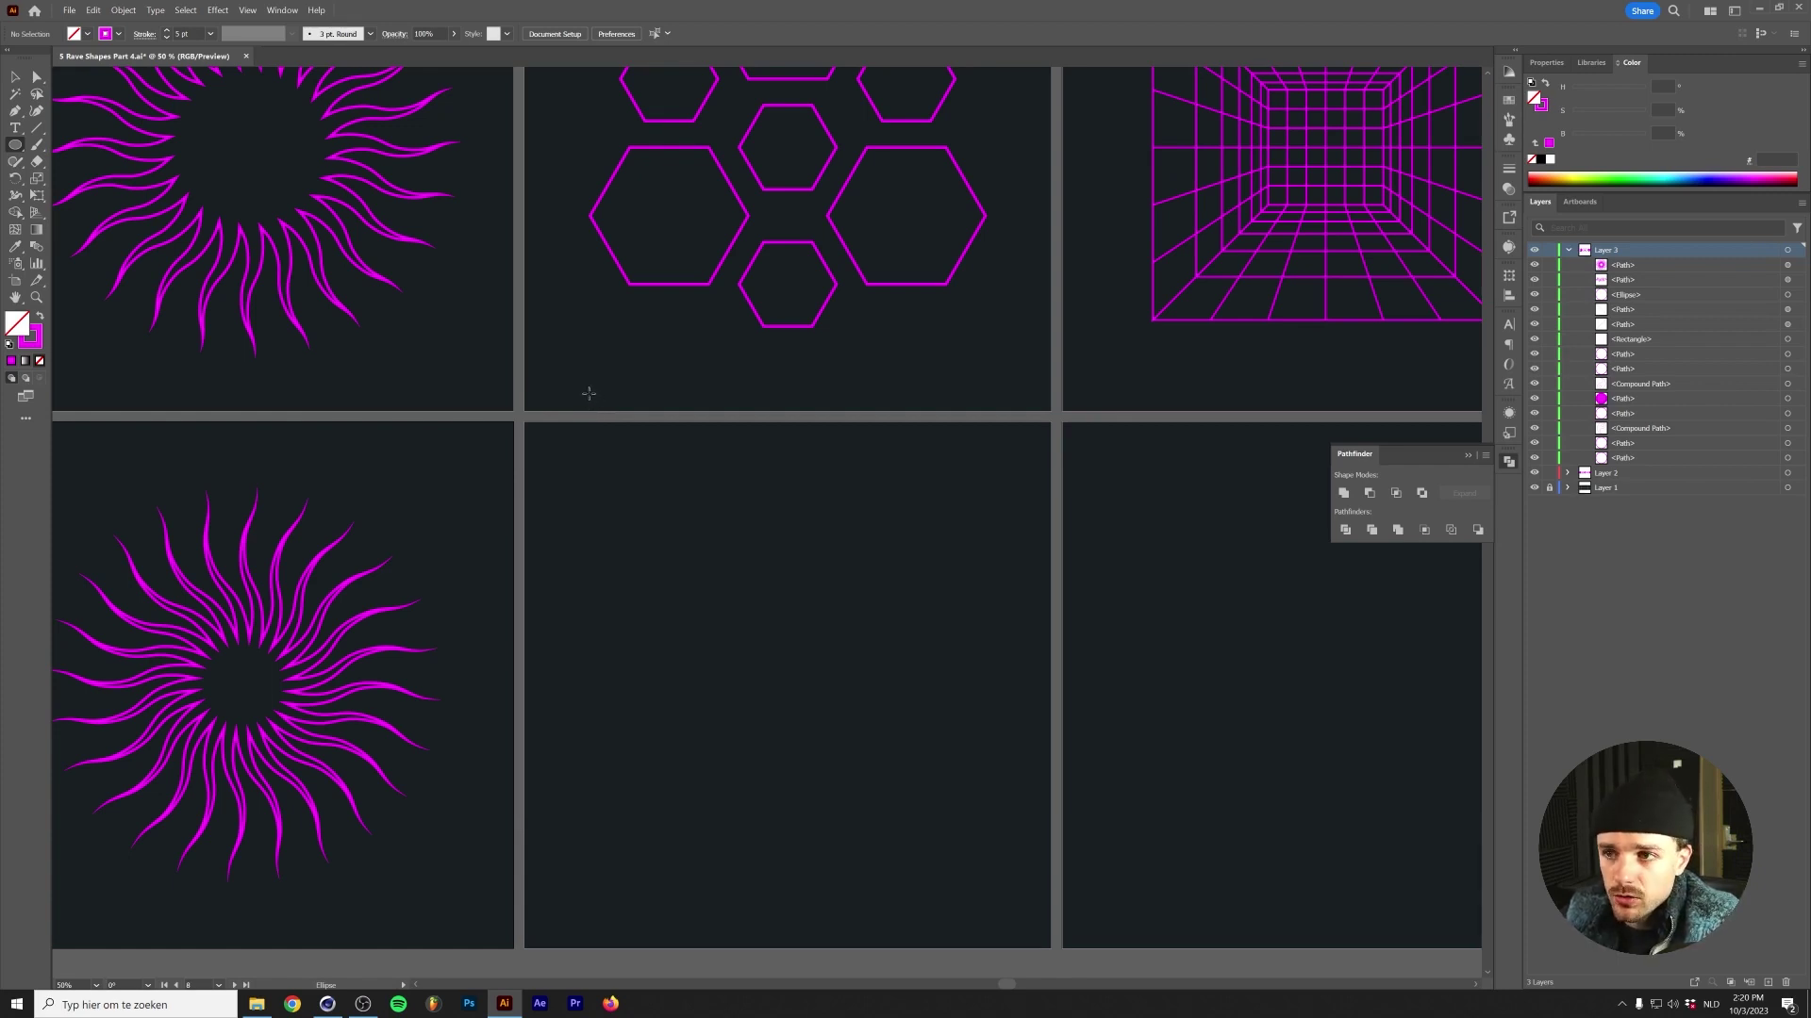
pyautogui.scroll(2, 896, 429)
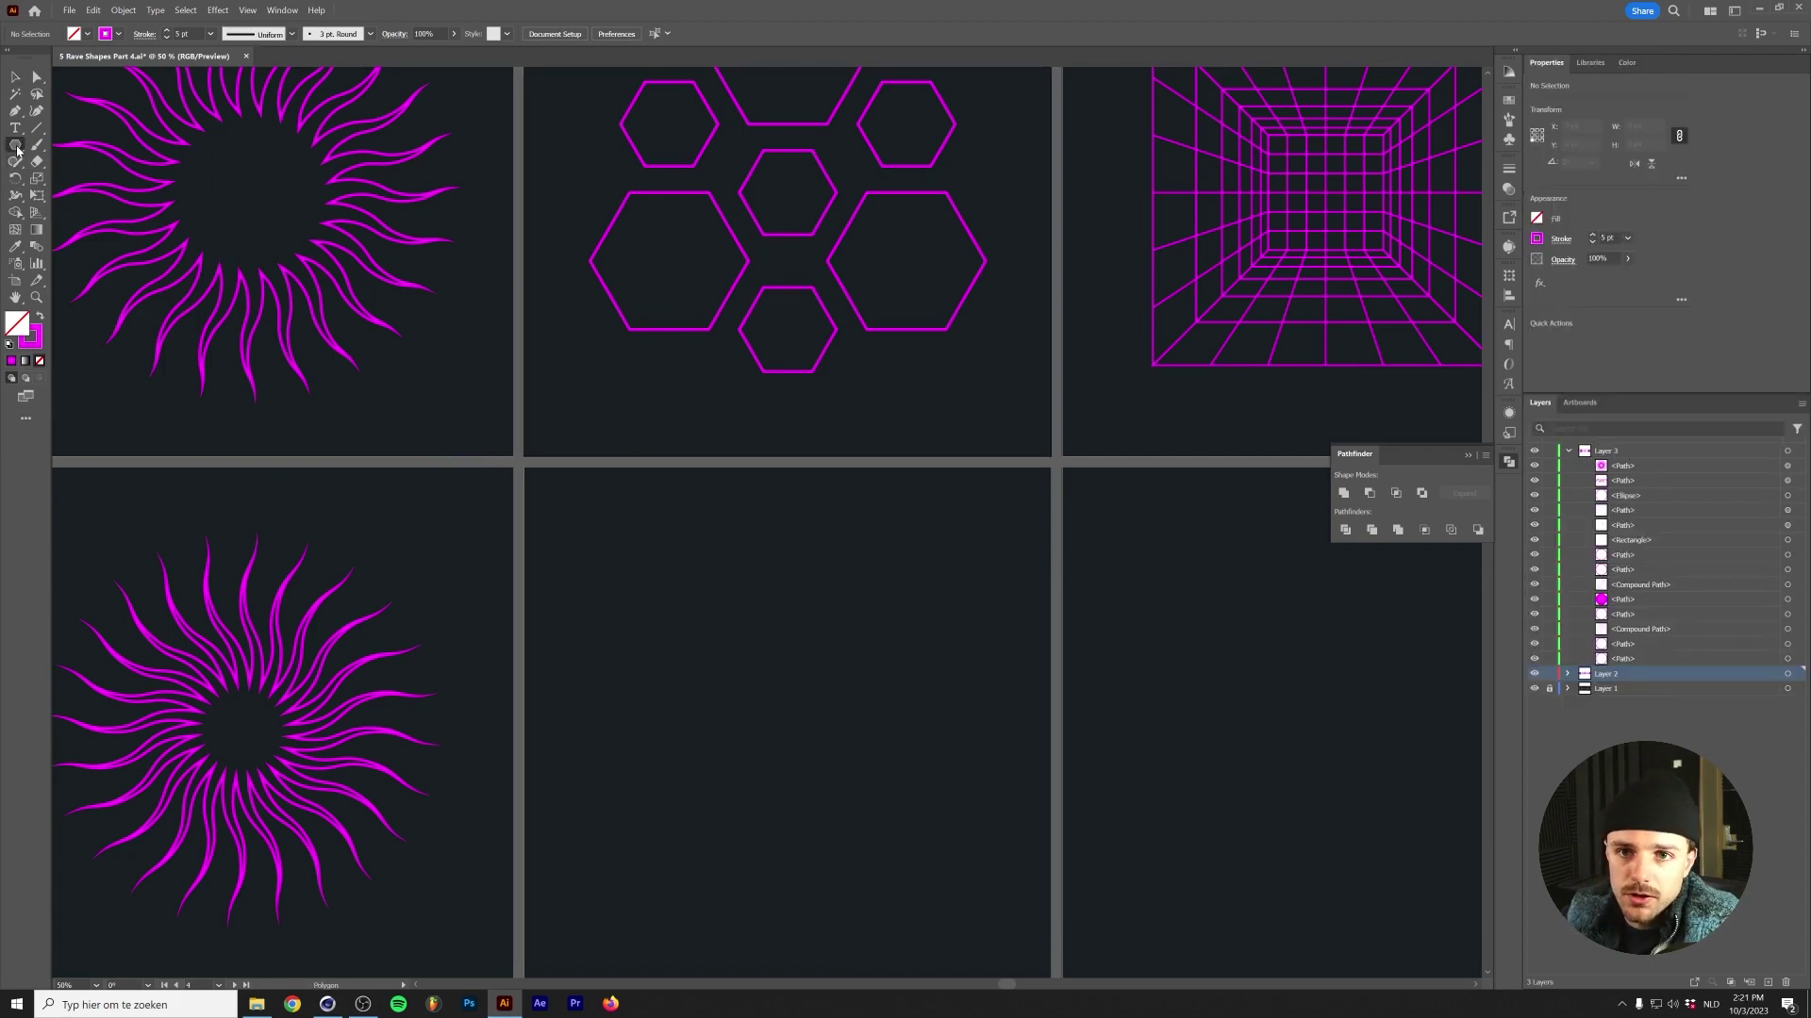
pyautogui.scroll(-2, 763, 574)
# Create a hexagon with radius 300 and resize it to 300 px wide.
pyautogui.click(764, 580)
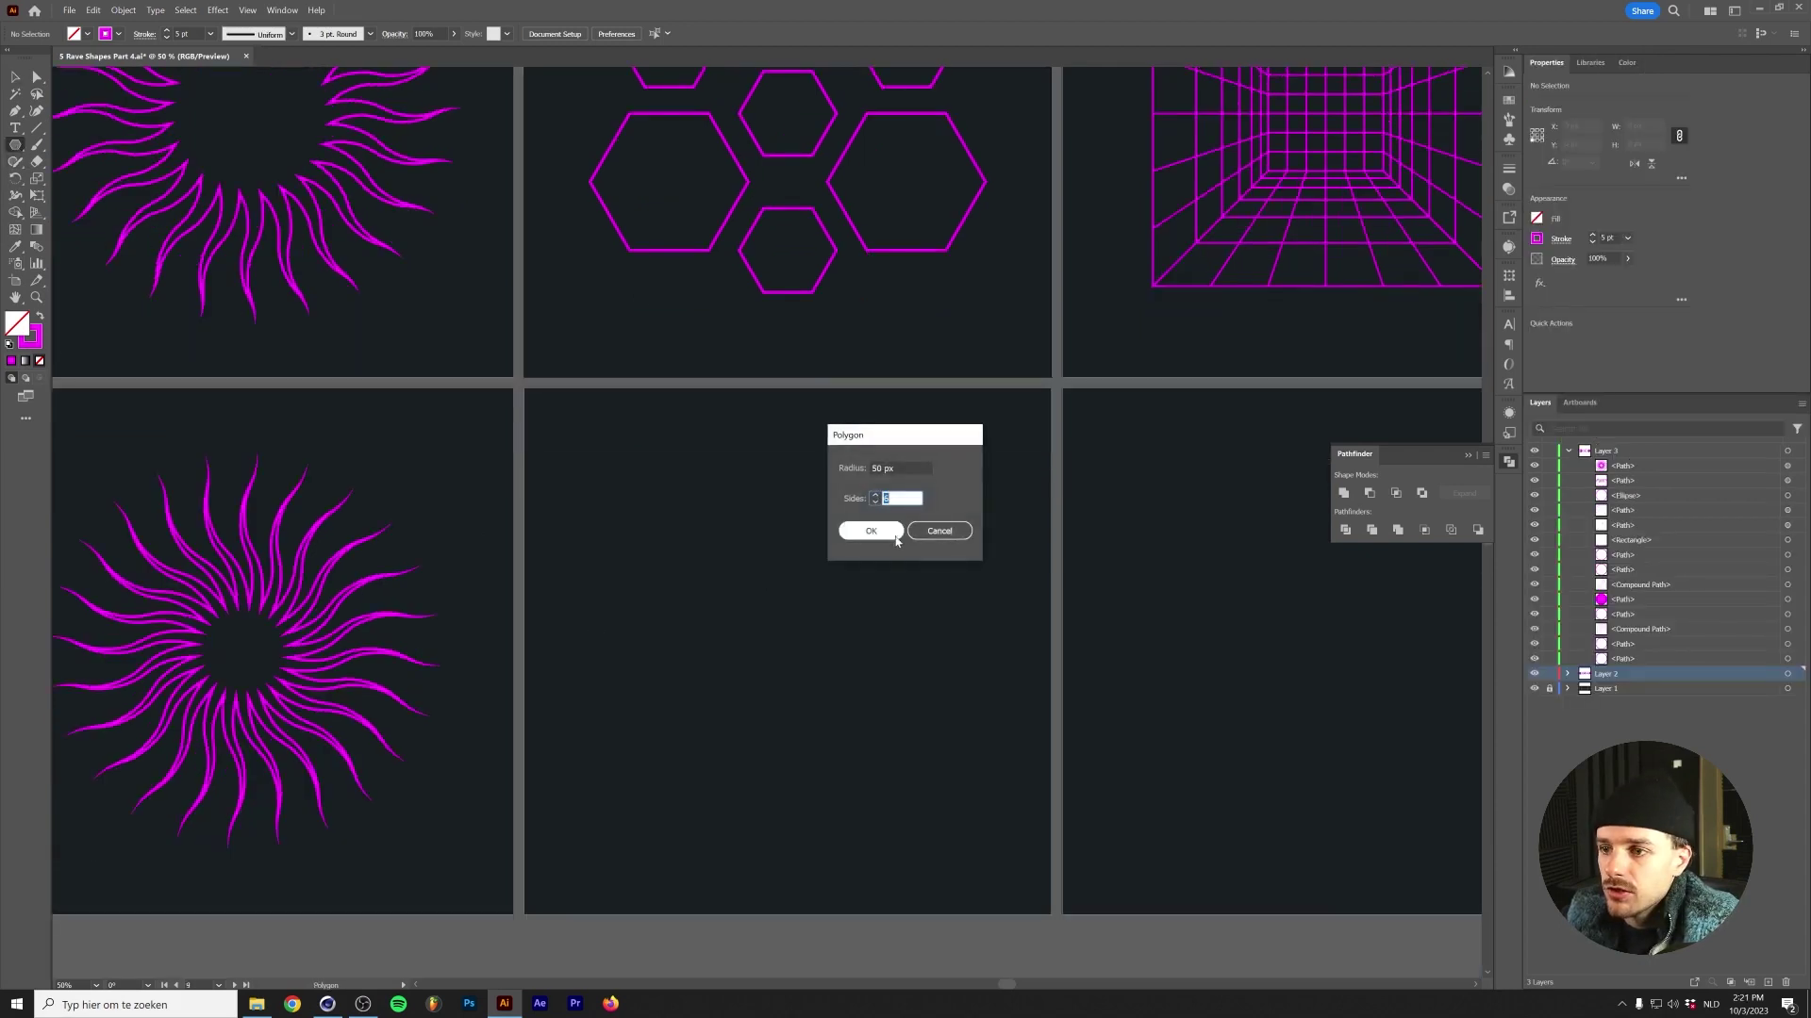
pyautogui.doubleClick(896, 468)
pyautogui.write('300')
pyautogui.press('Return')
pyautogui.press('v')
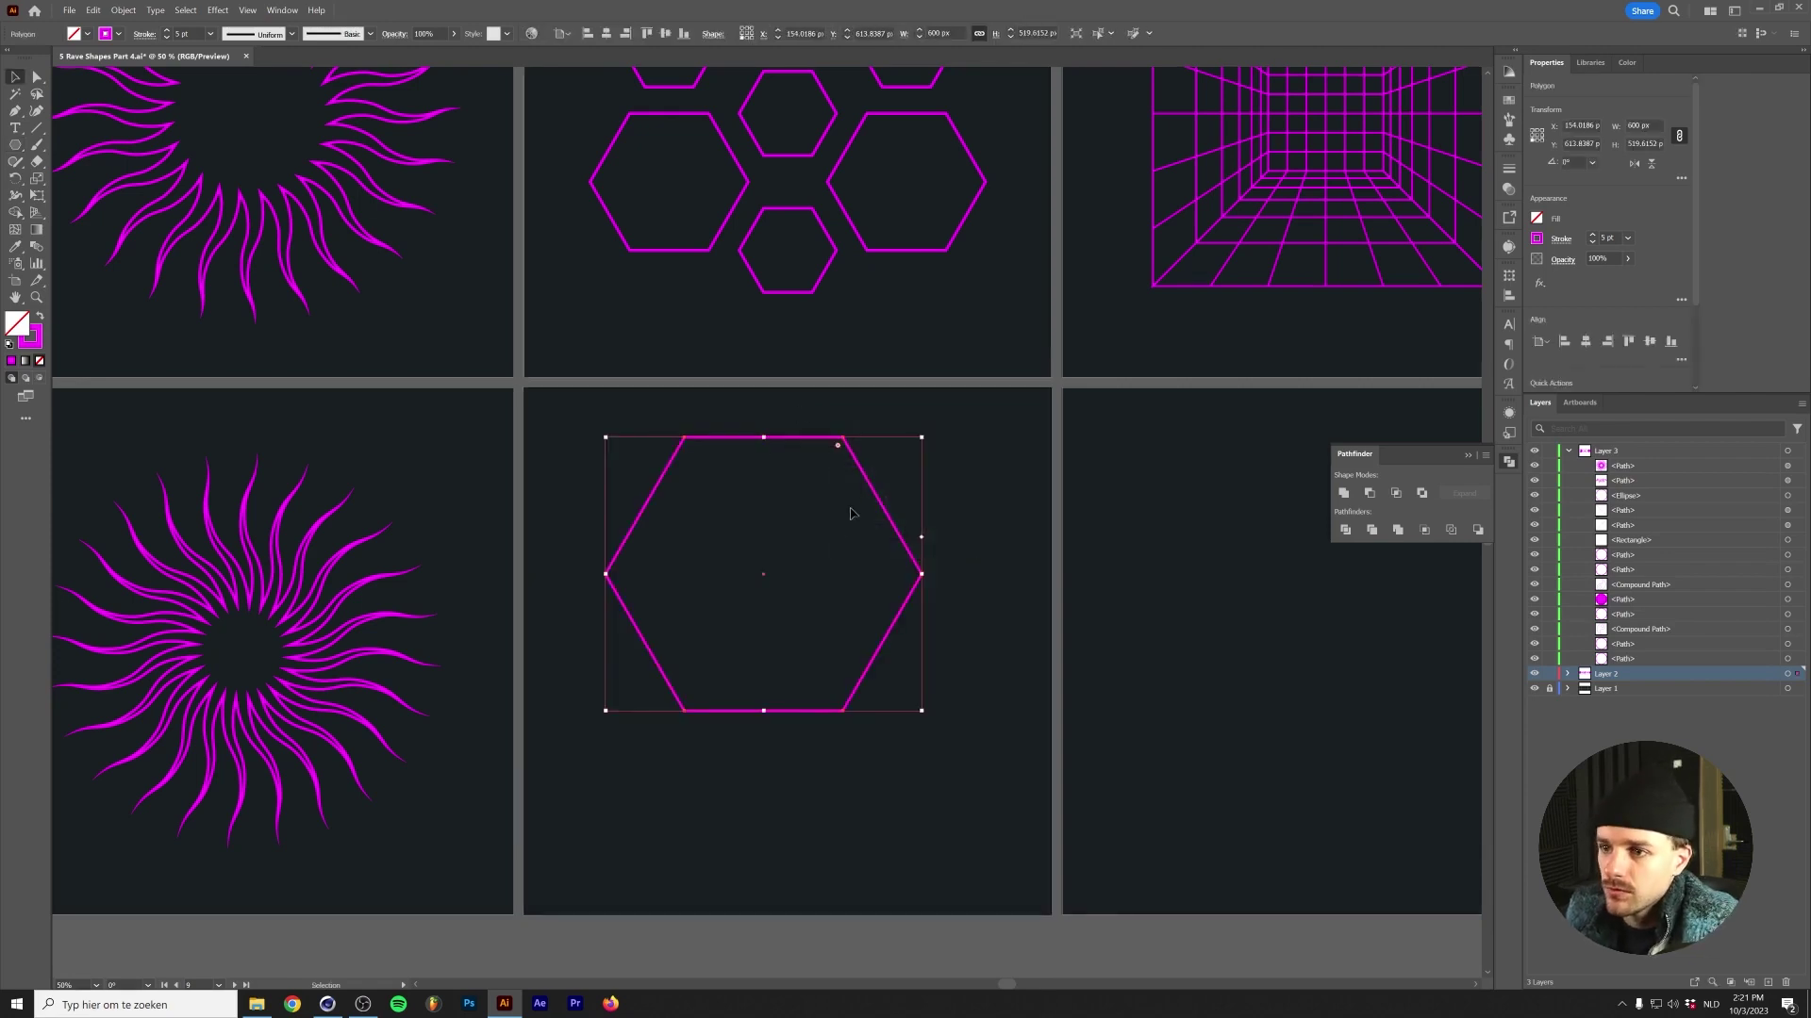
pyautogui.click(1660, 126)
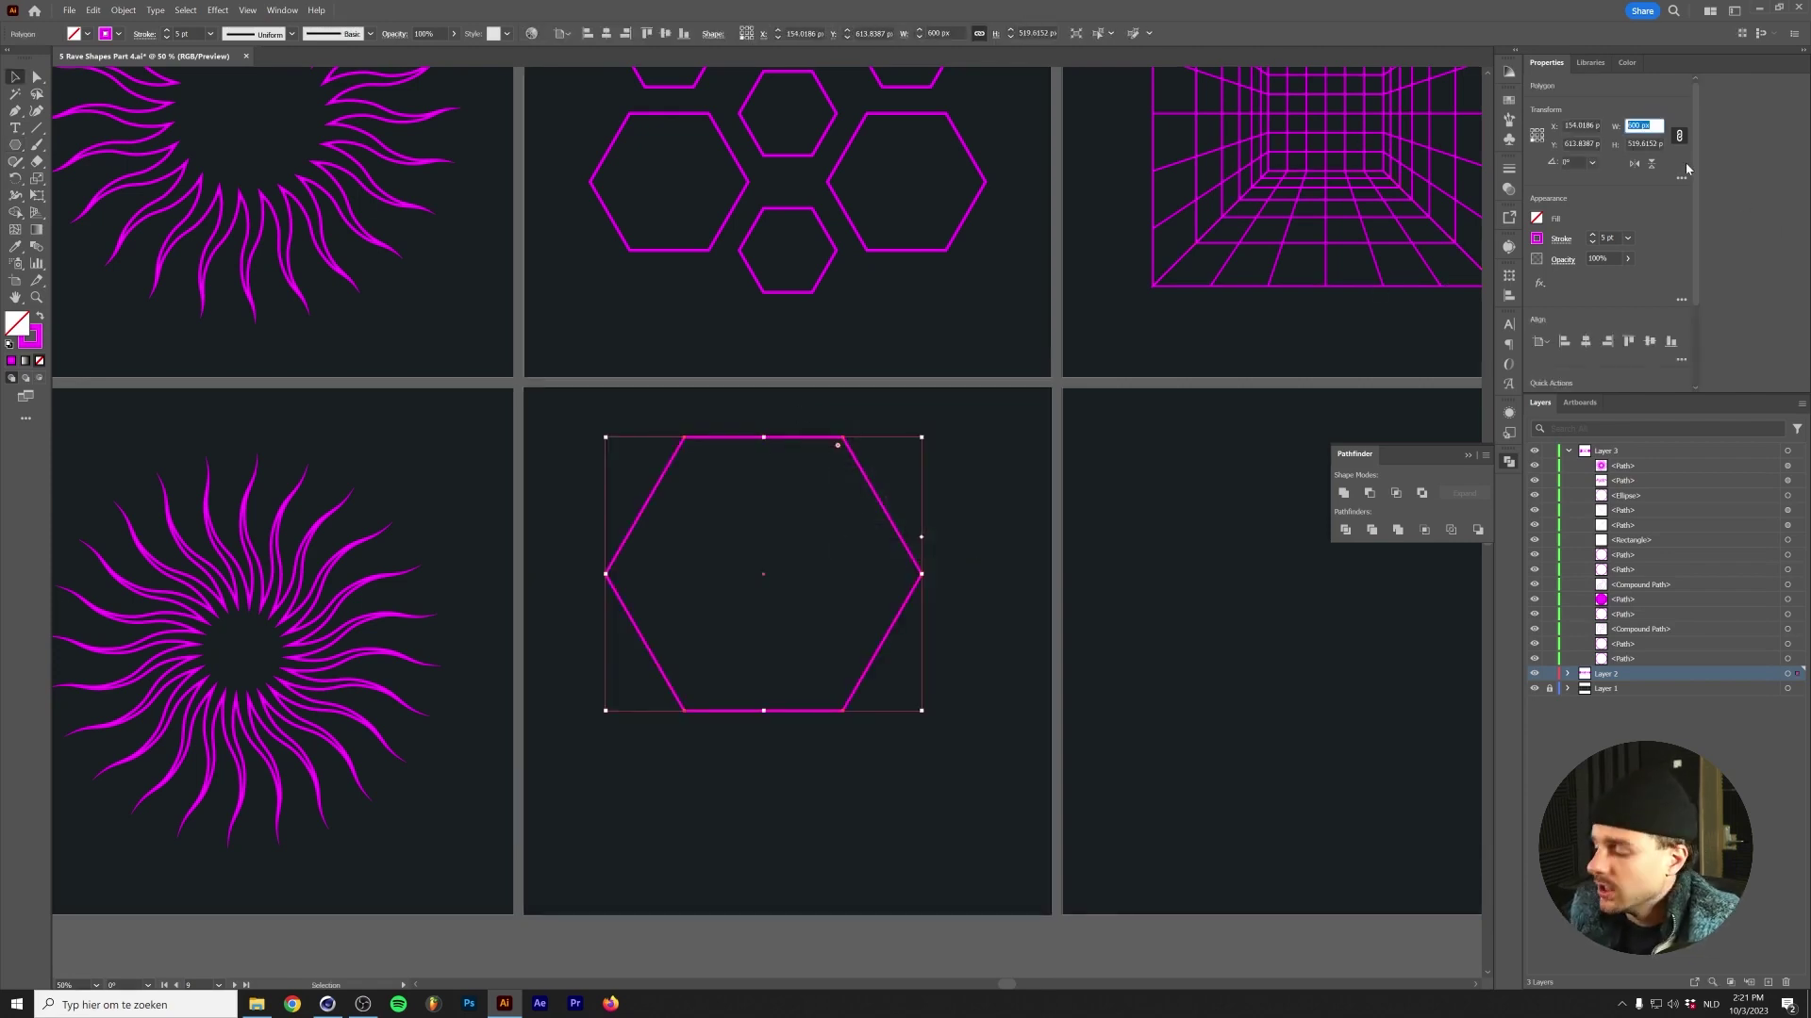
pyautogui.write('300')
pyautogui.press('Return')
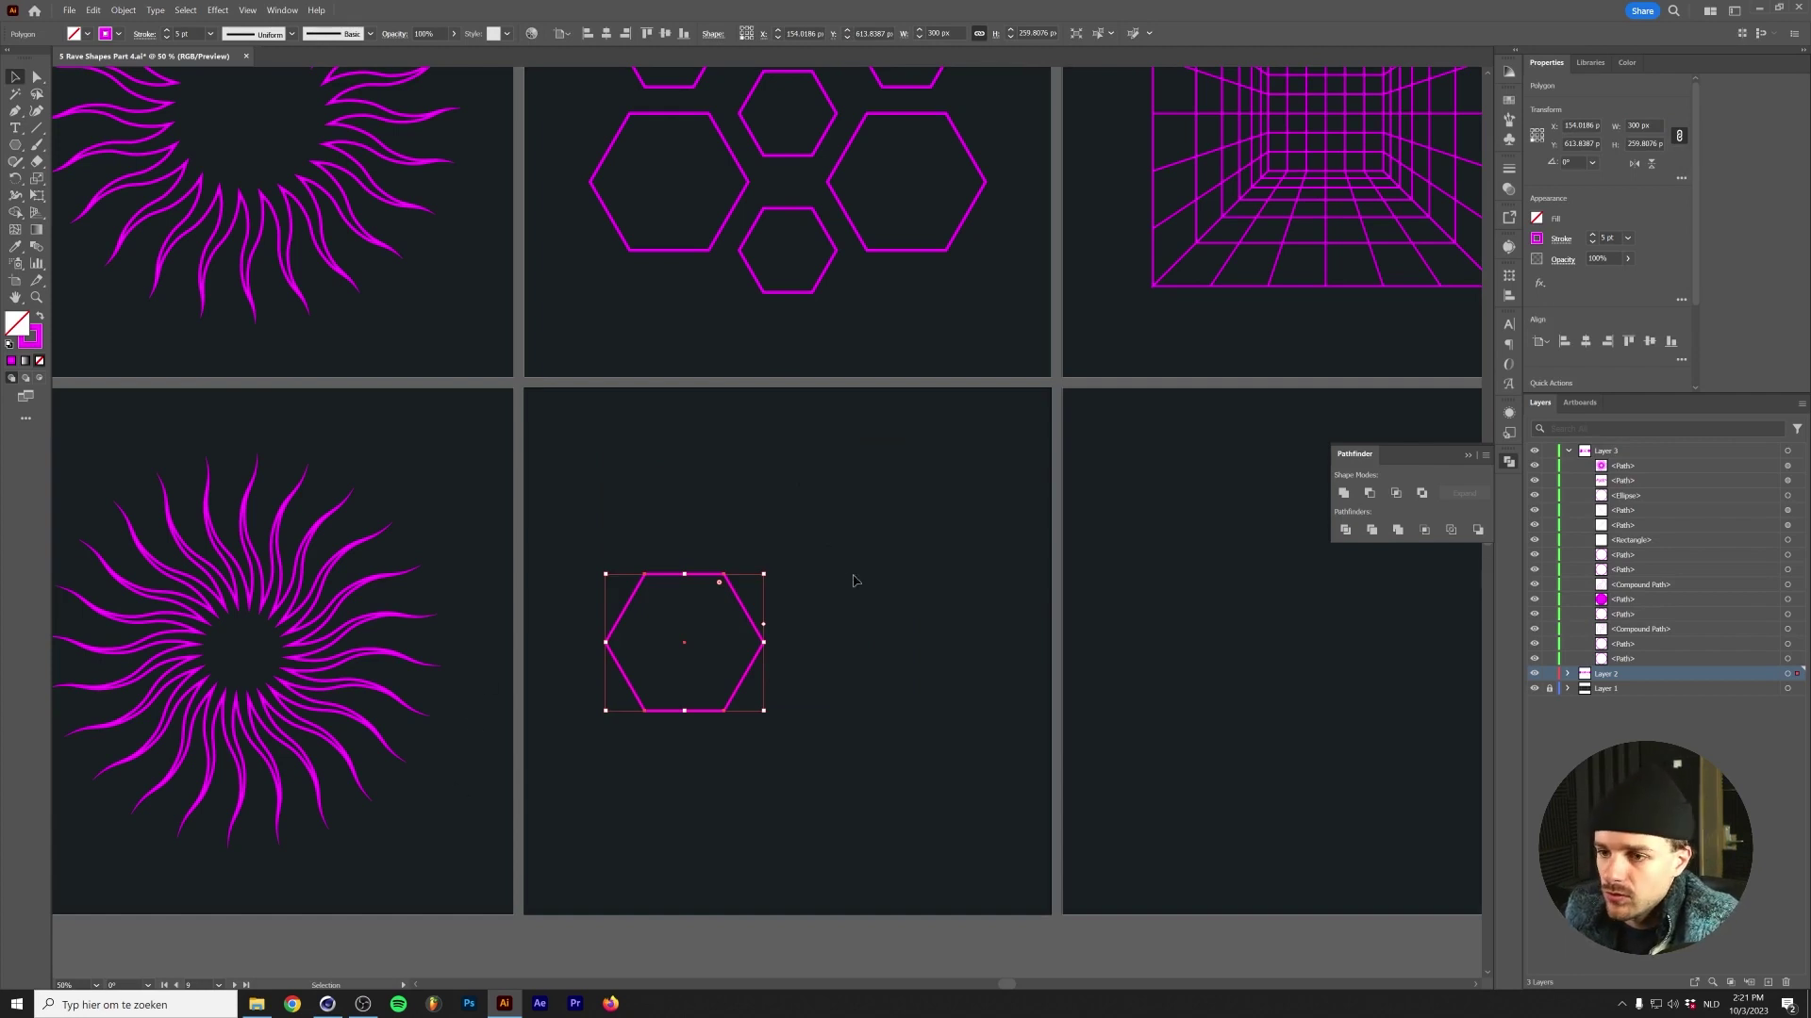
# Delete an accidental hexagon copy and reselect the single hexagon.
pyautogui.click(750, 606)
pyautogui.moveTo(644, 714); pyautogui.dragTo(763, 639)
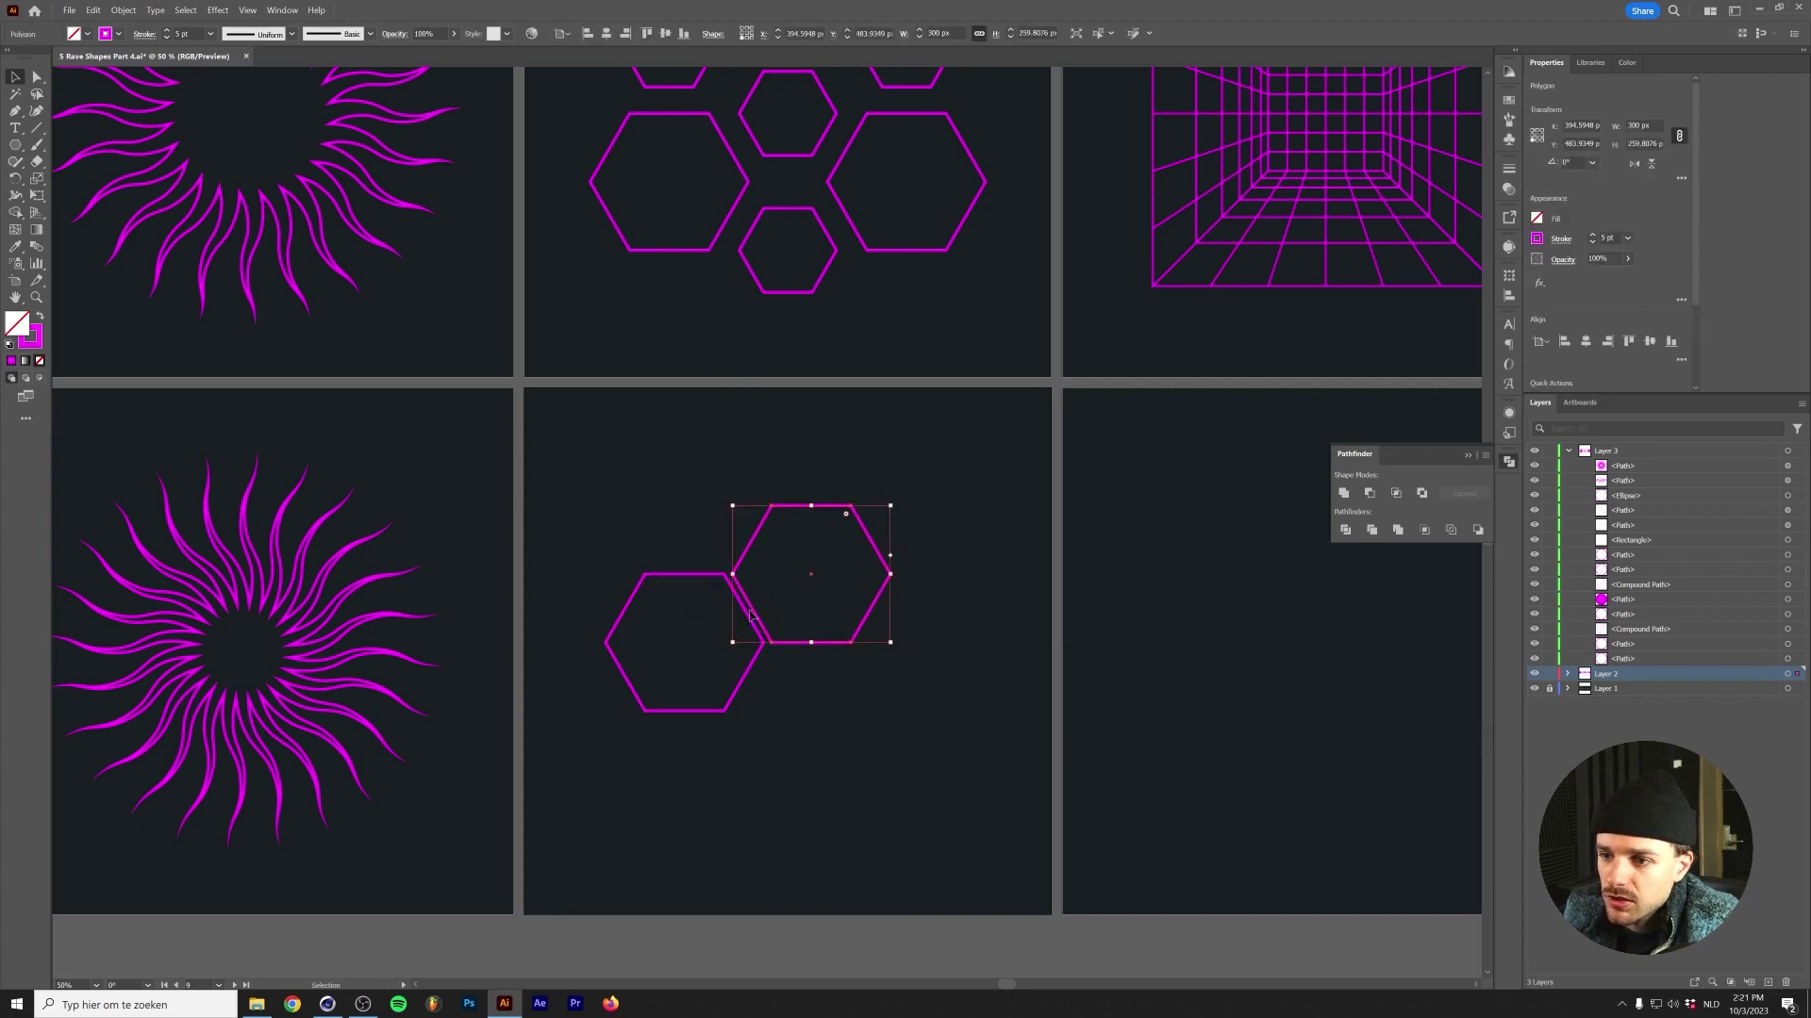
pyautogui.press('Delete')
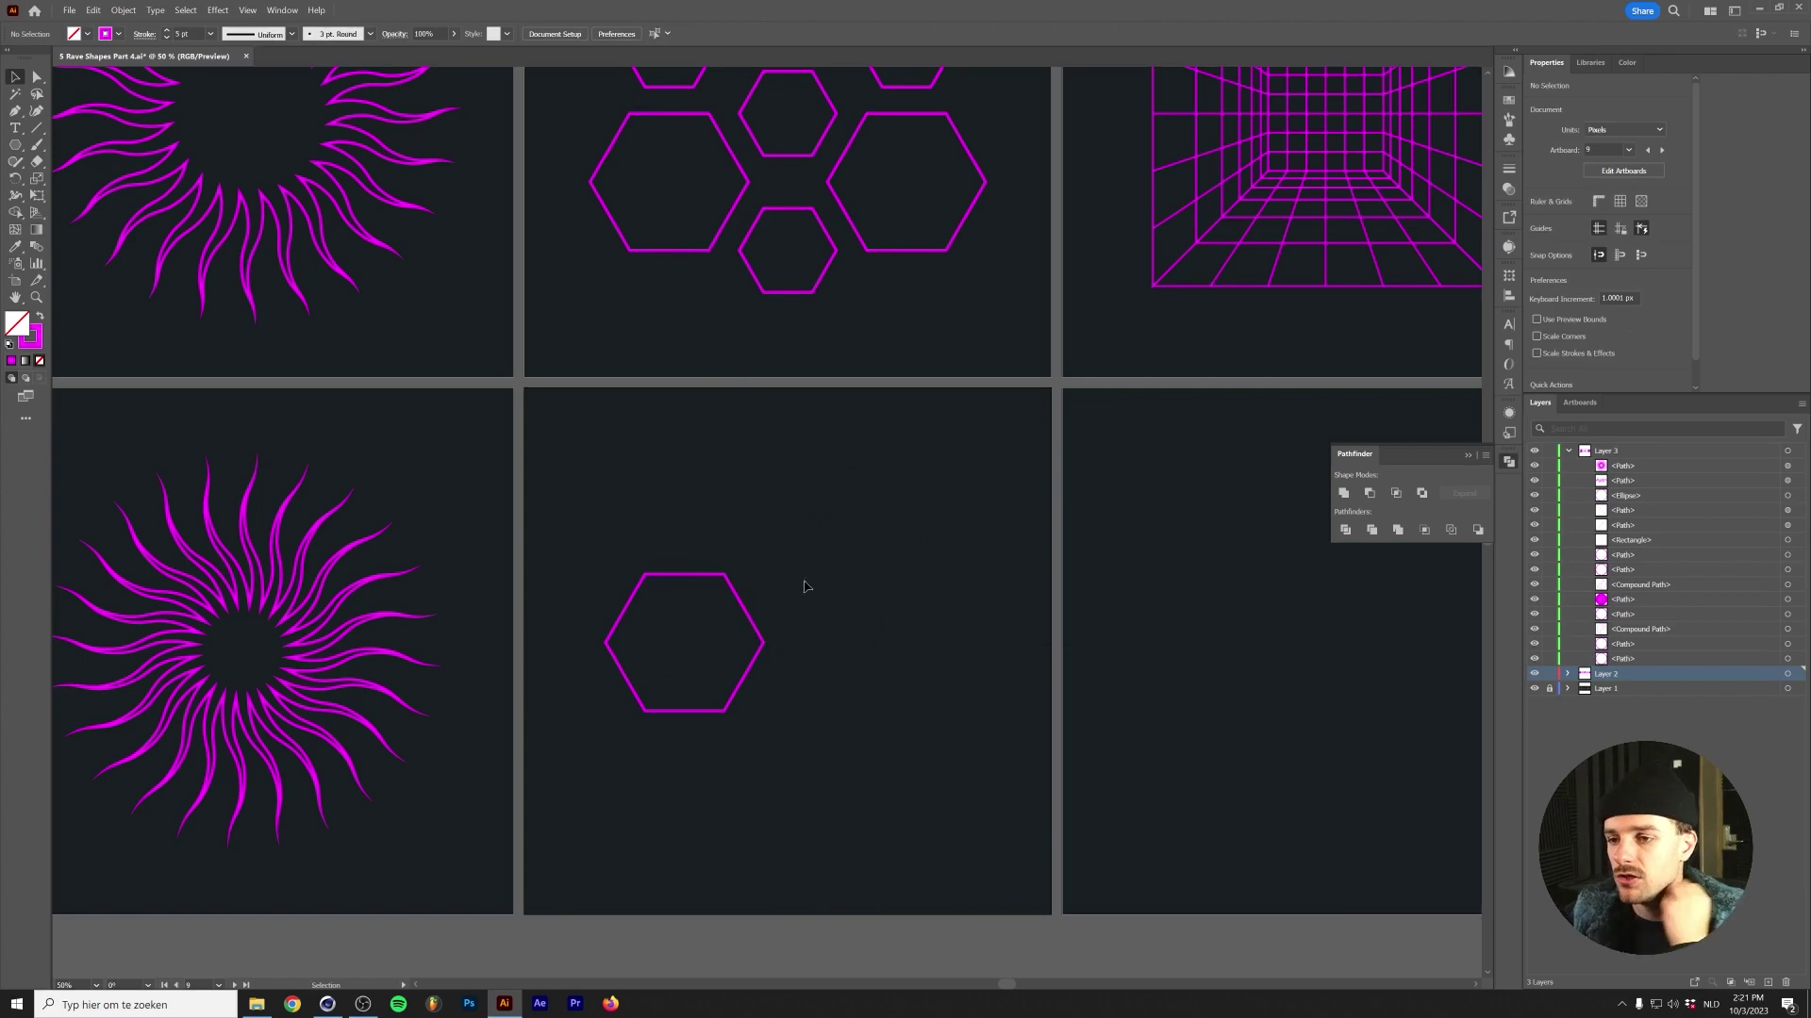
pyautogui.click(702, 712)
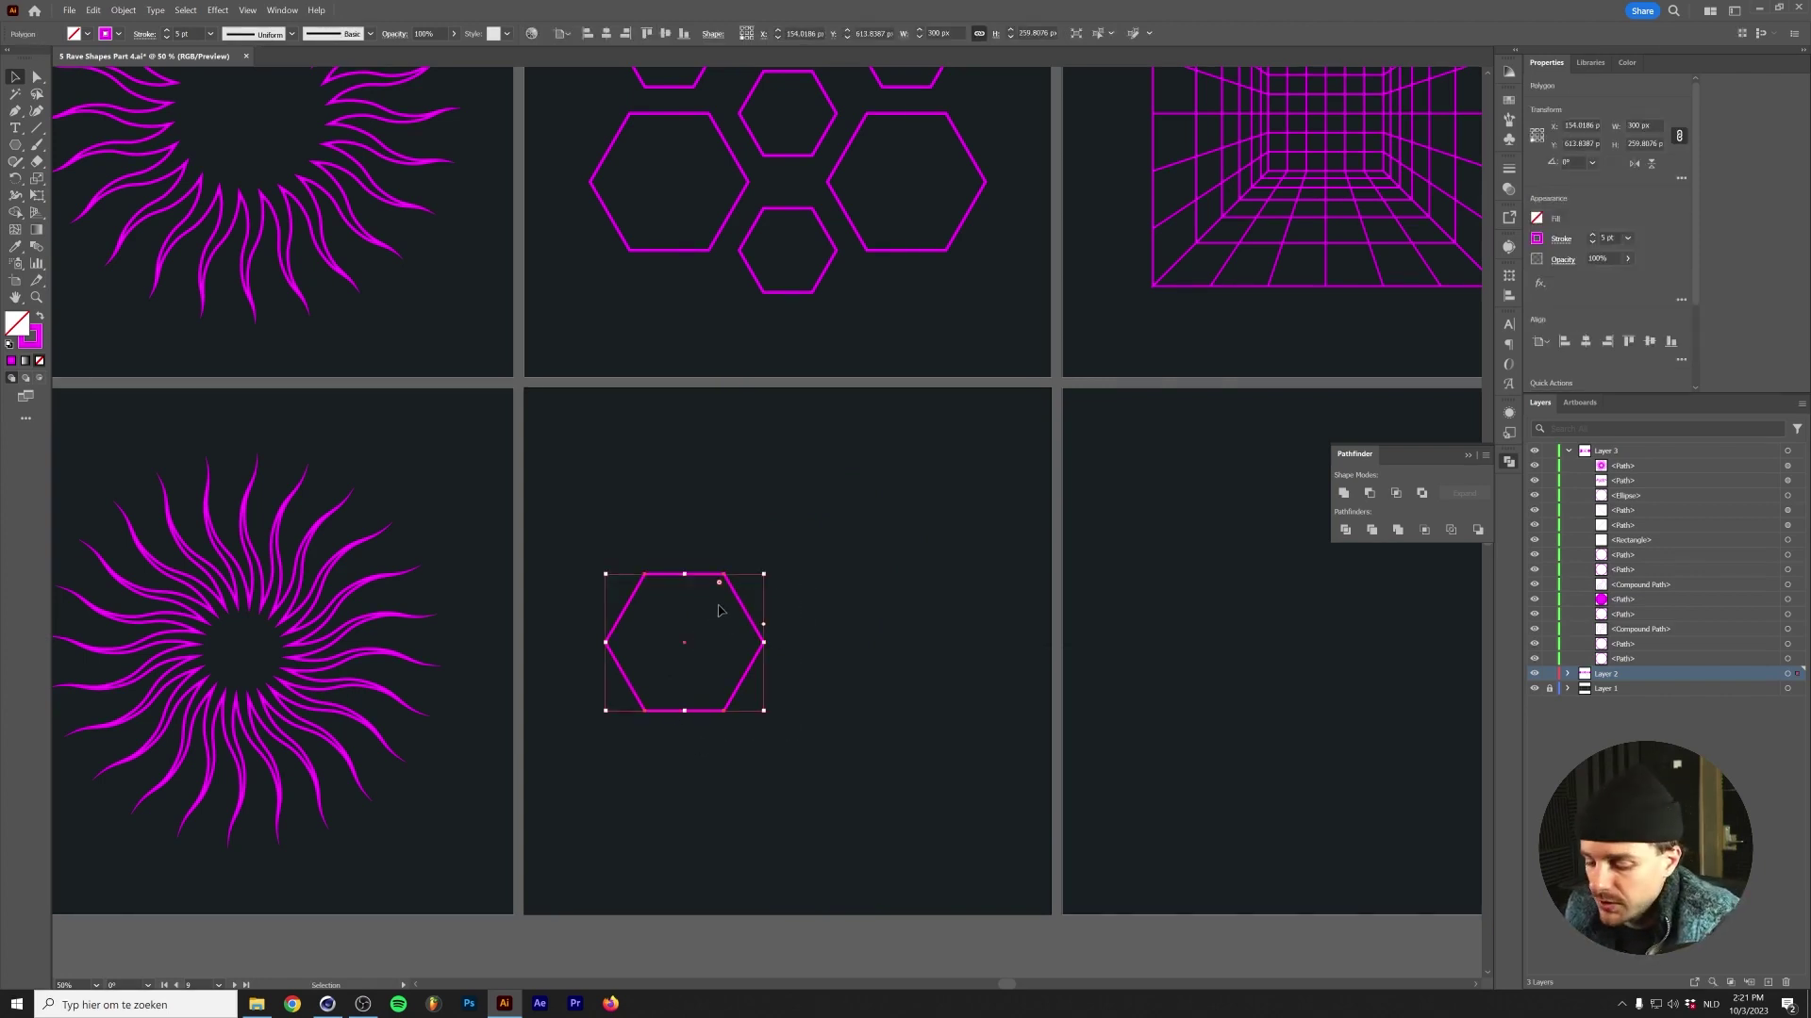
pyautogui.scroll(2, 790, 625)
pyautogui.click(15, 146)
# Make two 120° rotated copies of the hexagon around its top-right vertex.
pyautogui.click(15, 178)
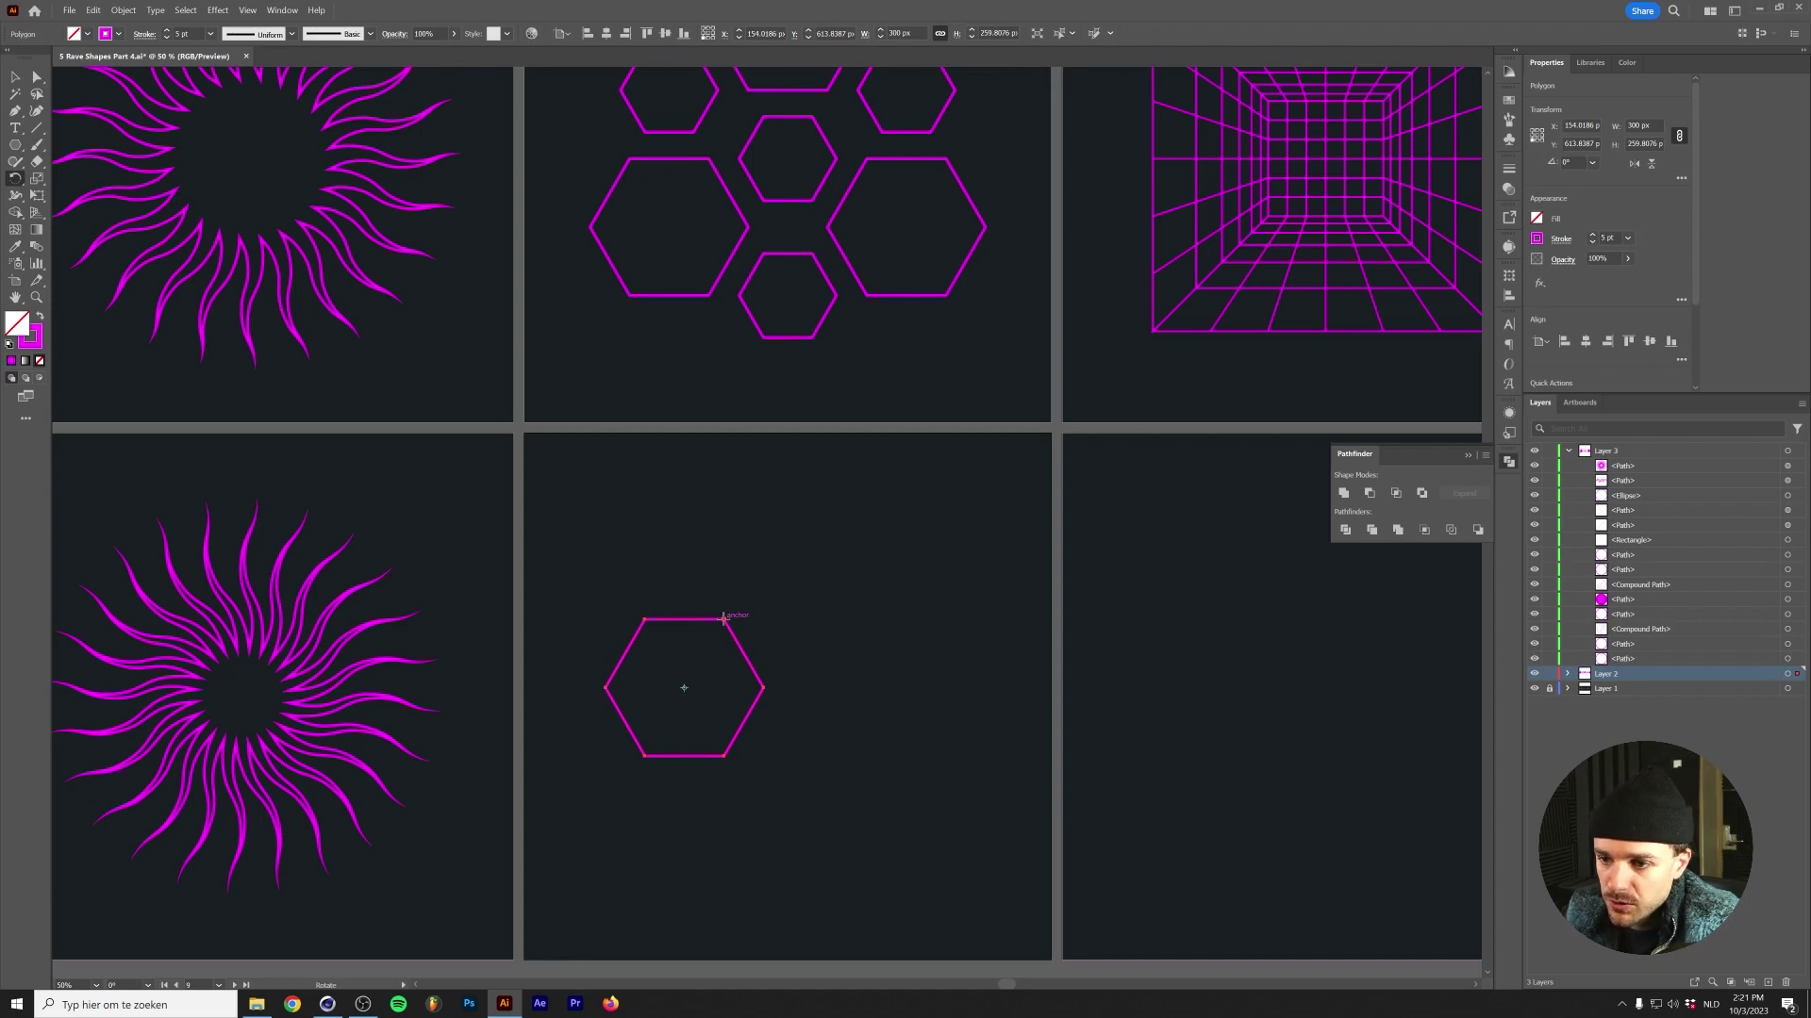
pyautogui.keyDown('alt'); pyautogui.click(724, 618); pyautogui.keyUp('alt')
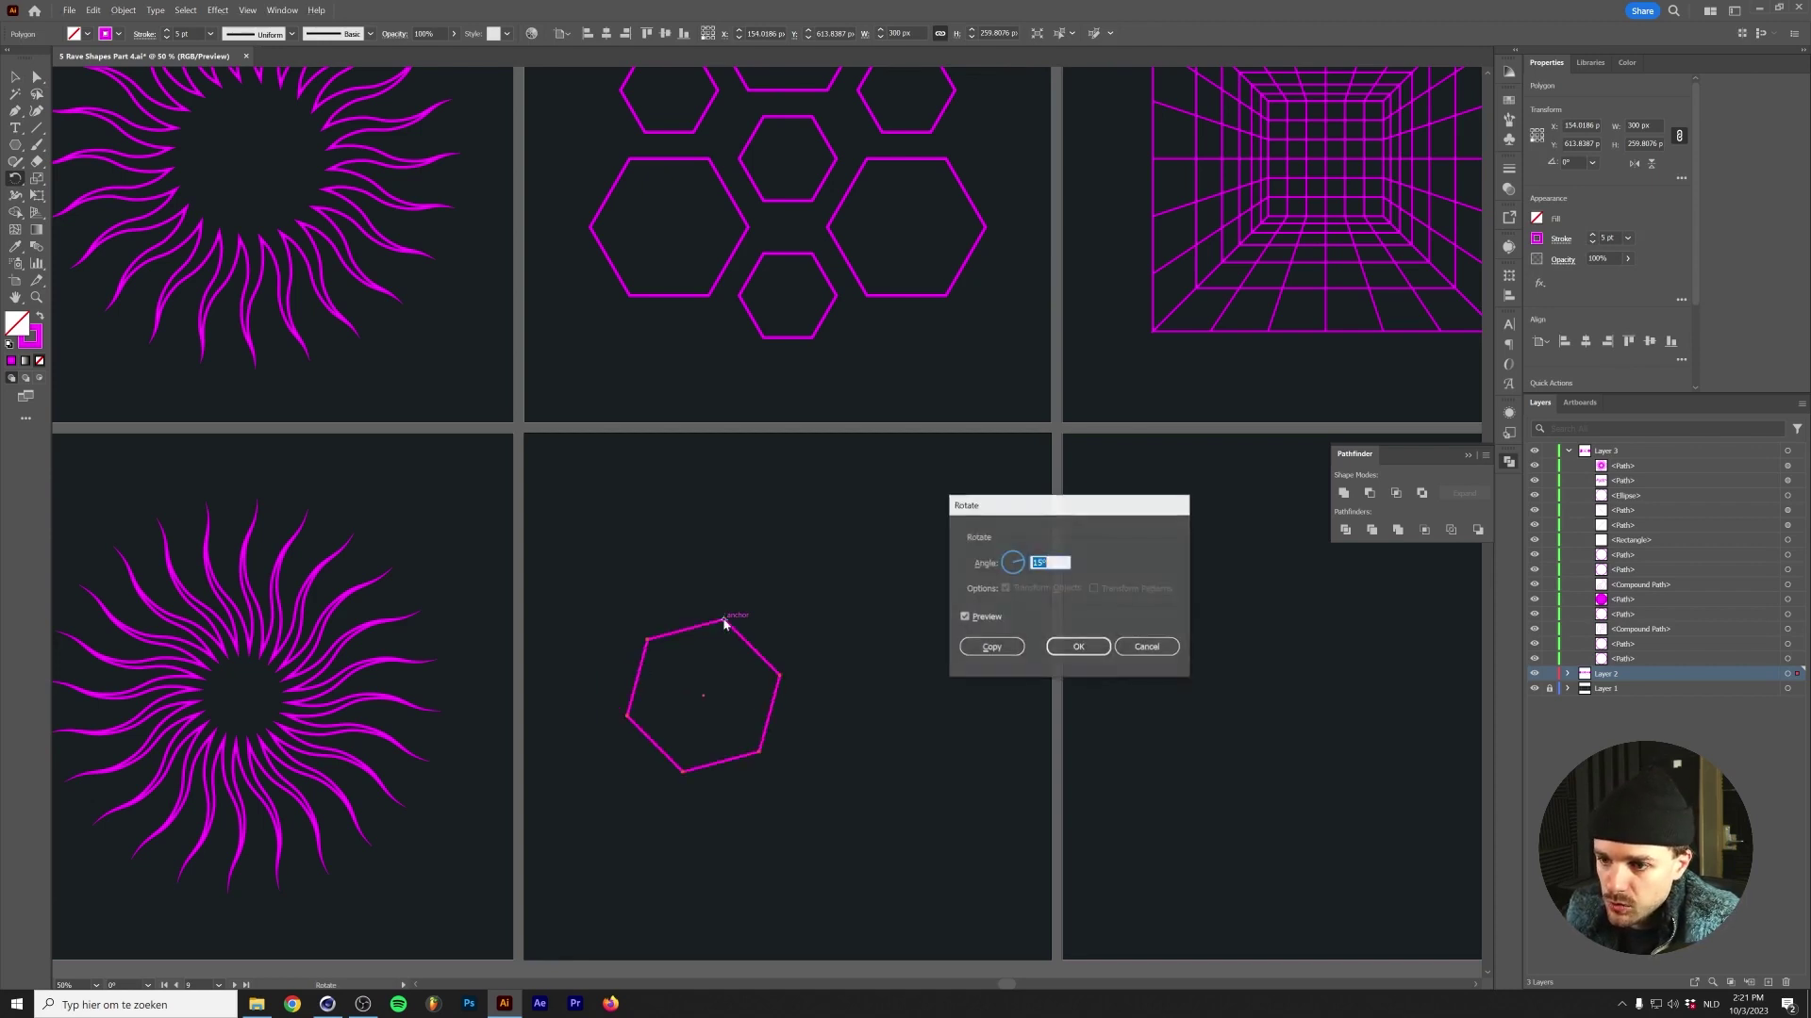
pyautogui.moveTo(999, 512); pyautogui.dragTo(858, 645)
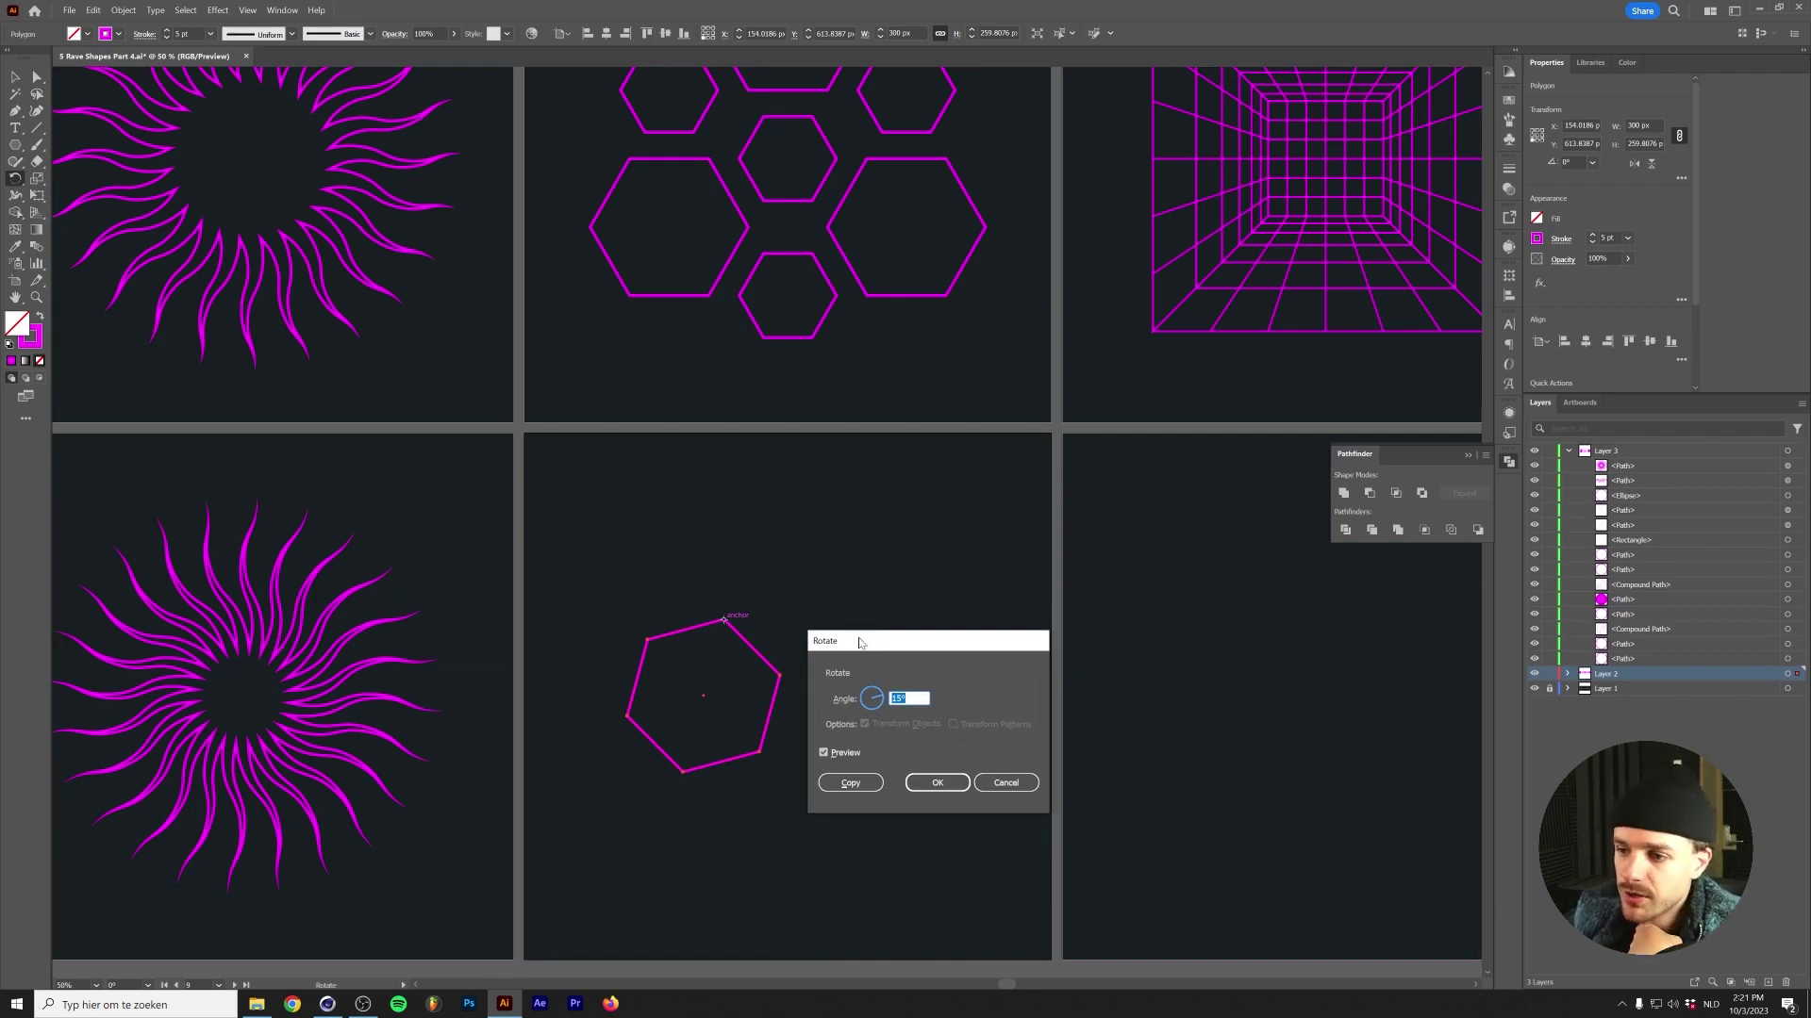
pyautogui.write('120')
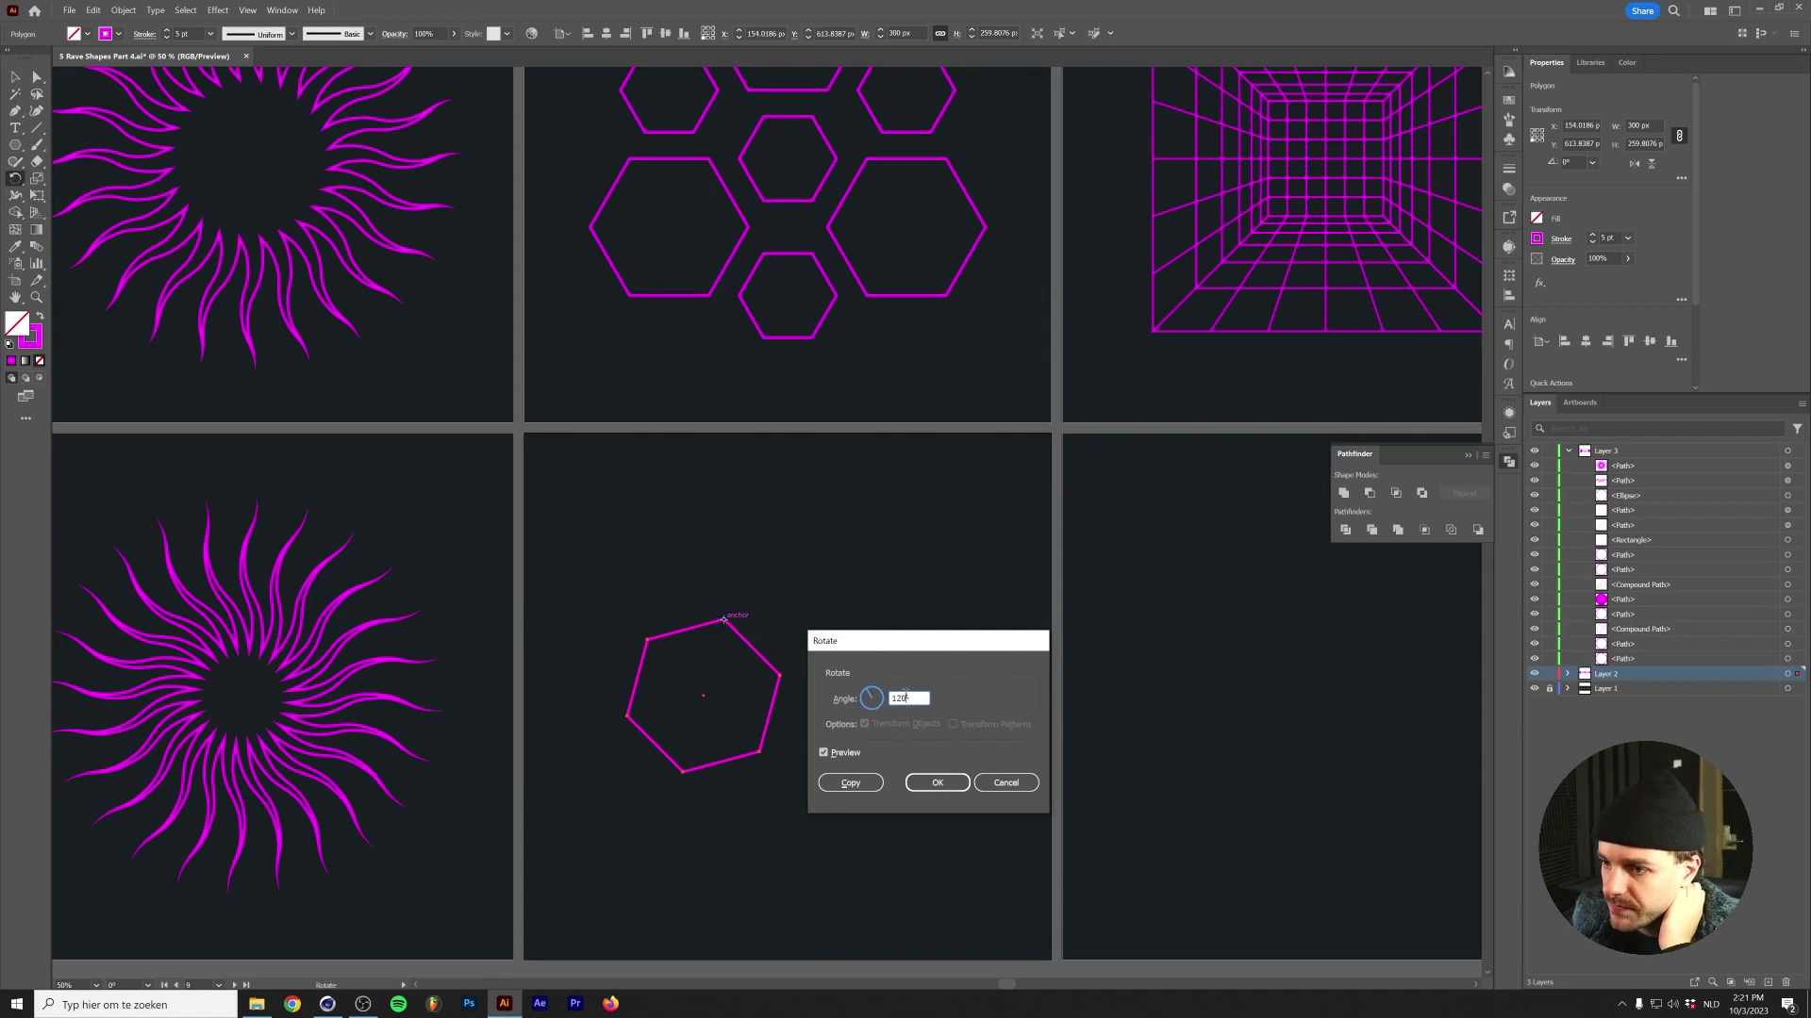
pyautogui.press('Down')
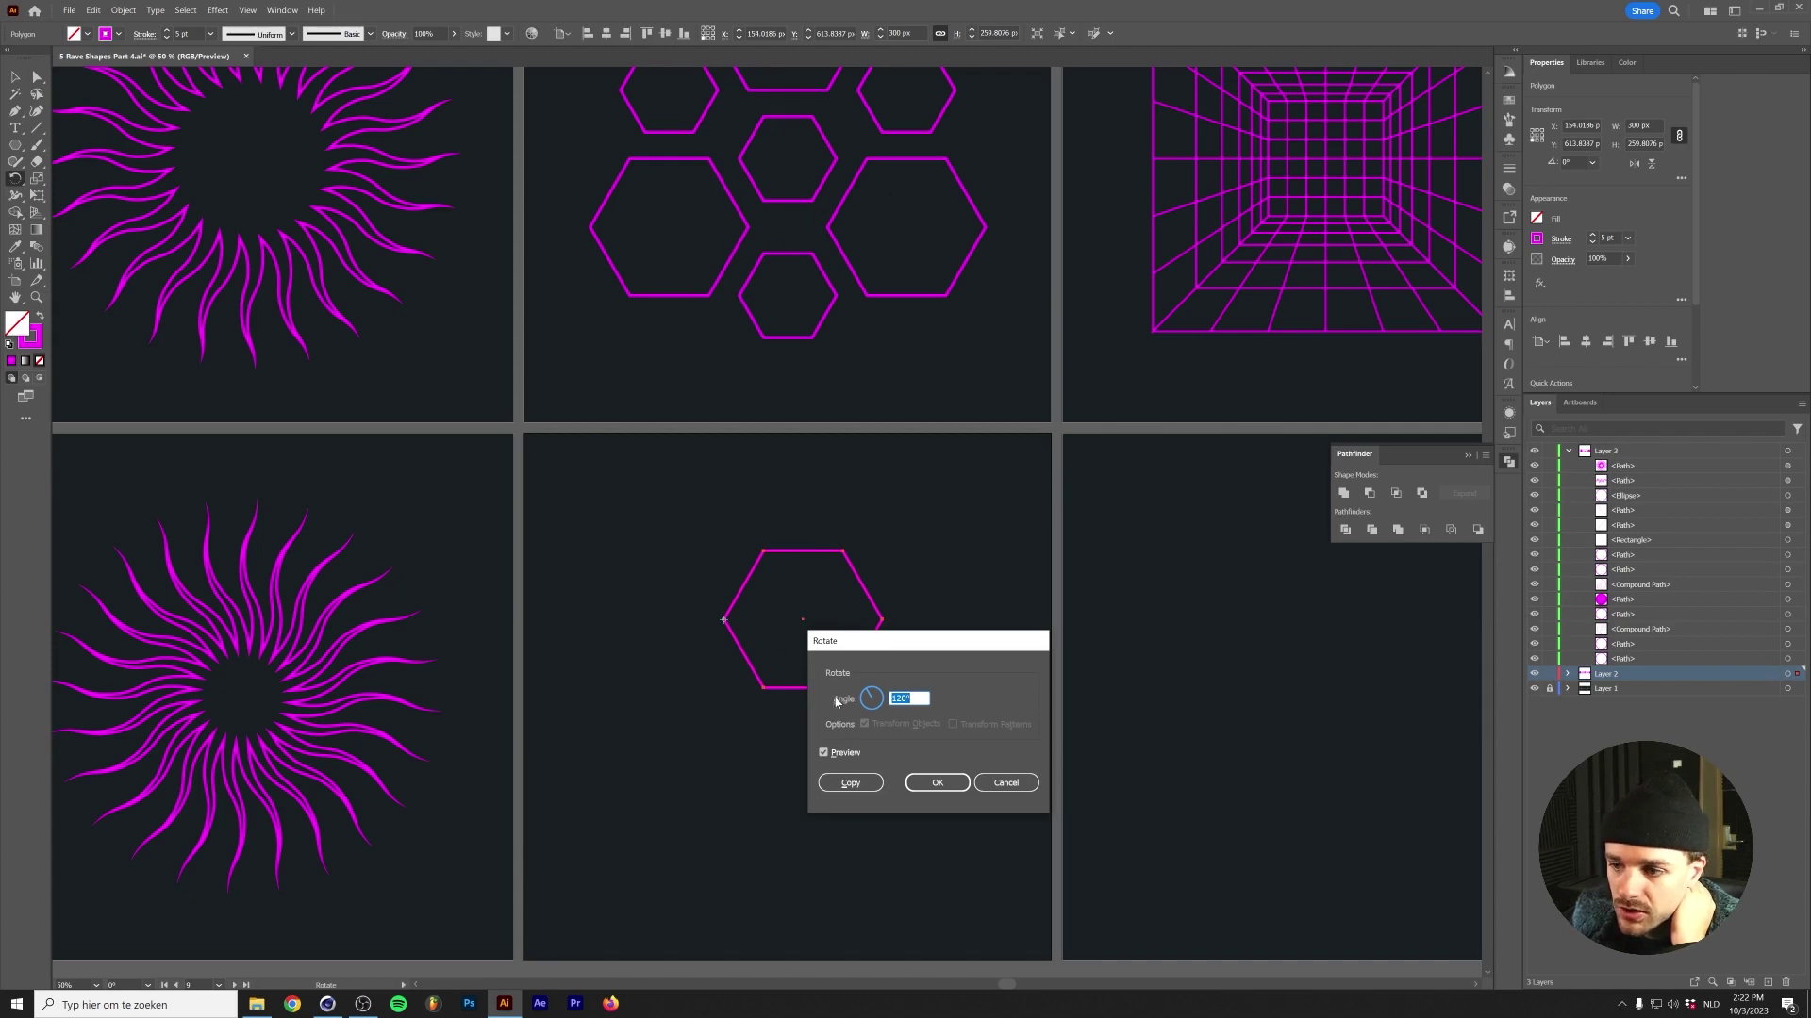
pyautogui.click(849, 784)
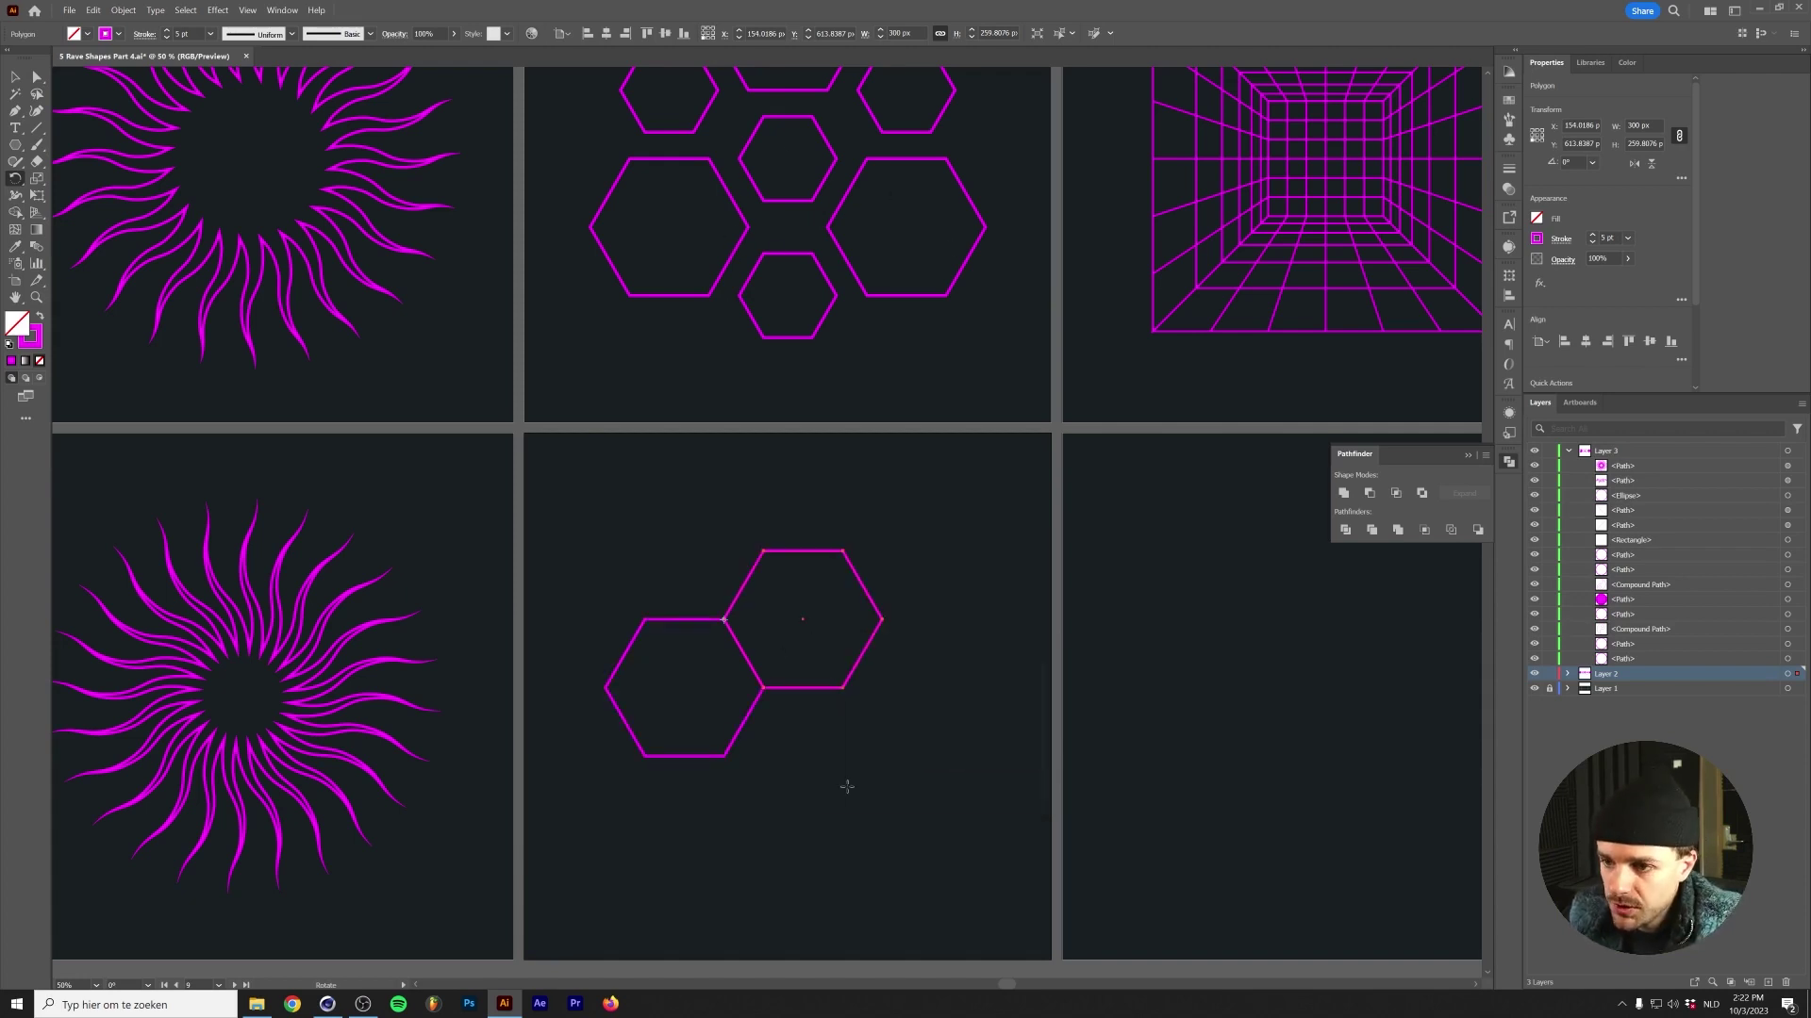
pyautogui.hotkey('ctrl', 'd')
pyautogui.press('v')
pyautogui.click(993, 788)
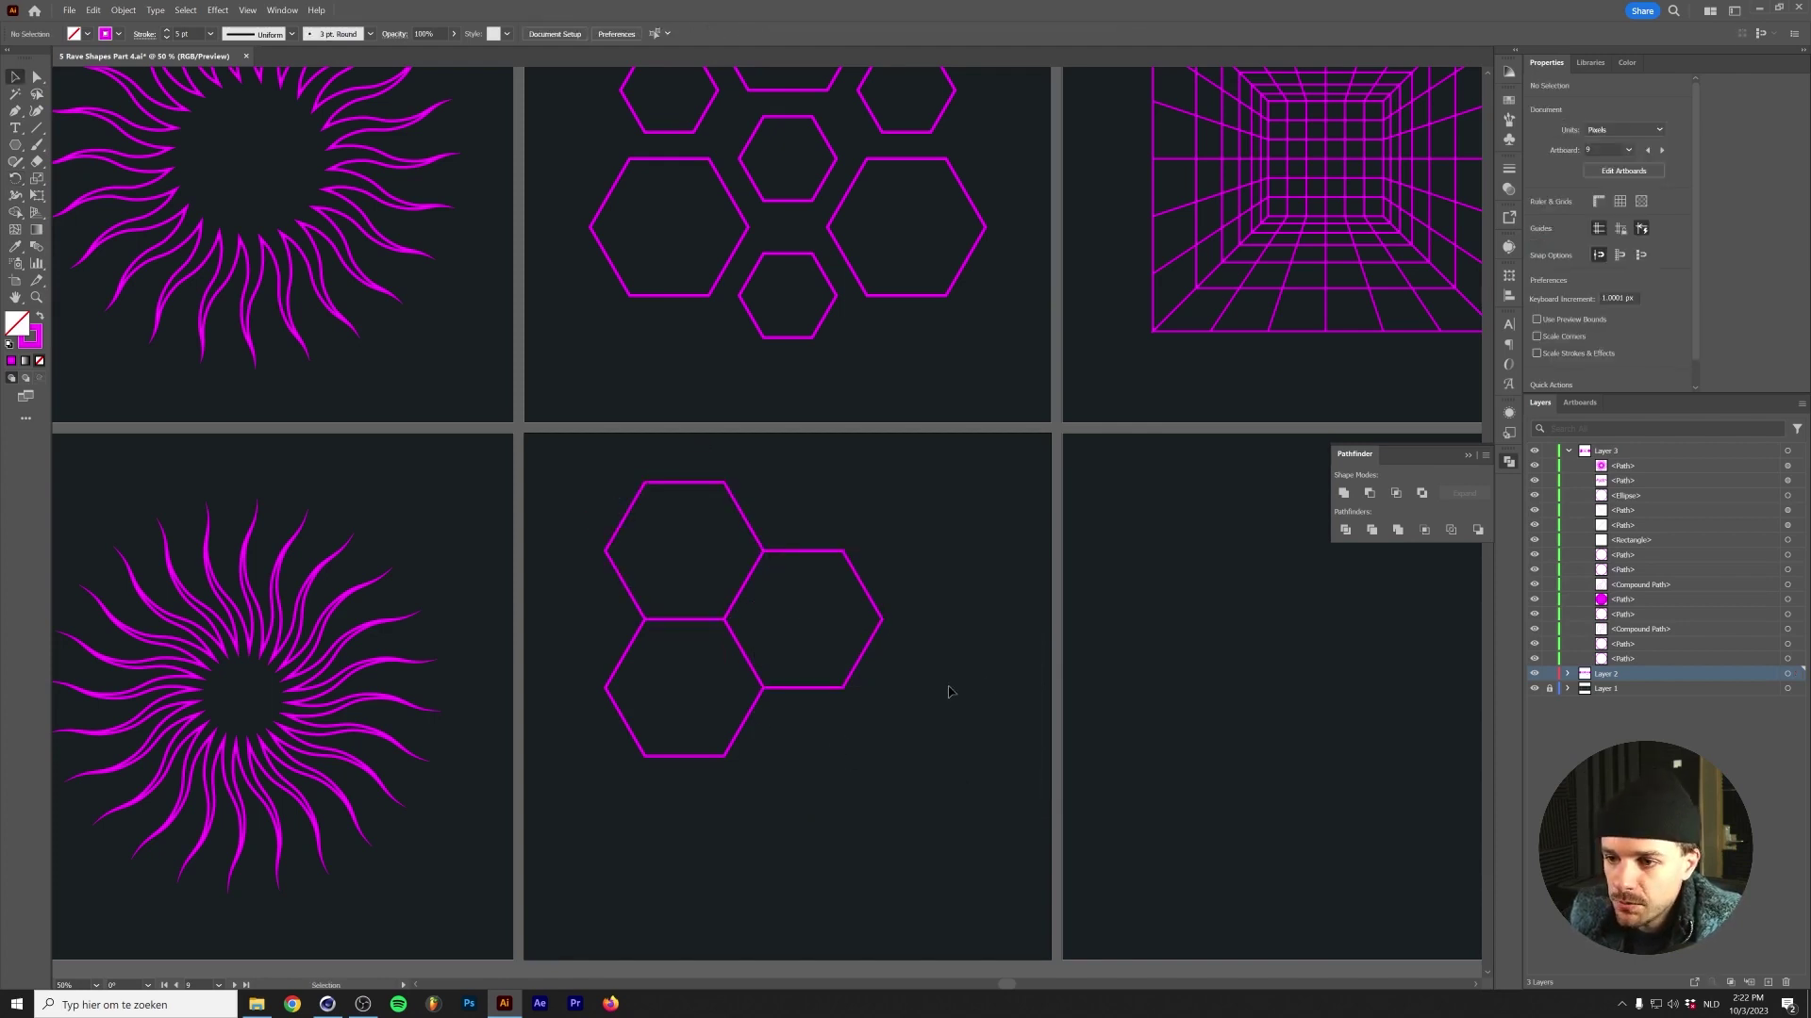
# Add a 240° rotated copy of the top-left hexagon, then undo the misplaced copy.
pyautogui.scroll(3, 979, 641)
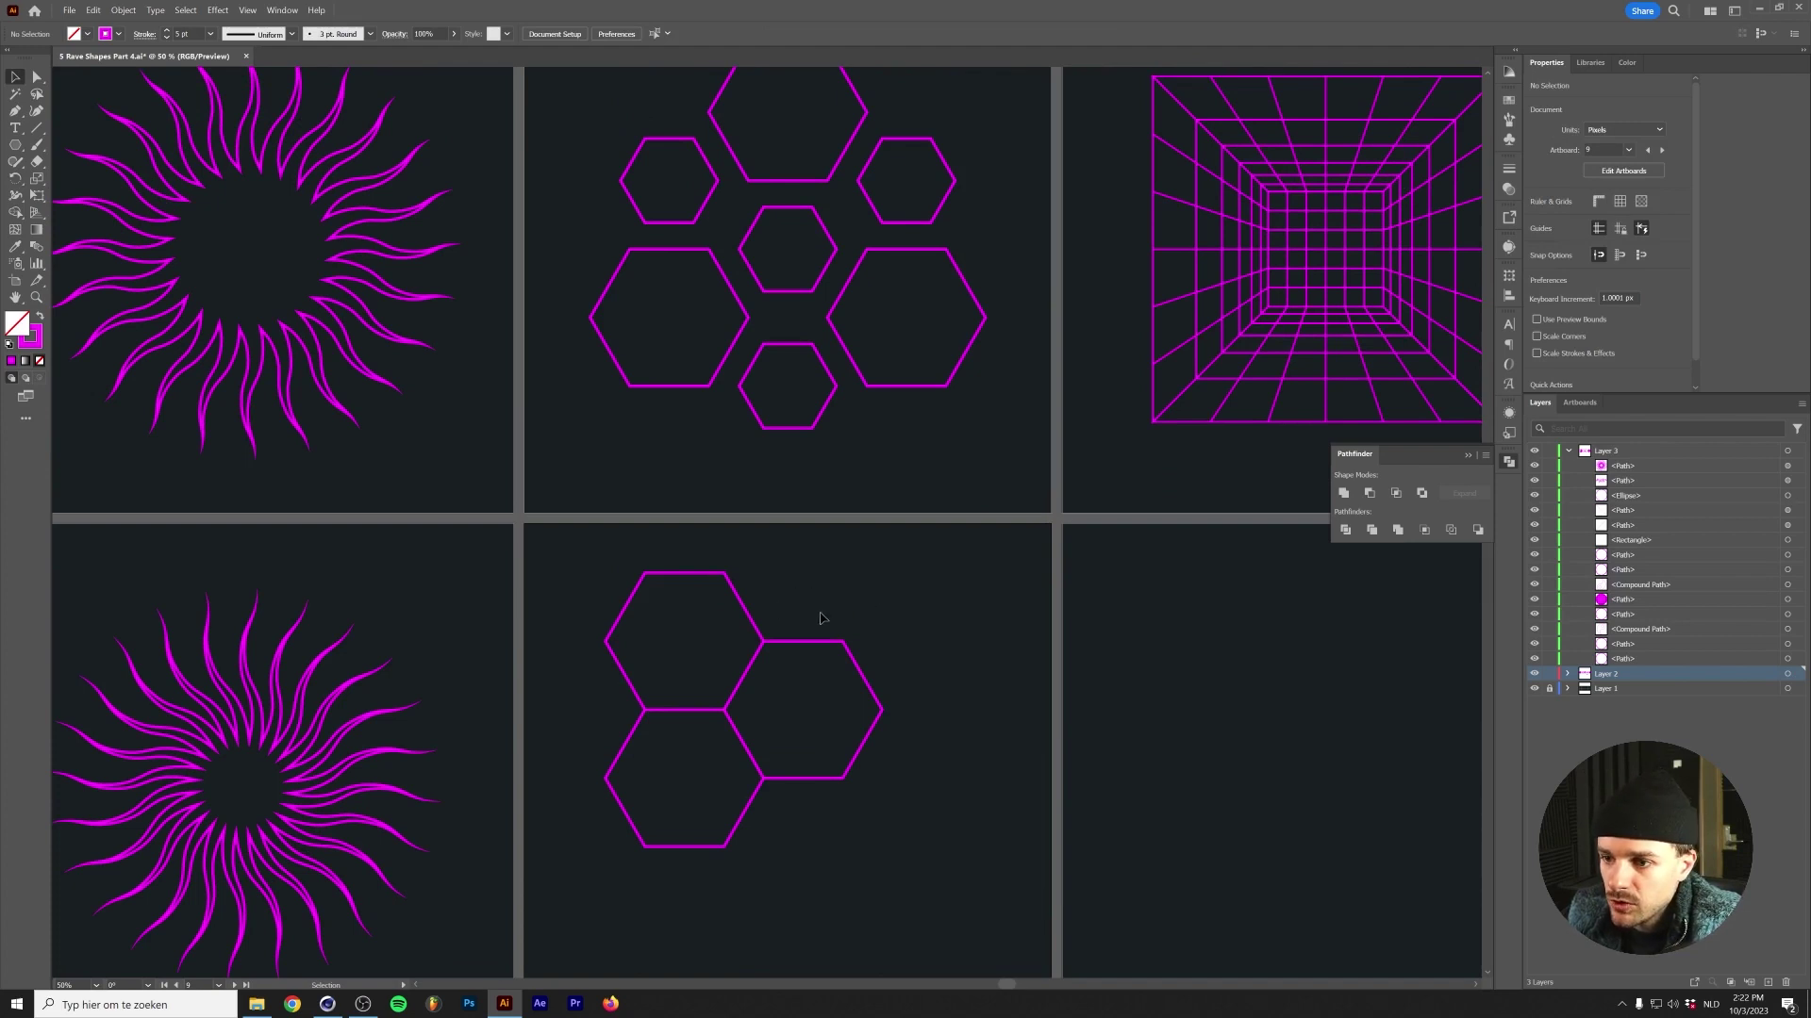
pyautogui.click(747, 613)
pyautogui.press('r')
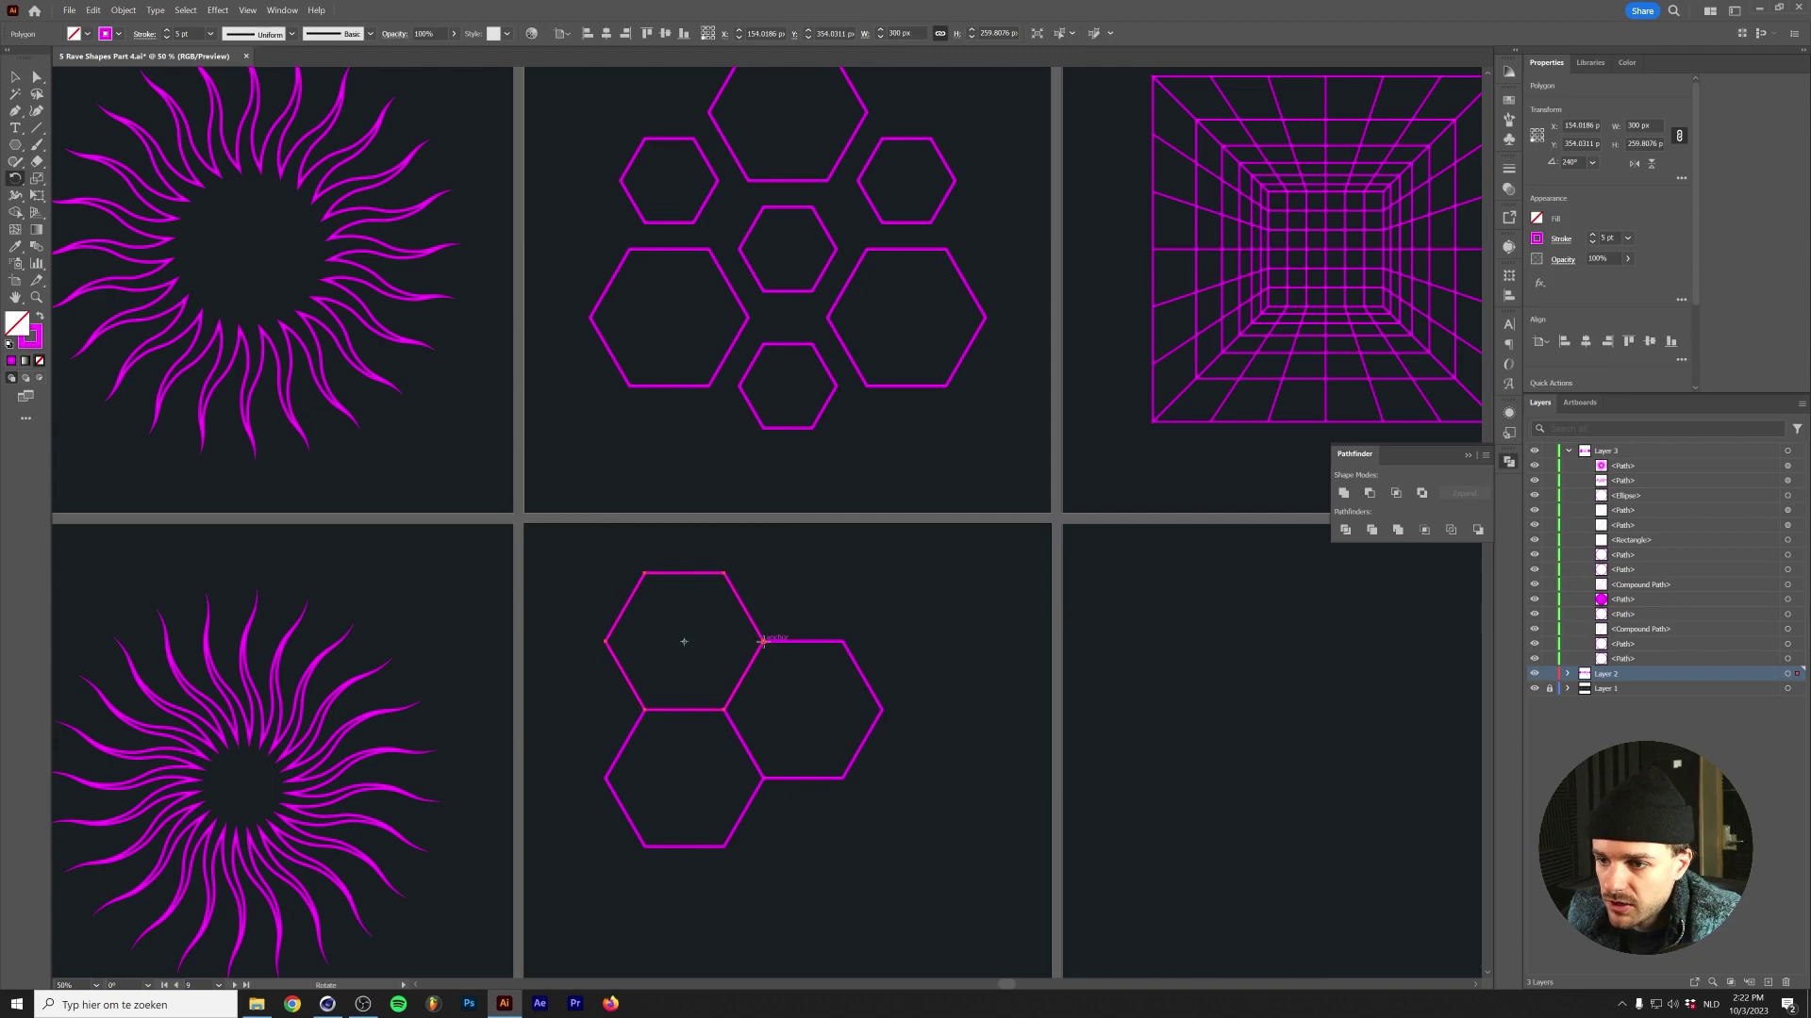
pyautogui.keyDown('alt'); pyautogui.click(764, 642); pyautogui.keyUp('alt')
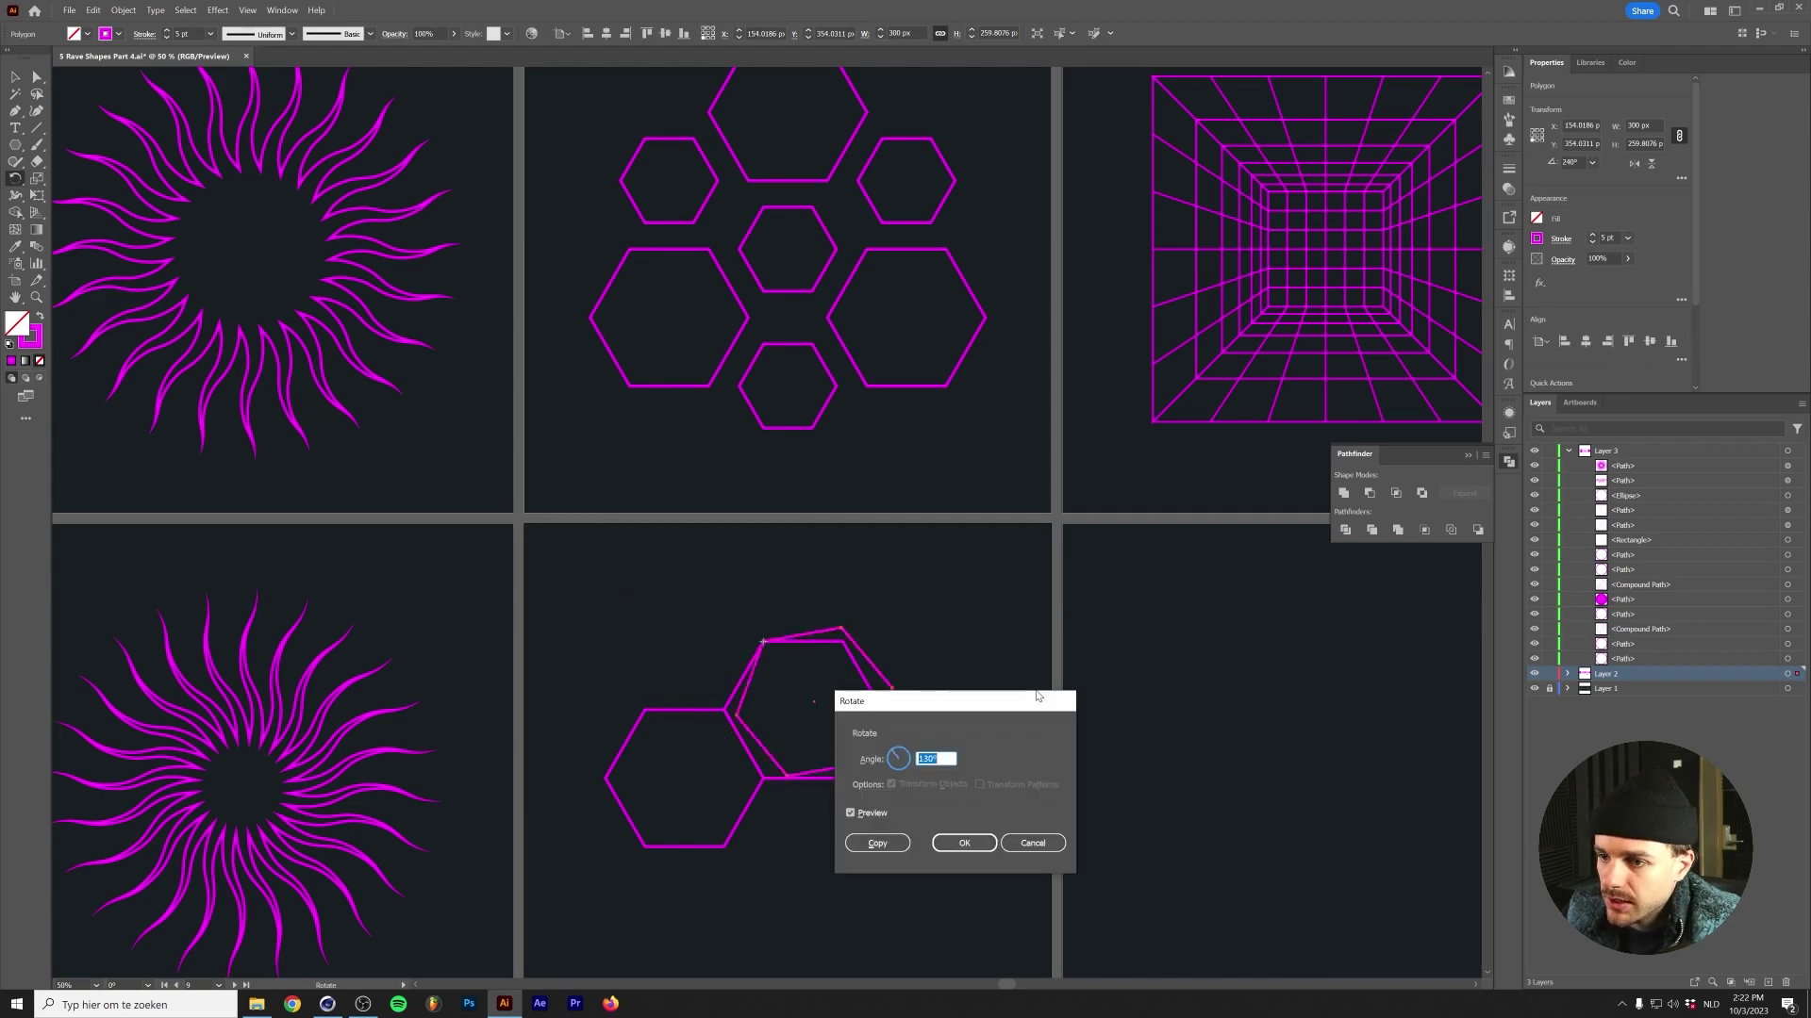
pyautogui.hotkey('shift', 'Up')
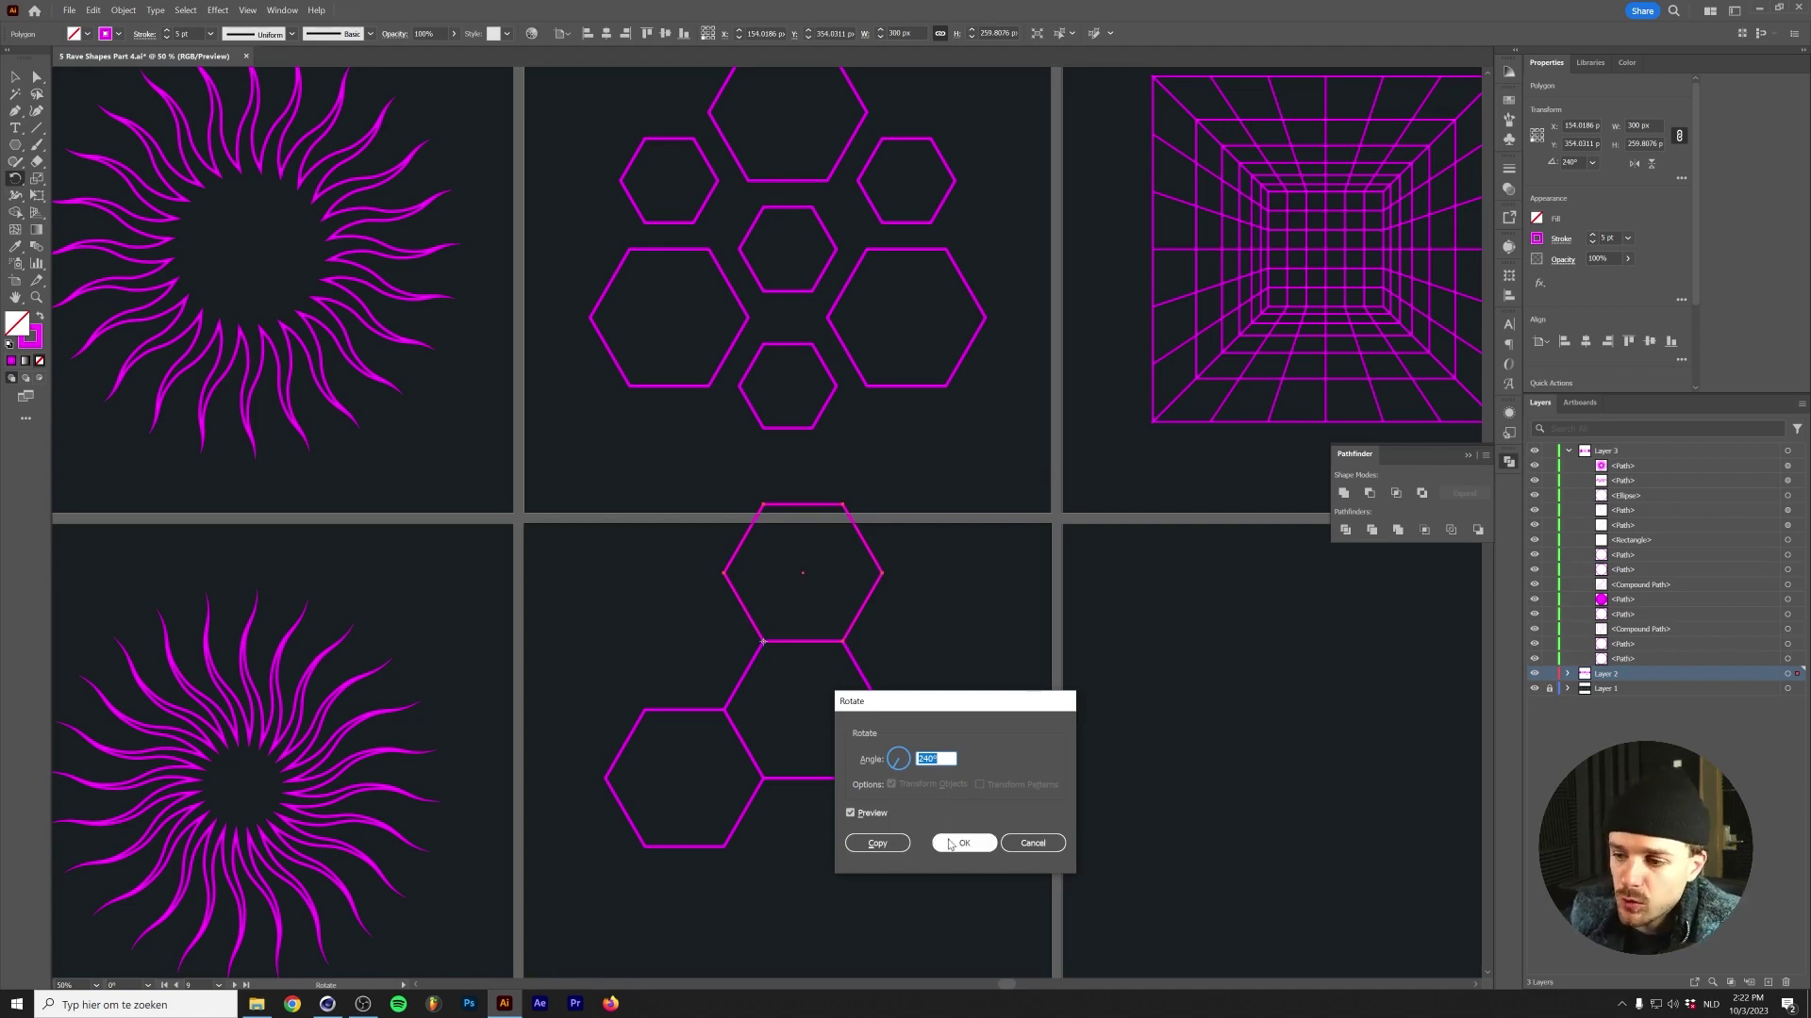
pyautogui.click(879, 843)
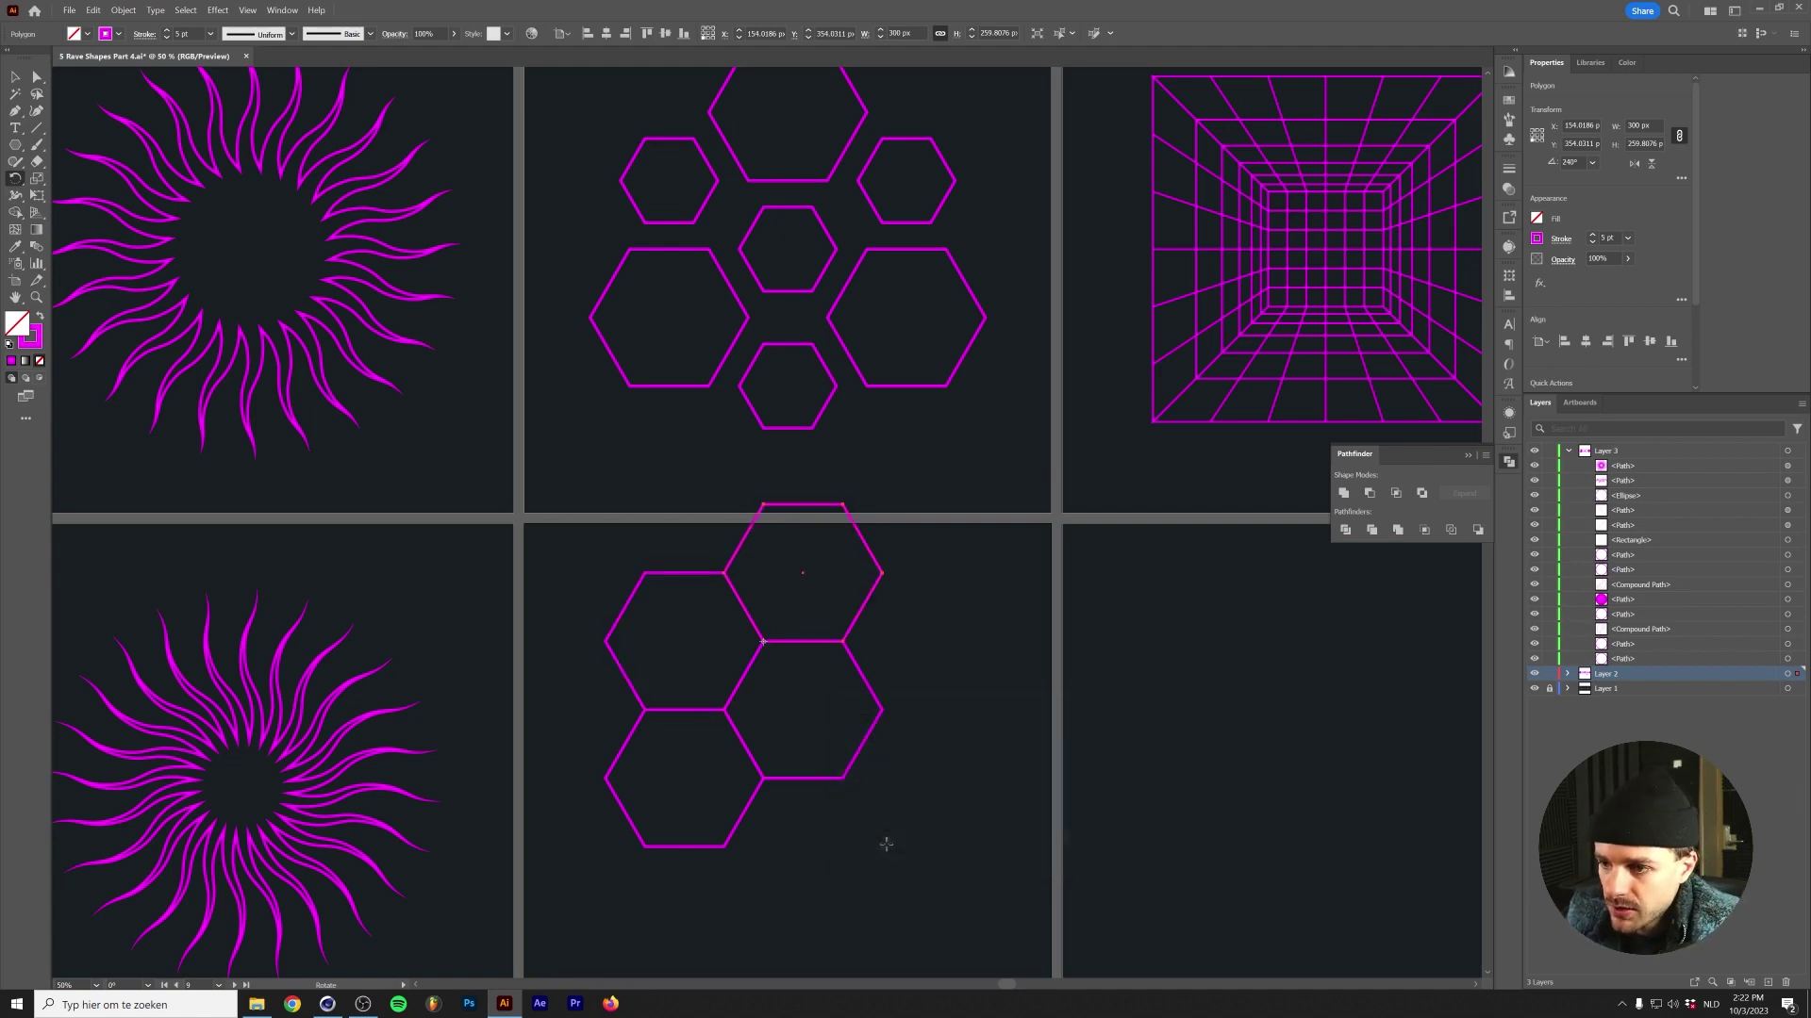
pyautogui.press('v')
pyautogui.click(946, 651)
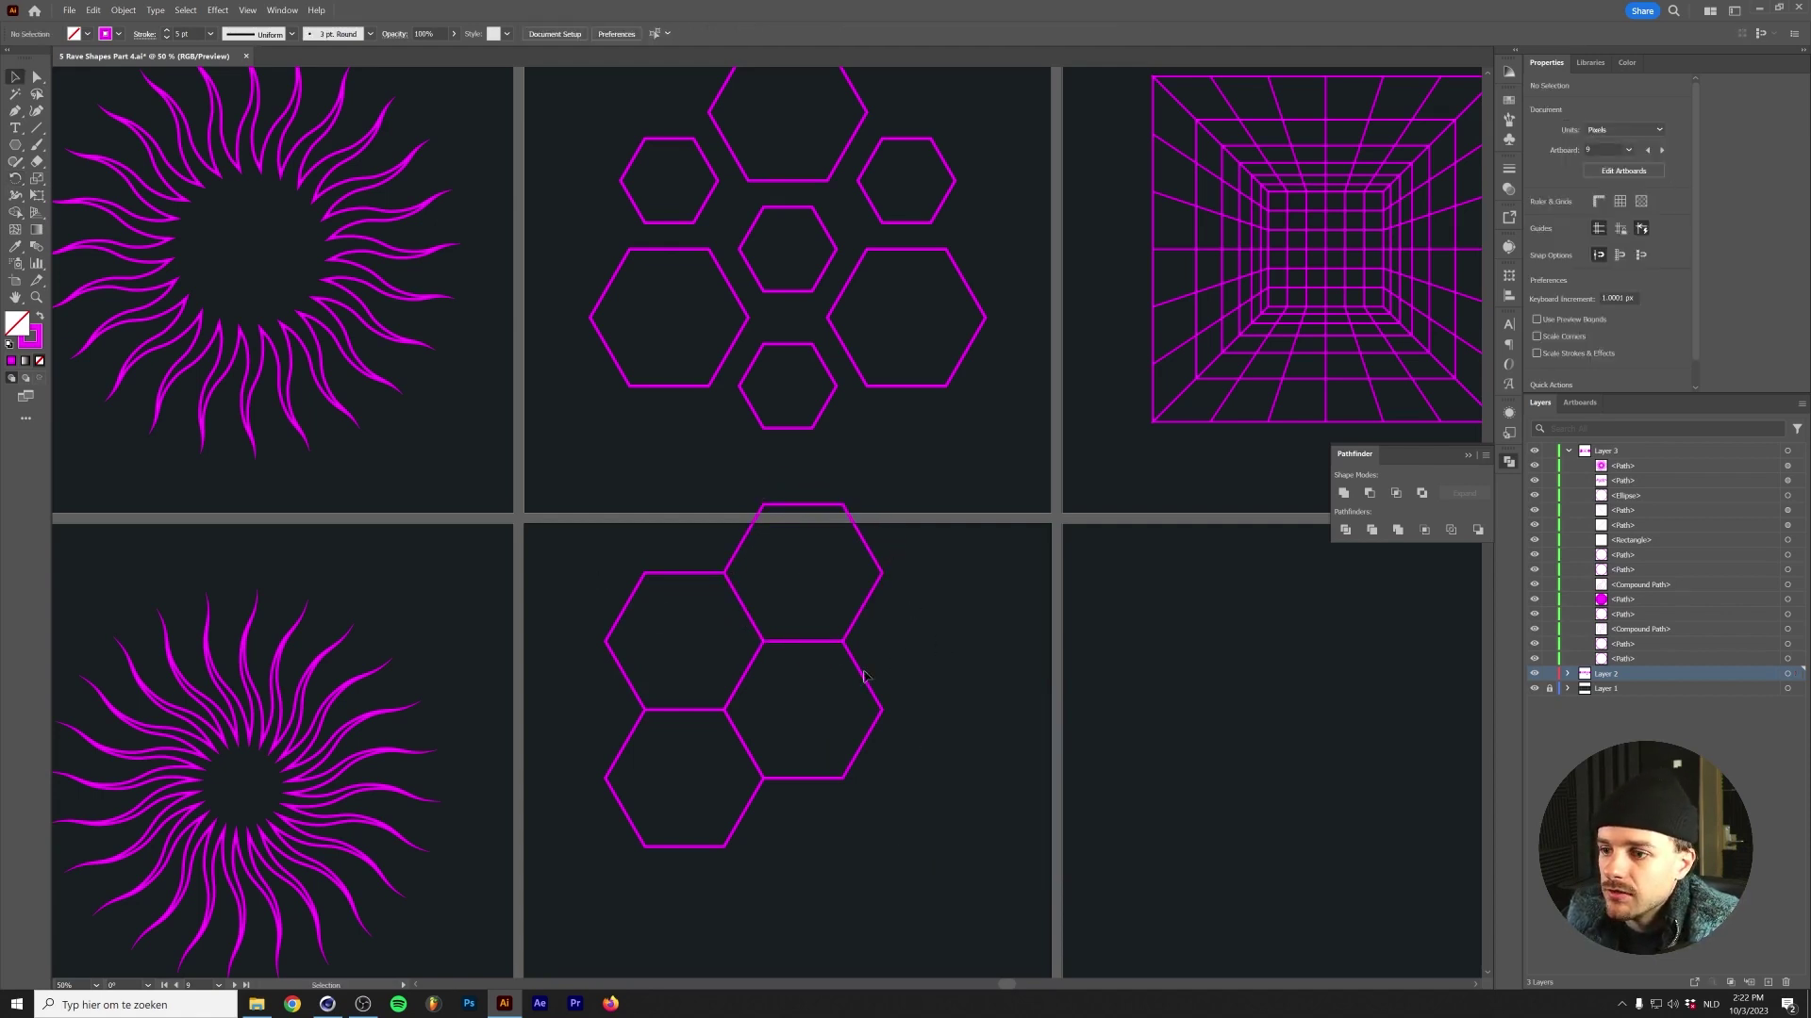
pyautogui.moveTo(567, 592); pyautogui.dragTo(877, 759)
pyautogui.hotkey('ctrl', 'z')
# Make two 120° copies of the right-hand hexagon around its right vertex, at upper and lower right.
pyautogui.click(860, 736)
pyautogui.press('r')
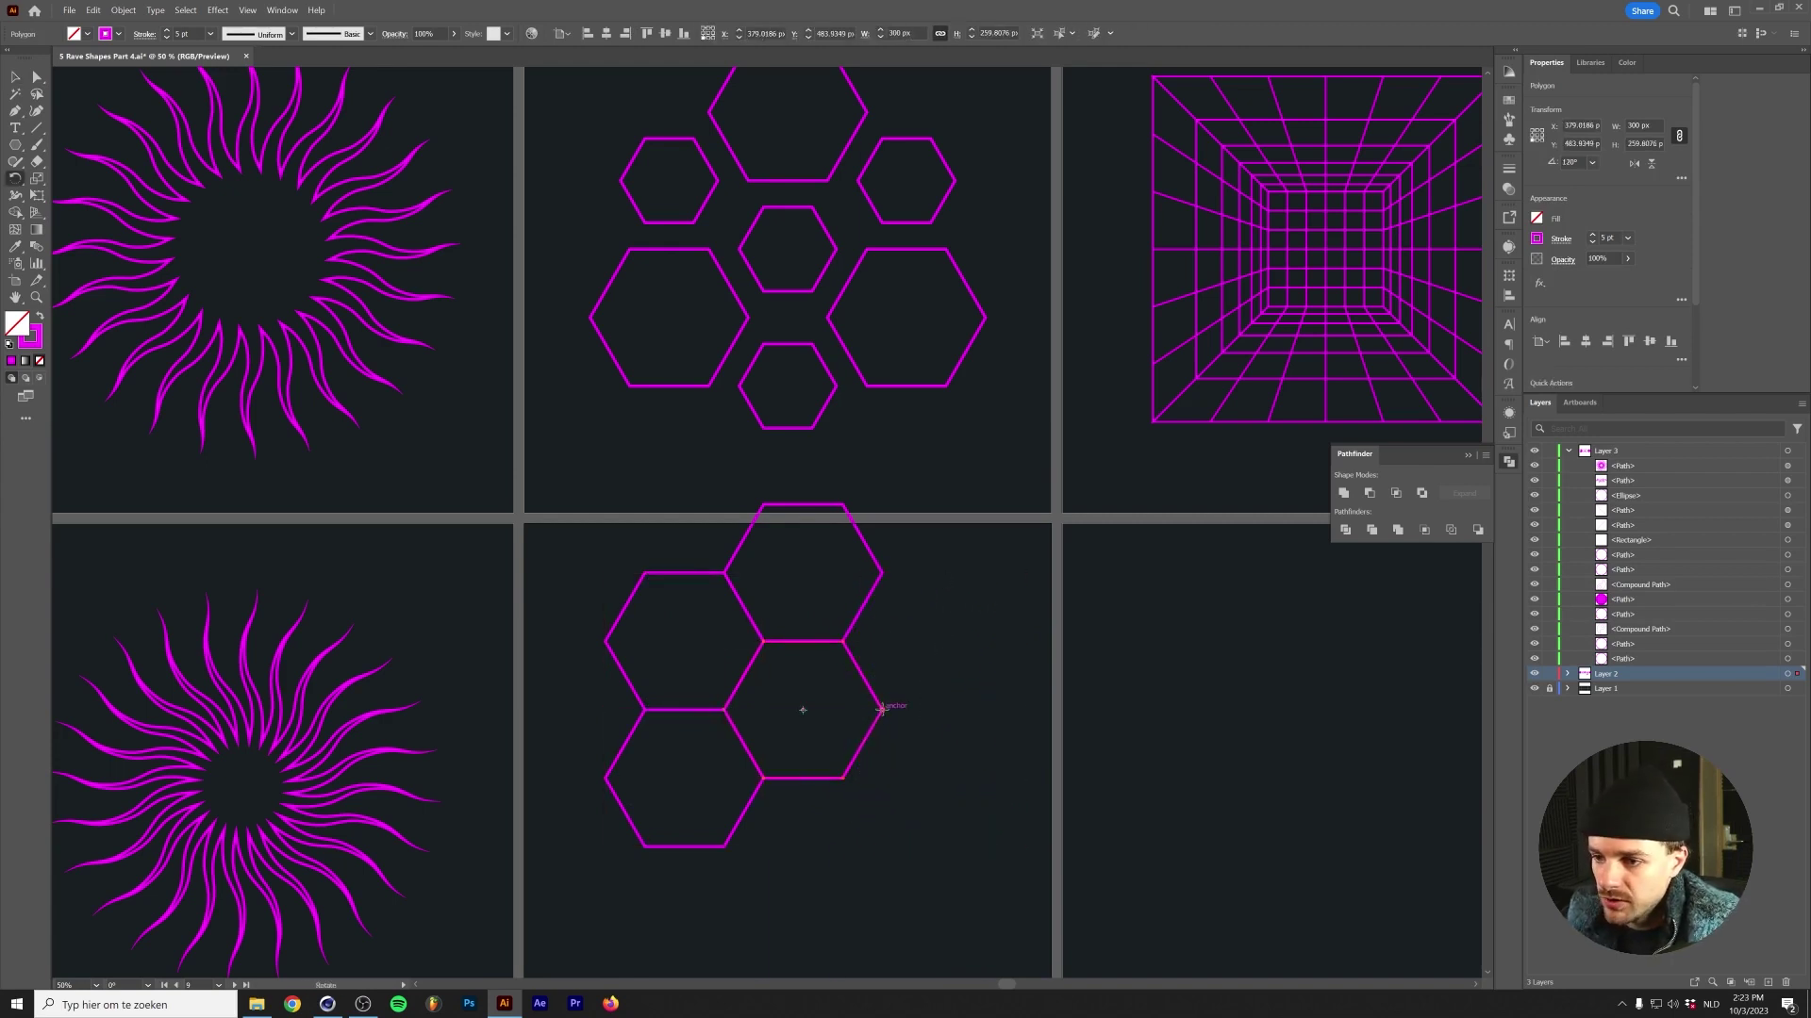
pyautogui.keyDown('alt'); pyautogui.click(880, 709); pyautogui.keyUp('alt')
pyautogui.click(868, 841)
pyautogui.hotkey('ctrl', 'd')
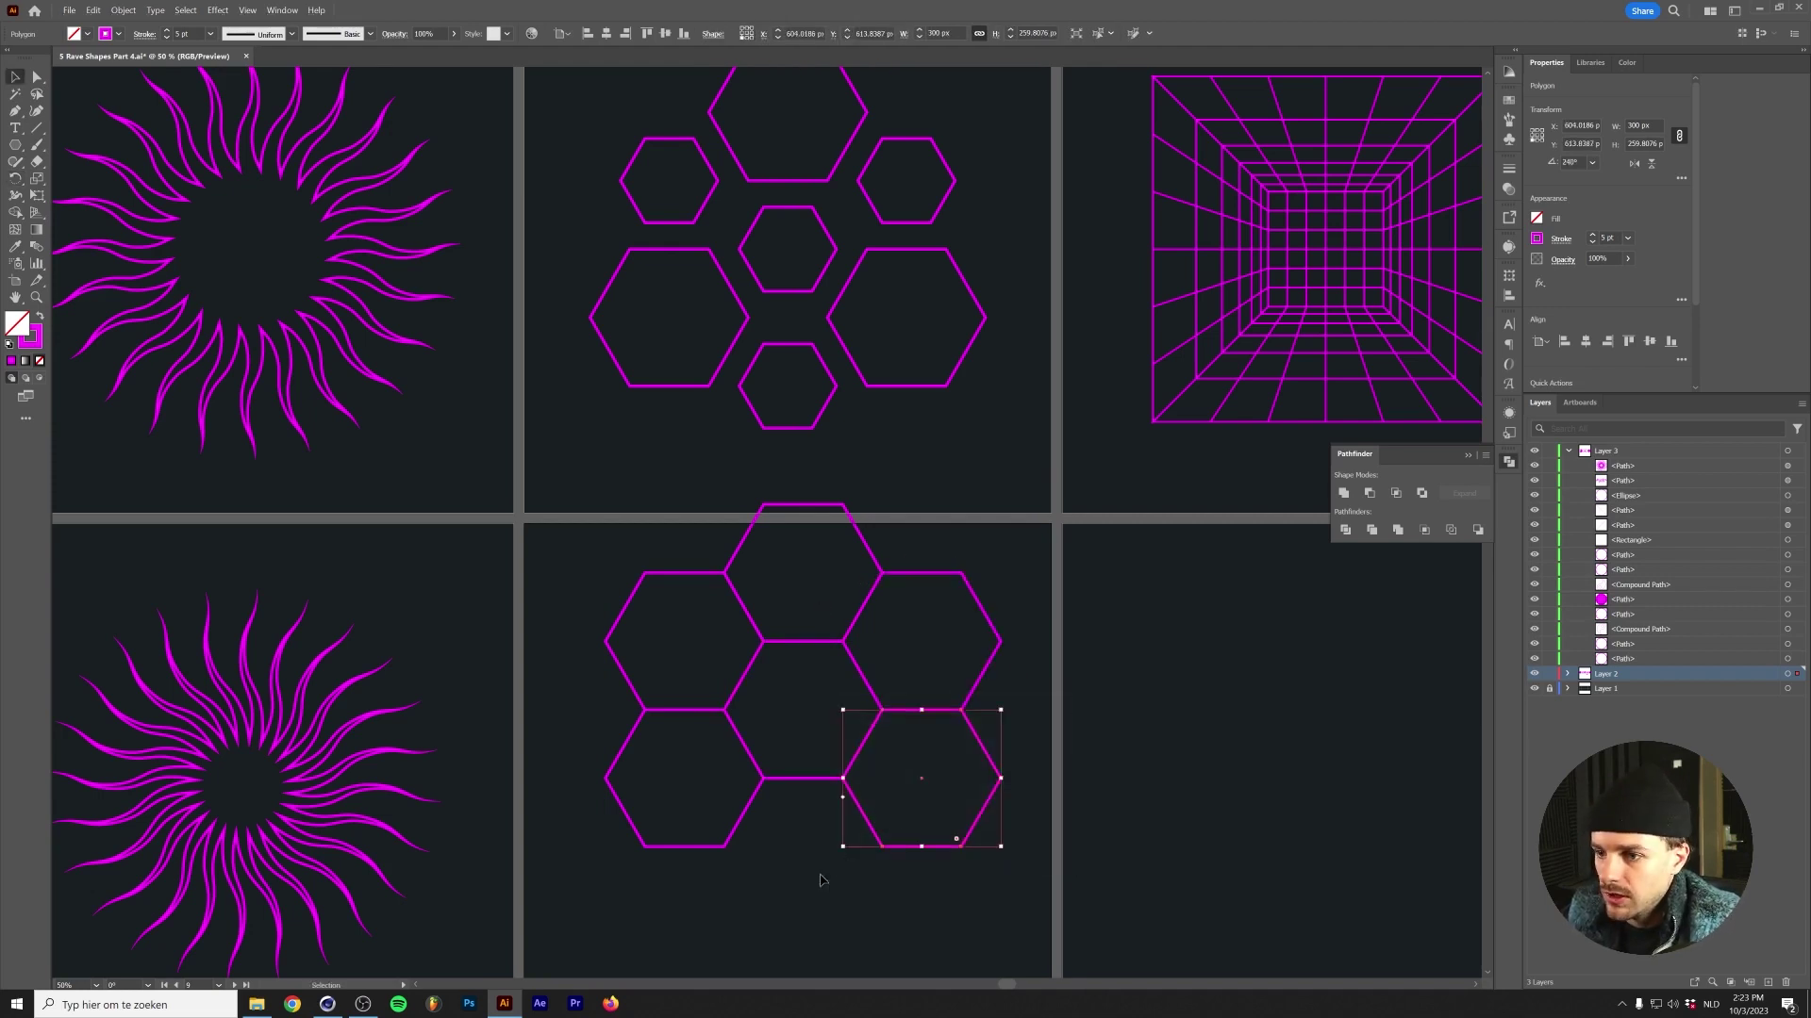
pyautogui.press('v')
pyautogui.hotkey('ctrl', 'shift', 'a')
pyautogui.scroll(-1, 769, 769)
pyautogui.scroll(2, 765, 765)
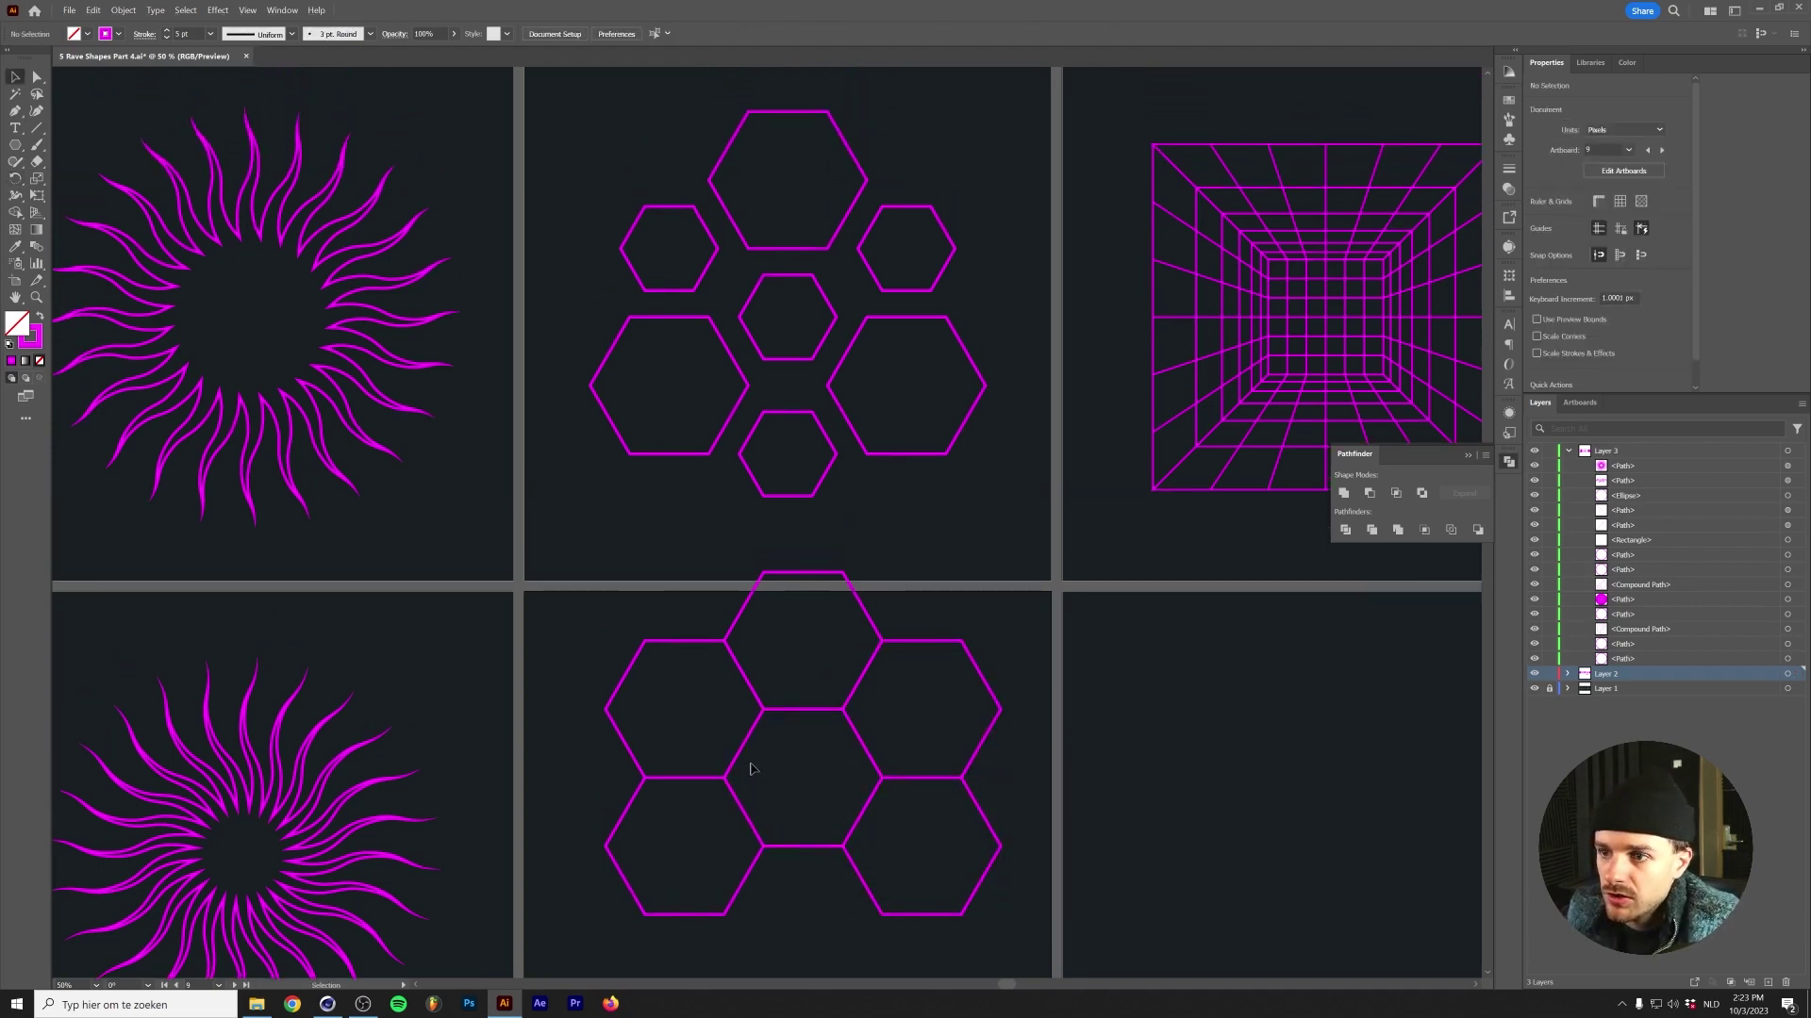
pyautogui.scroll(-2, 754, 759)
# Add a rotated copy of the lower-right hexagon to fill the lower-middle gap.
pyautogui.click(865, 797)
pyautogui.press('r')
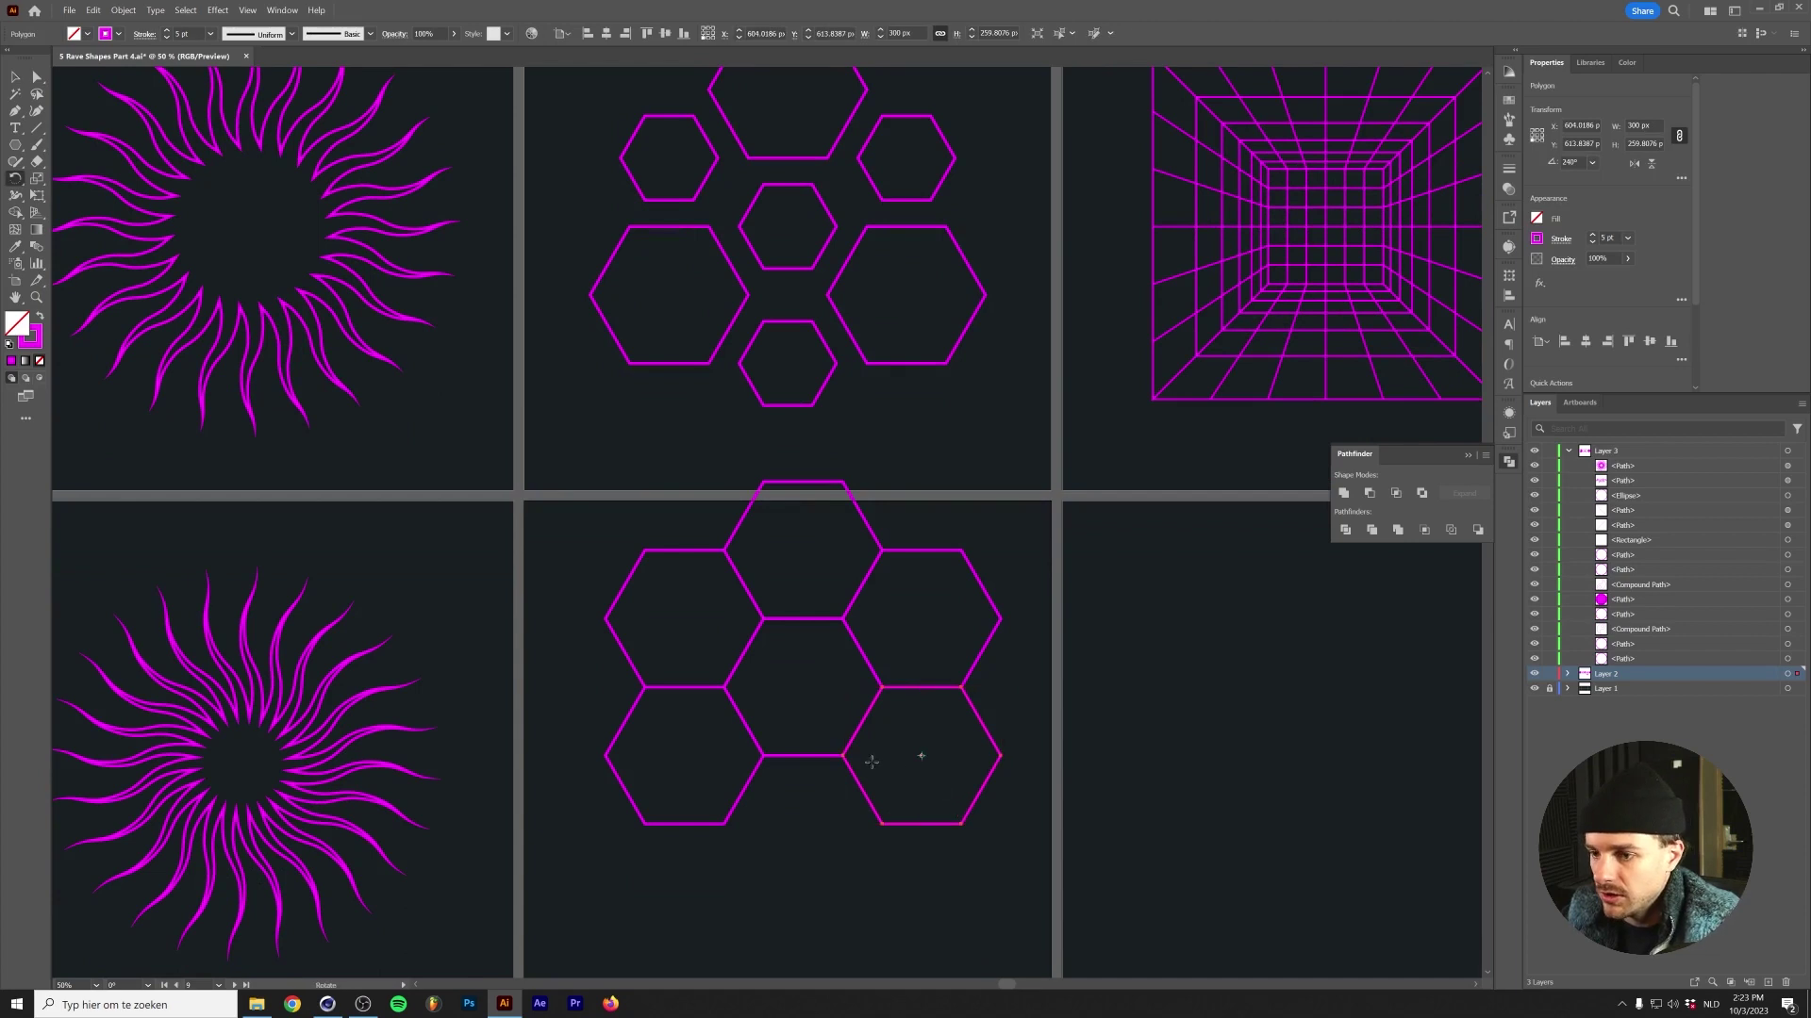
pyautogui.keyDown('alt'); pyautogui.click(842, 754); pyautogui.keyUp('alt')
pyautogui.click(606, 665)
pyautogui.press('v')
# Group all seven hexagons and centre the group horizontally and vertically on the artboard.
pyautogui.moveTo(596, 582); pyautogui.dragTo(926, 845)
pyautogui.hotkey('ctrl', 'g')
pyautogui.click(606, 33)
pyautogui.click(665, 33)
pyautogui.press('ctrl')
pyautogui.click(626, 574)
pyautogui.scroll(-1, 660, 604)
pyautogui.scroll(1, 644, 619)
pyautogui.scroll(-1, 644, 598)
pyautogui.scroll(1, 637, 608)
pyautogui.scroll(1, 631, 593)
pyautogui.scroll(-1, 626, 598)
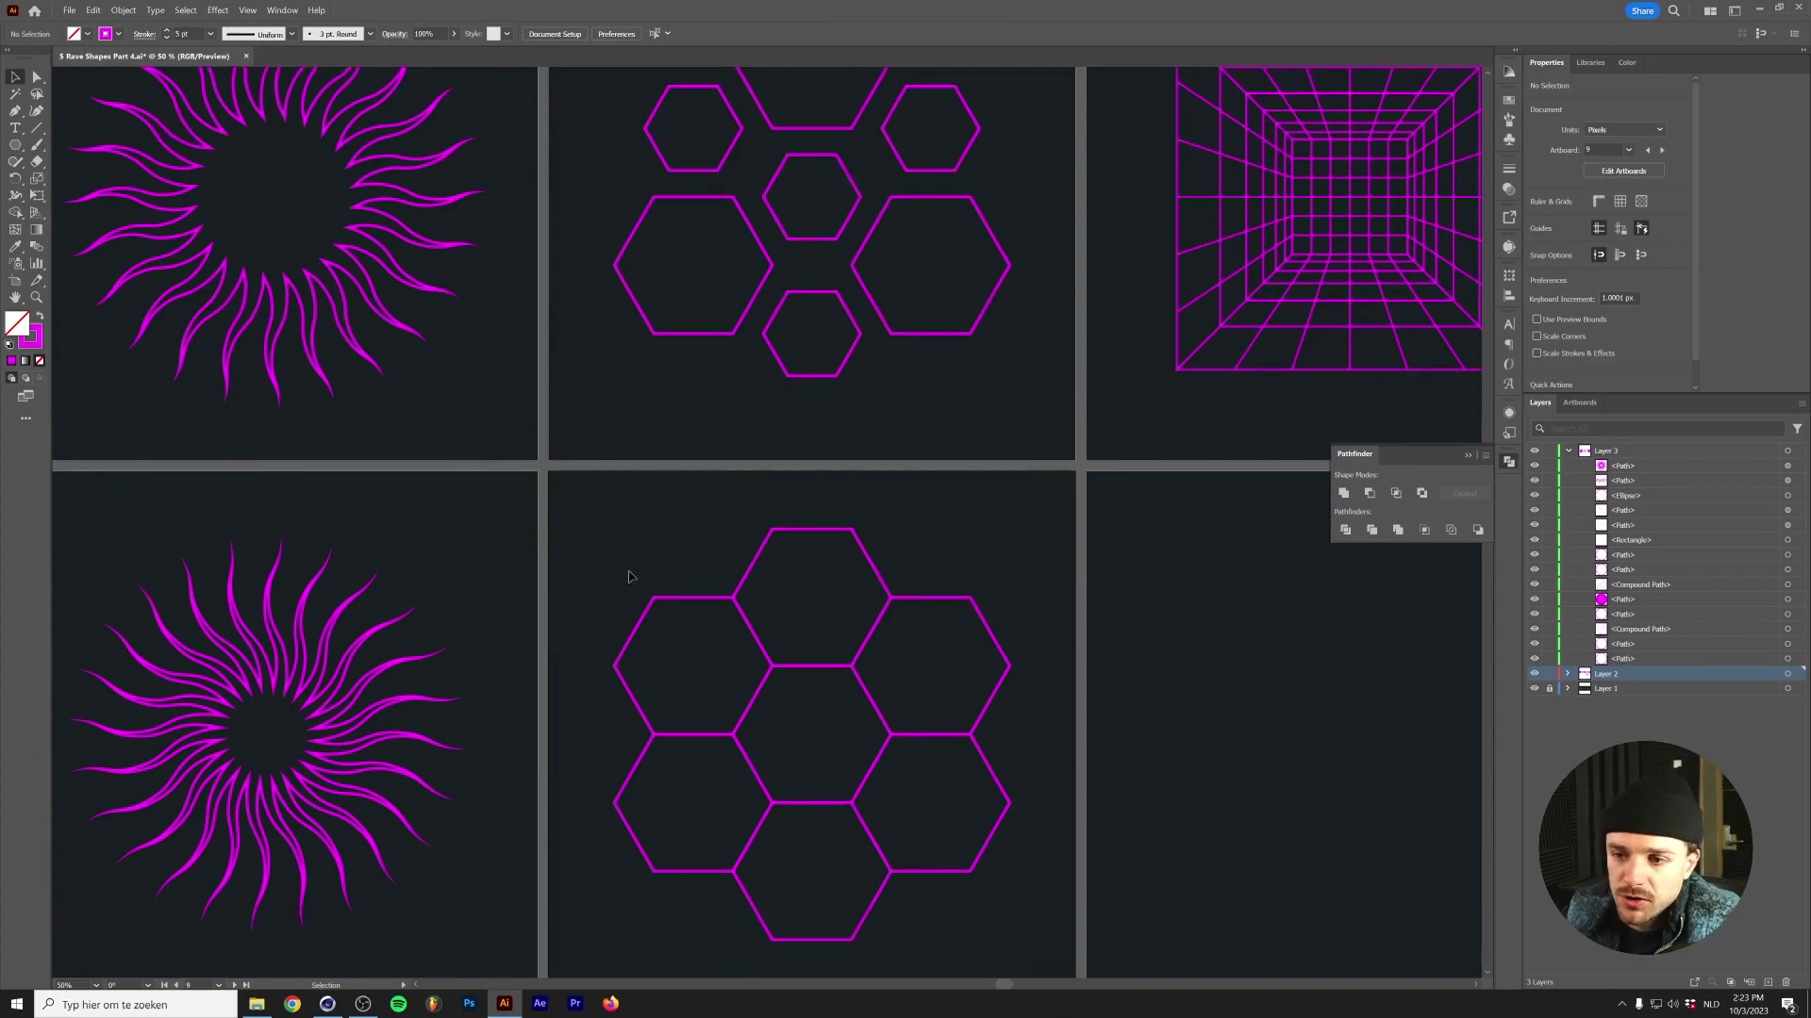
# Create -80 px Offset Path insets of the four middle and bottom hexagons.
pyautogui.moveTo(682, 664); pyautogui.dragTo(685, 666)
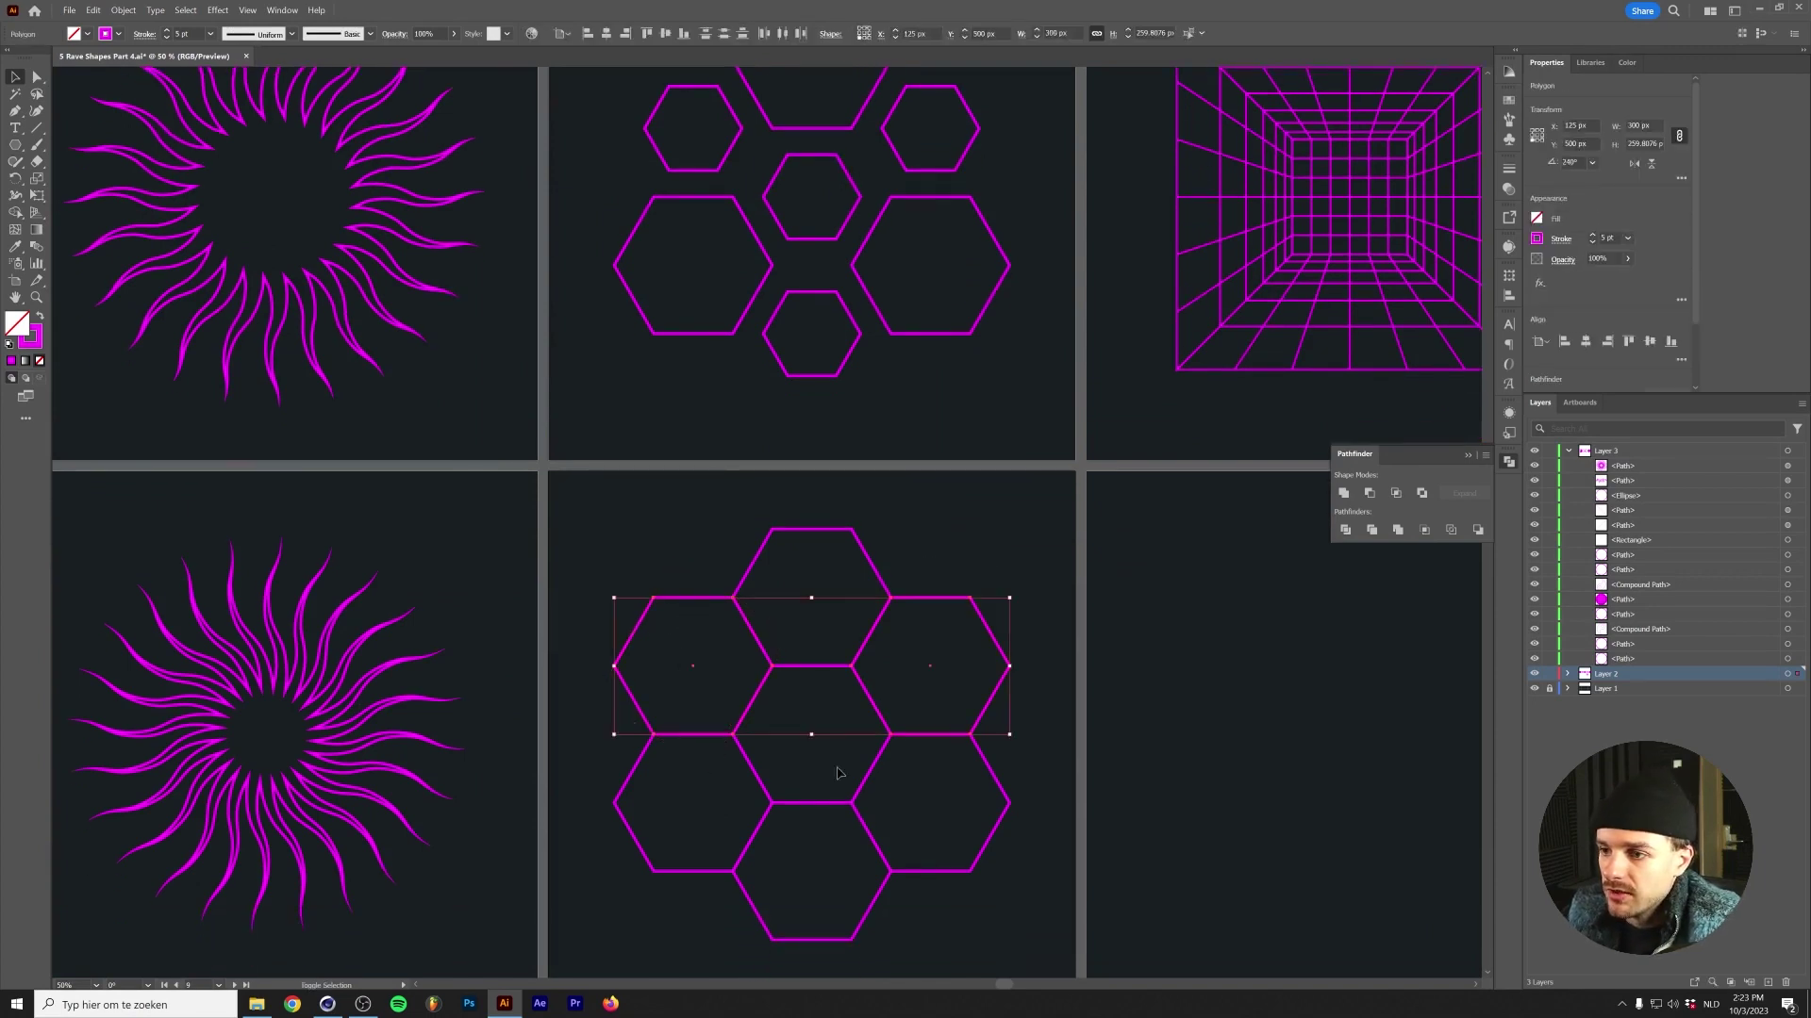
pyautogui.moveTo(740, 946); pyautogui.dragTo(800, 799)
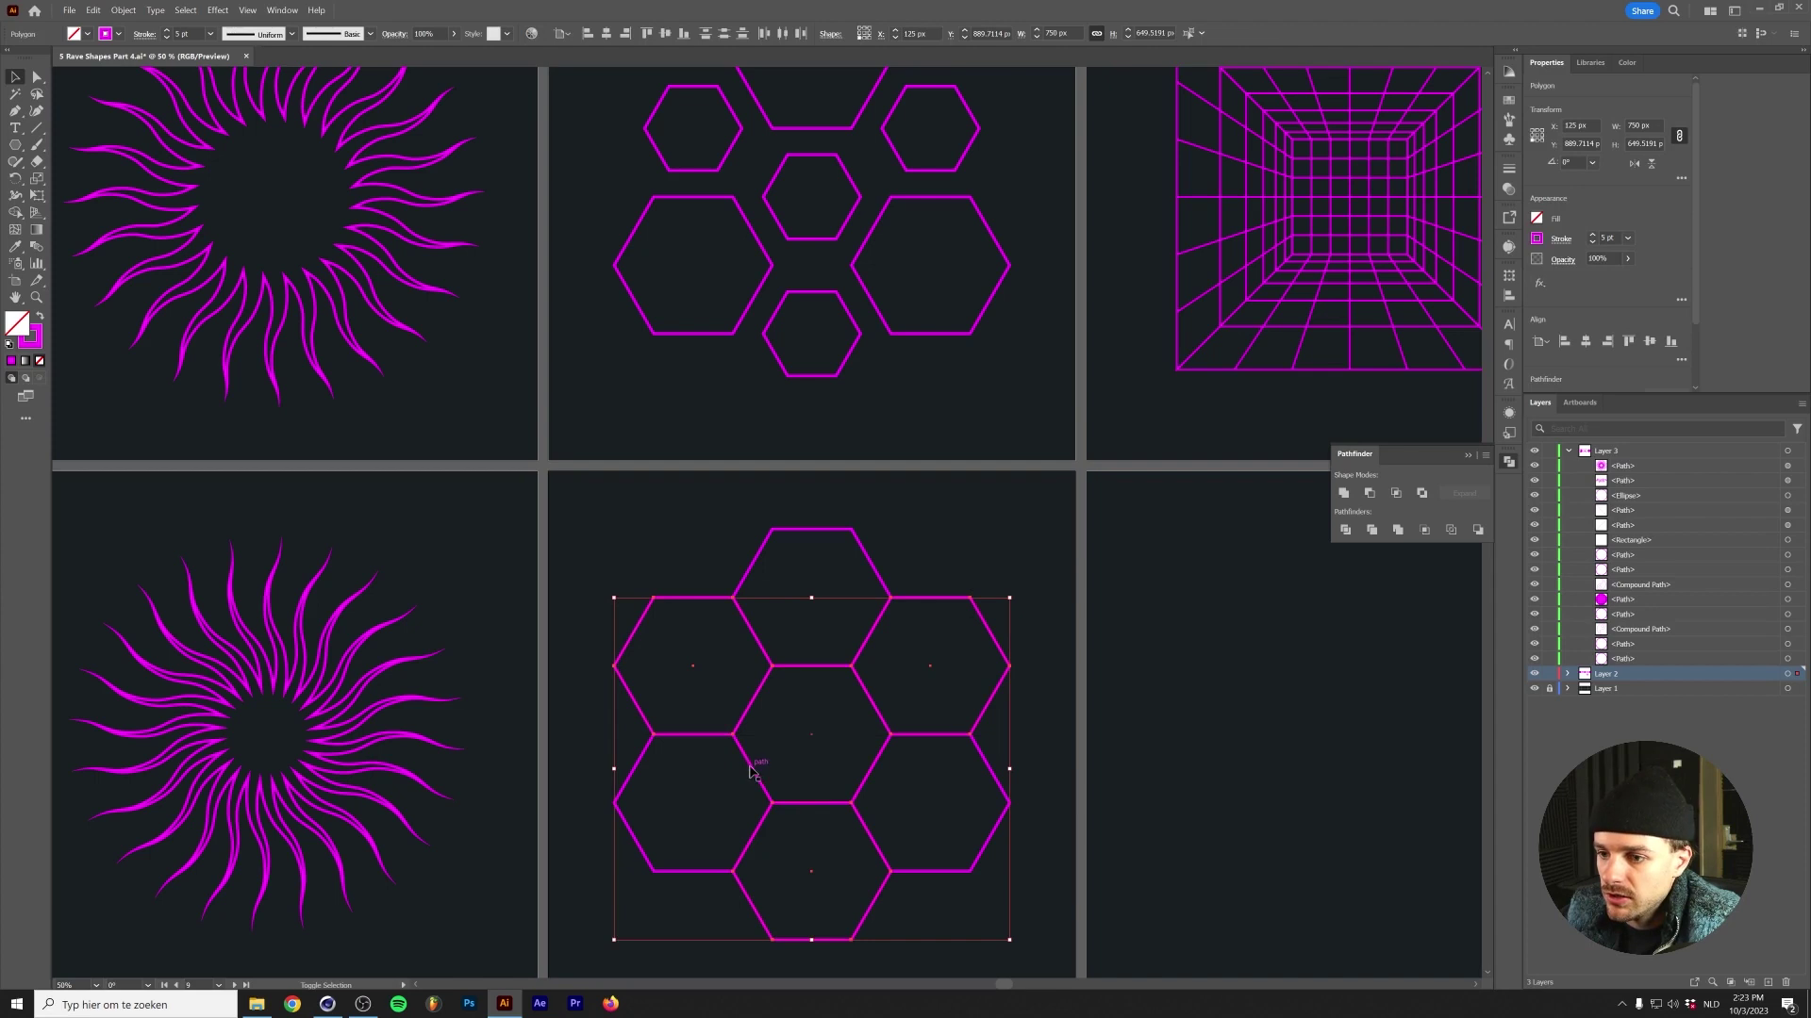
pyautogui.click(123, 11)
pyautogui.moveTo(202, 337)
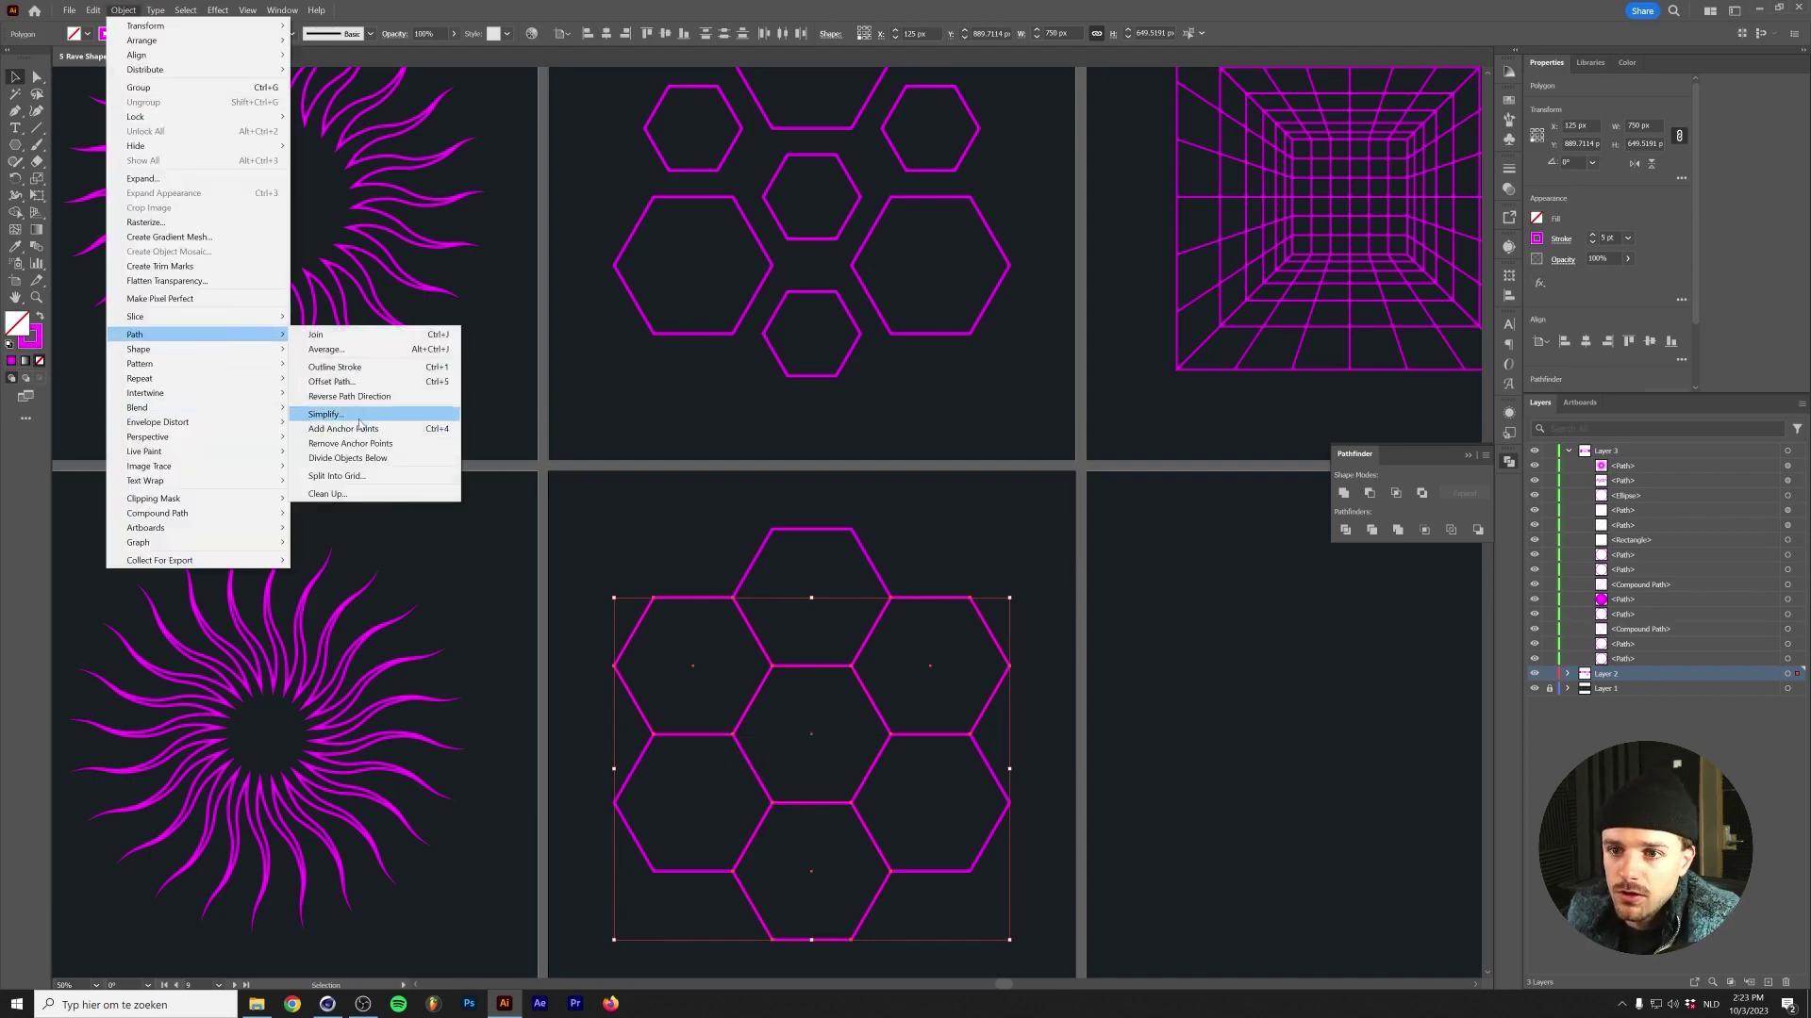
pyautogui.click(330, 381)
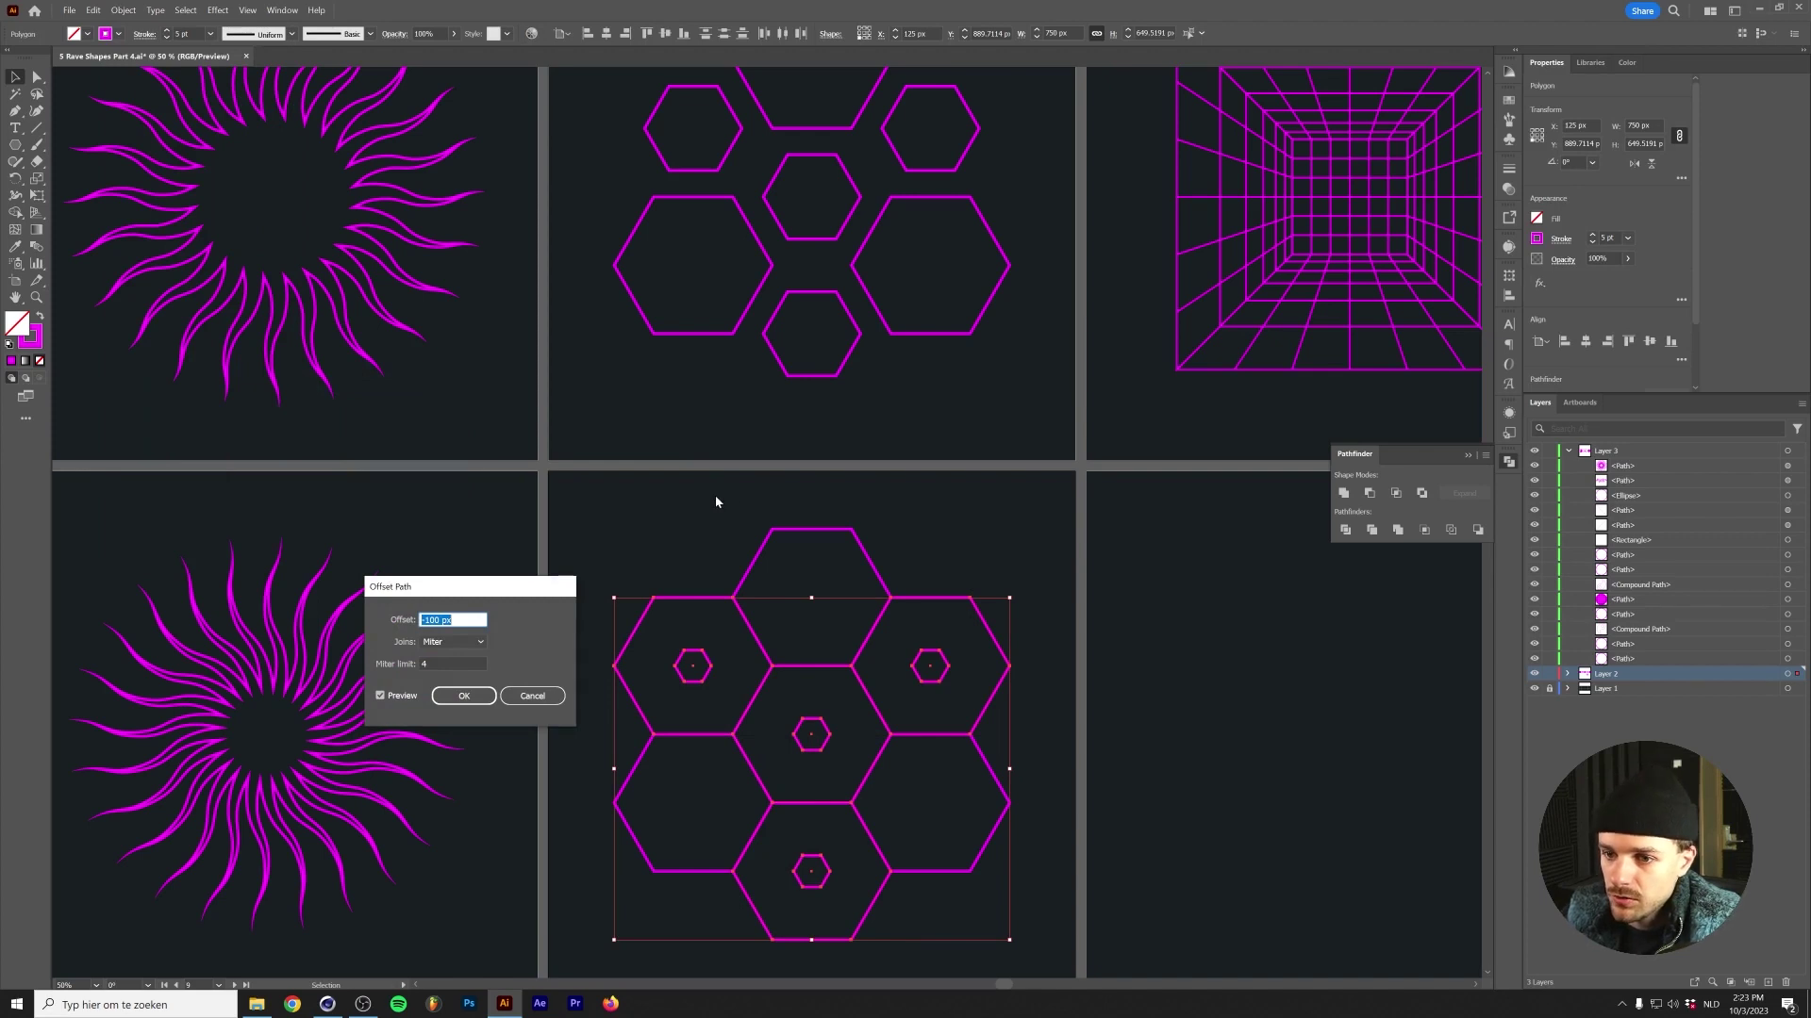
pyautogui.hotkey('shift', 'Up')
pyautogui.hotkey('shift', 'Up')
pyautogui.hotkey('shift', 'Up')
pyautogui.hotkey('shift', 'Up')
pyautogui.hotkey('shift', 'Up')
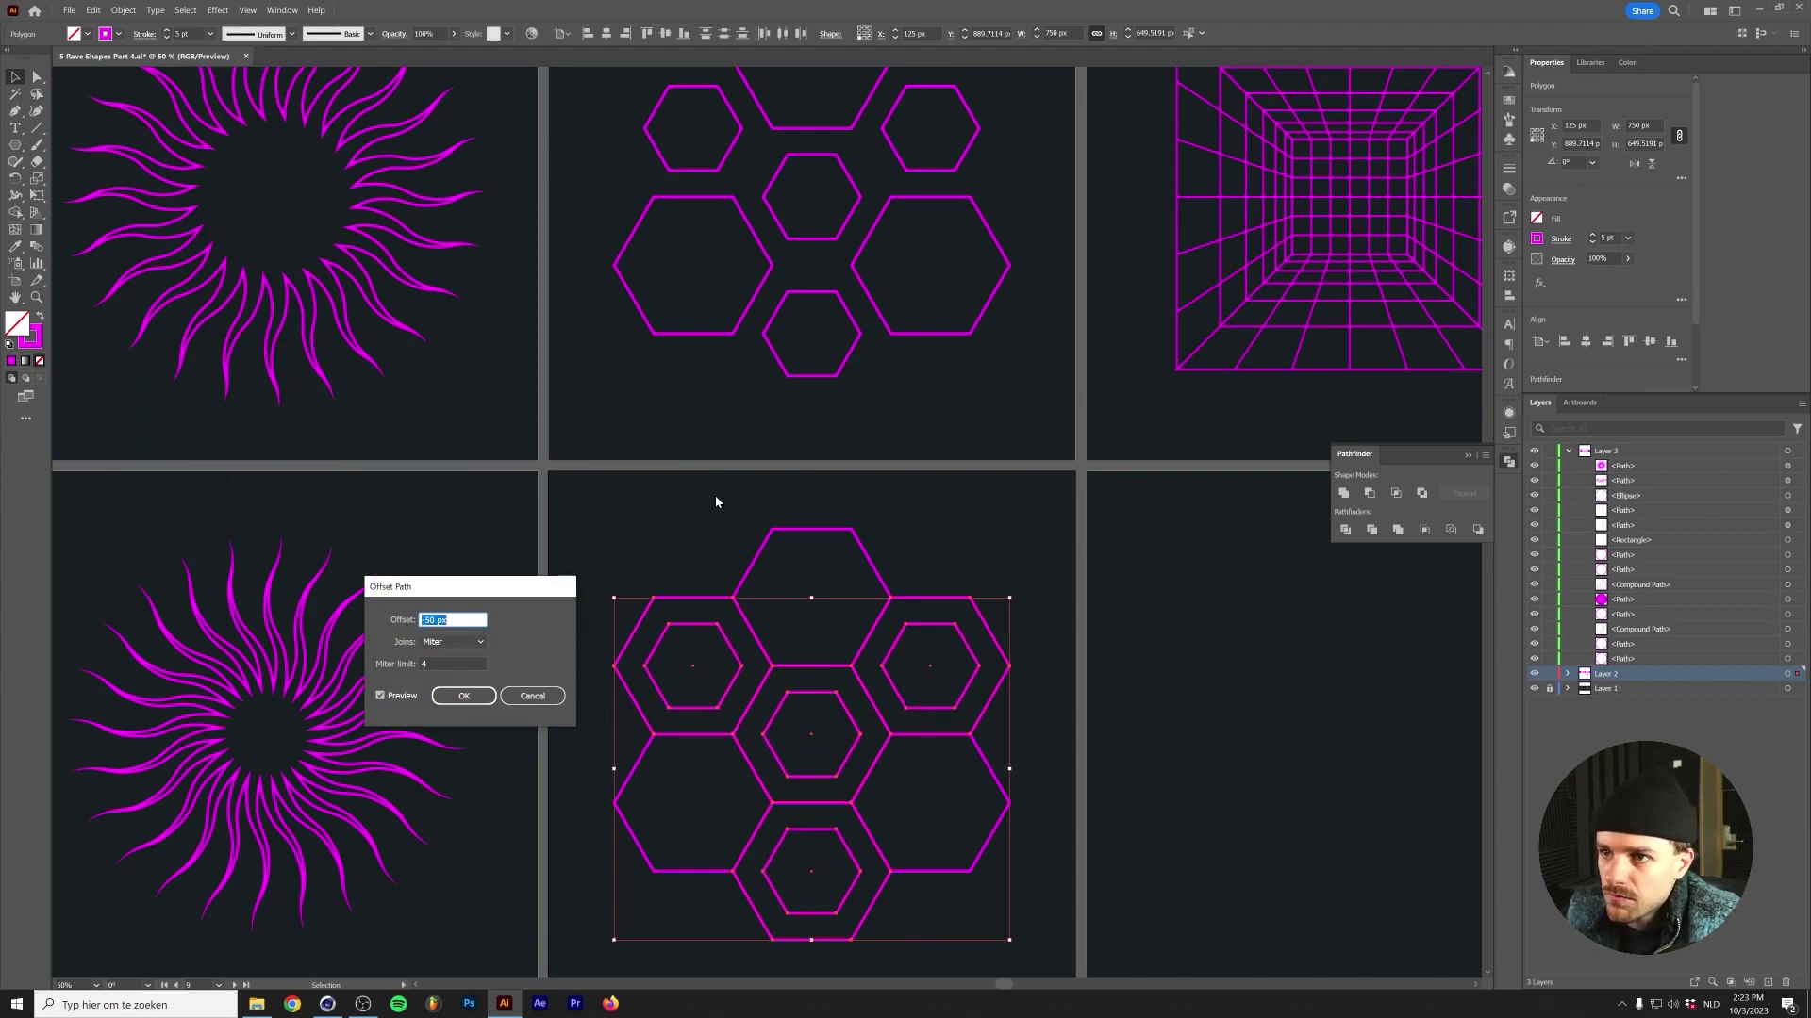
pyautogui.press('Return')
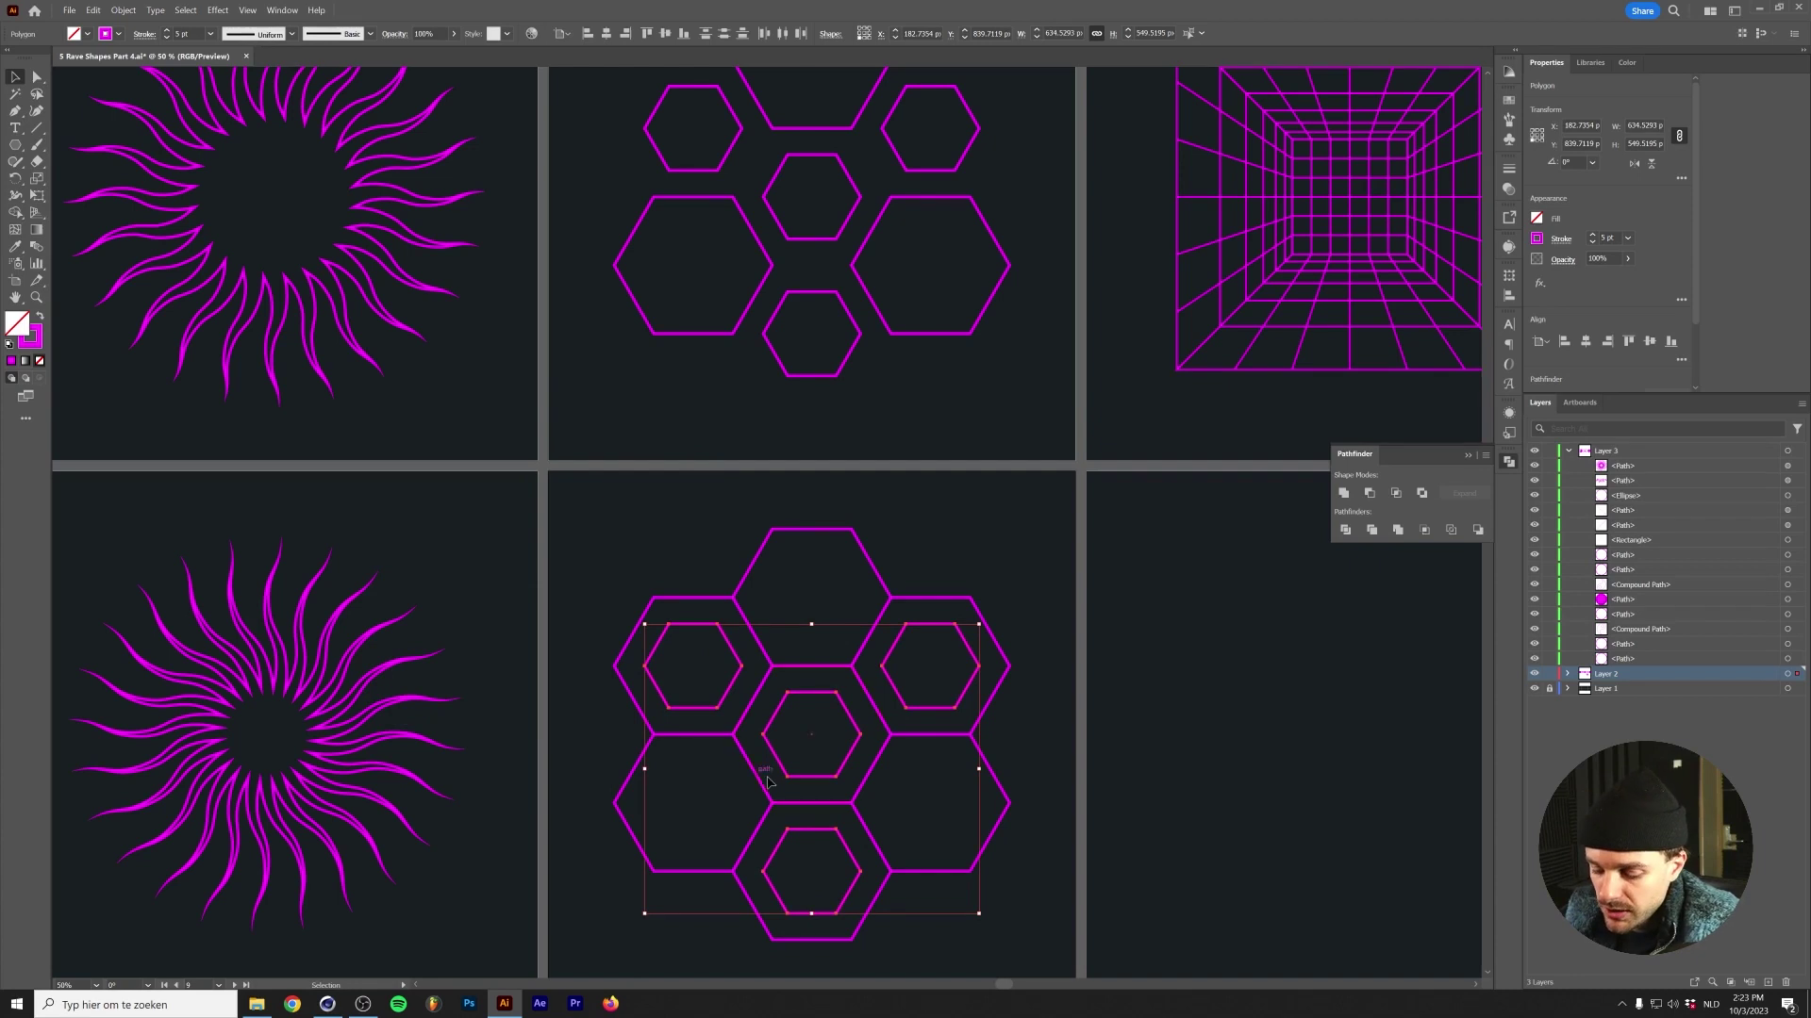
# Delete the four outer hexagons, keeping the smaller inset hexagons in place.
pyautogui.press('Delete')
pyautogui.click(694, 664)
pyautogui.keyDown('shift'); pyautogui.click(946, 673); pyautogui.keyUp('shift')
pyautogui.keyDown('shift'); pyautogui.click(860, 903); pyautogui.keyUp('shift')
pyautogui.press('Delete')
pyautogui.click(811, 804)
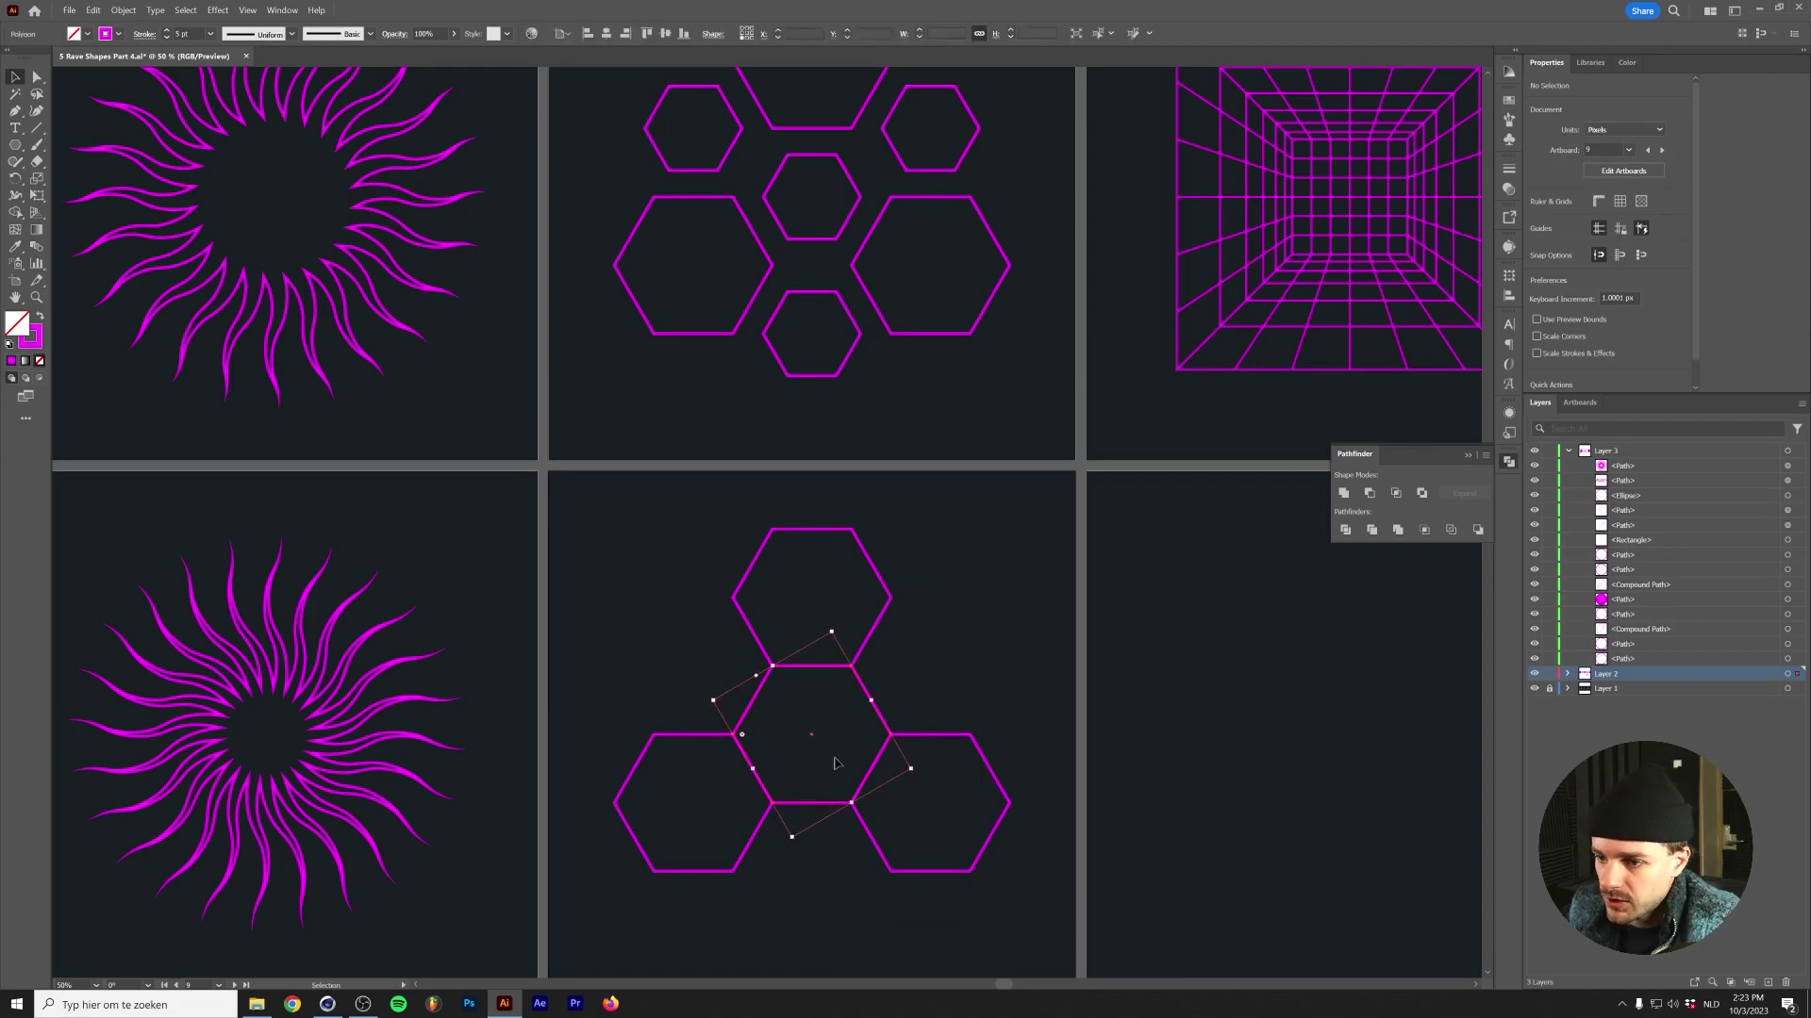
pyautogui.press('Delete')
pyautogui.press('a')
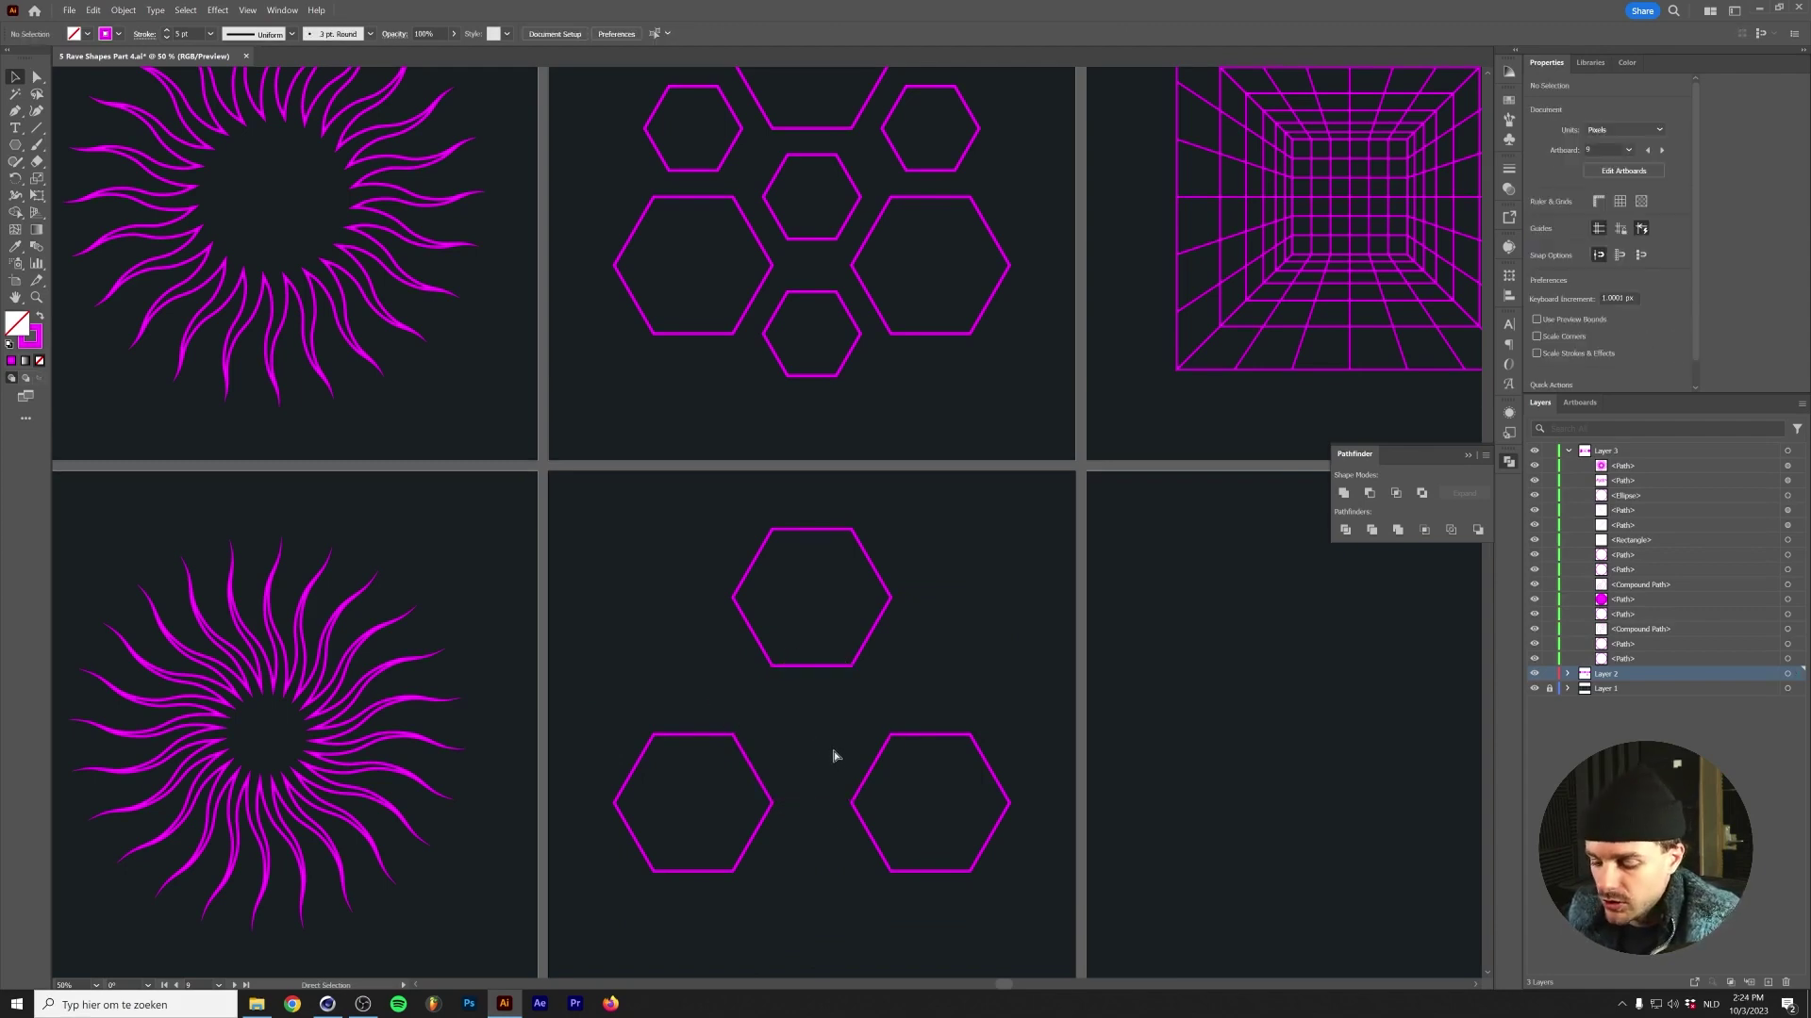
pyautogui.hotkey('ctrl', 'z')
pyautogui.hotkey('ctrl', 'z')
pyautogui.click(663, 566)
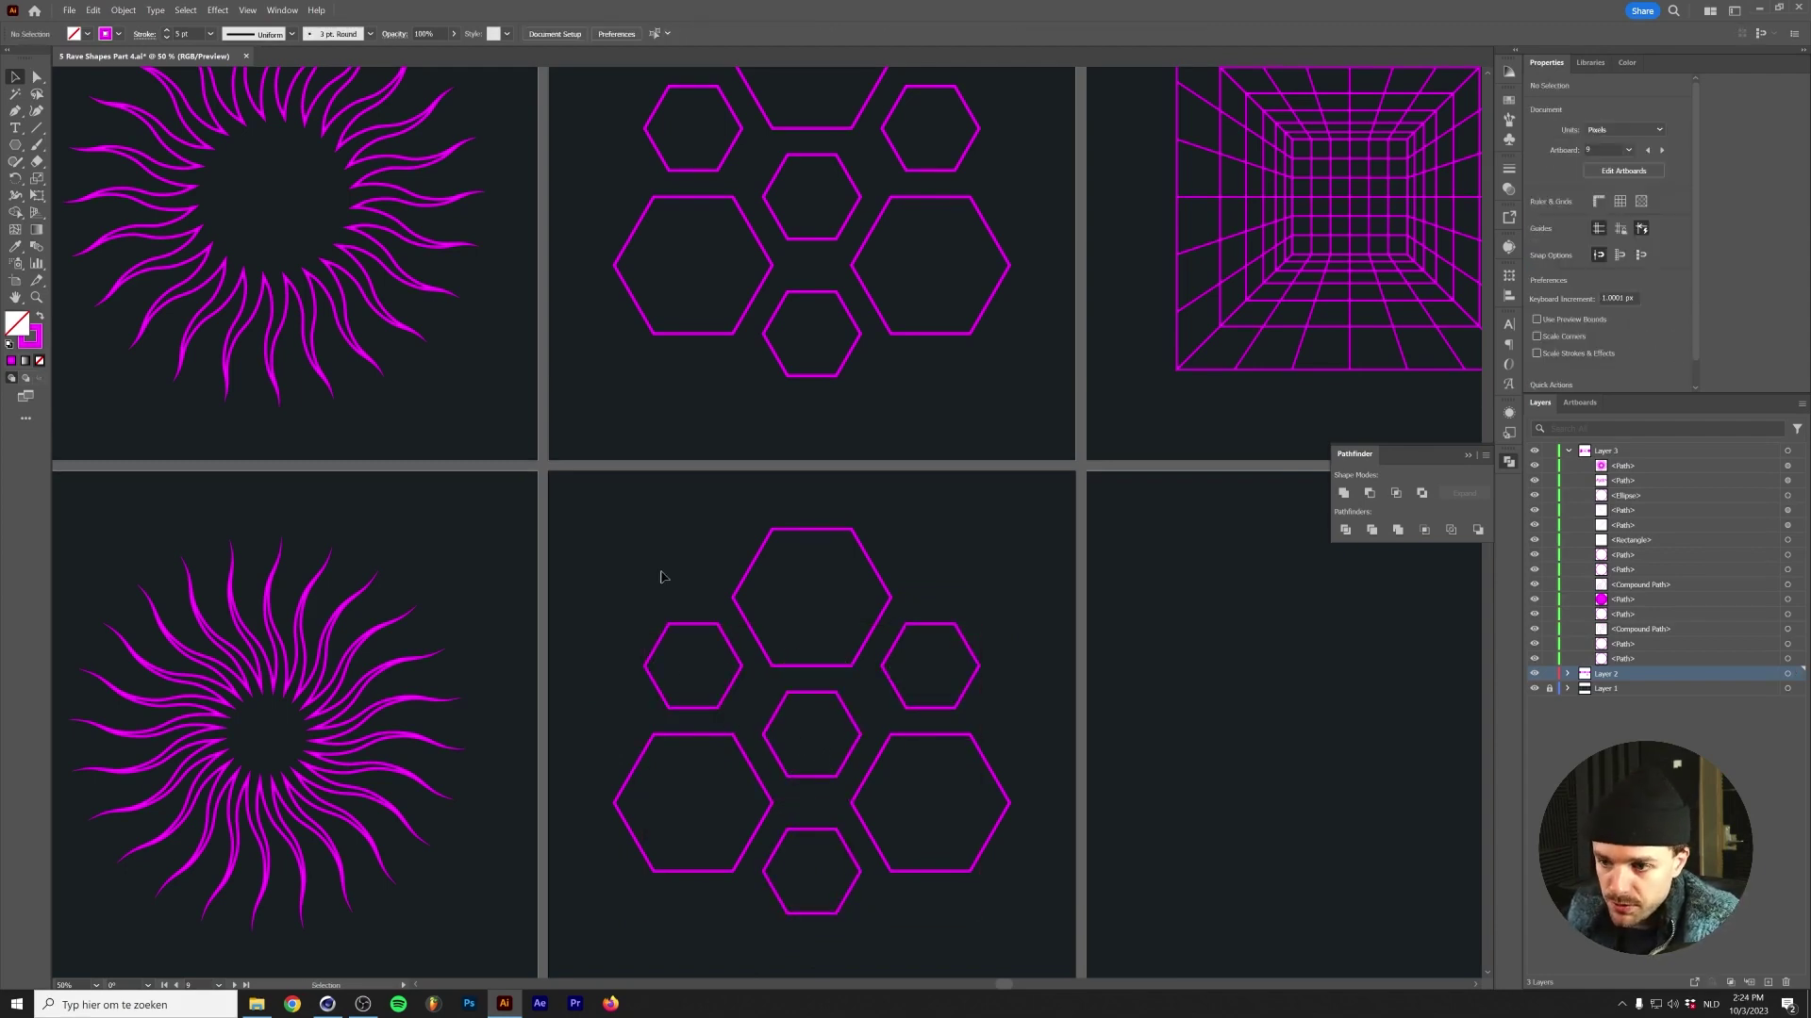
pyautogui.scroll(-1, 657, 594)
# Draw a rectangular grid on the tenth artboard and centre it horizontally and vertically.
pyautogui.scroll(1, 687, 553)
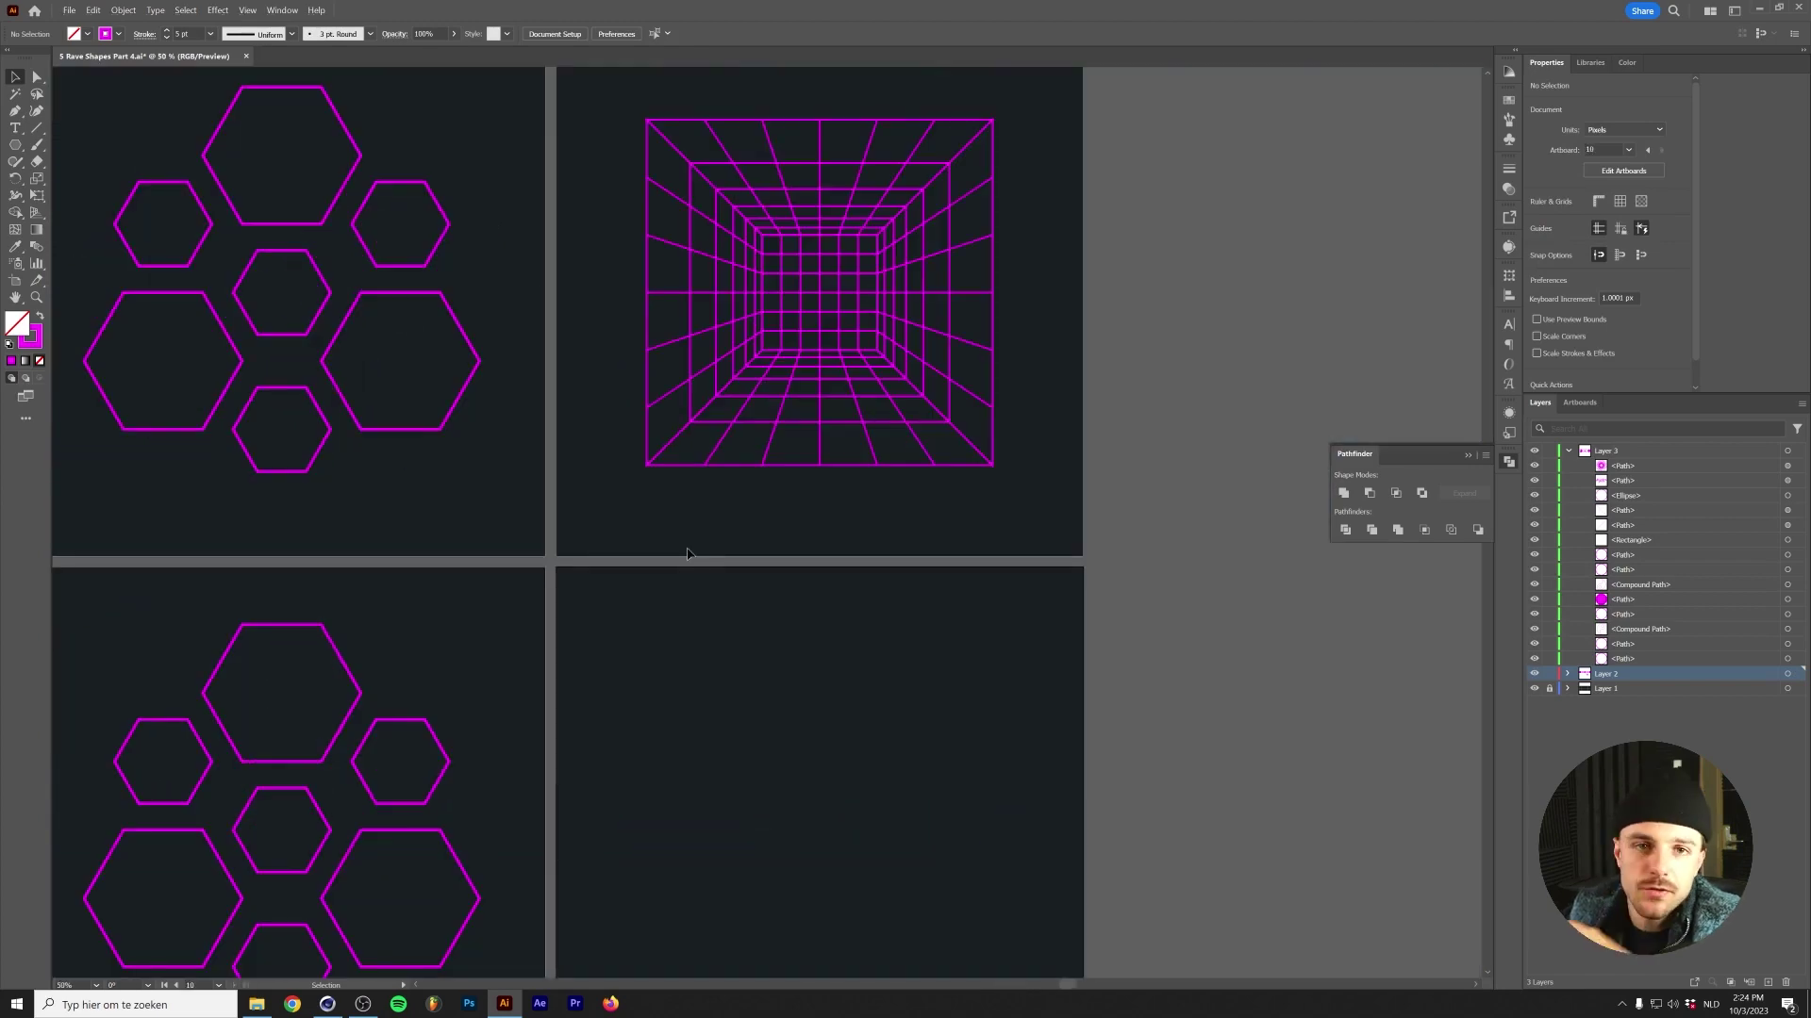
pyautogui.scroll(1, 669, 537)
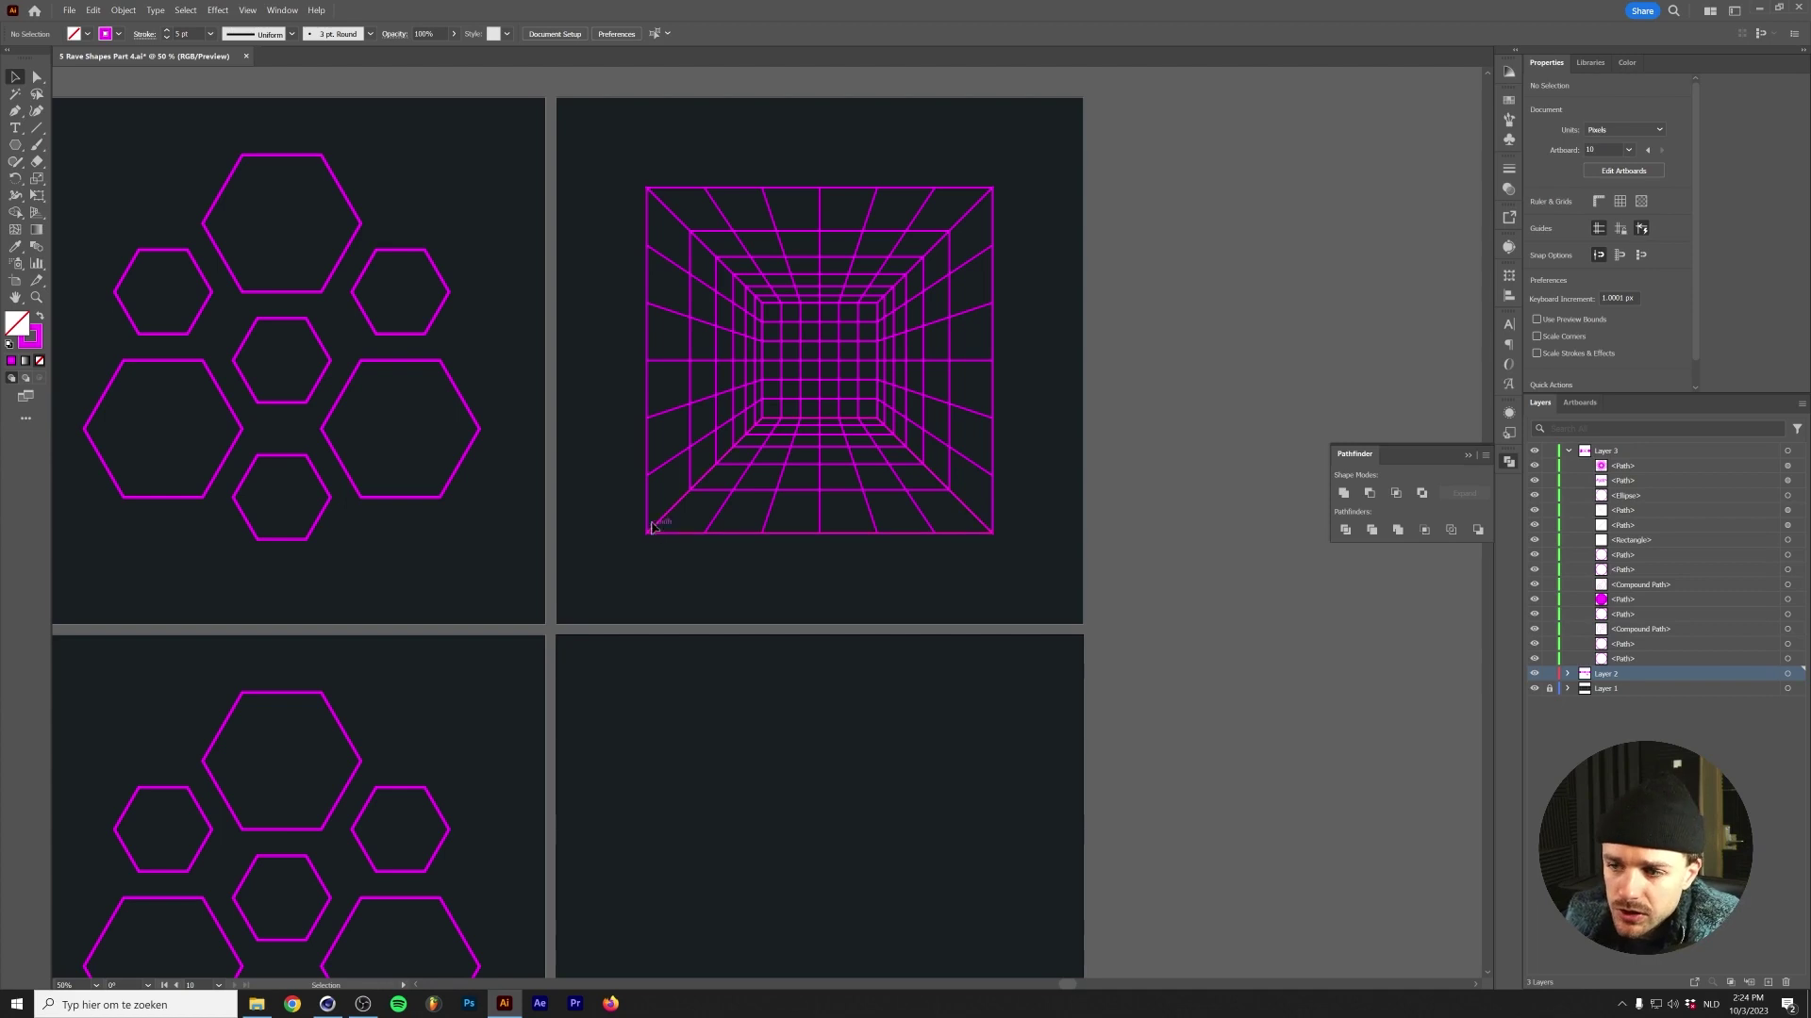
pyautogui.scroll(-4, 638, 510)
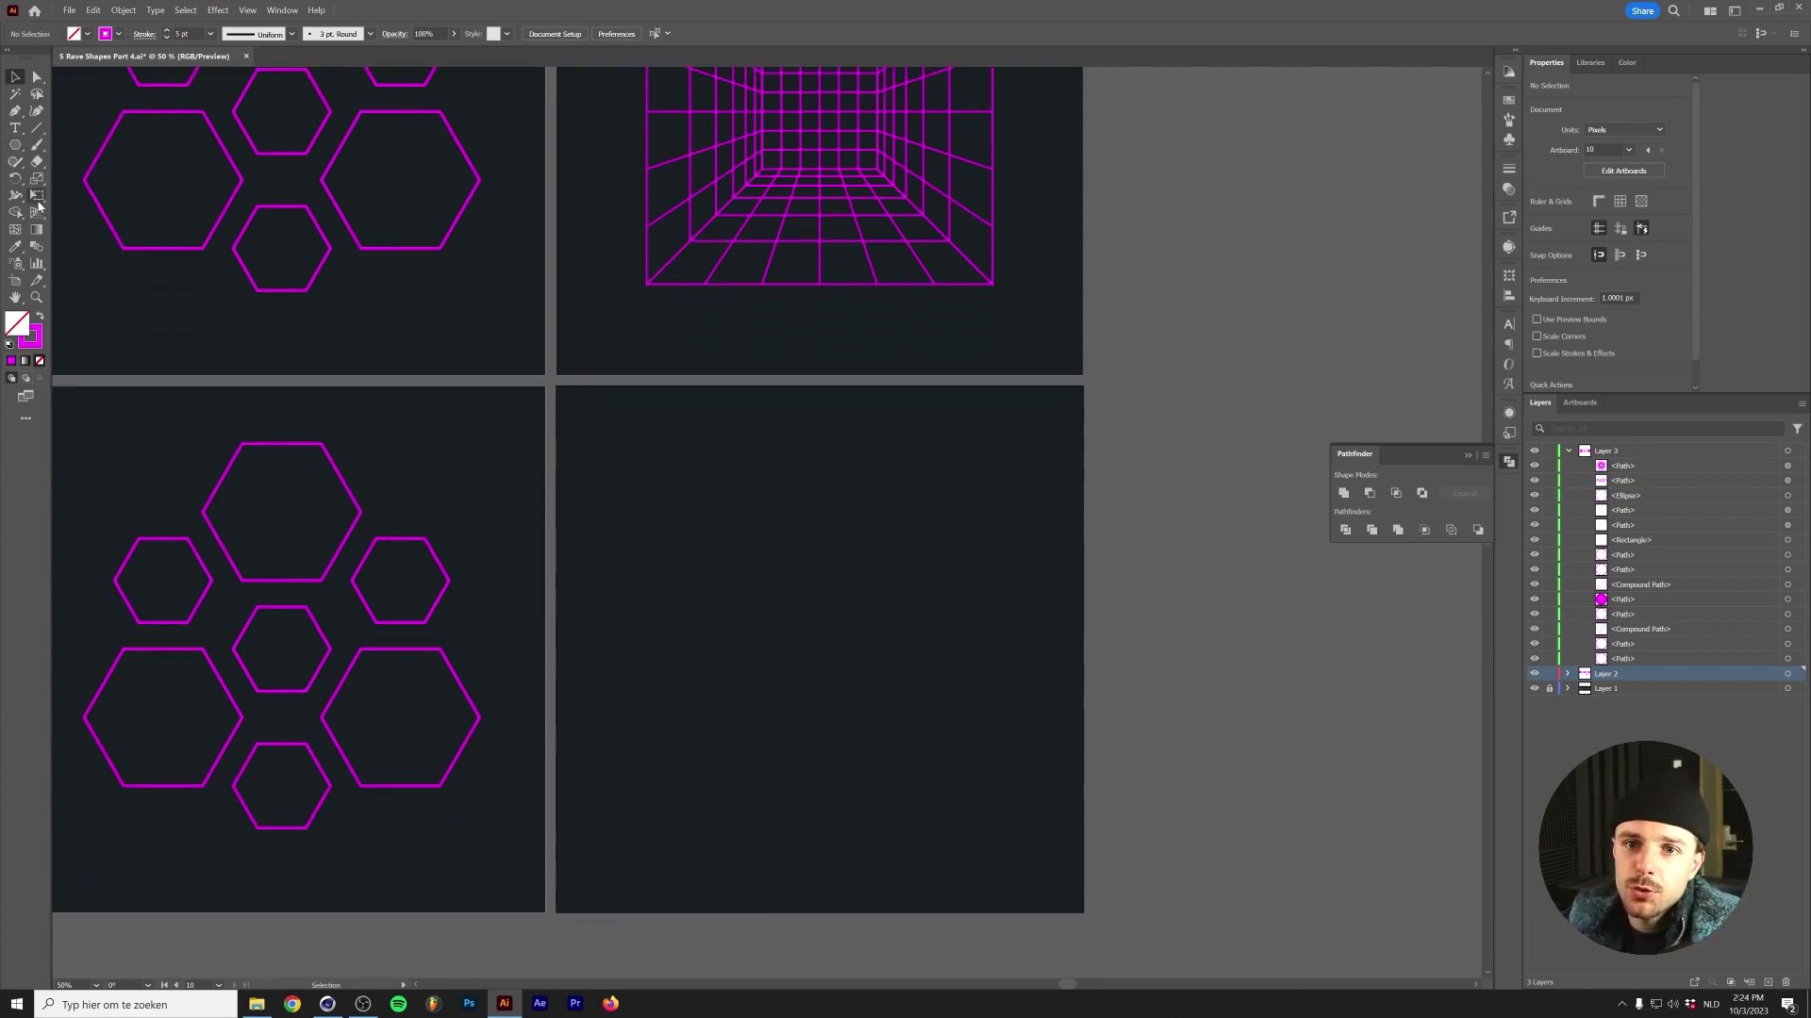
pyautogui.click(34, 130)
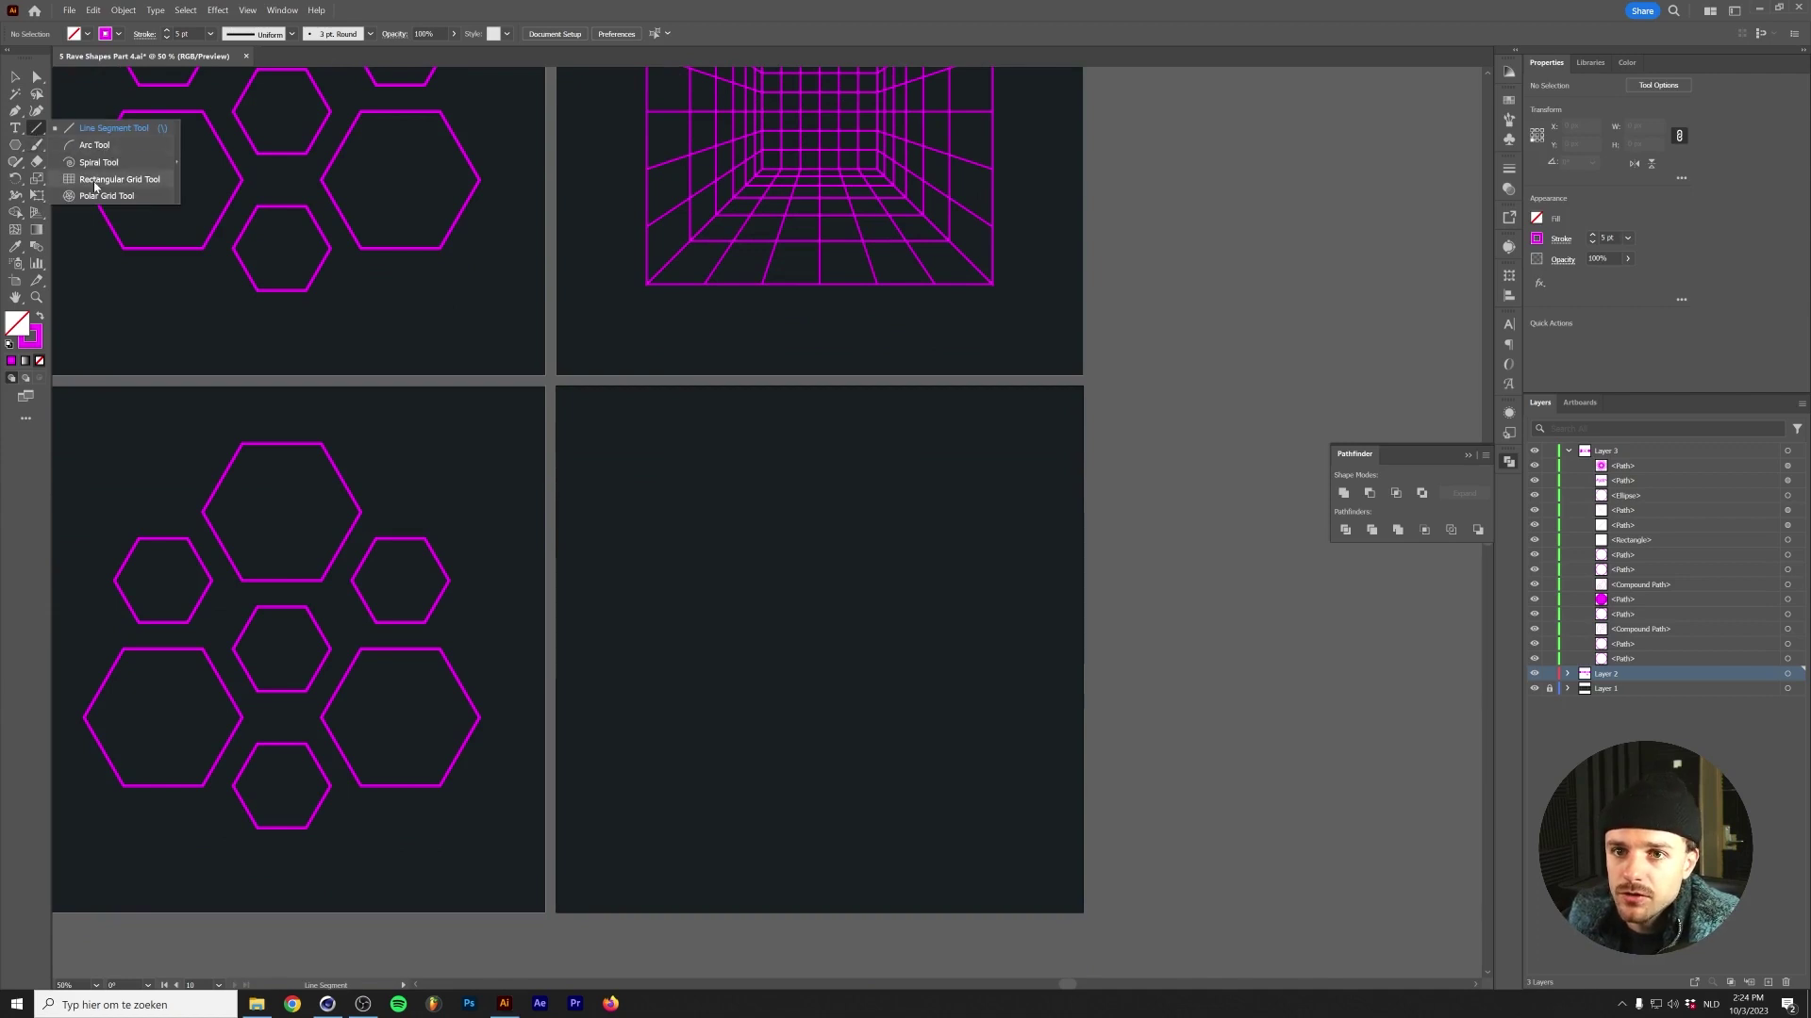
pyautogui.click(95, 180)
pyautogui.moveTo(684, 533); pyautogui.dragTo(945, 630)
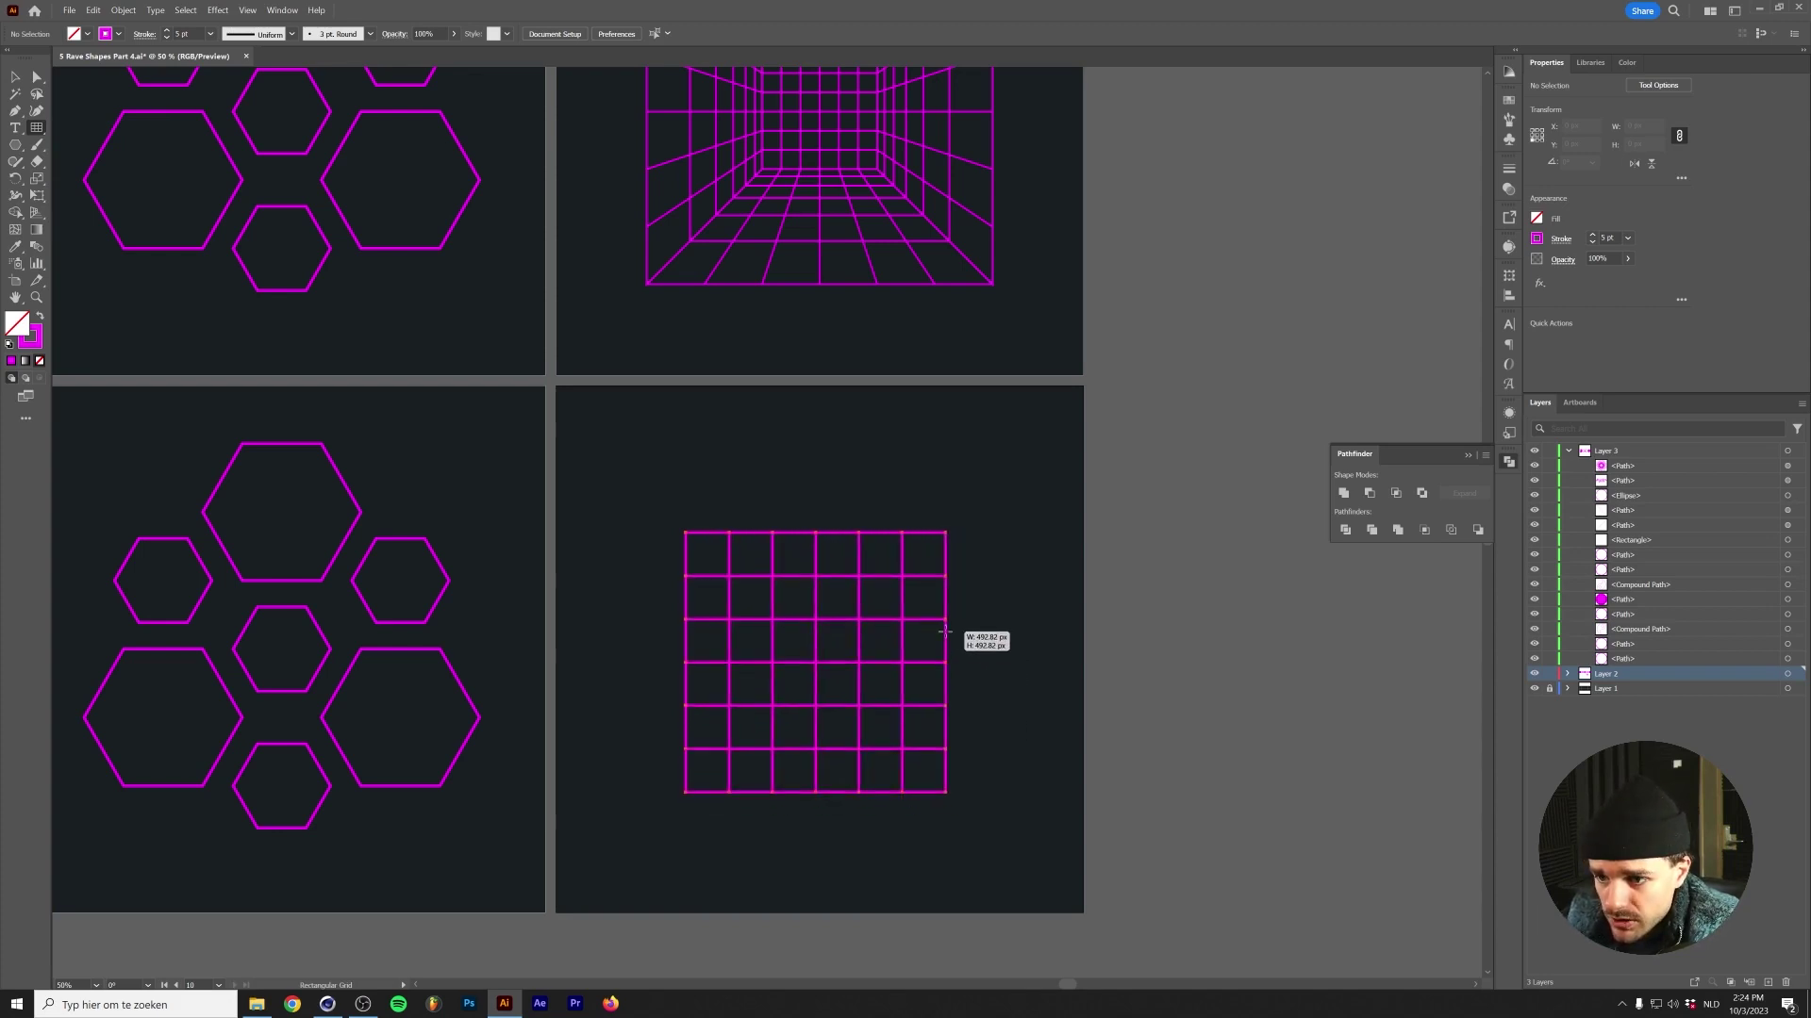
pyautogui.moveTo(945, 630); pyautogui.dragTo(945, 630)
pyautogui.press('v')
pyautogui.click(605, 33)
pyautogui.click(665, 33)
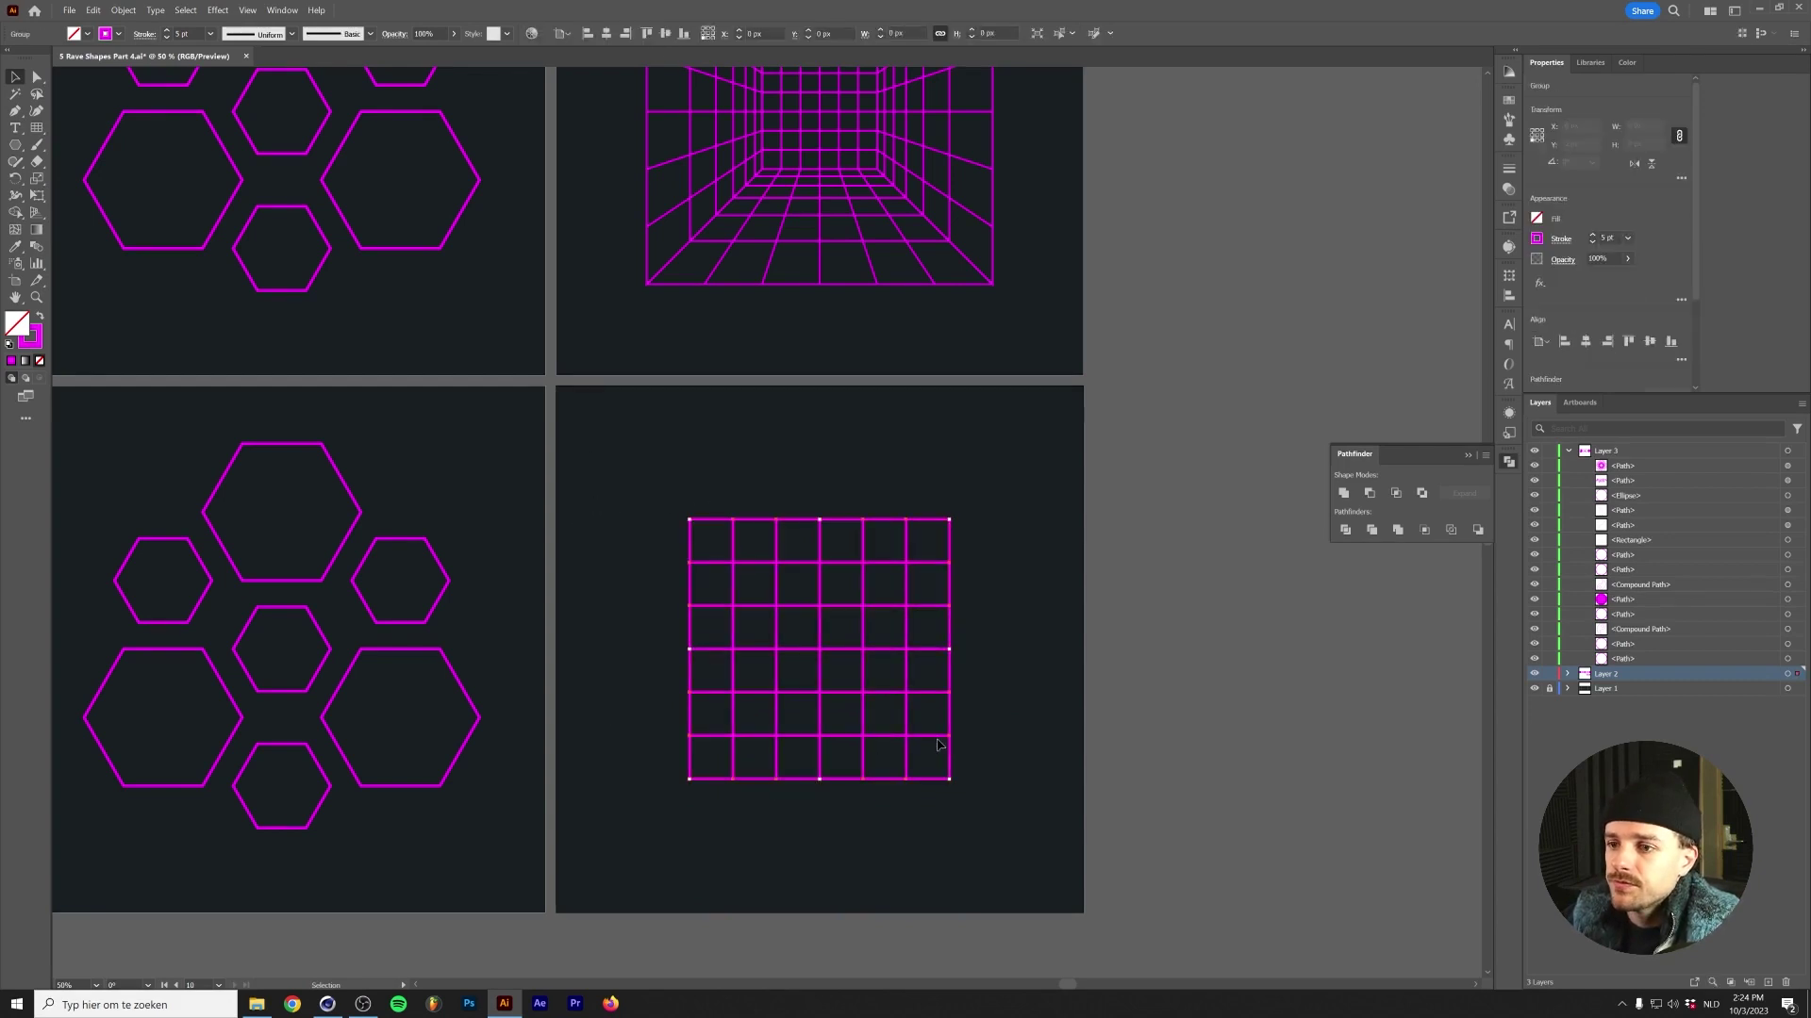
# Shrink the grid proportionally about its centre and set its stroke weight to 2.5 pt.
pyautogui.moveTo(952, 651); pyautogui.dragTo(900, 651)
pyautogui.click(675, 585)
pyautogui.click(743, 614)
pyautogui.doubleClick(179, 34)
pyautogui.write('2.5')
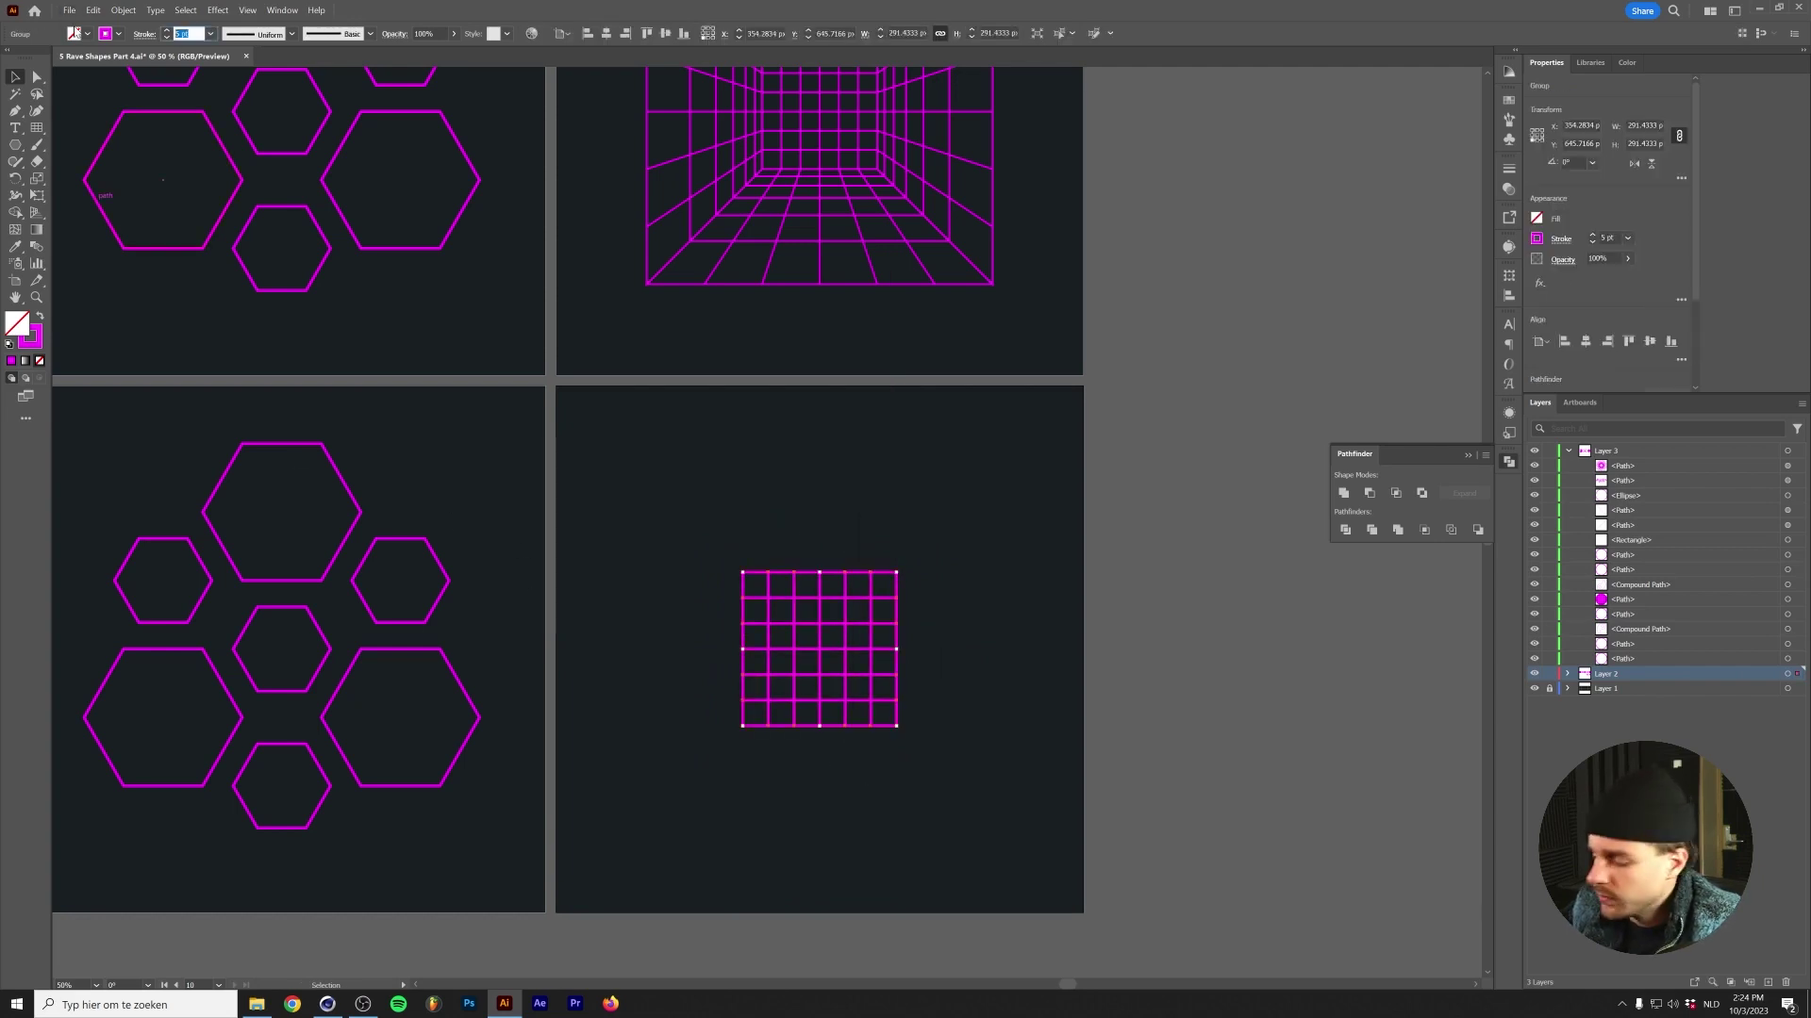
pyautogui.press('Return')
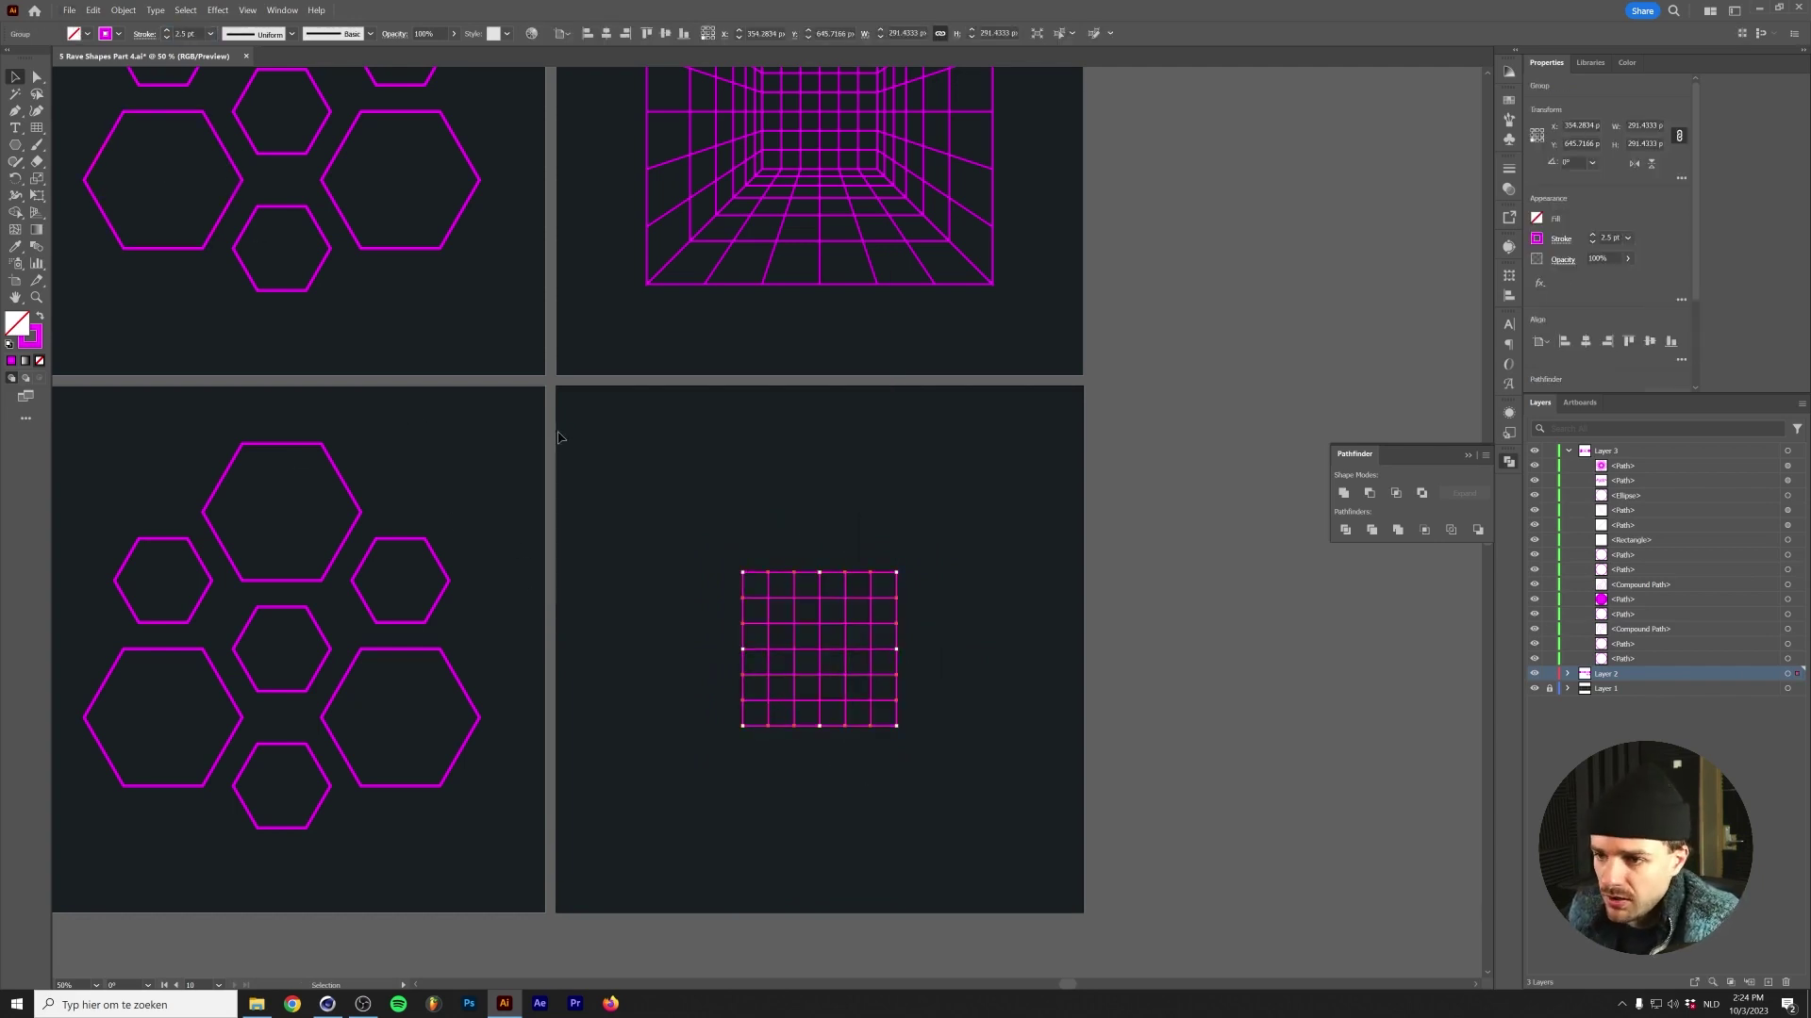
pyautogui.click(724, 495)
pyautogui.hotkey('ctrl', '1')
# Copy the grid straight upward so a duplicate sits directly above it.
pyautogui.scroll(-1, 1254, 688)
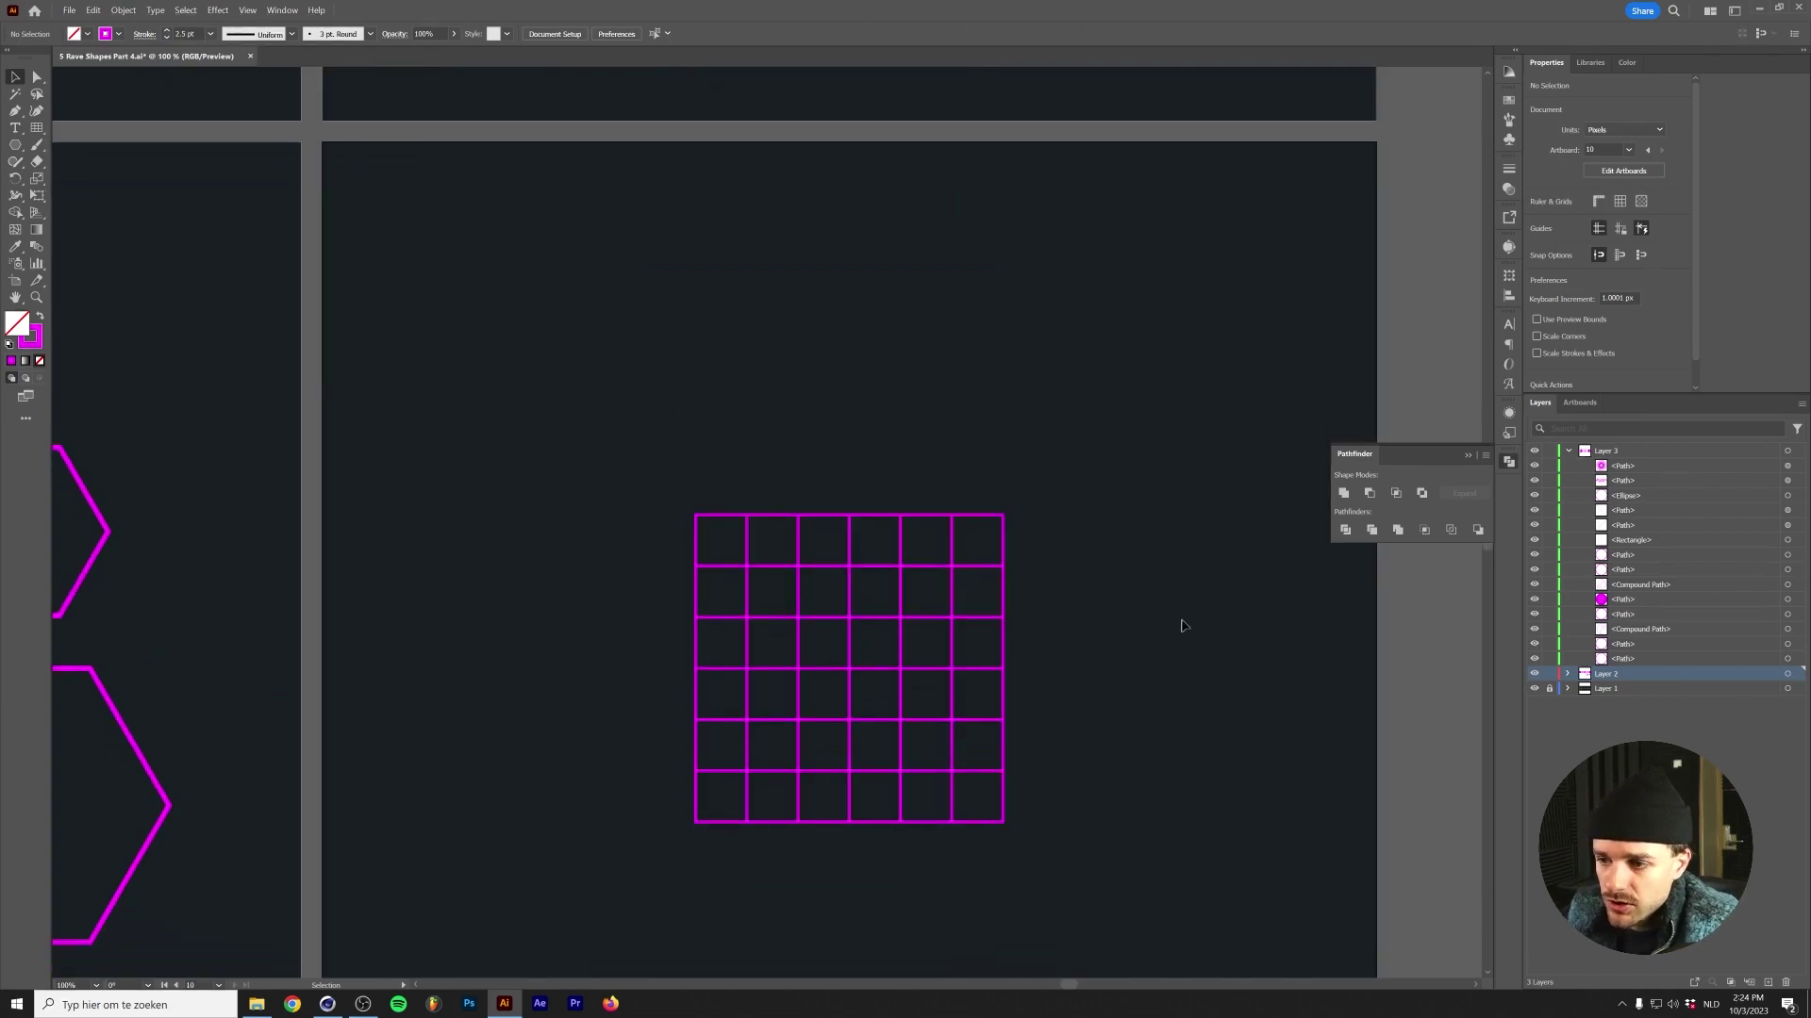
pyautogui.click(850, 745)
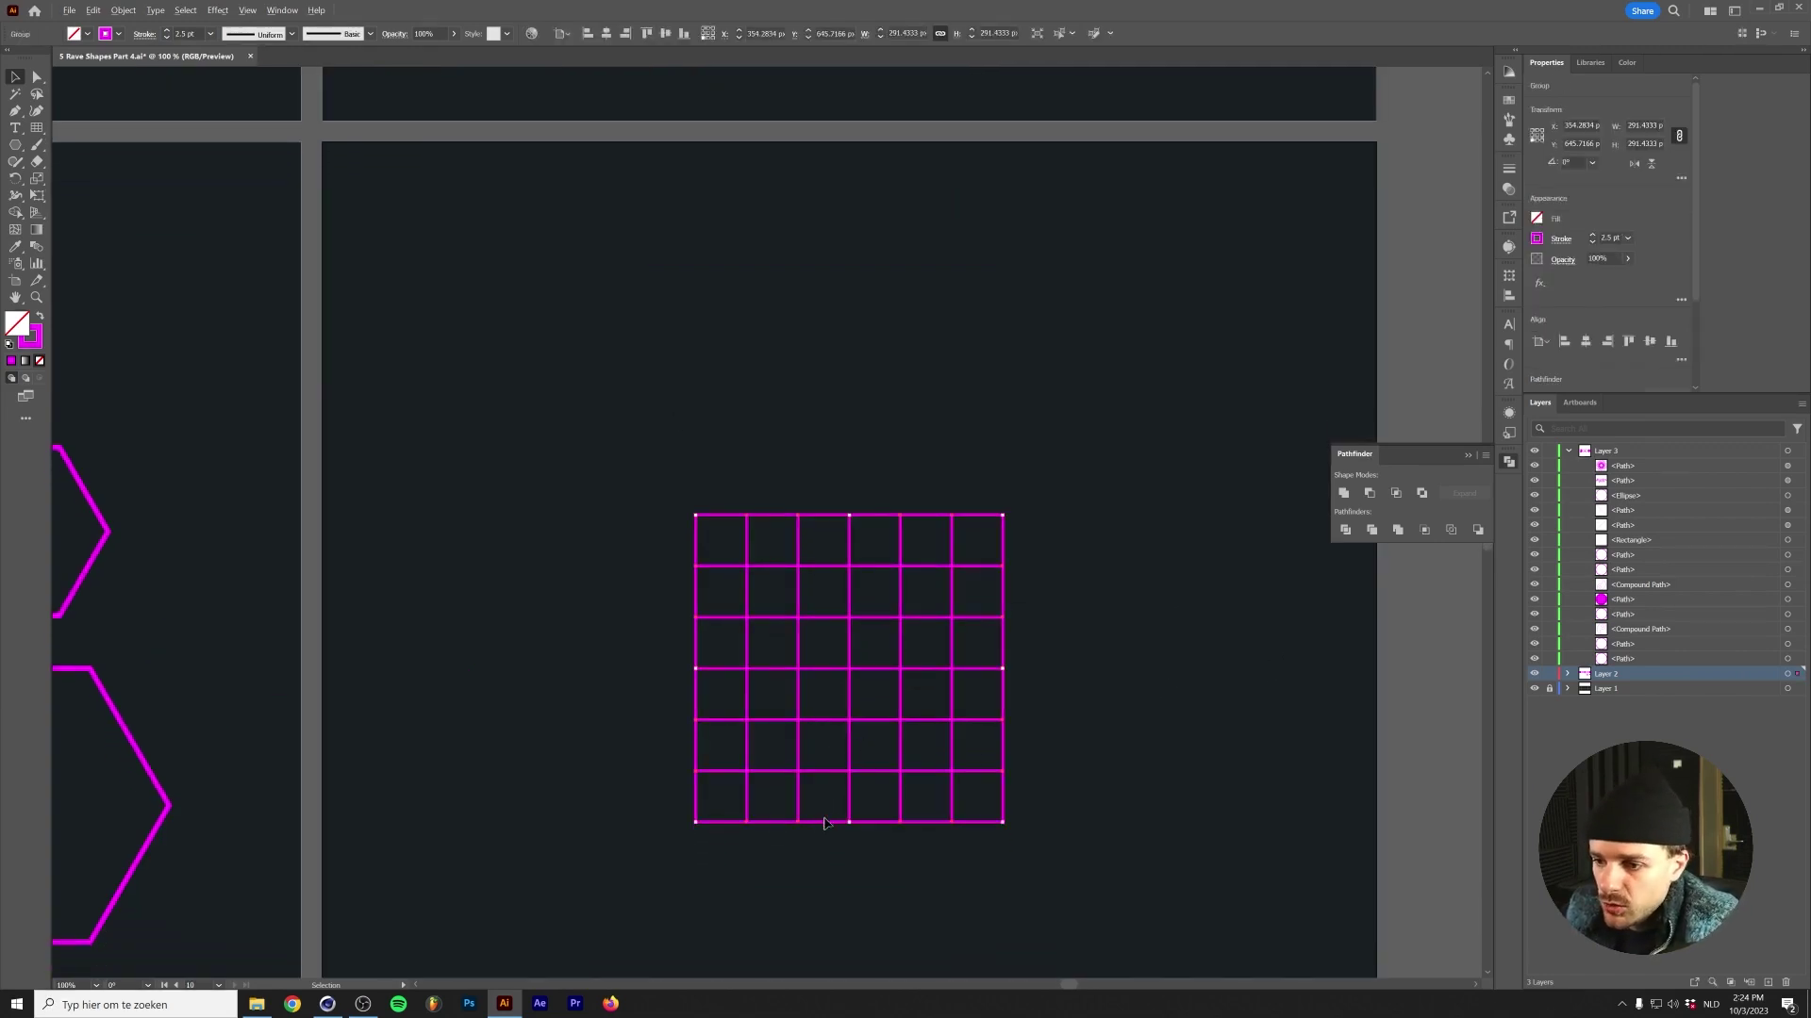
pyautogui.moveTo(824, 823); pyautogui.dragTo(828, 517)
pyautogui.hotkey('ctrl', 'y')
pyautogui.click(560, 482)
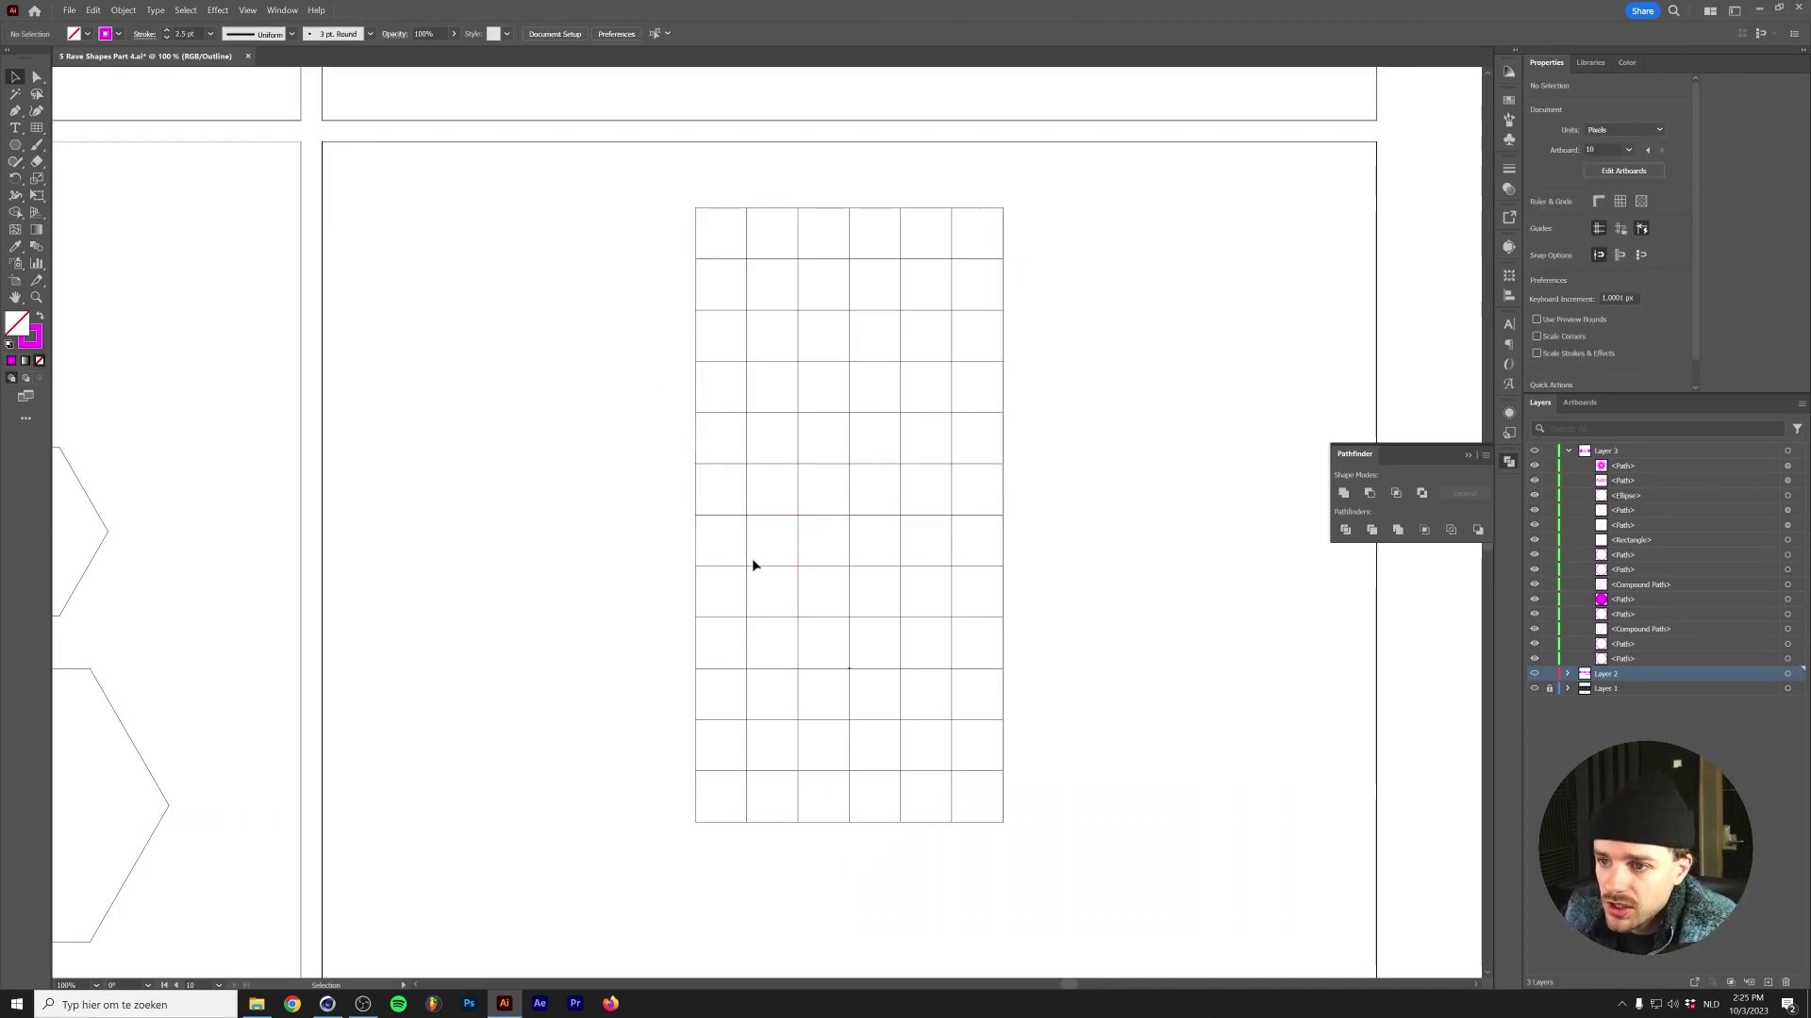
pyautogui.hotkey('ctrl', 'y')
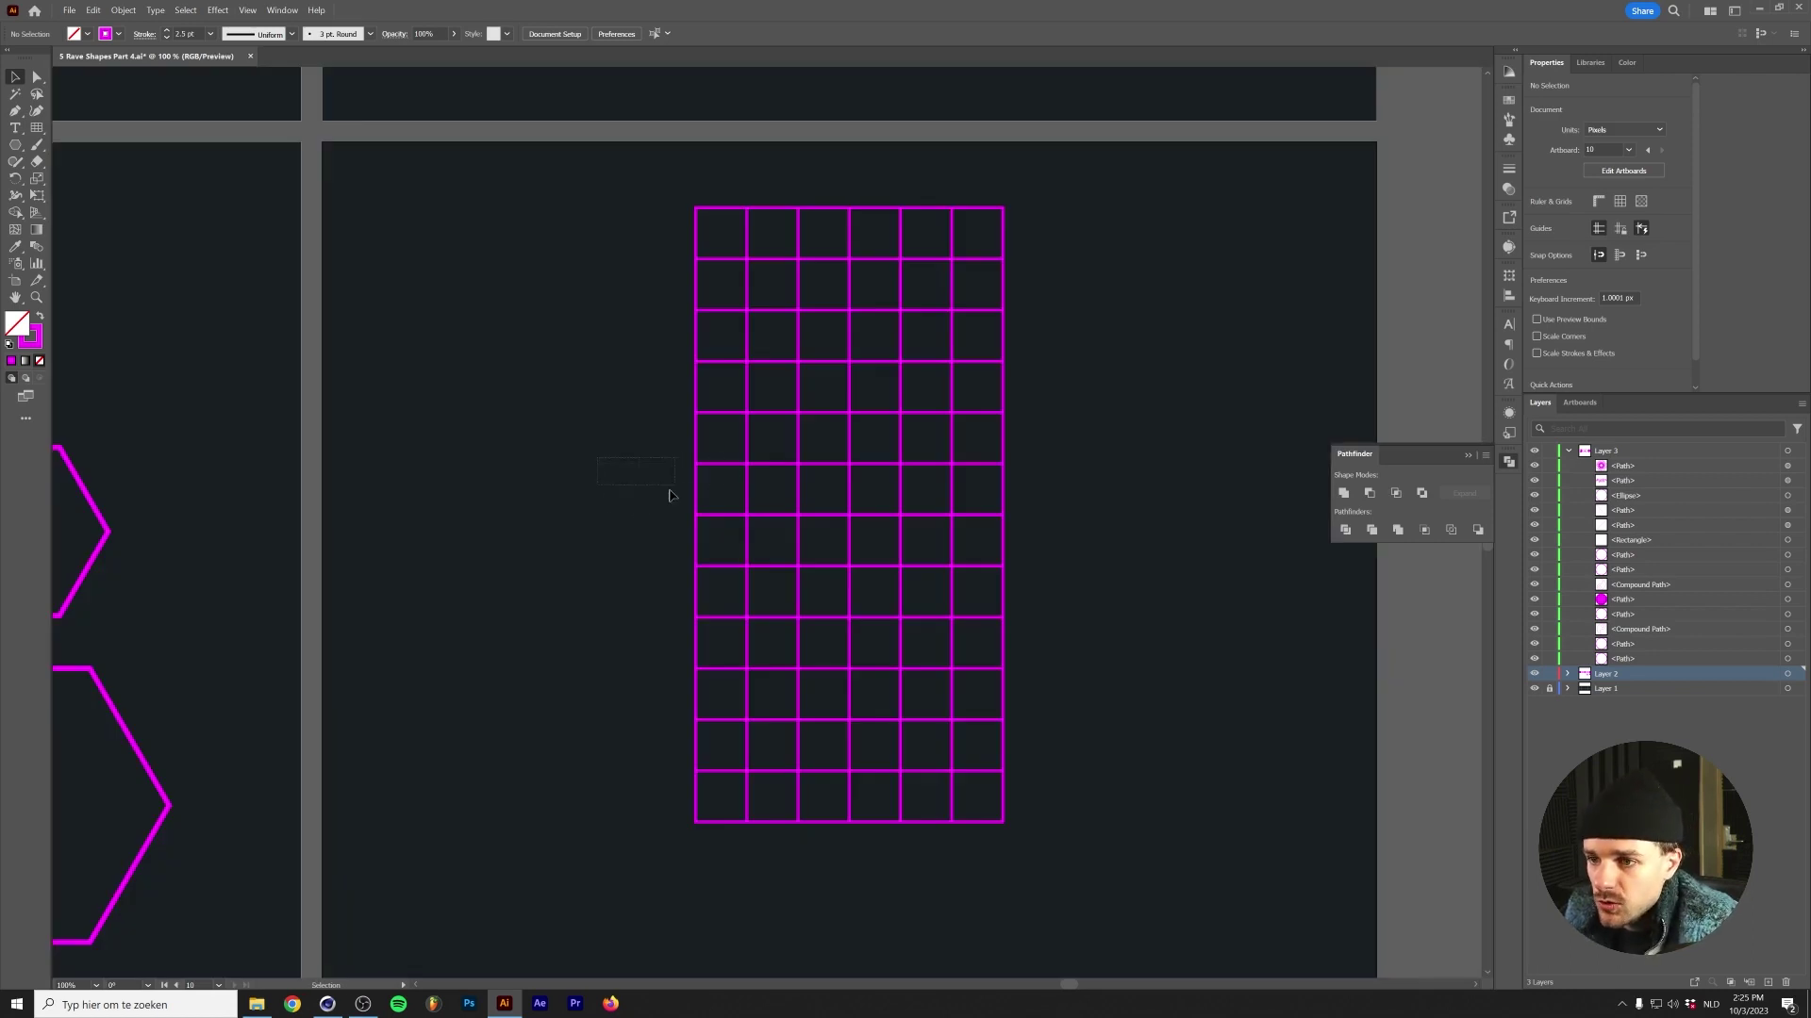
# Copy the bottom grid to its right, completing the L of three grids.
pyautogui.click(764, 771)
pyautogui.moveTo(699, 647); pyautogui.dragTo(1002, 647)
pyautogui.moveTo(601, 323); pyautogui.dragTo(681, 360)
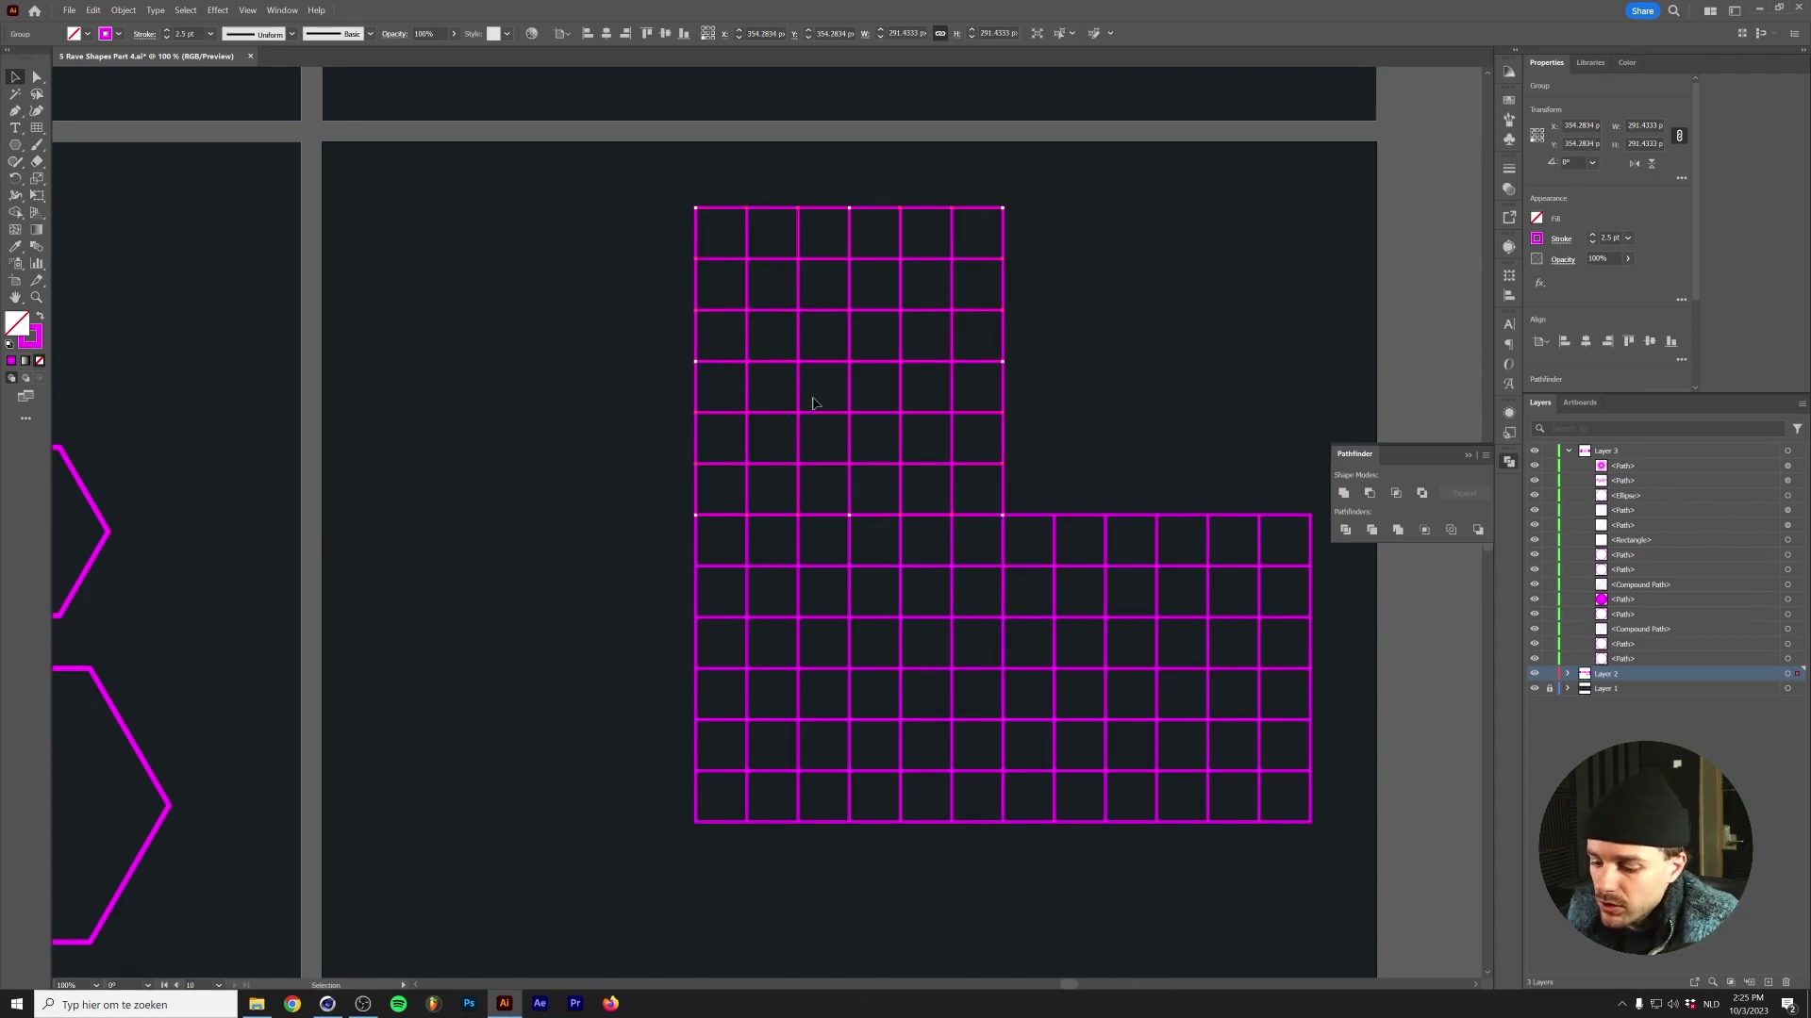
pyautogui.press('e')
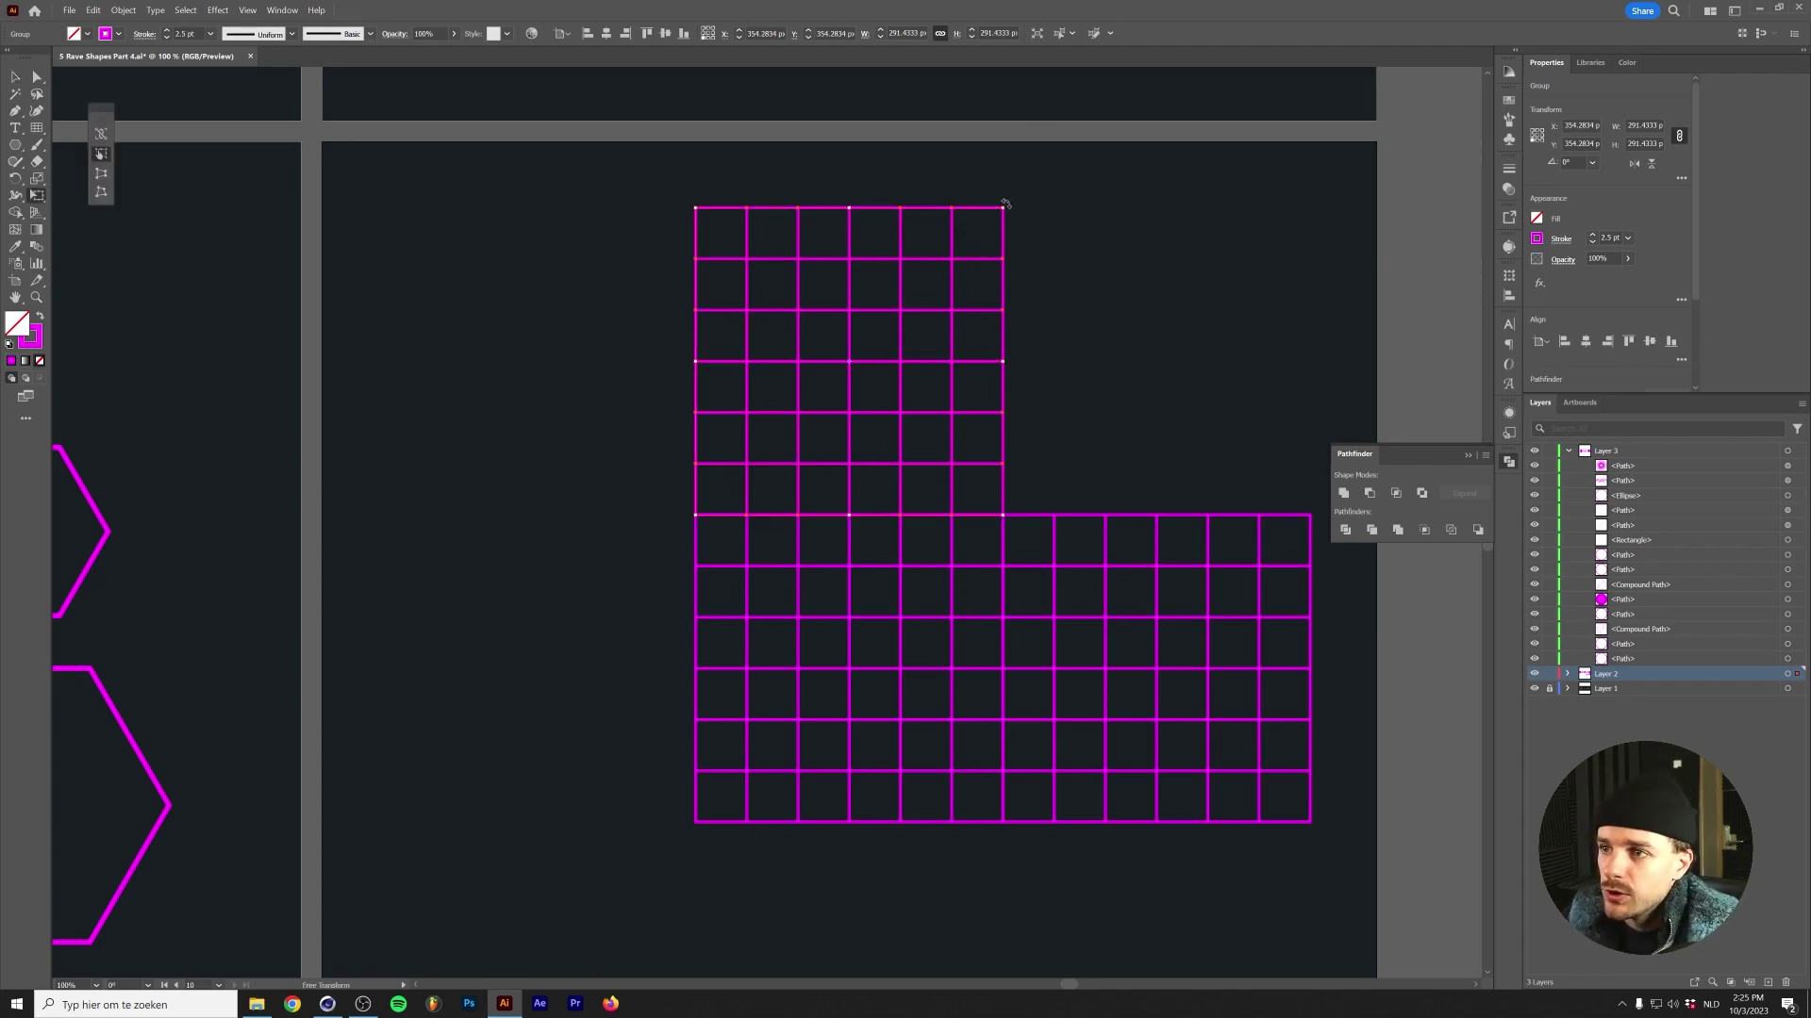
# Distort the upper grid into a symmetric perspective plane that widens toward the top.
pyautogui.moveTo(981, 214); pyautogui.dragTo(901, 246)
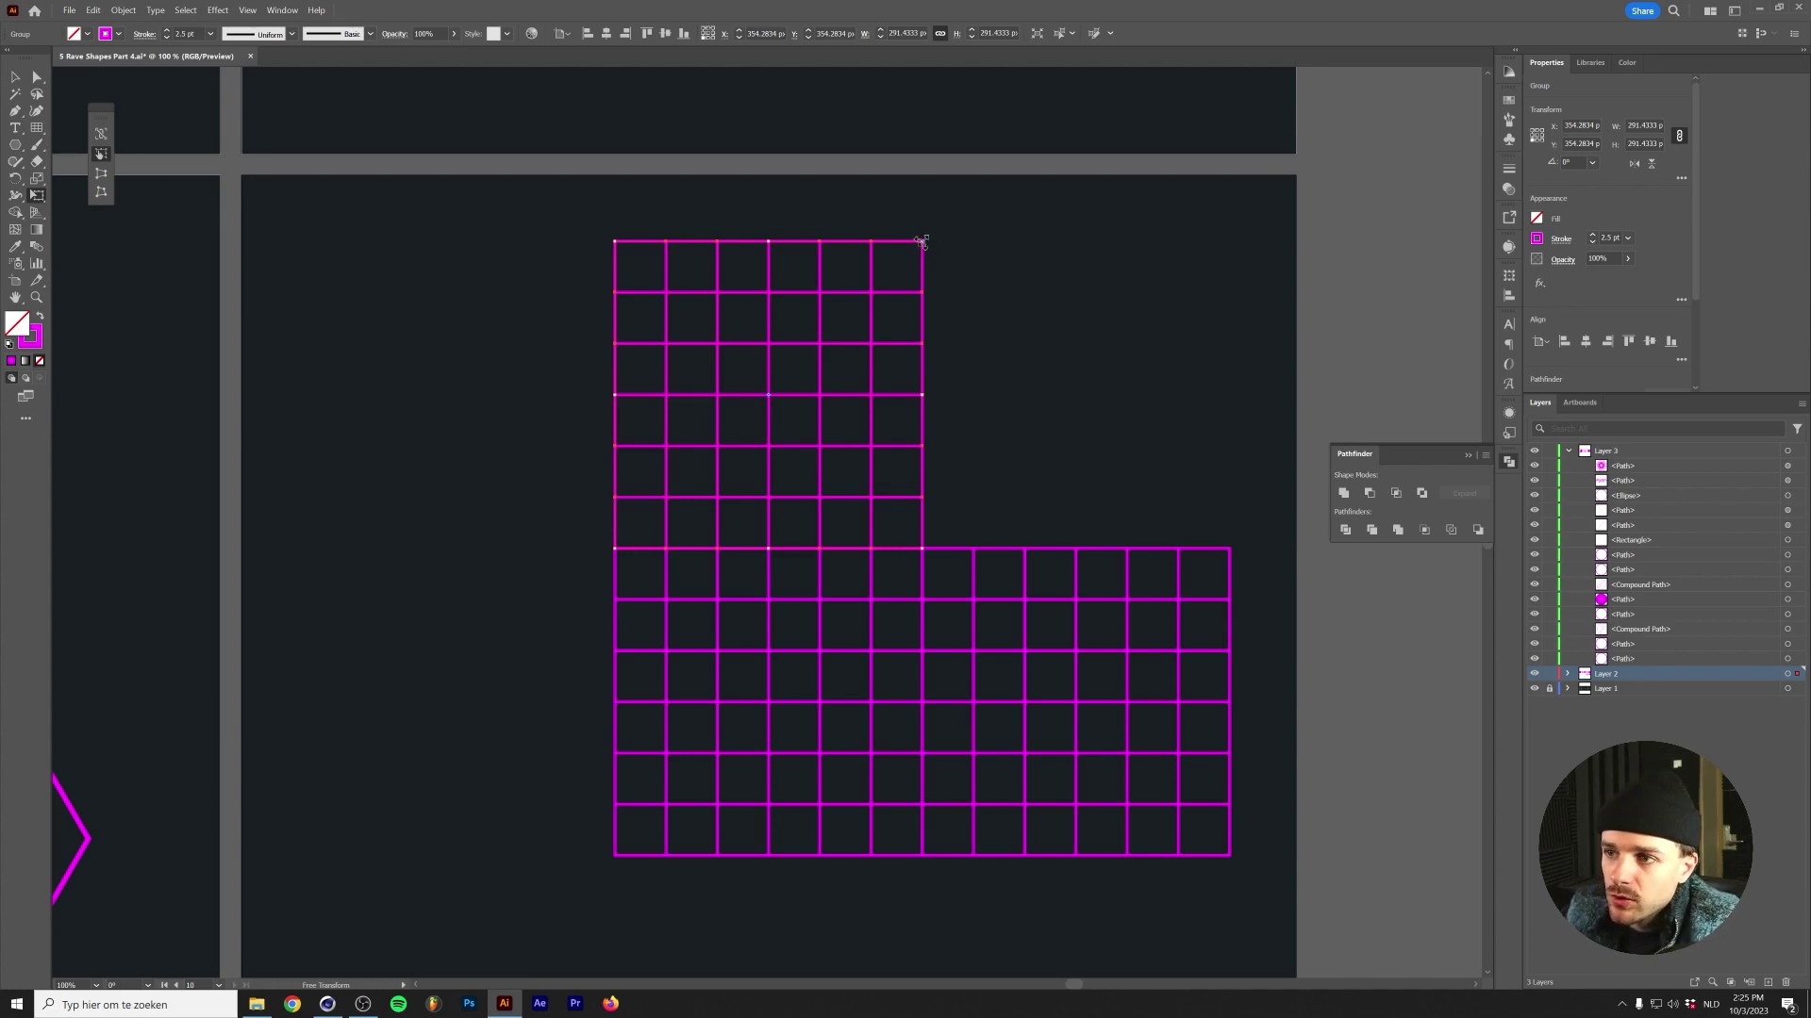
pyautogui.moveTo(922, 242); pyautogui.dragTo(1022, 228)
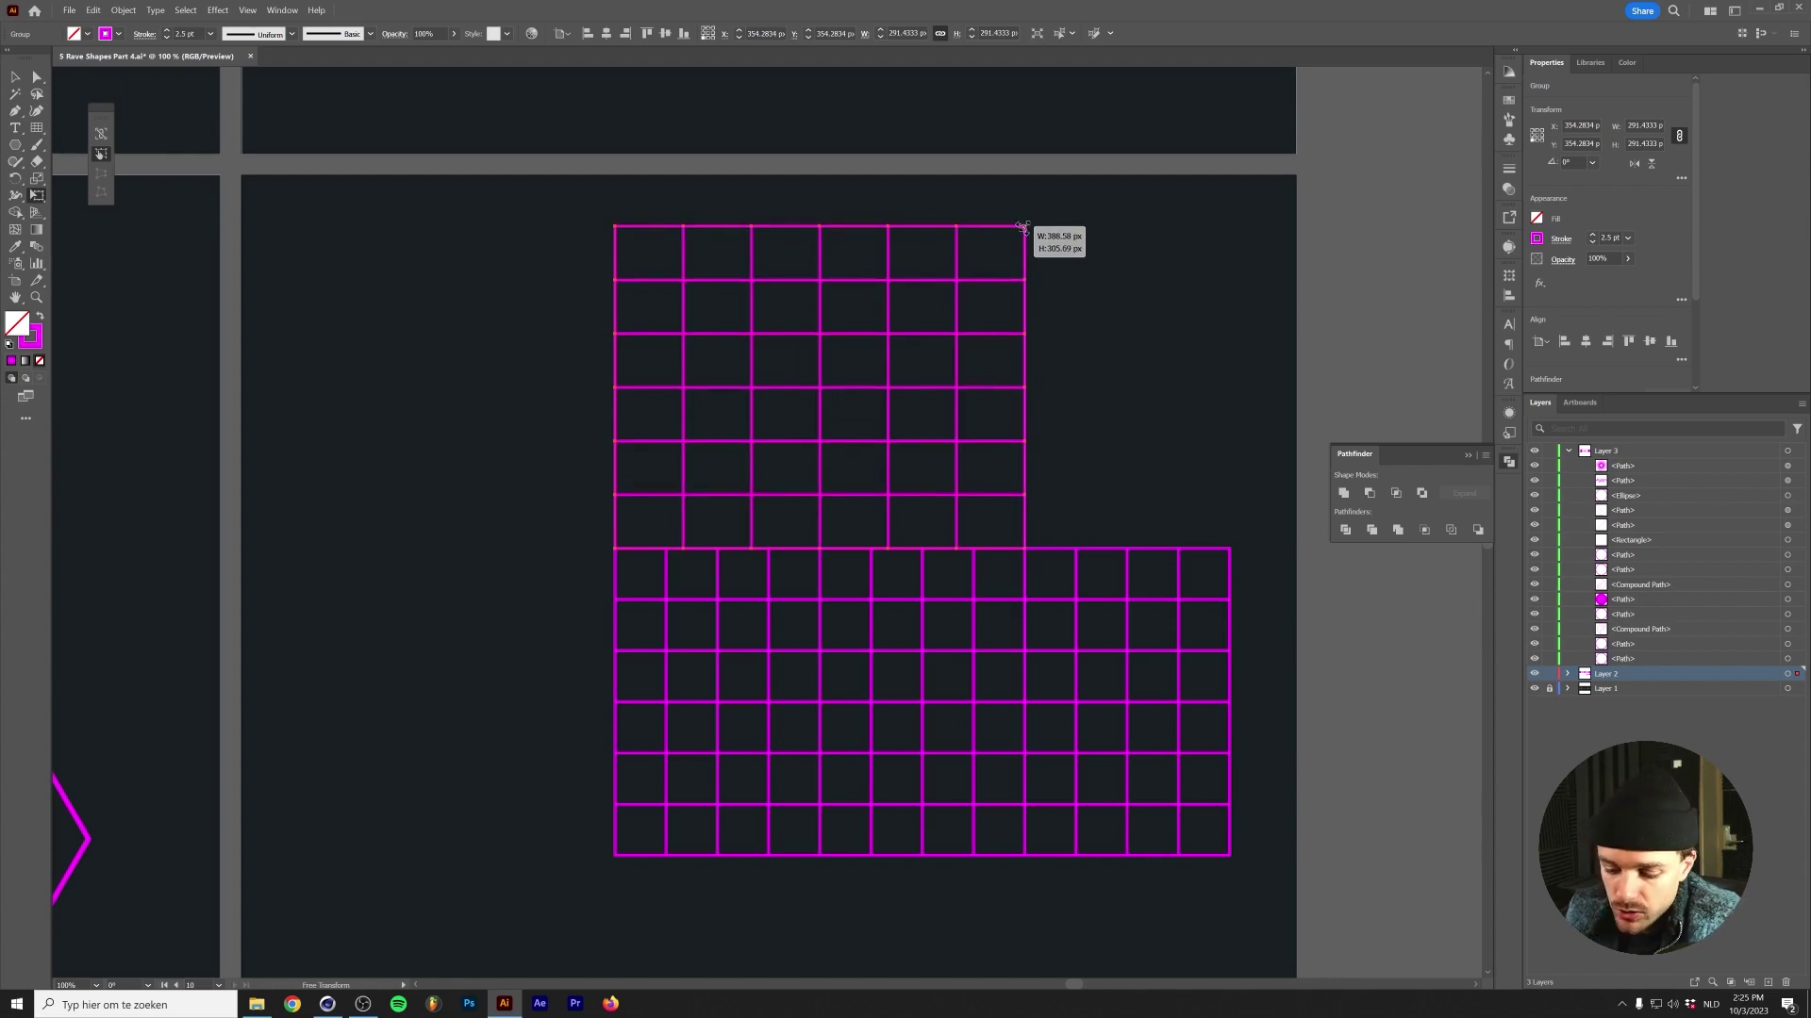
pyautogui.hotkey('ctrl', 'alt', 'shift')
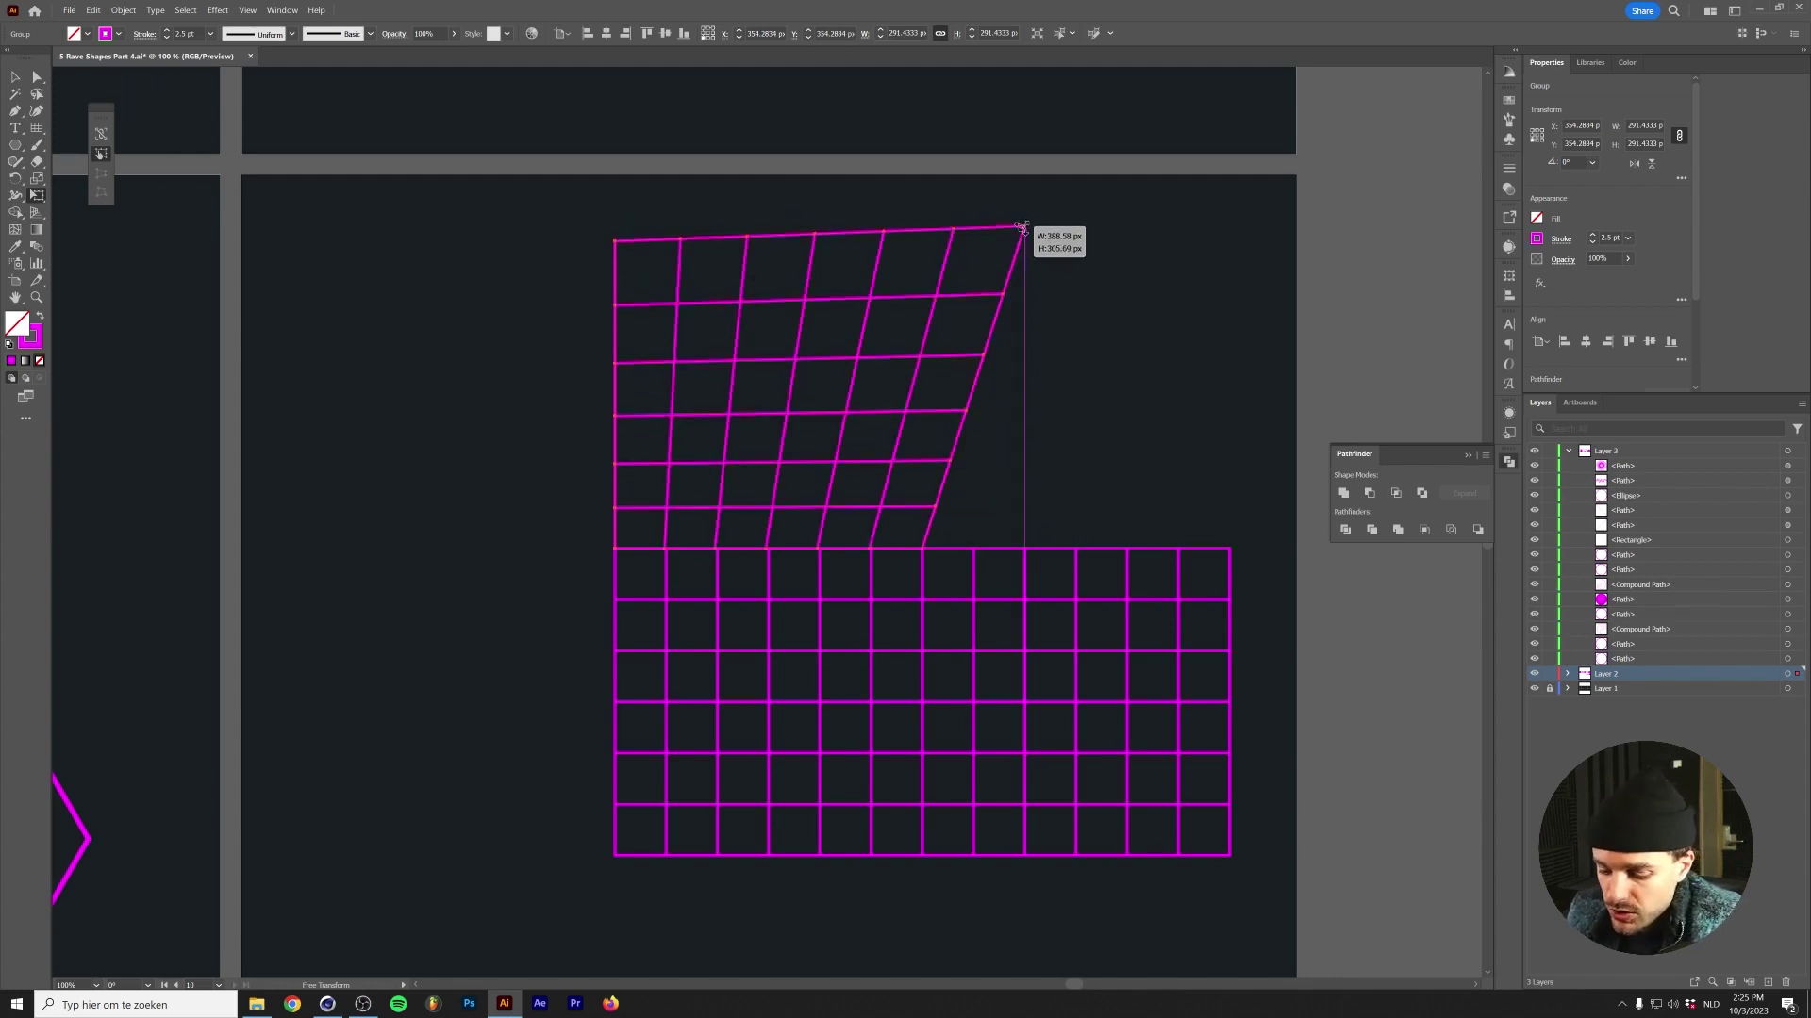
pyautogui.hotkey('ctrl', 'shift')
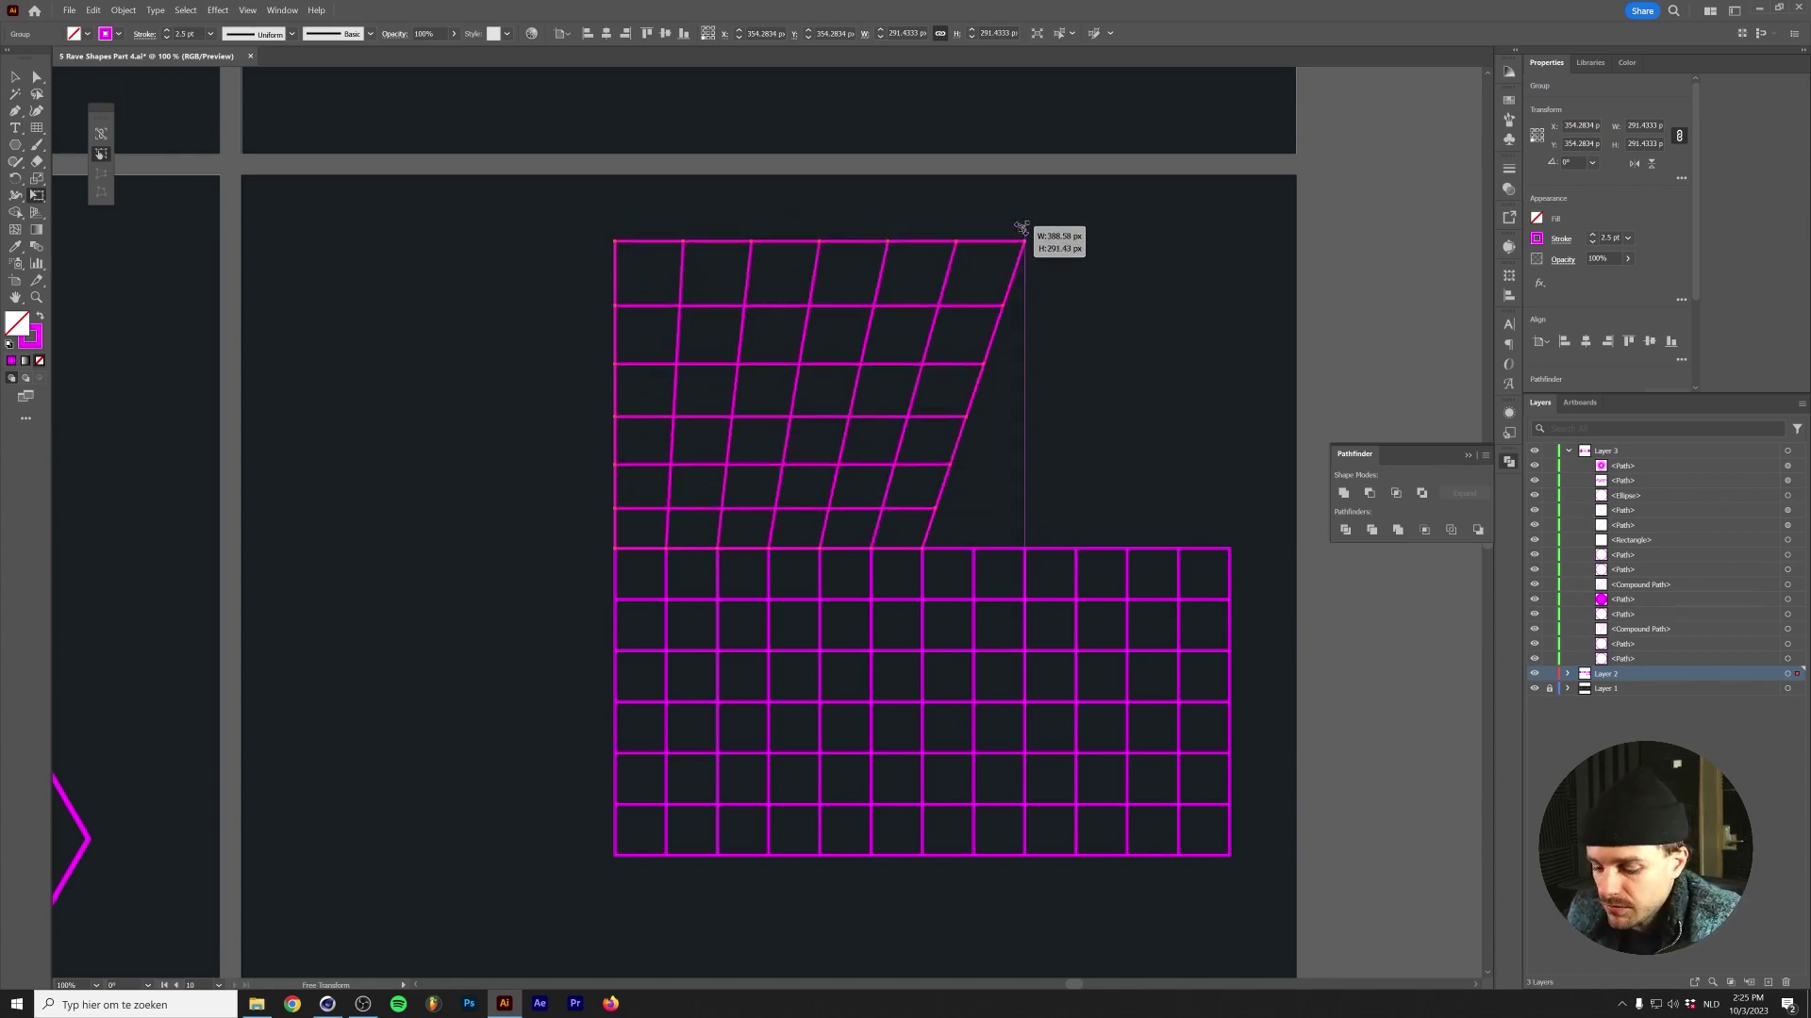
pyautogui.moveTo(1021, 228); pyautogui.dragTo(1228, 248)
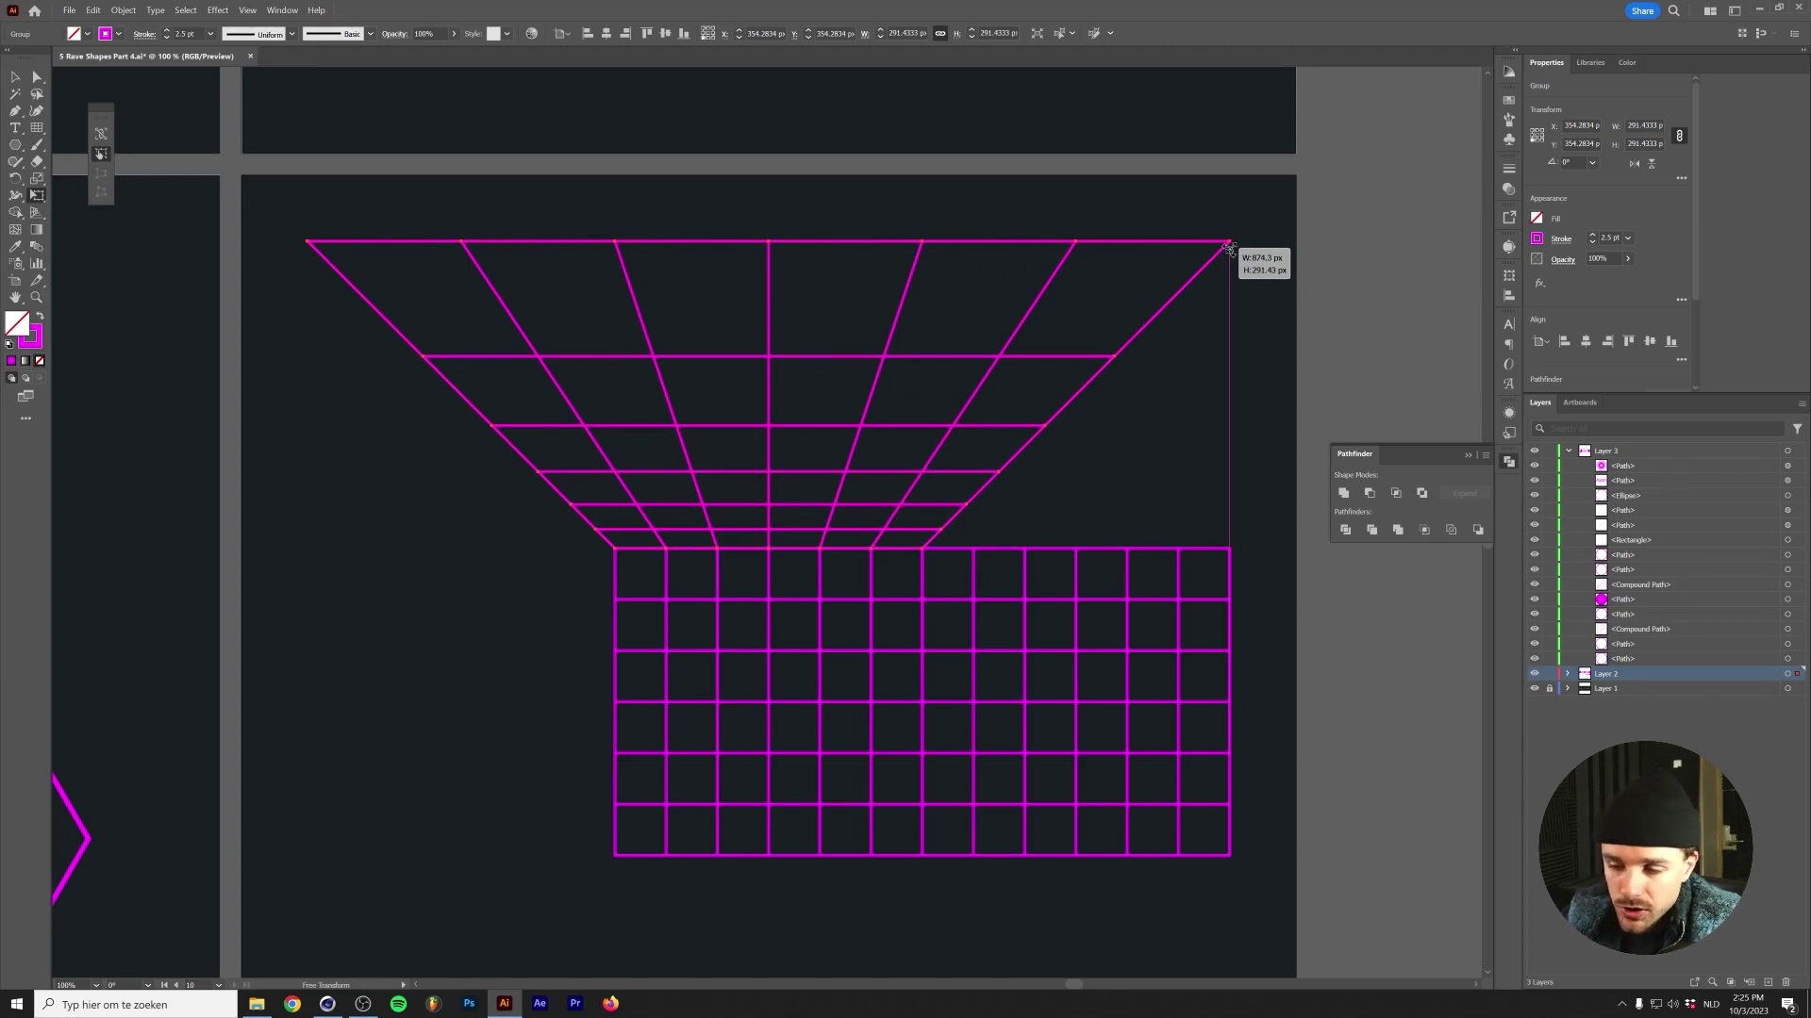
pyautogui.moveTo(1228, 248); pyautogui.dragTo(1229, 248)
# Delete the extra right-hand grid and select the funnel-shaped grid.
pyautogui.press('v')
pyautogui.click(1070, 658)
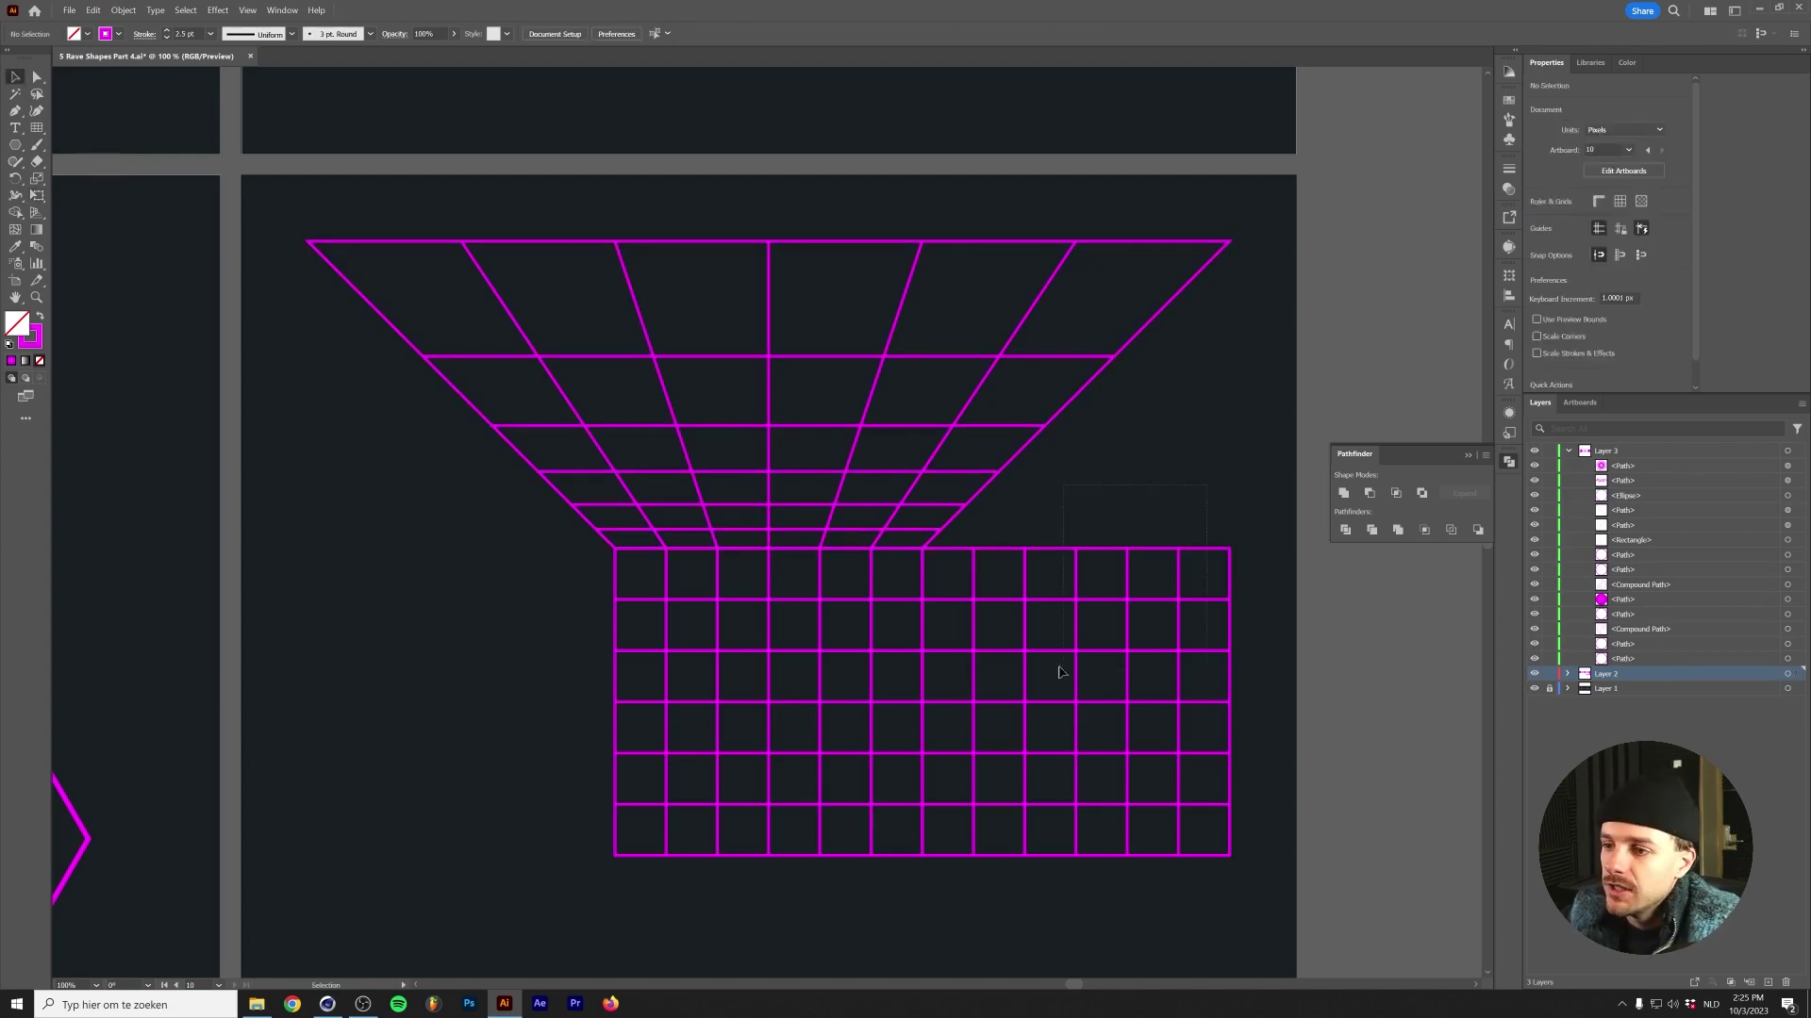
pyautogui.press('Delete')
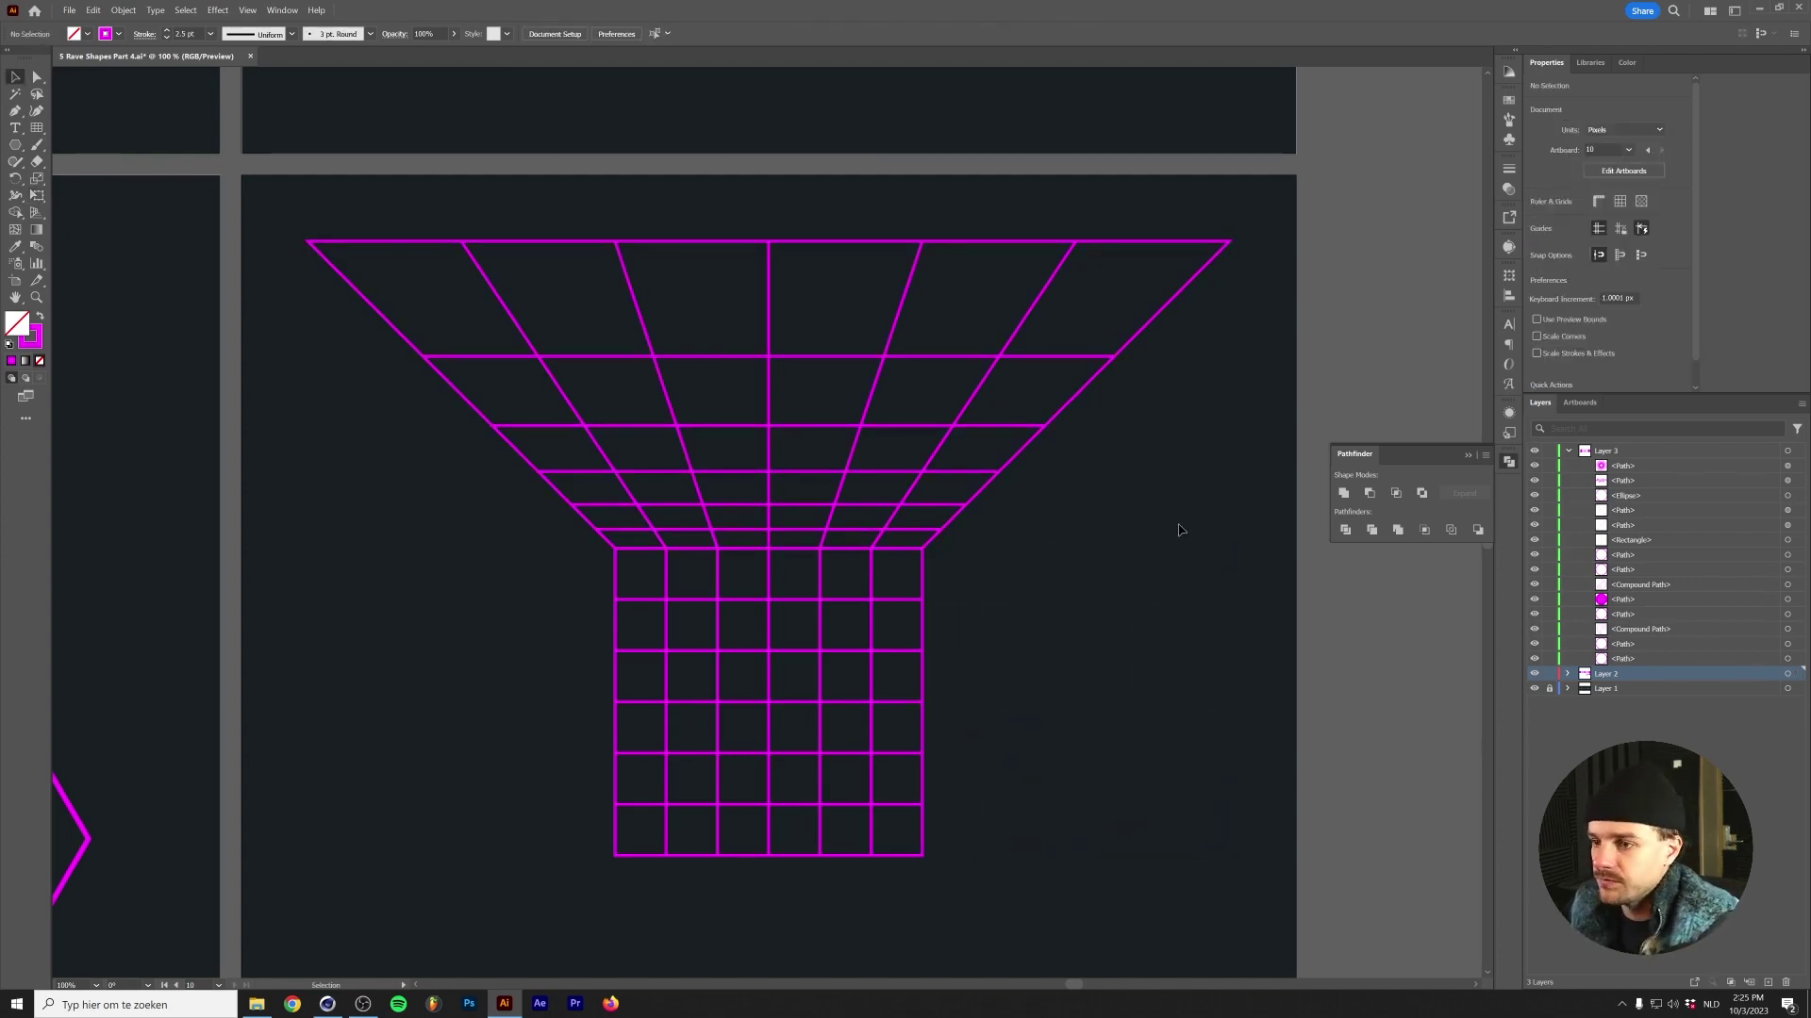
pyautogui.moveTo(872, 285); pyautogui.dragTo(893, 491)
# Make 90° rotated copies of the flared plane around the grid's centre to form four walls.
pyautogui.press('r')
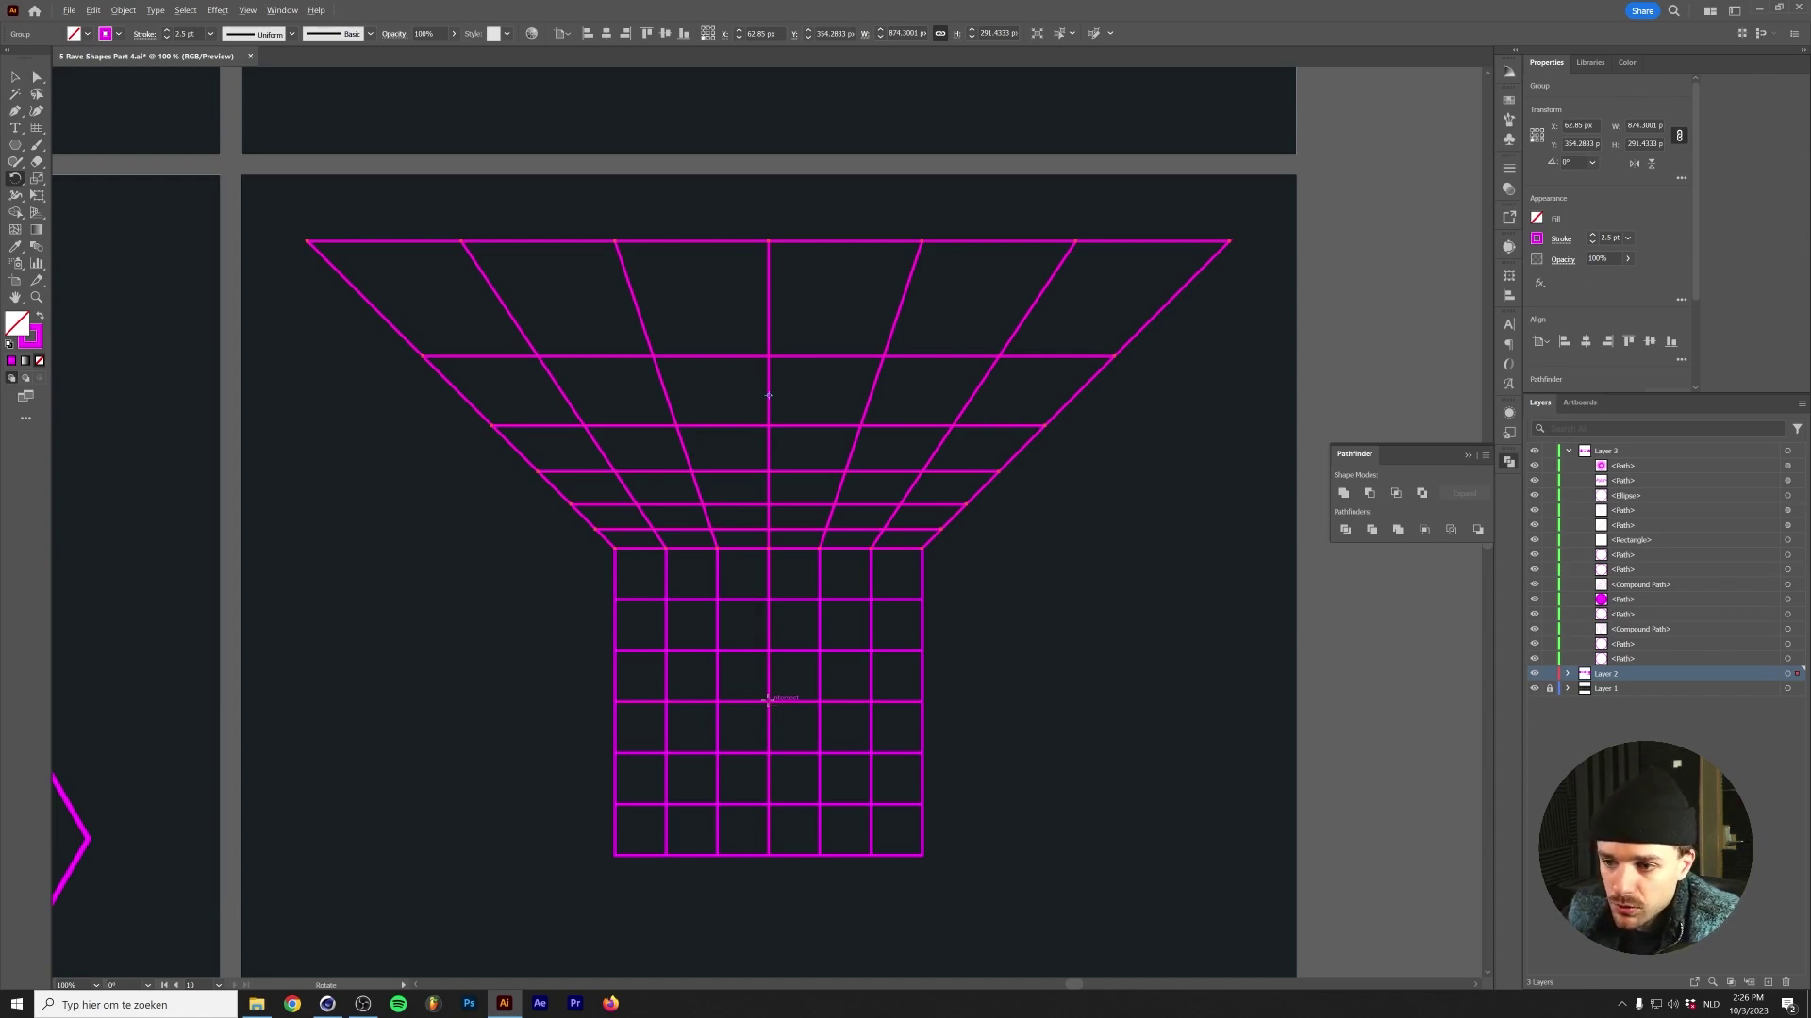
pyautogui.keyDown('alt'); pyautogui.click(768, 700); pyautogui.keyUp('alt')
pyautogui.write('90')
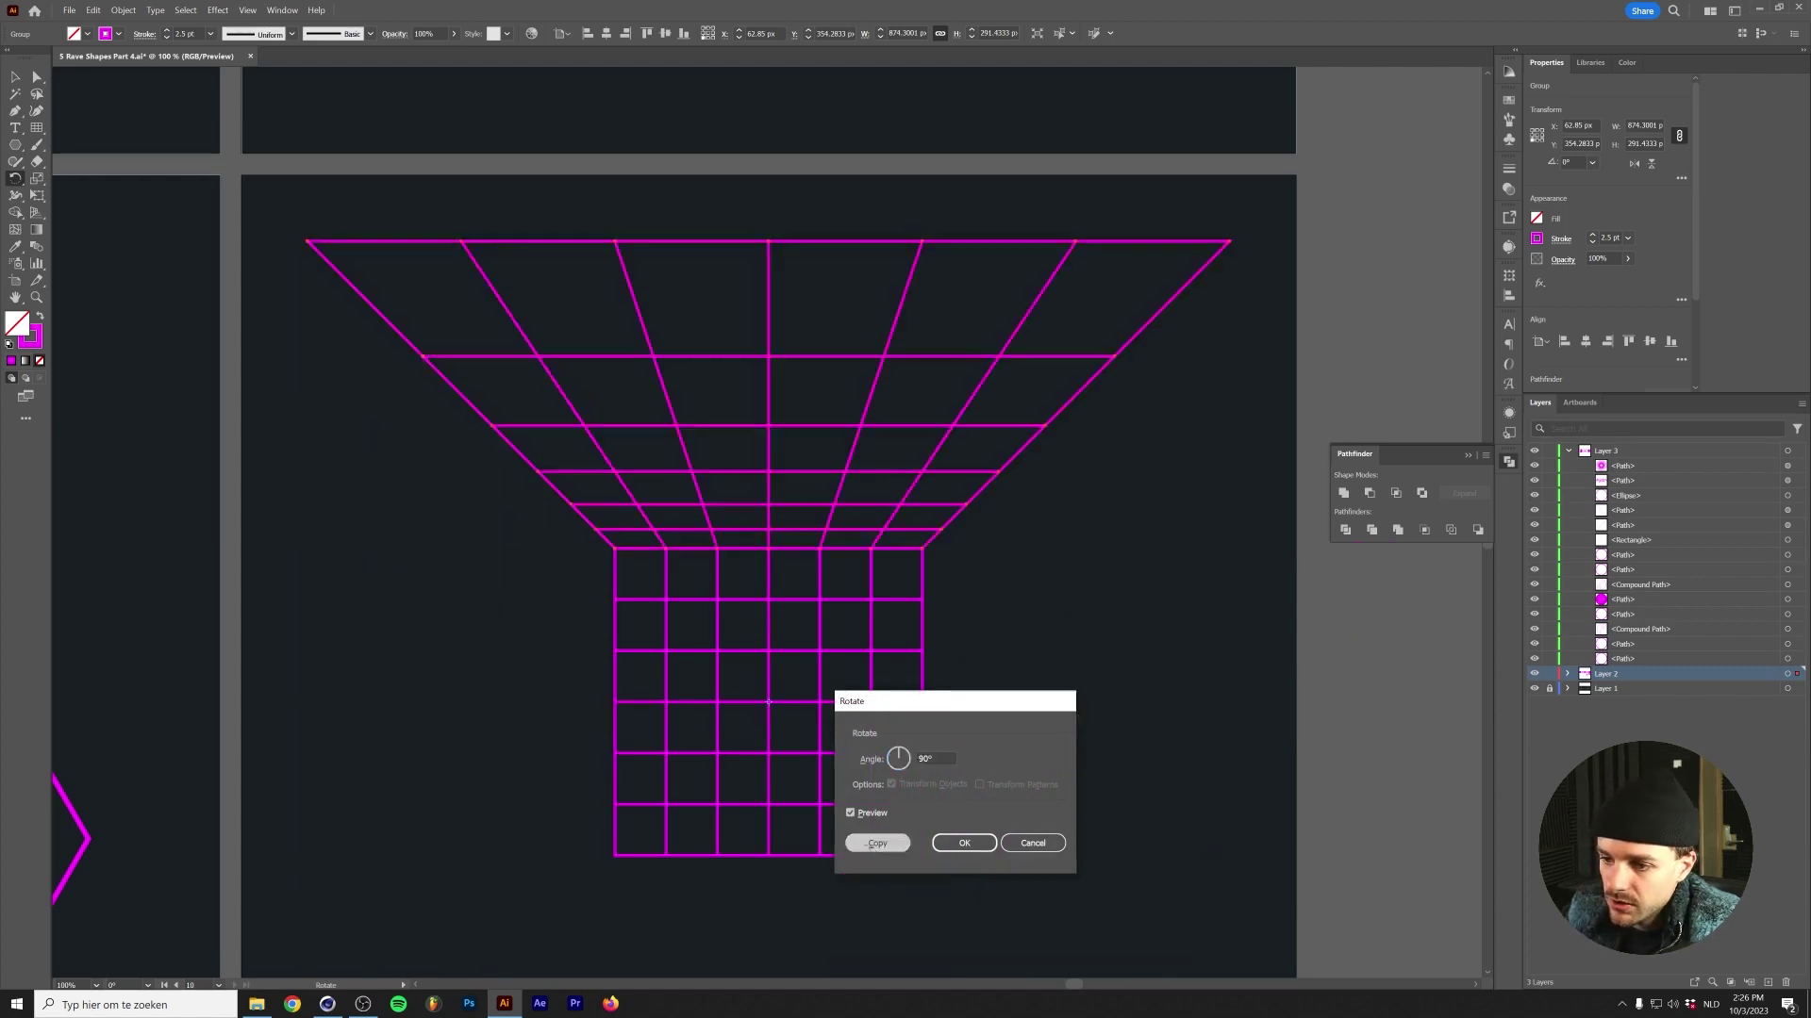
pyautogui.click(869, 845)
pyautogui.hotkey('ctrl', 'd')
pyautogui.hotkey('ctrl', 'd')
pyautogui.press('v')
pyautogui.click(264, 507)
# Resize the tunnel grid to fill the tenth artboard.
pyautogui.scroll(-2, 264, 506)
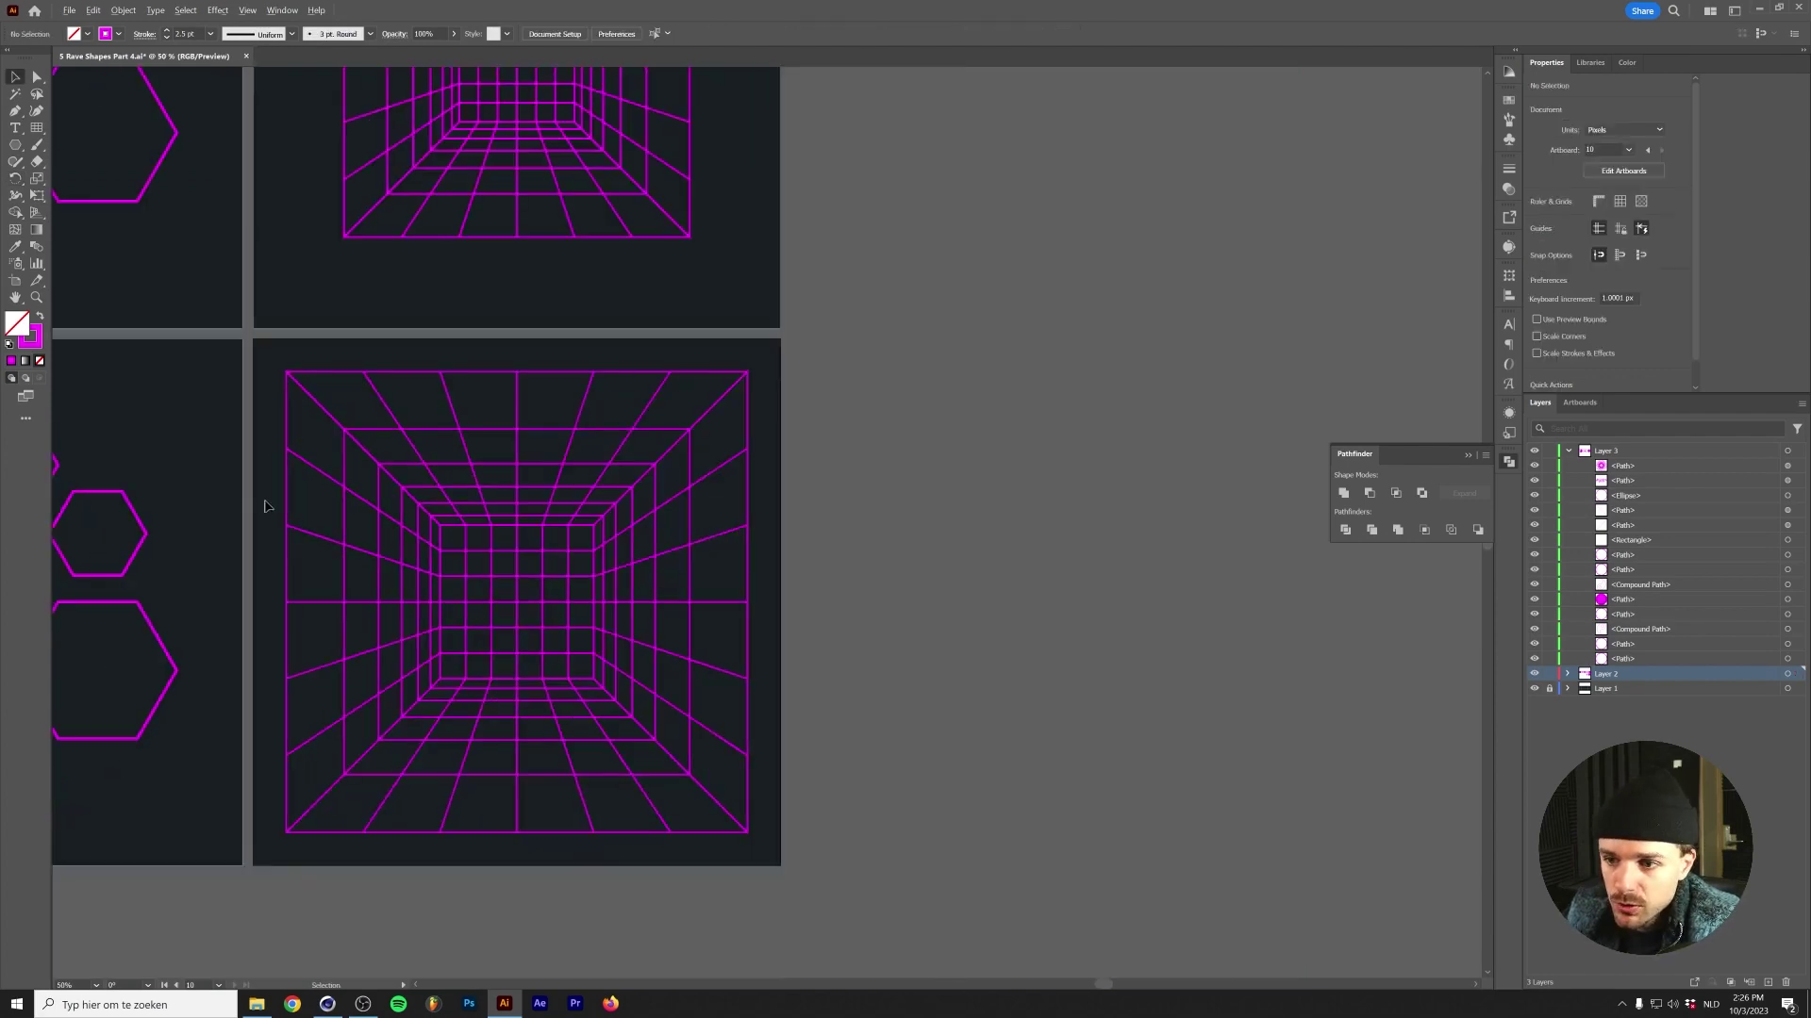
pyautogui.moveTo(332, 514); pyautogui.dragTo(555, 539)
pyautogui.click(1028, 803)
pyautogui.moveTo(1030, 655)
pyautogui.mouseDown()
pyautogui.moveTo(1062, 654)
pyautogui.moveTo(1022, 655)
pyautogui.mouseUp()
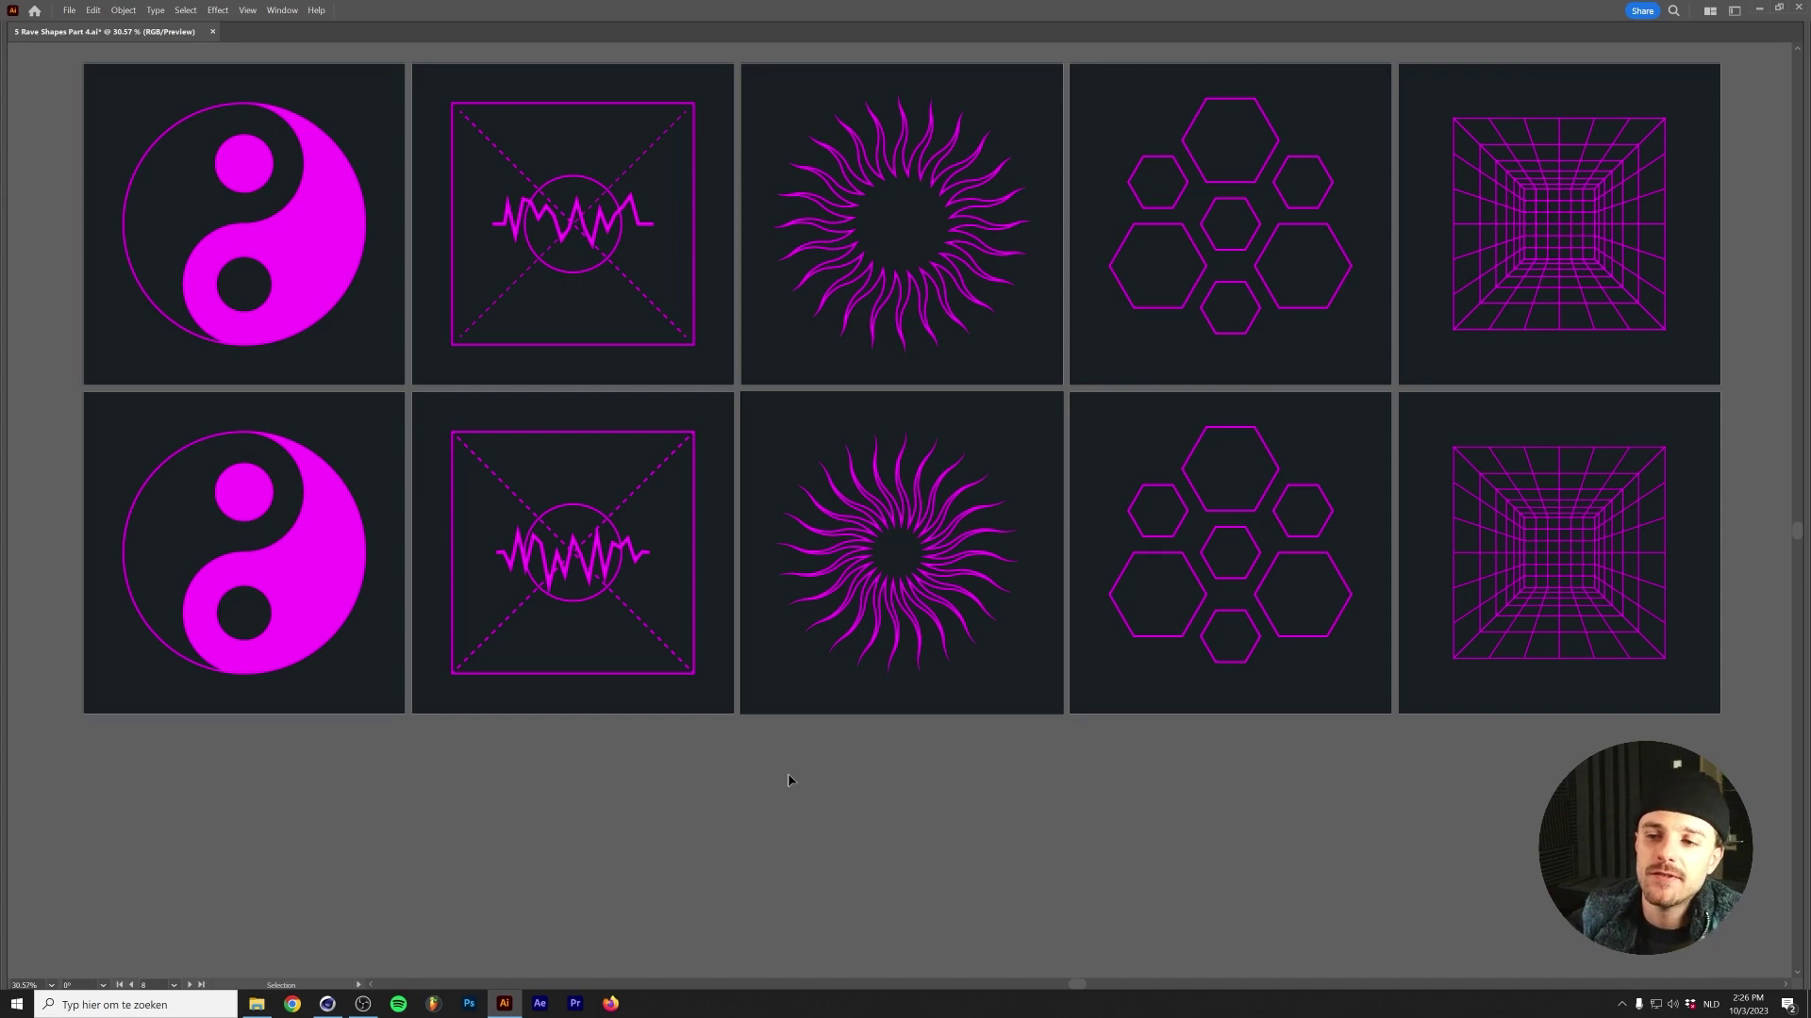